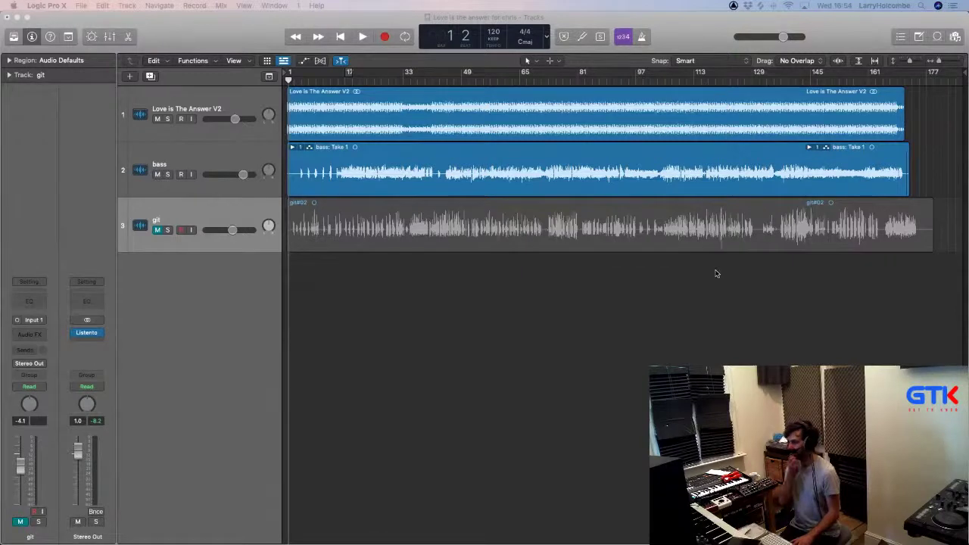
Step: Bring the Listento plug-in window of the Stereo Out channel into view and close it
scroll(667, 292, down, 1)
scroll(667, 292, down, 3)
click(552, 268)
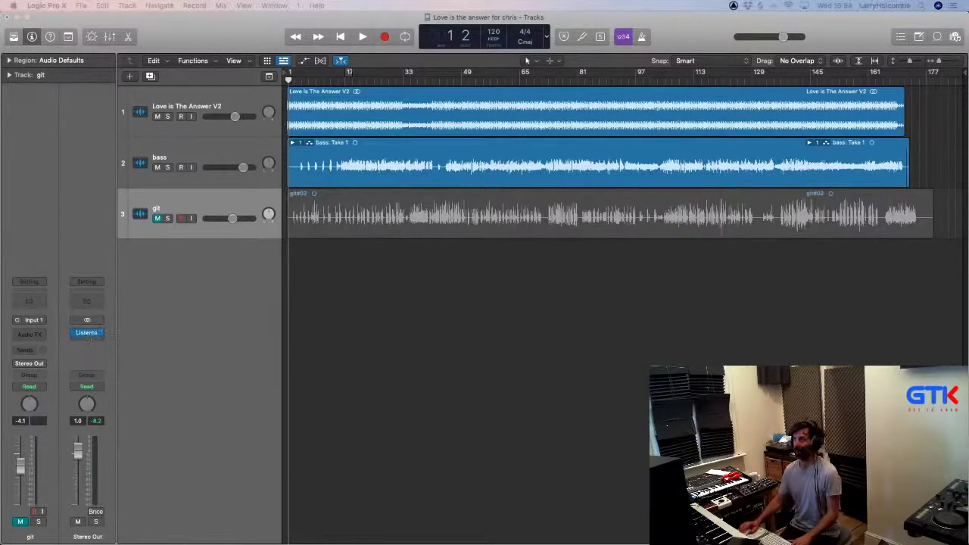
drag(968, 30, 413, 56)
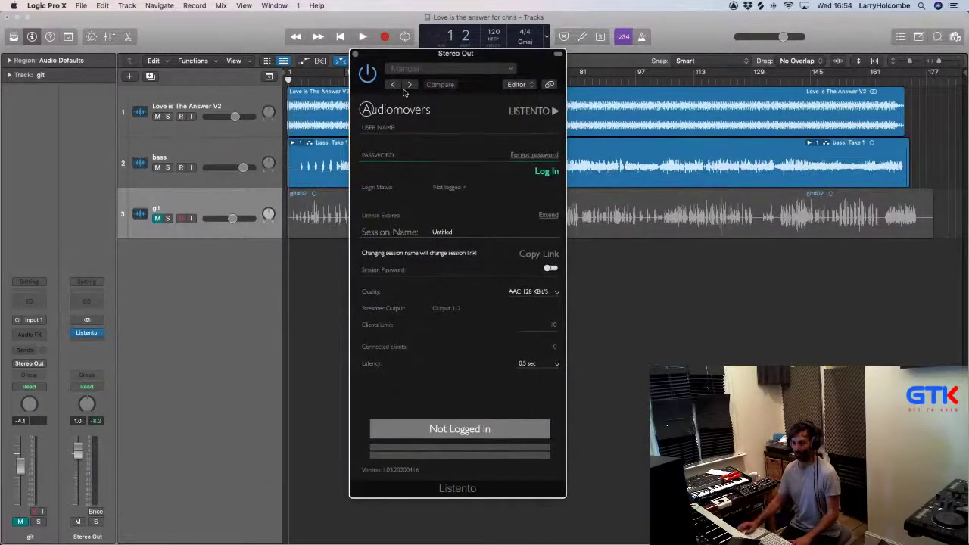
click(355, 55)
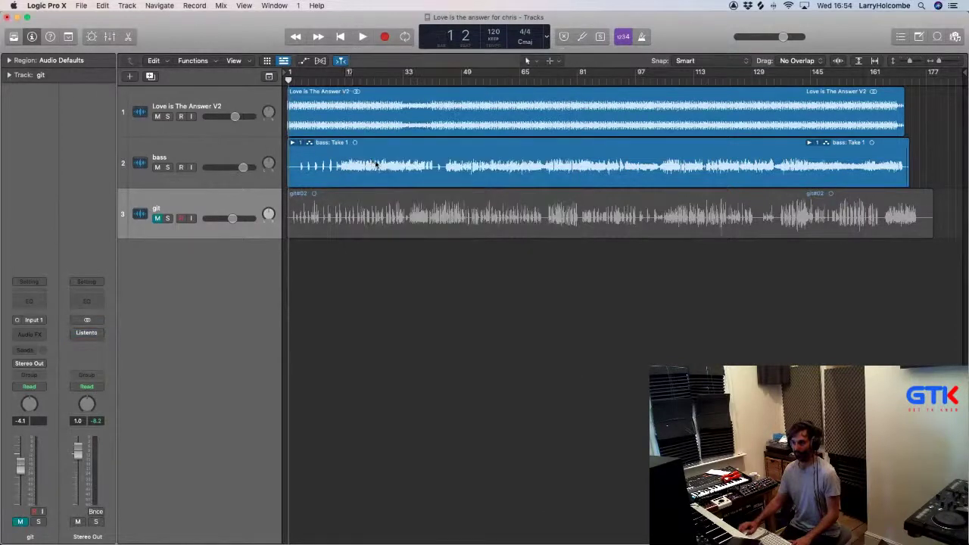
Step: Expand the bass take folder and unpack its takes to new tracks
click(292, 142)
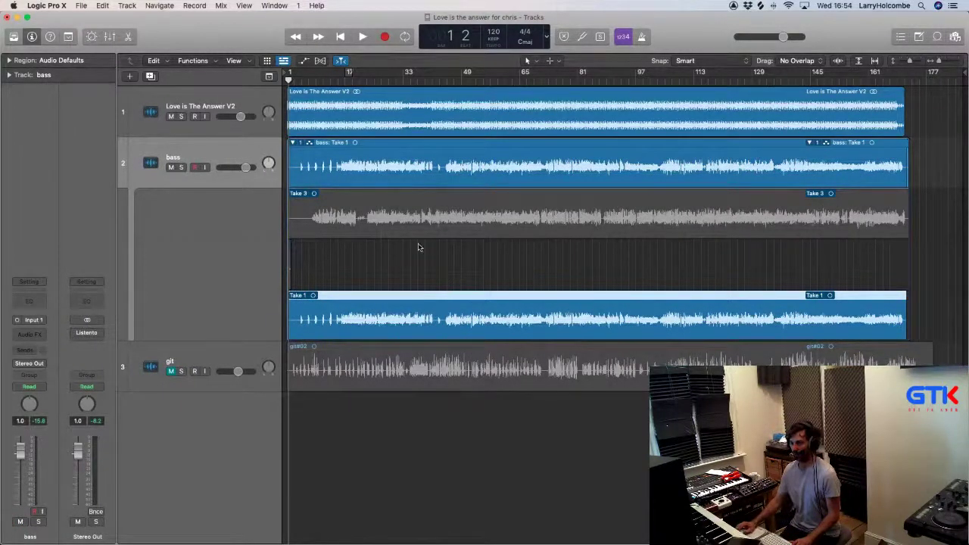
click(300, 144)
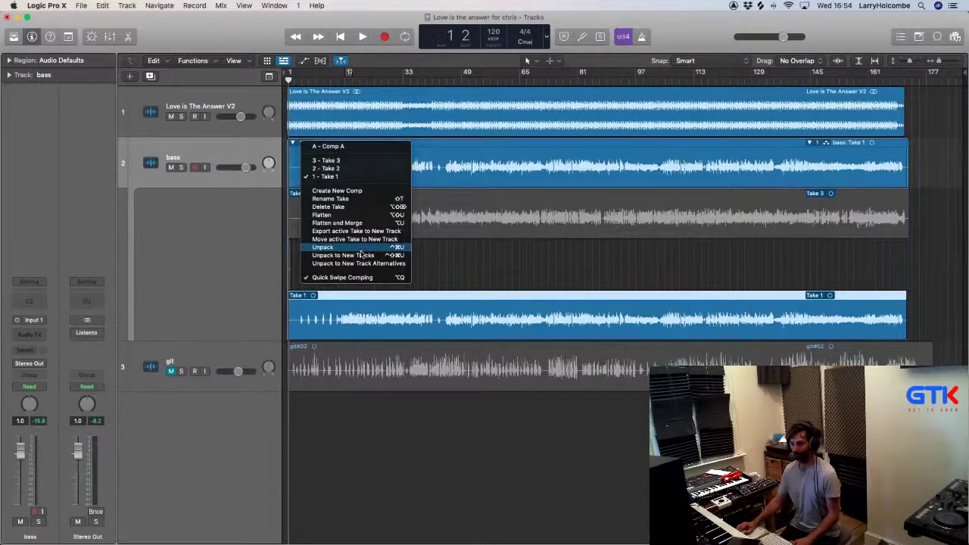
click(362, 256)
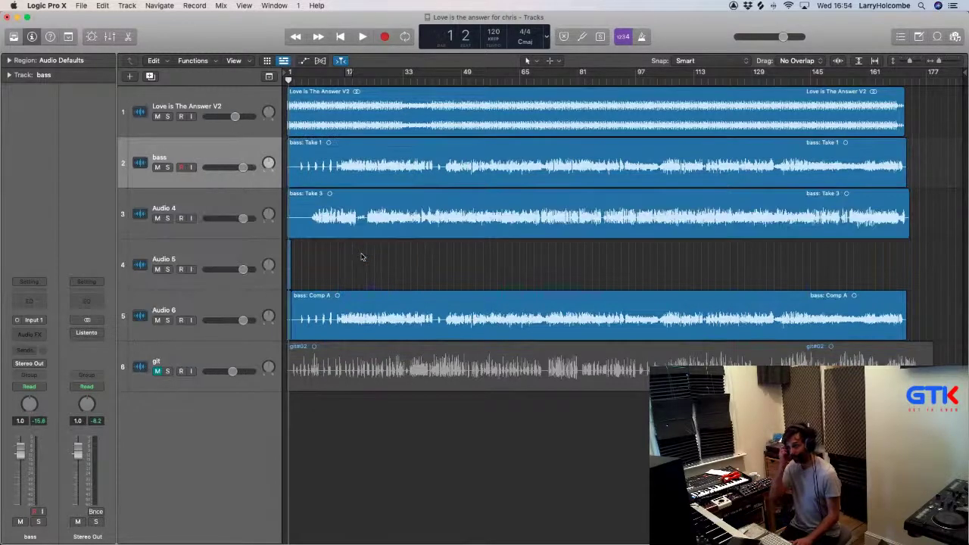
Step: Delete the bass Take 1 region with its track and the nearly empty Audio 5 track
click(362, 176)
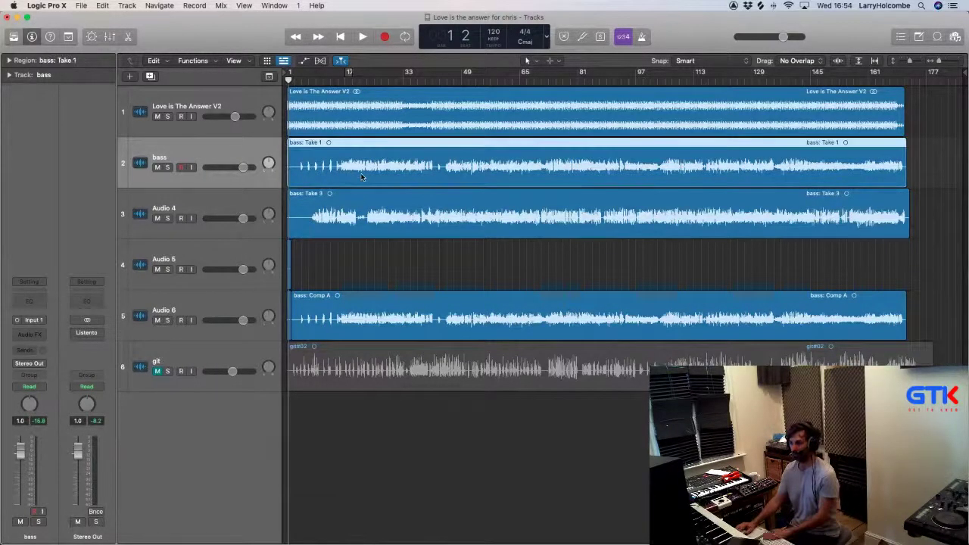
key(Delete)
key(super+Delete)
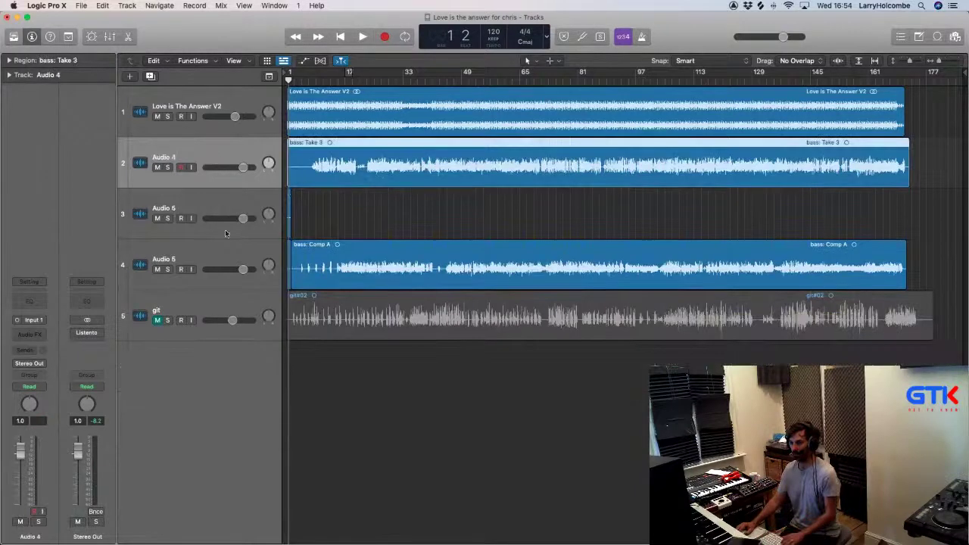
click(220, 199)
key(super+Delete)
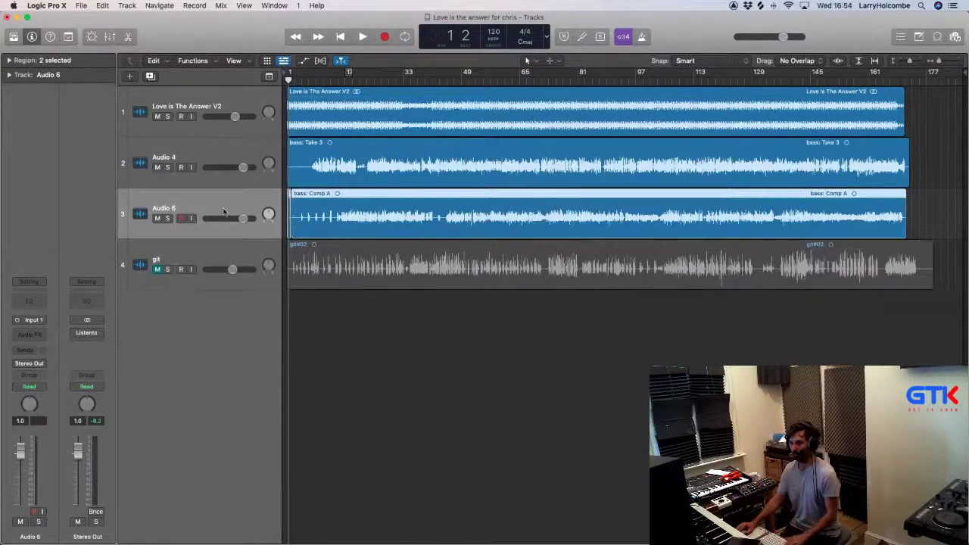
Step: Mute the Audio 6 track and rename the Audio 4 track as Bass
click(158, 219)
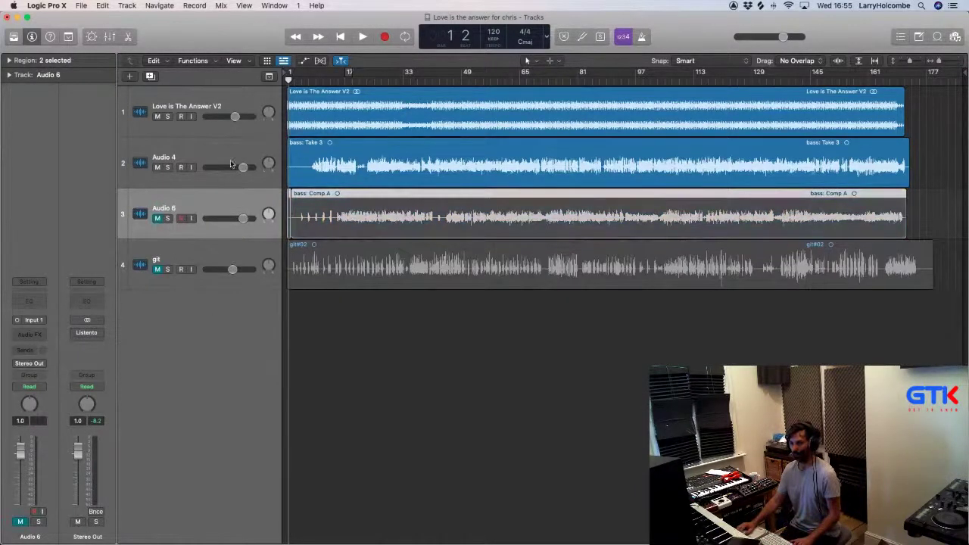
double_click(189, 161)
text(Bass)
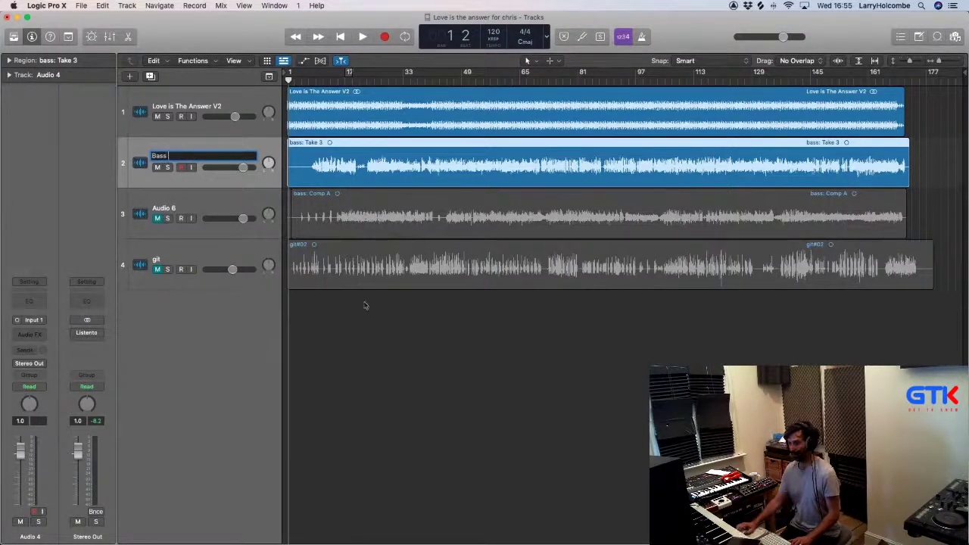
click(382, 320)
Step: Play the arrangement from bar 6, just before the opening of the Bass part
drag(307, 132, 444, 222)
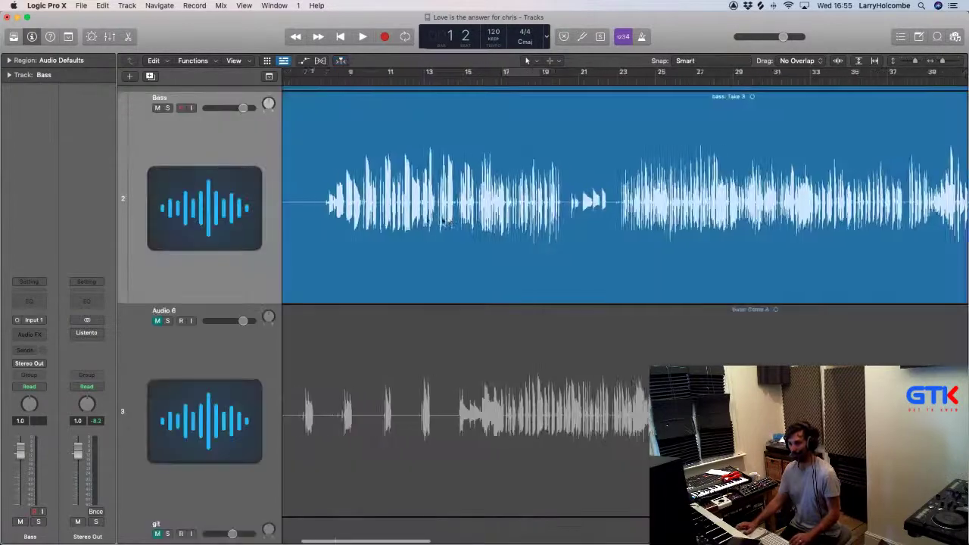
scroll(443, 222, left, 2)
key(super+Up)
key(super+Up)
key(super+Up)
key(super+Up)
scroll(443, 222, up, 4)
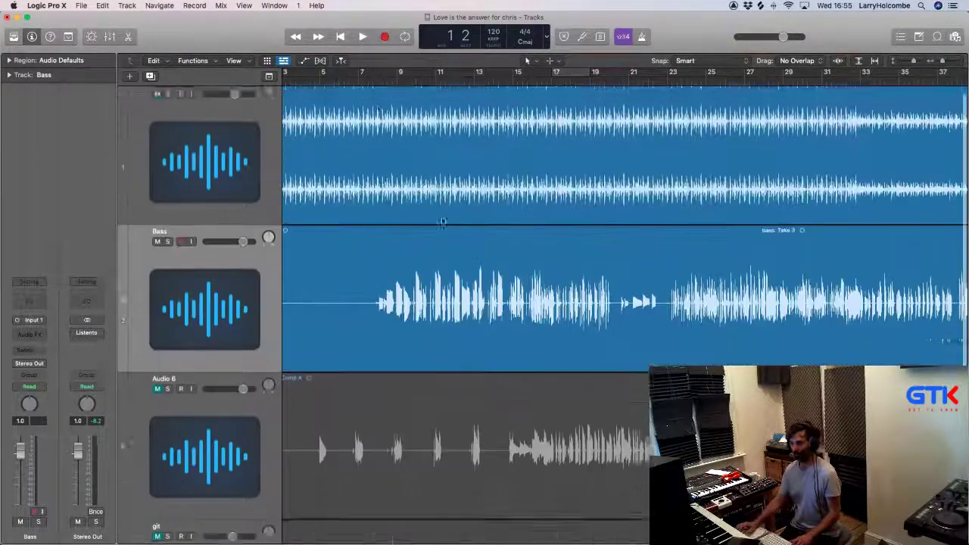
scroll(443, 221, up, 2)
scroll(443, 221, left, 3)
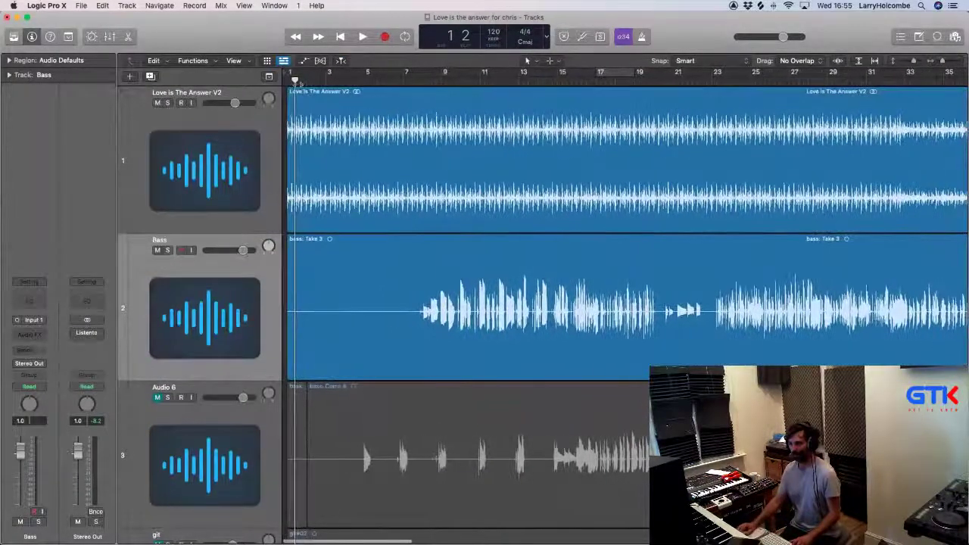
click(287, 78)
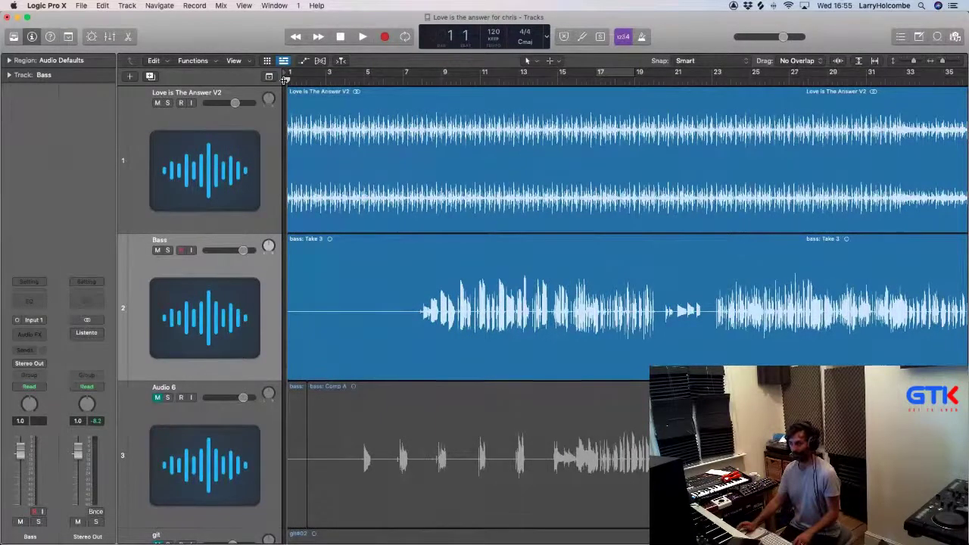
click(385, 81)
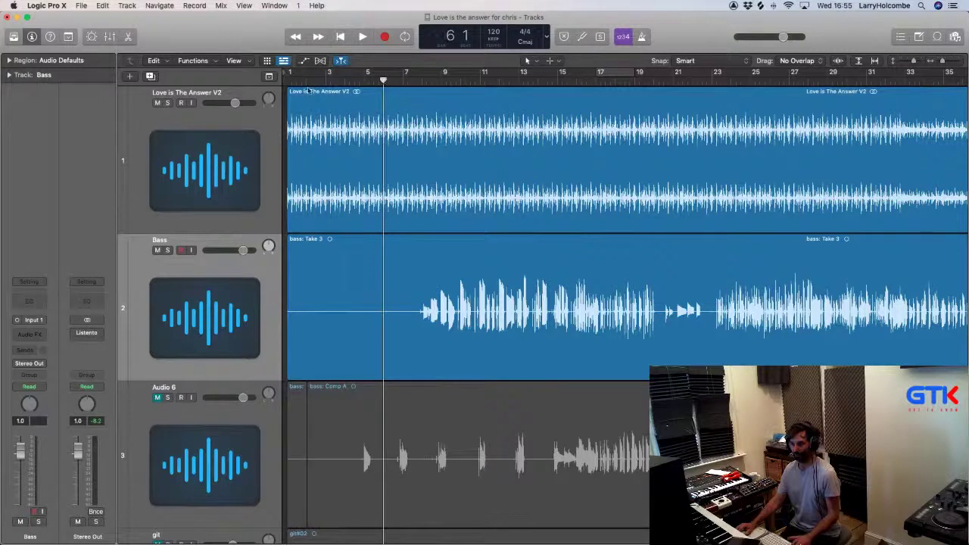
click(340, 81)
key(space)
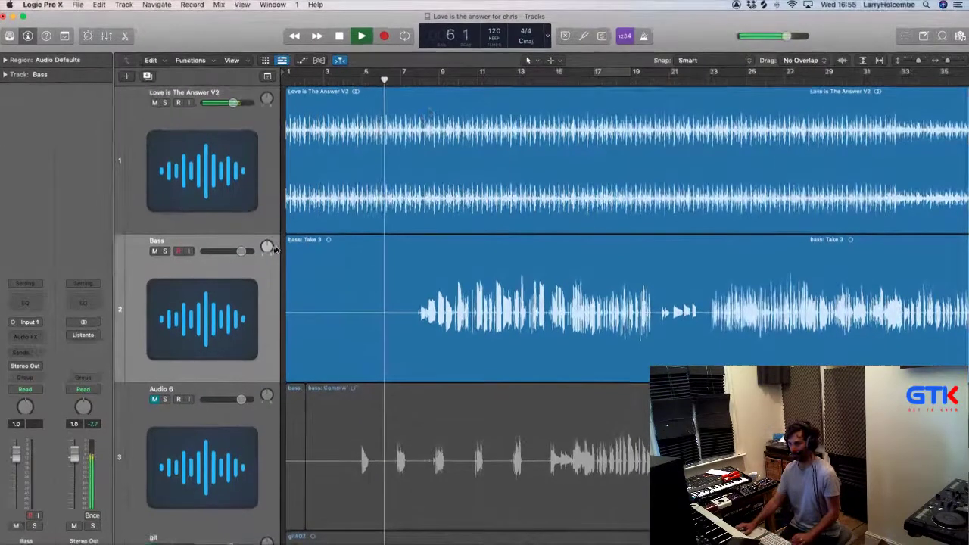
Step: Mute the Bass track and listen to the song without it, jumping ahead to bar 17 and further on before stopping playback
scroll(263, 249, down, 1)
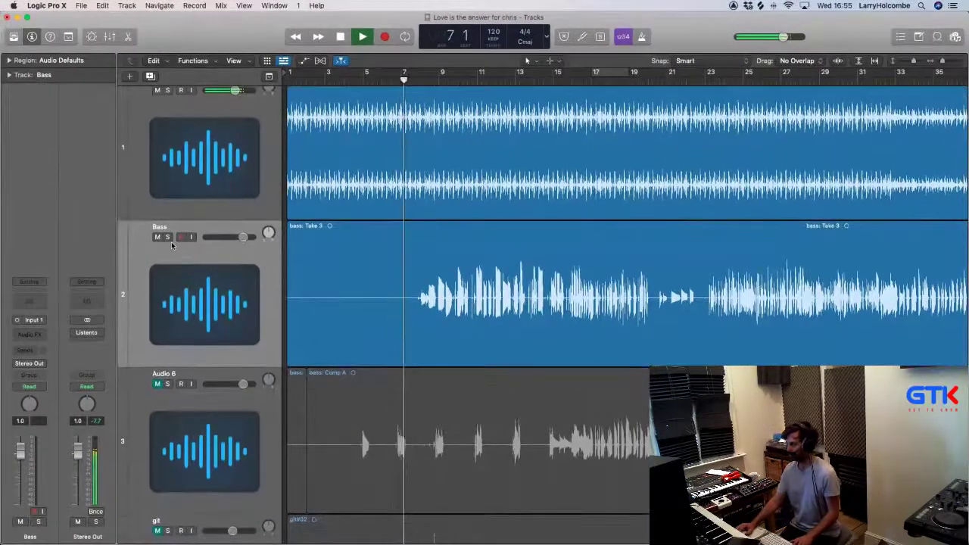
click(158, 237)
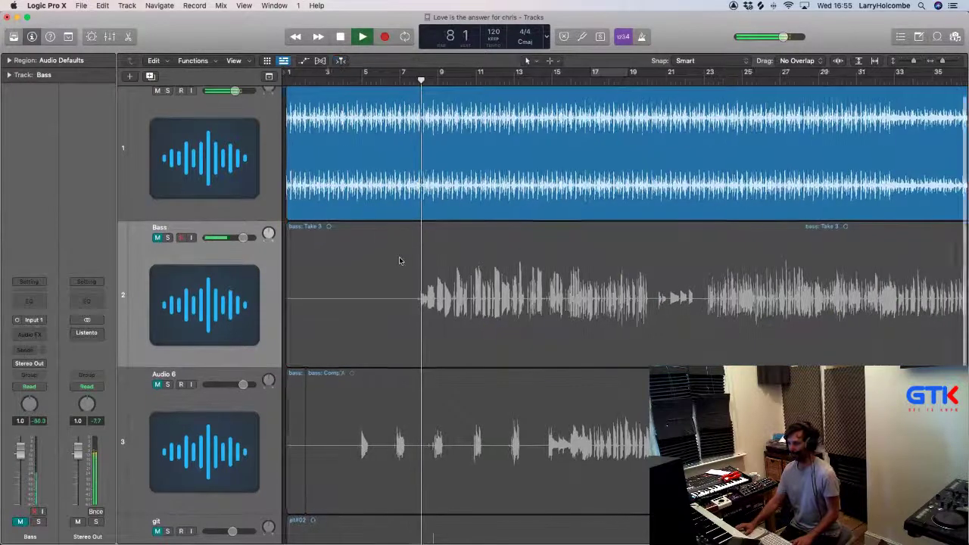
scroll(401, 259, right, 1)
scroll(401, 258, up, 1)
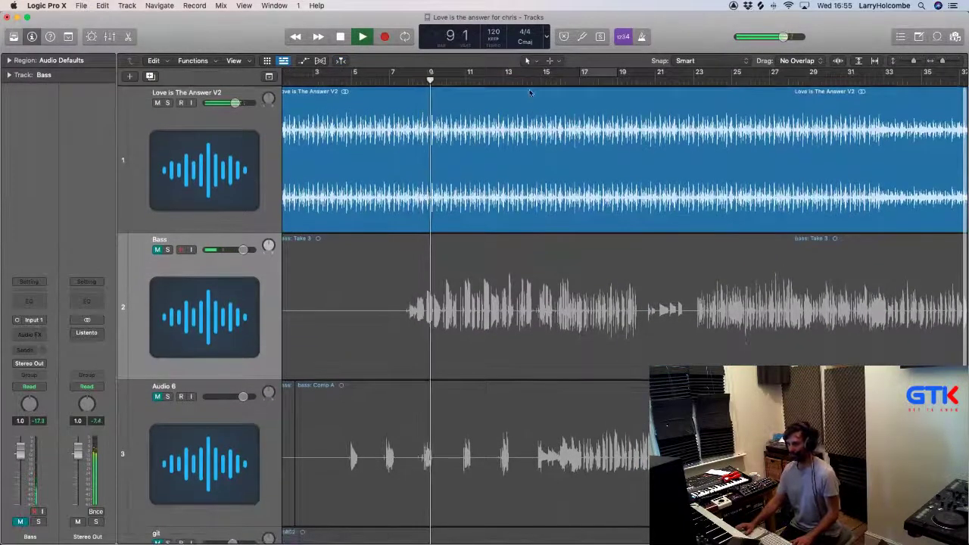
click(577, 80)
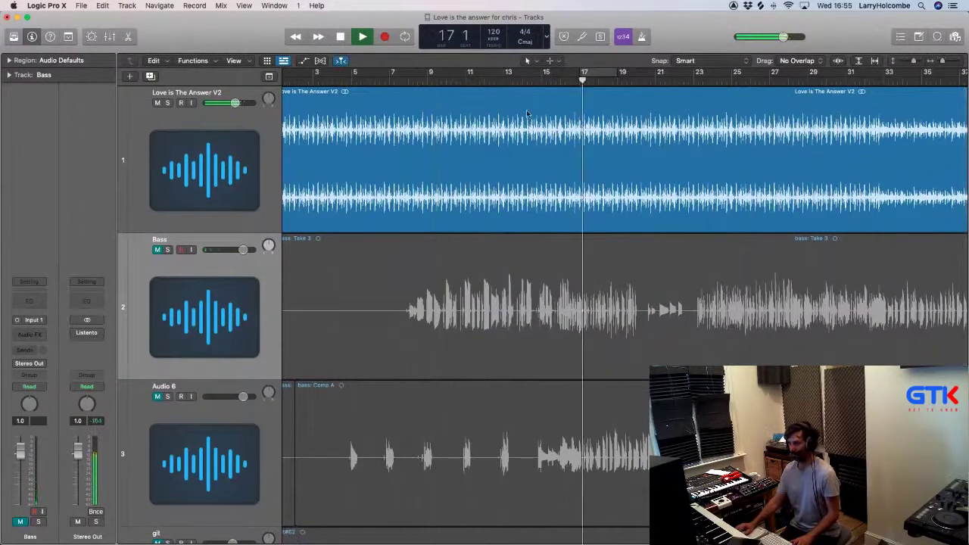
click(767, 78)
click(754, 81)
scroll(756, 83, right, 2)
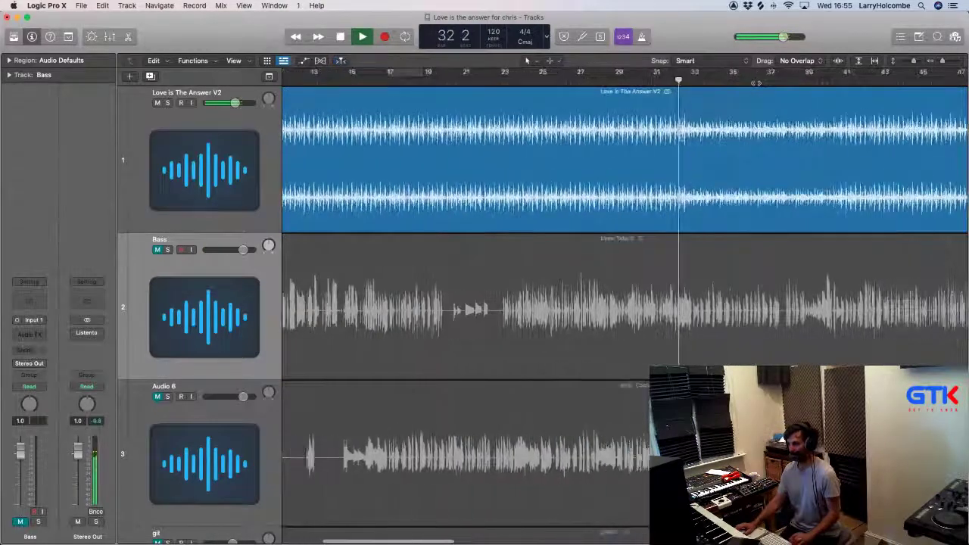
scroll(755, 83, down, 5)
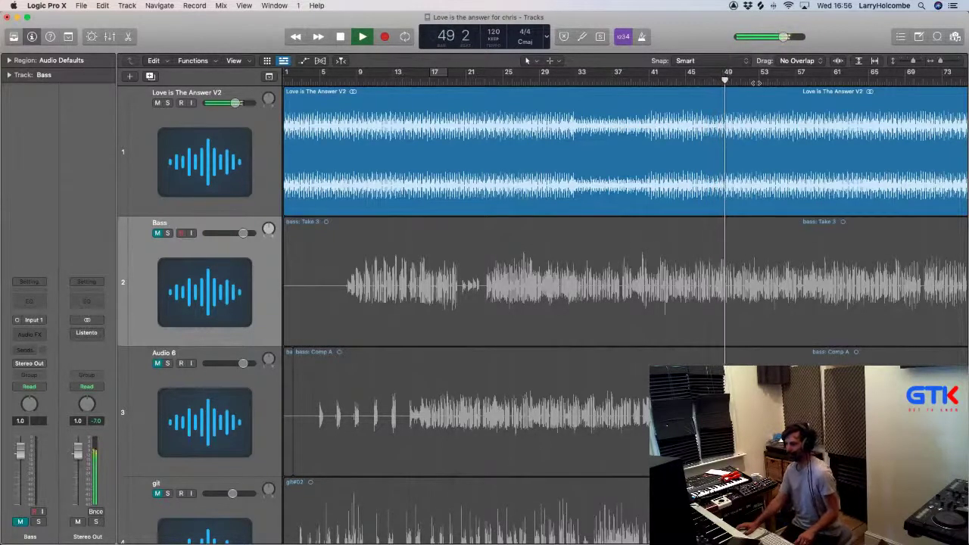
scroll(716, 181, down, 4)
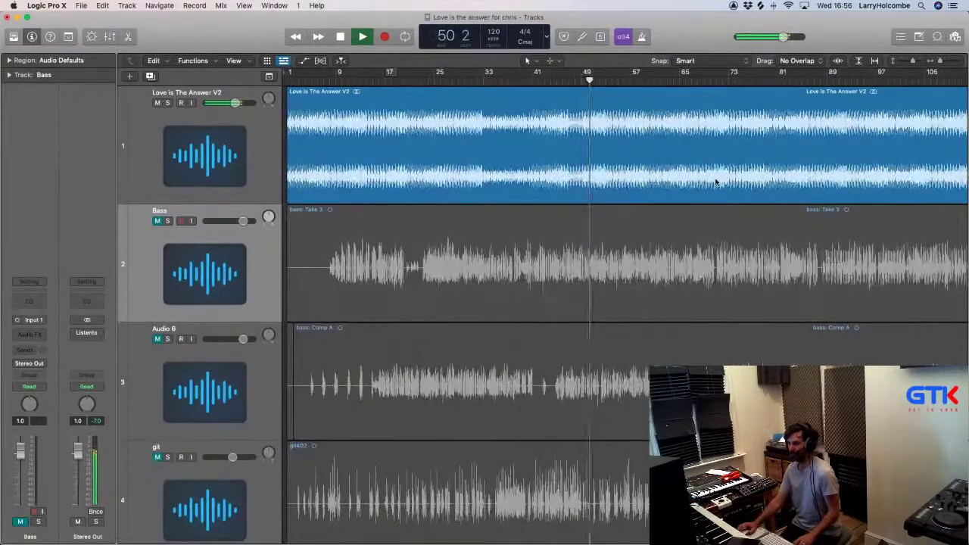
key(space)
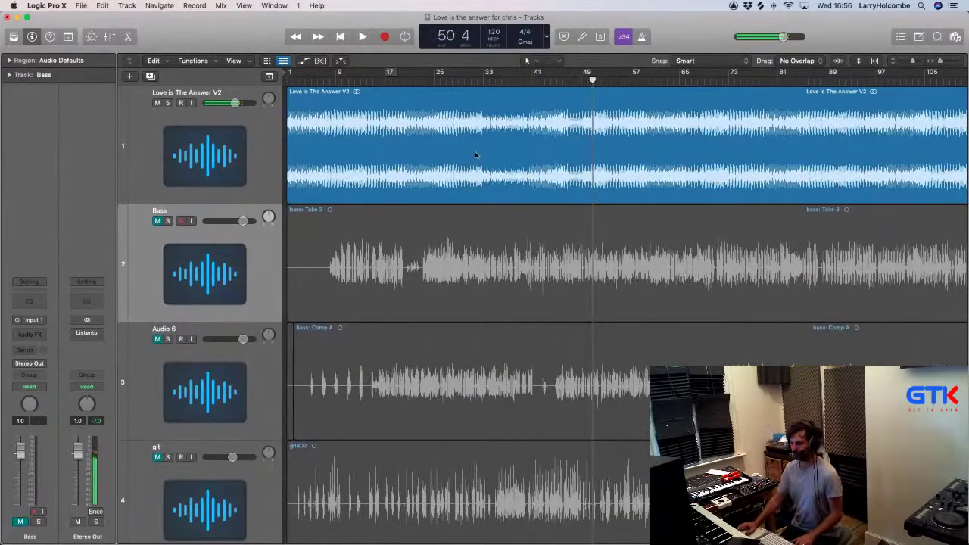
Step: Unmute the Bass track and enlarge its Take 3 region in the arrangement
key(super+Up)
key(super+Up)
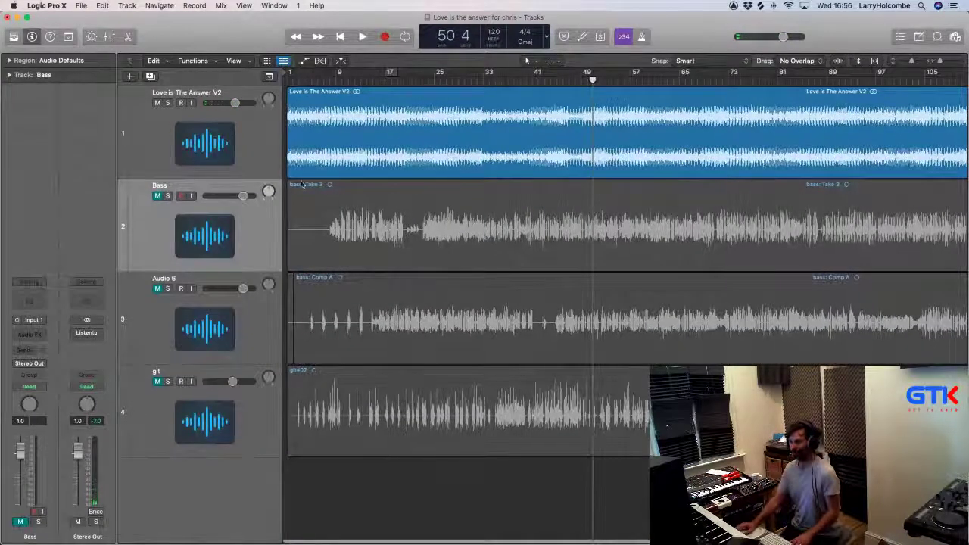
click(448, 185)
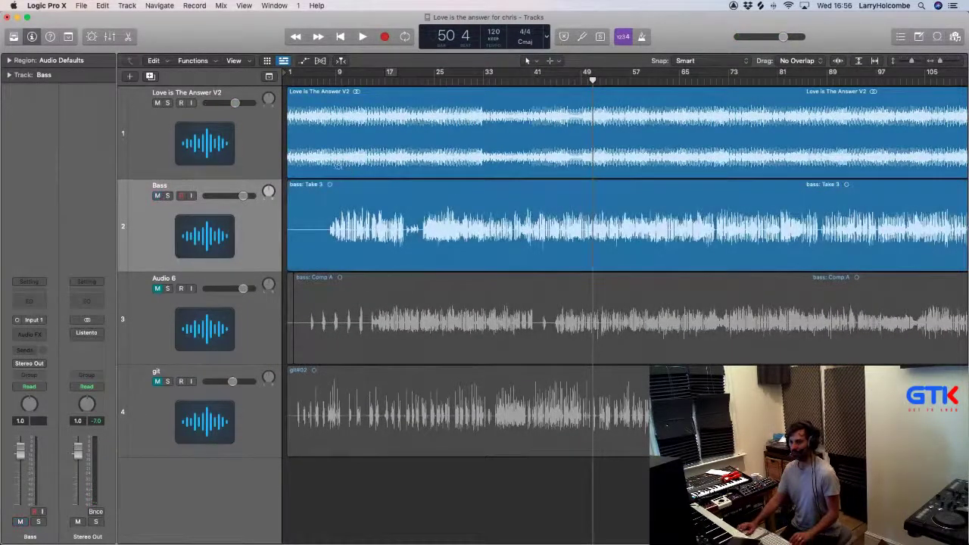
key(z)
Step: Switch to Trello and move its window so the board's production stage lists are in view
key(super+Tab)
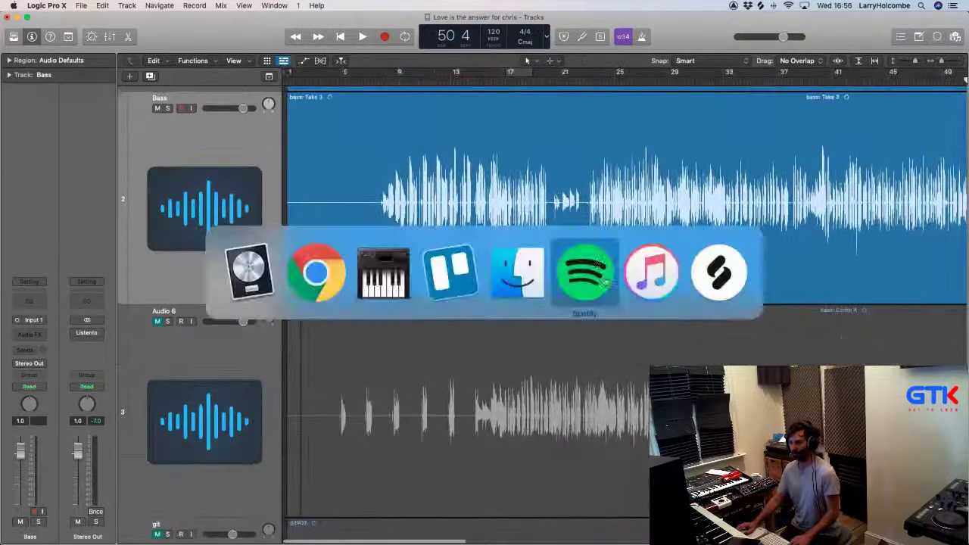
click(467, 265)
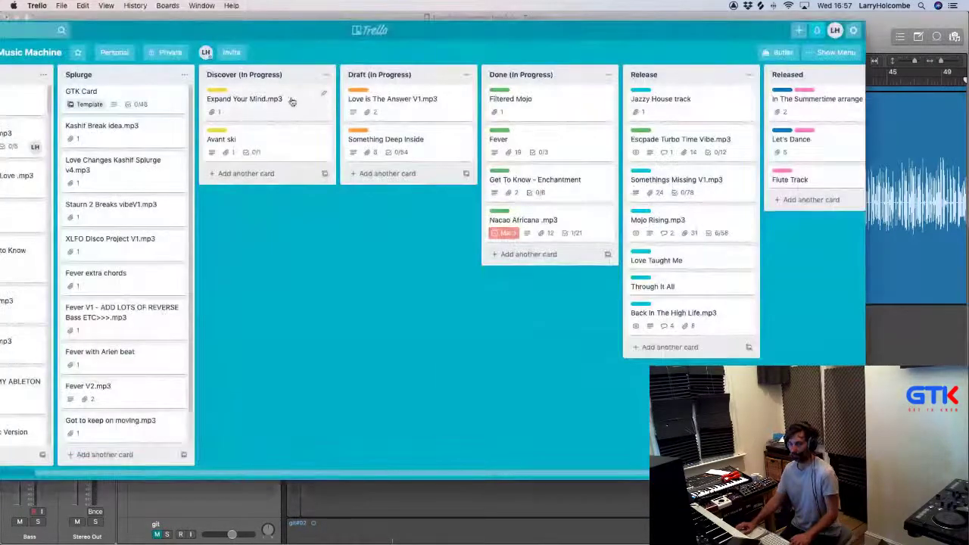
drag(296, 30, 392, 21)
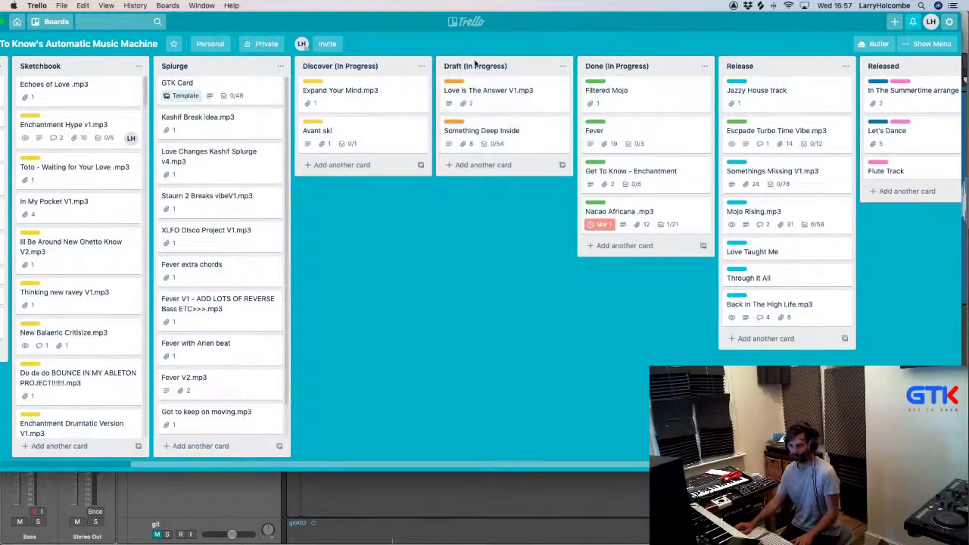
Step: Switch back to Logic Pro, play the opening of the song with the Bass part, and select the Bass track
key(super+Tab)
scroll(423, 169, down, 5)
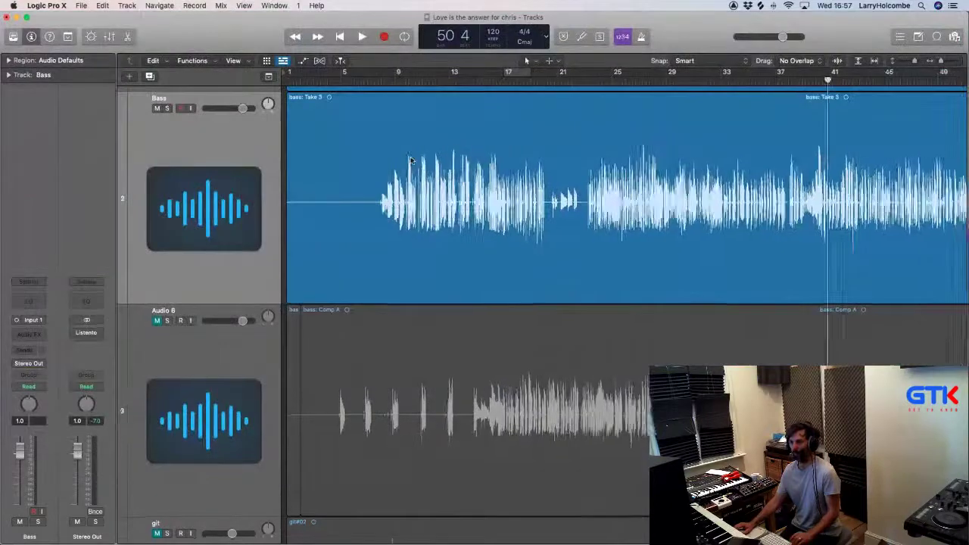
scroll(412, 161, up, 5)
scroll(412, 160, down, 5)
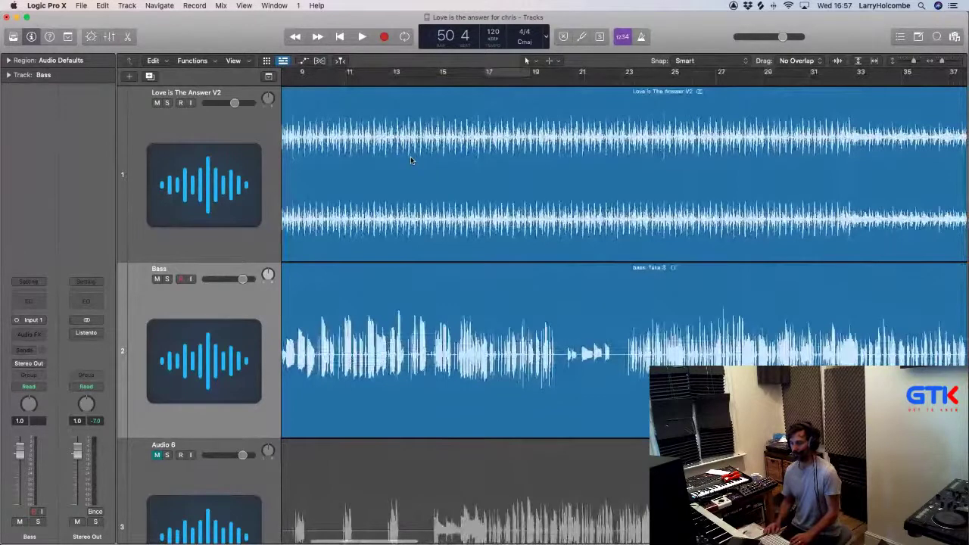
key(space)
scroll(479, 142, down, 4)
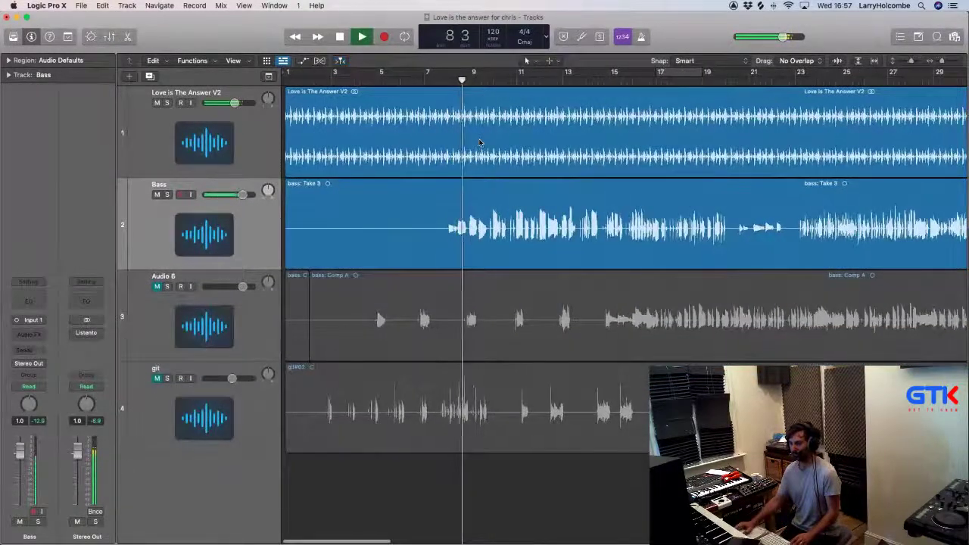
scroll(478, 142, down, 1)
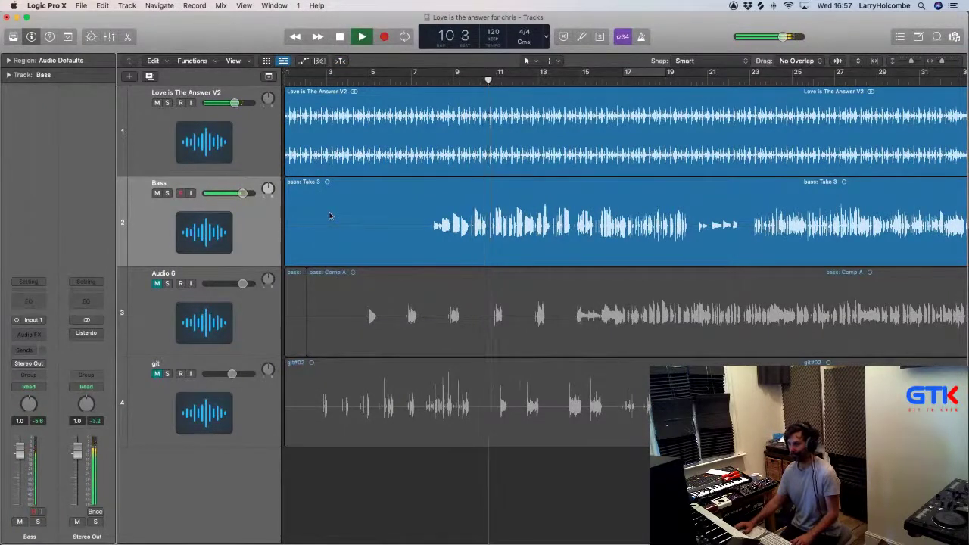
click(229, 222)
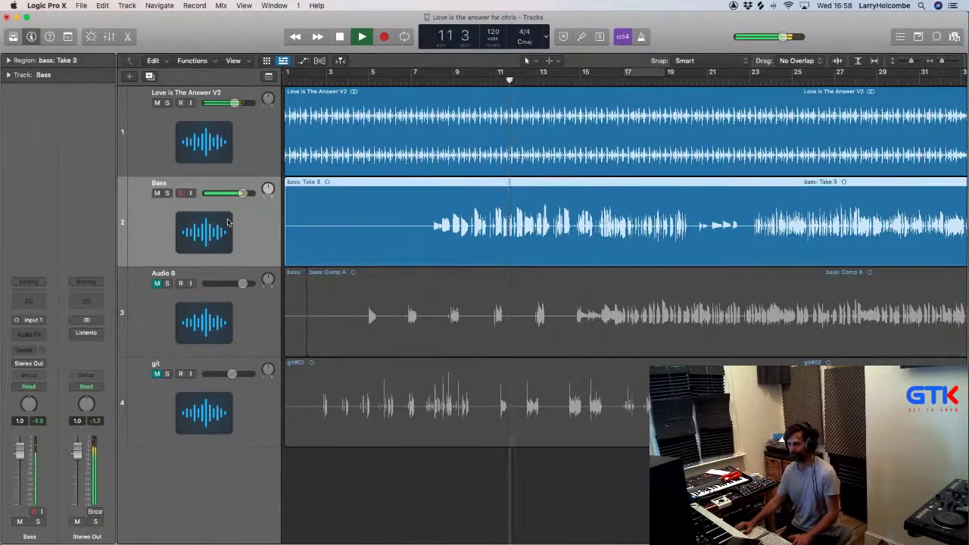
Step: Stop playback, enlarge the first notes of the Bass track's Take 3 region, and listen to them from bar 8
key(space)
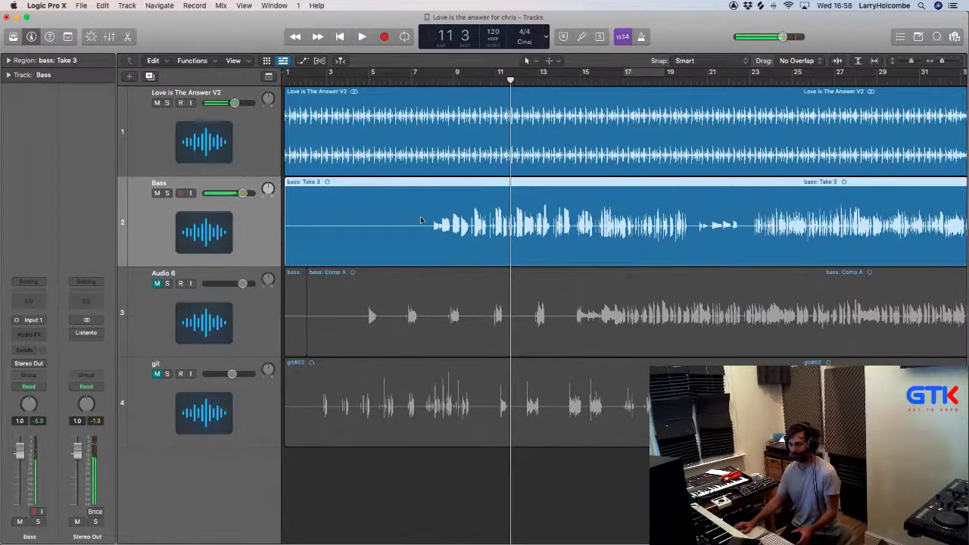
drag(388, 177, 654, 338)
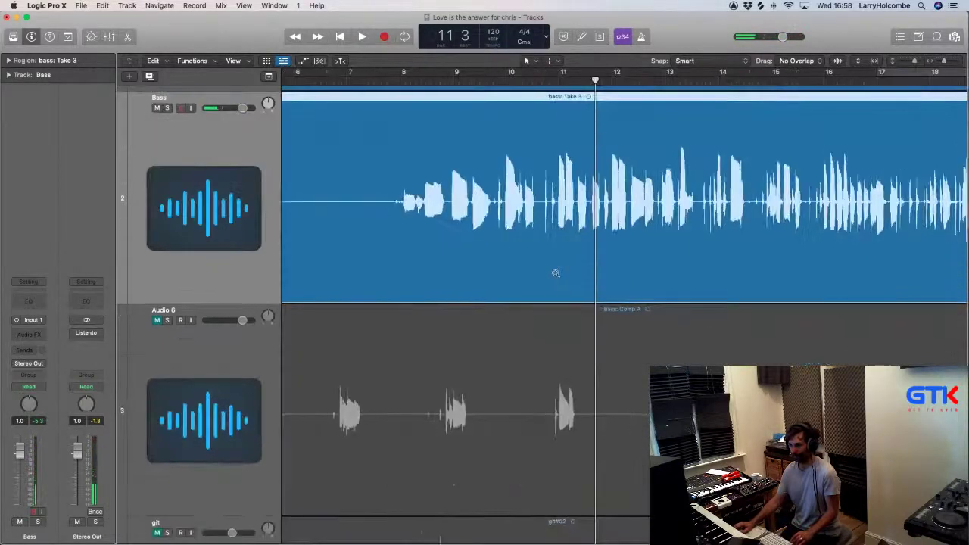
key(super+Left)
key(super+Up)
key(super+Up)
key(super+Up)
key(super+Up)
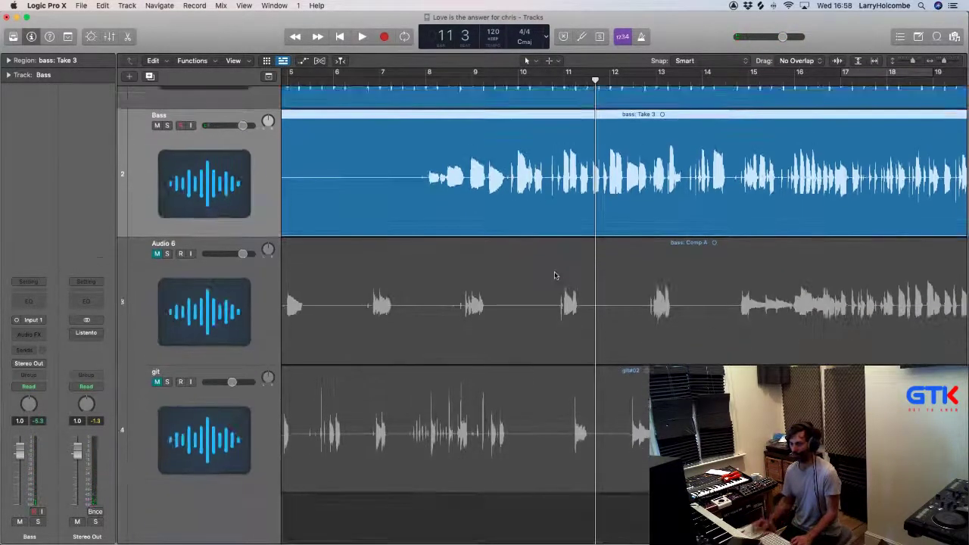
scroll(554, 271, left, 1)
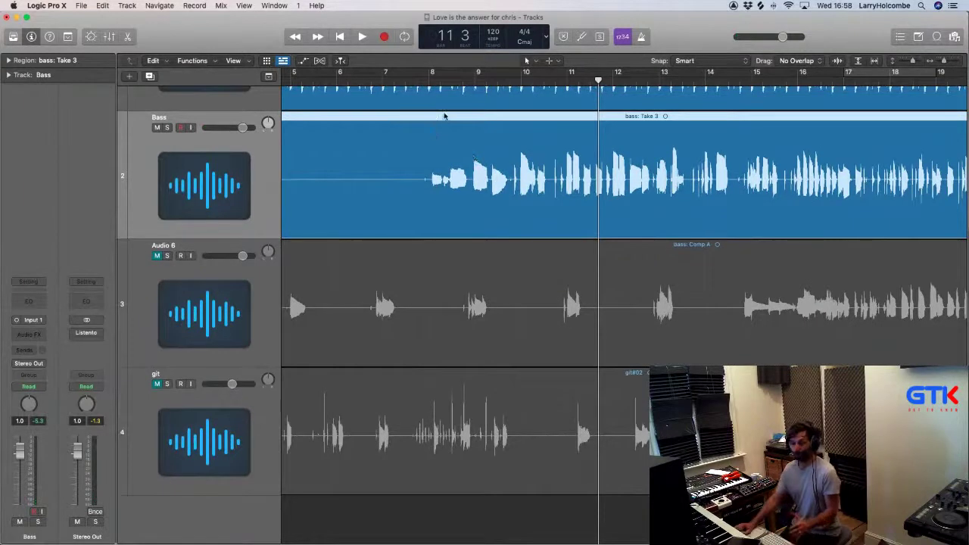
click(422, 81)
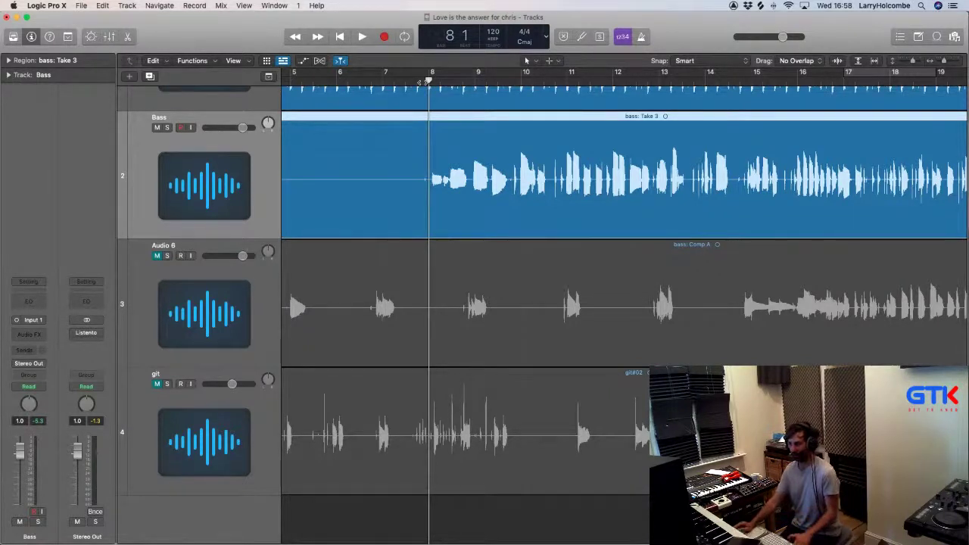
key(space)
scroll(422, 82, up, 1)
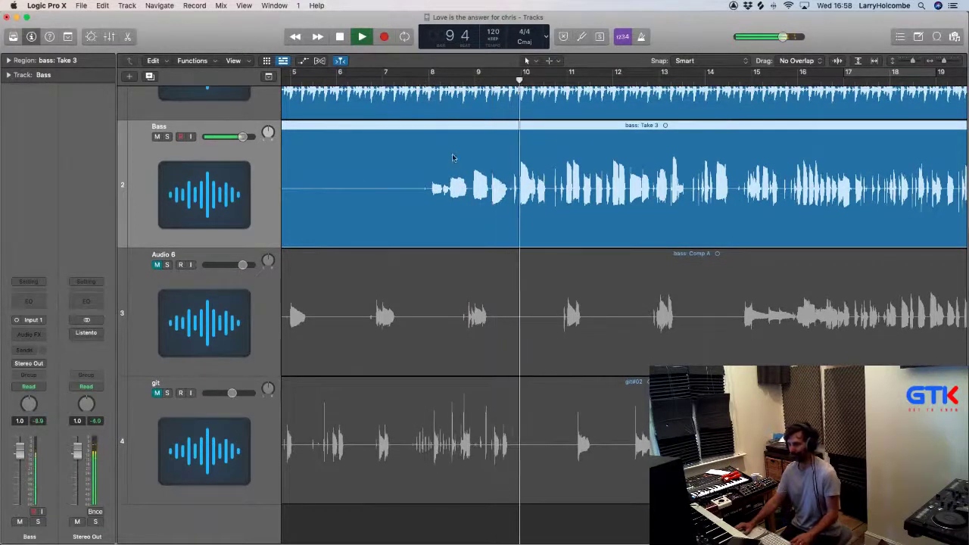
Step: Delete the unwanted bass audio from about halfway through bar 7 up to bar 12, and stop playback
drag(411, 147, 616, 156)
key(Delete)
key(Delete)
key(space)
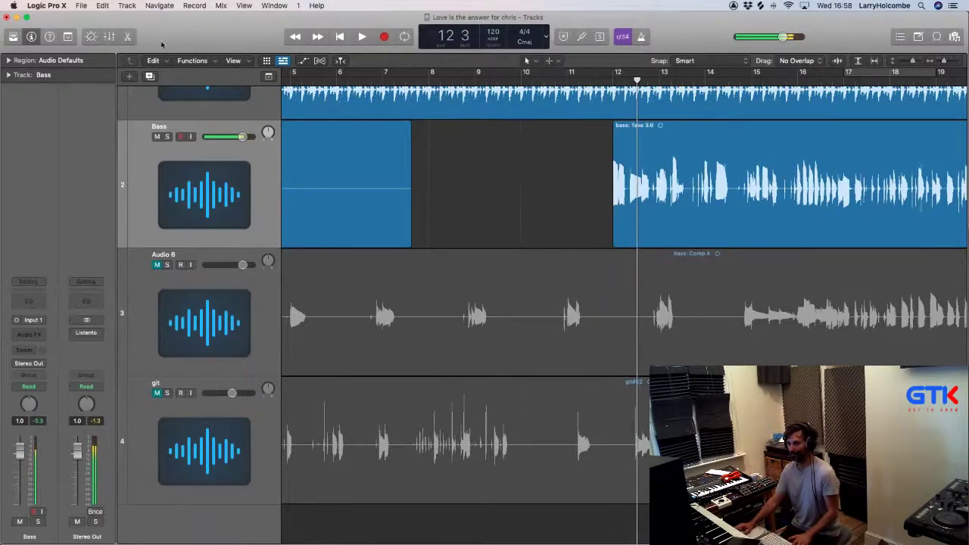
Step: Save the project under the name "Love is the answer" in the Recorded Bass Sessions folder on the audio drive
click(88, 6)
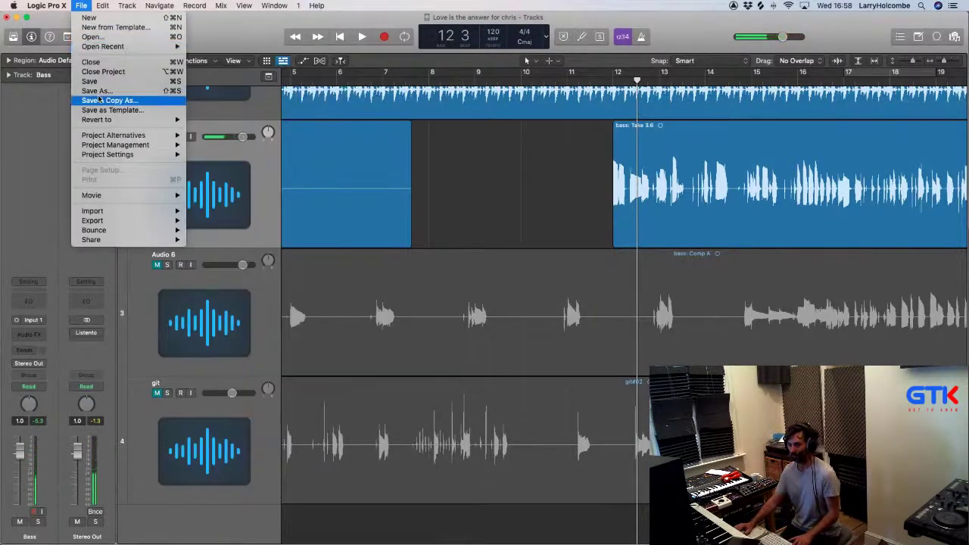
click(97, 90)
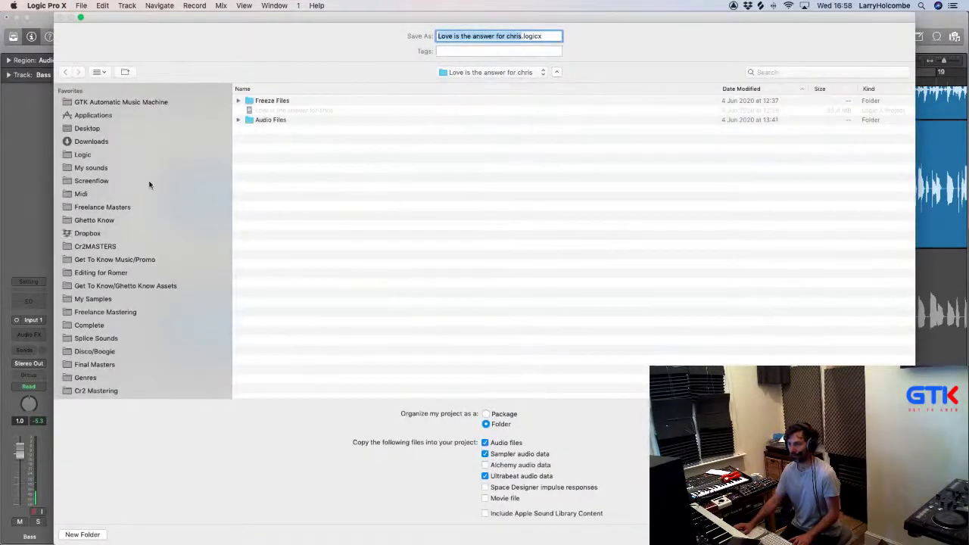
scroll(149, 184, down, 8)
click(99, 220)
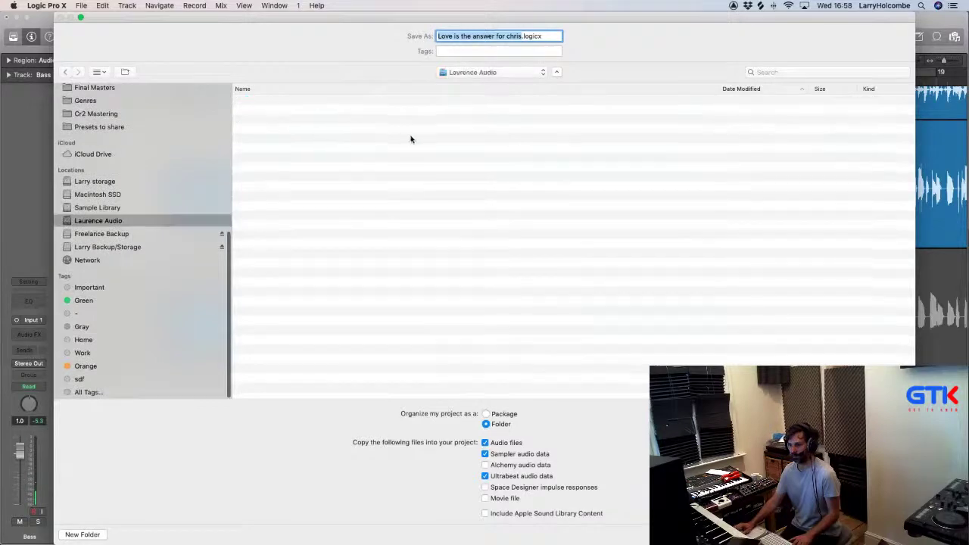
scroll(304, 191, down, 2)
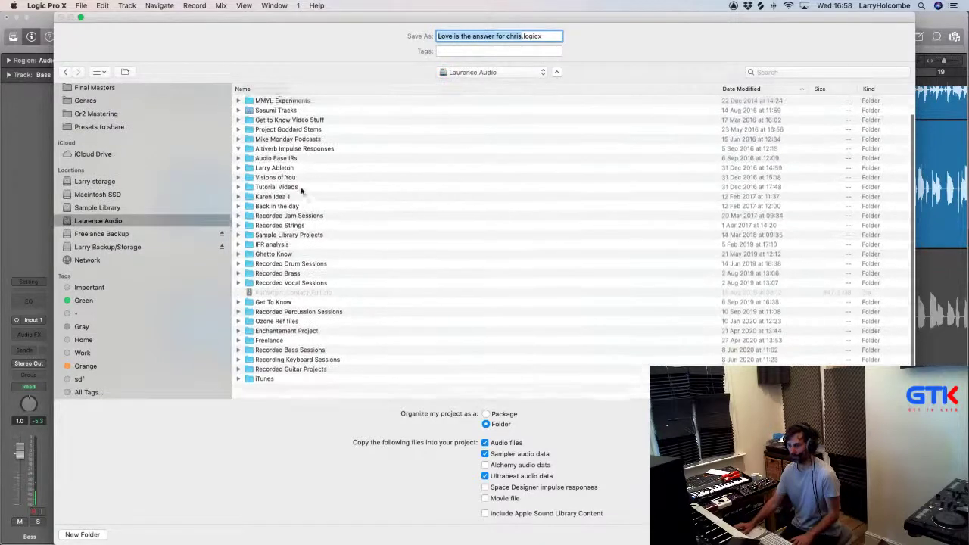
double_click(284, 366)
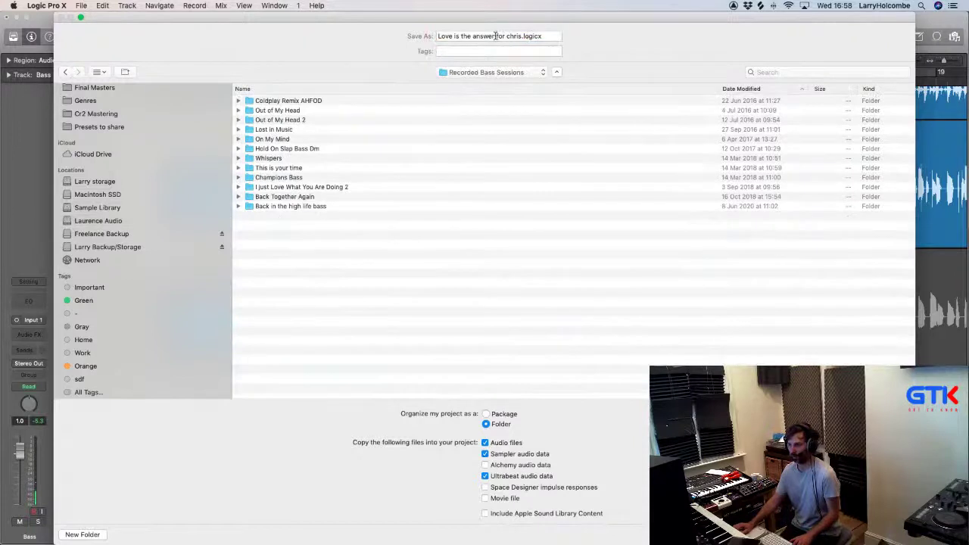
drag(496, 35, 551, 35)
key(BackSpace)
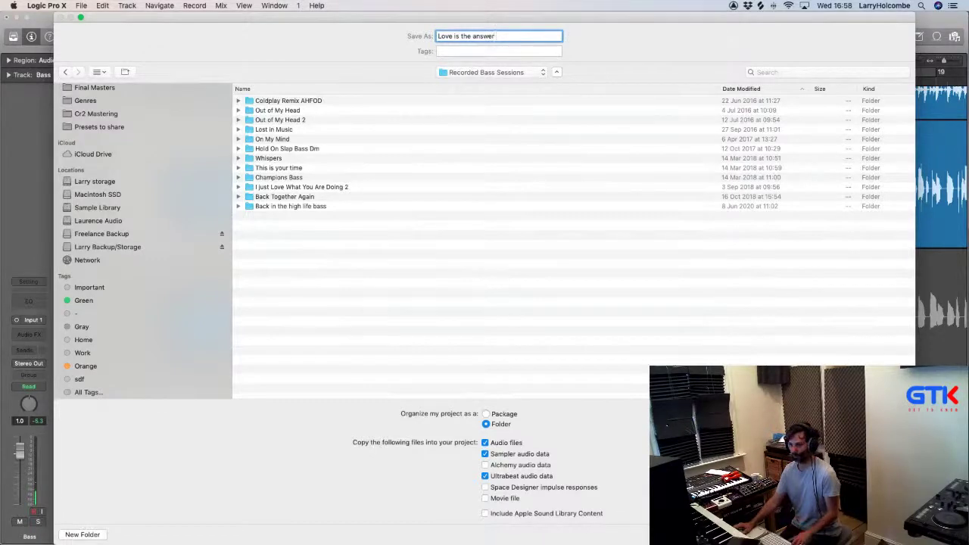
key(Return)
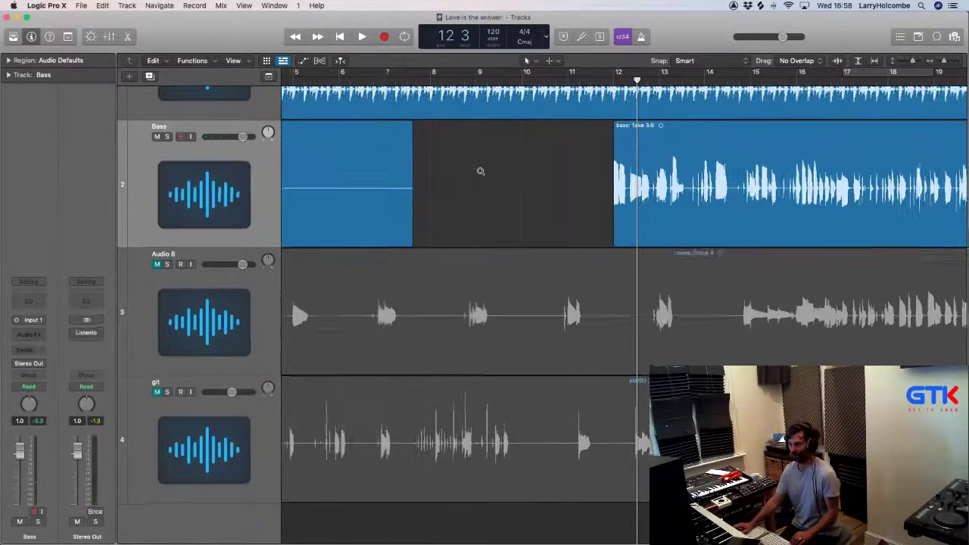
Step: Audition the remaining bass region with a cycle over bars 12 to 14, turn the cycle off, and stop playback
ctrl+alt+click(480, 171)
drag(626, 76, 693, 76)
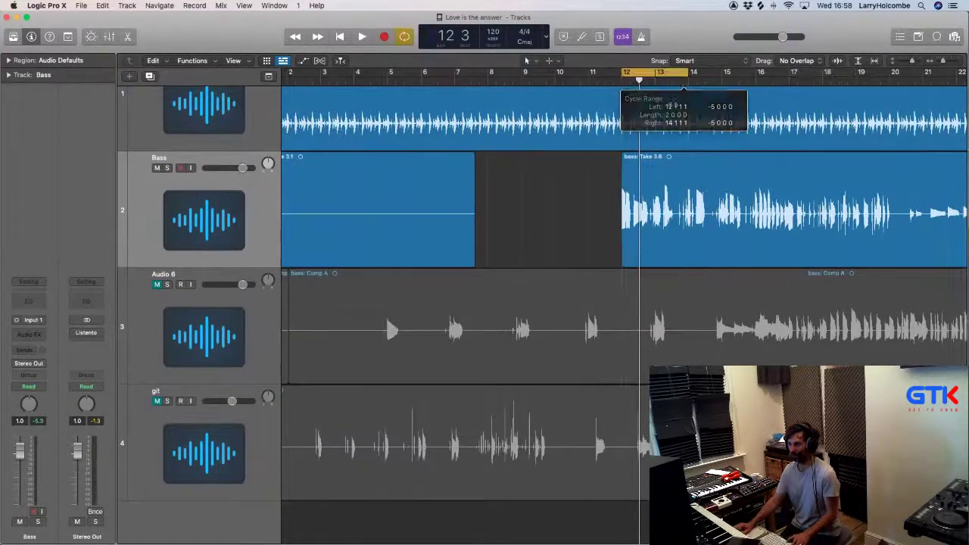
key(space)
click(211, 214)
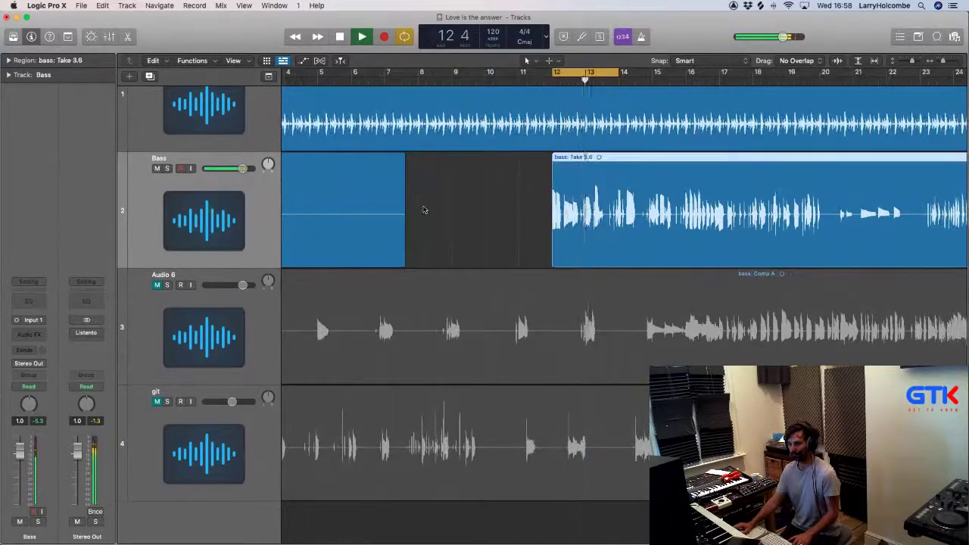
scroll(422, 214, right, 3)
click(468, 74)
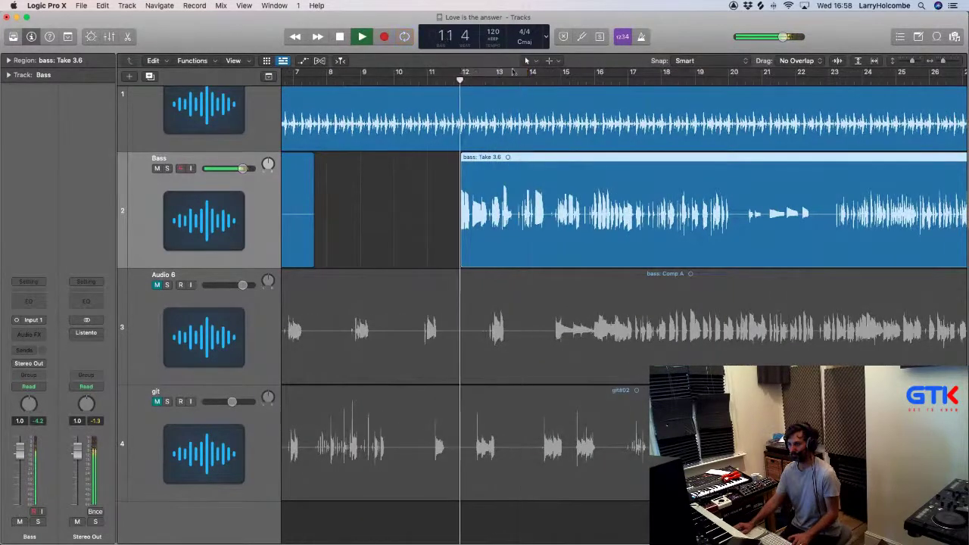
key(space)
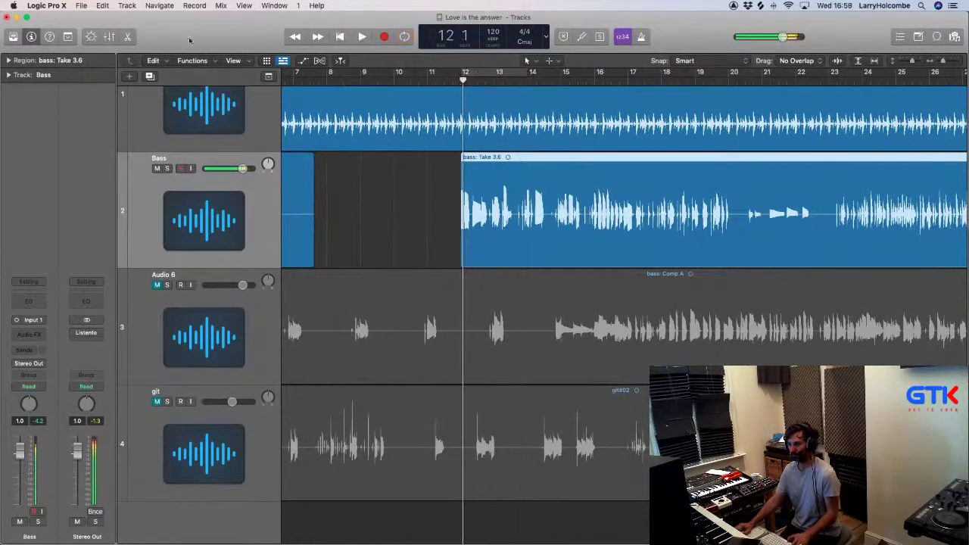
Step: Save the project under the new name "Love is the answer EDITED" in its project folder
click(79, 5)
click(102, 91)
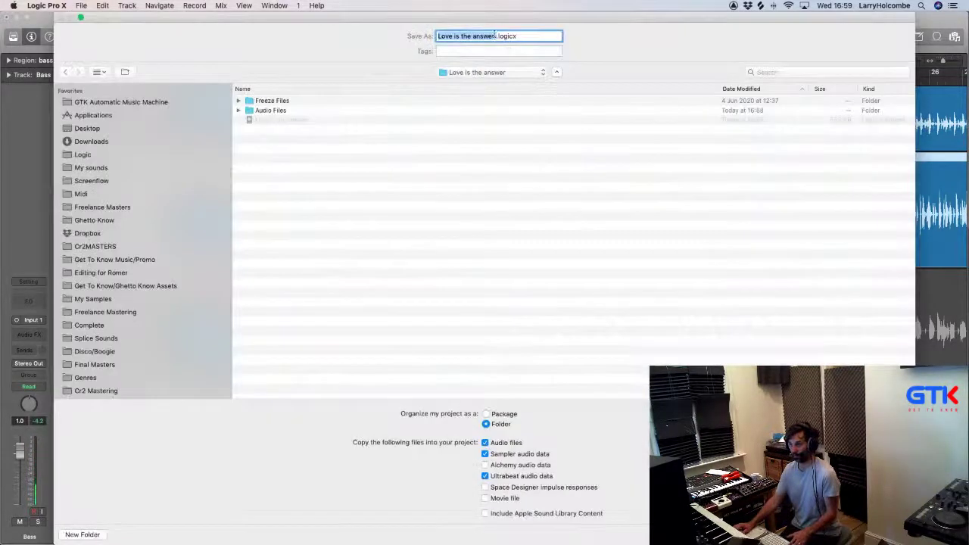
click(495, 36)
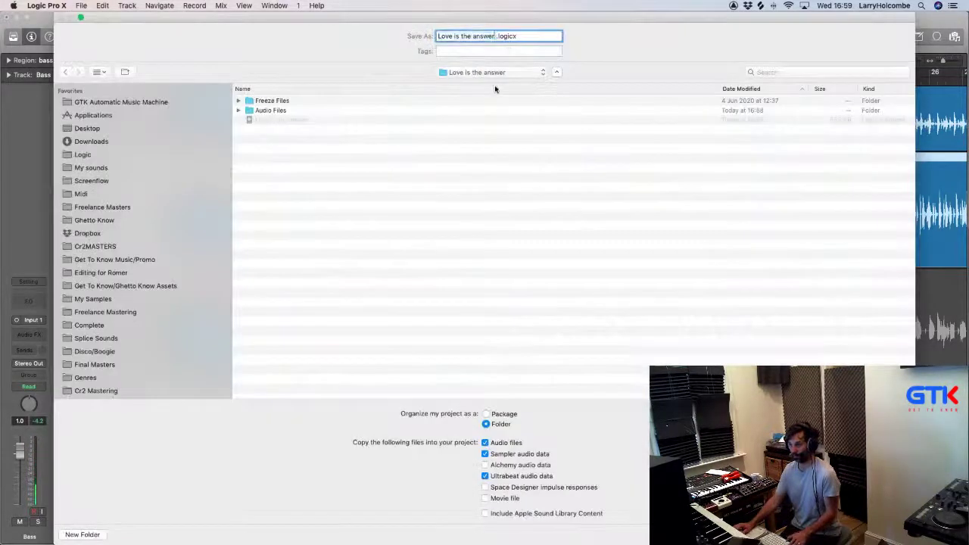
text(EDITED)
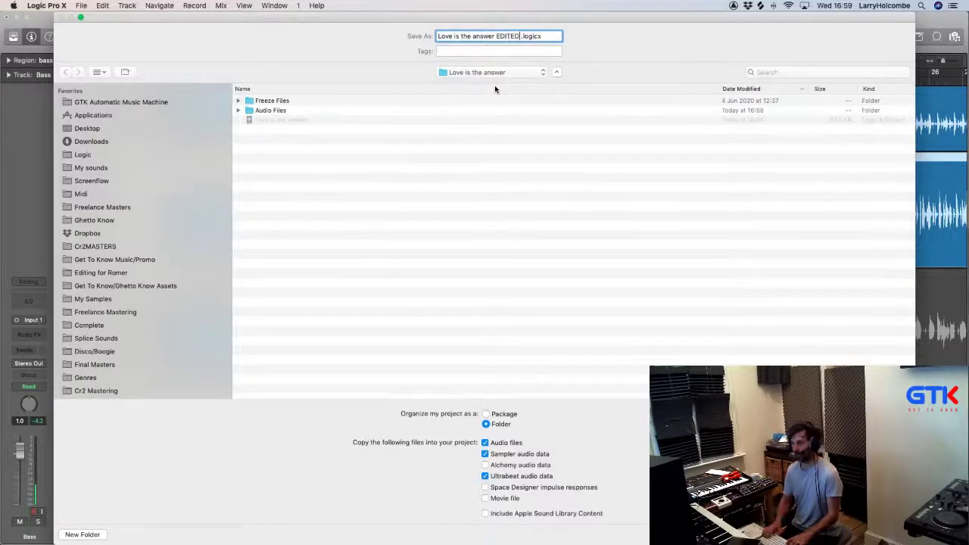
key(Return)
Step: Delete the silent bass region that precedes the gap before bar 12
scroll(454, 165, left, 5)
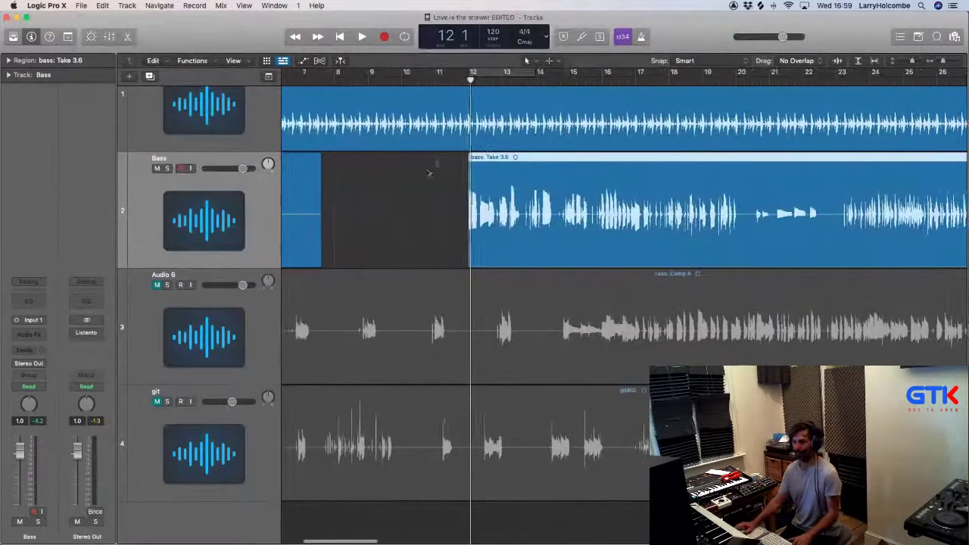
click(430, 174)
scroll(474, 186, right, 2)
scroll(474, 186, left, 1)
key(Delete)
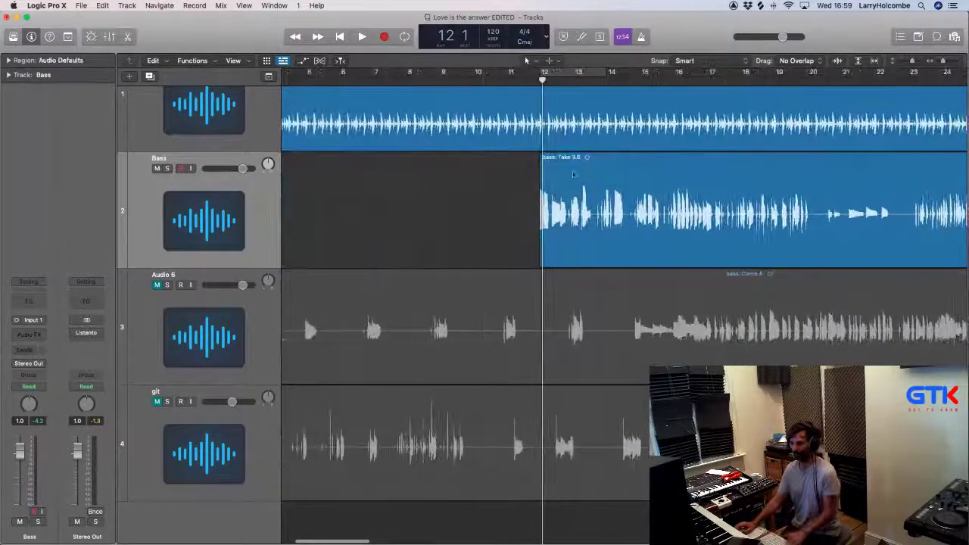
Step: Enlarge the start of the remaining bass region and listen to it from just before bar 12
drag(506, 149, 604, 223)
key(super+Up)
key(super+Up)
key(super+Up)
key(super+Up)
key(super+Up)
key(super+Up)
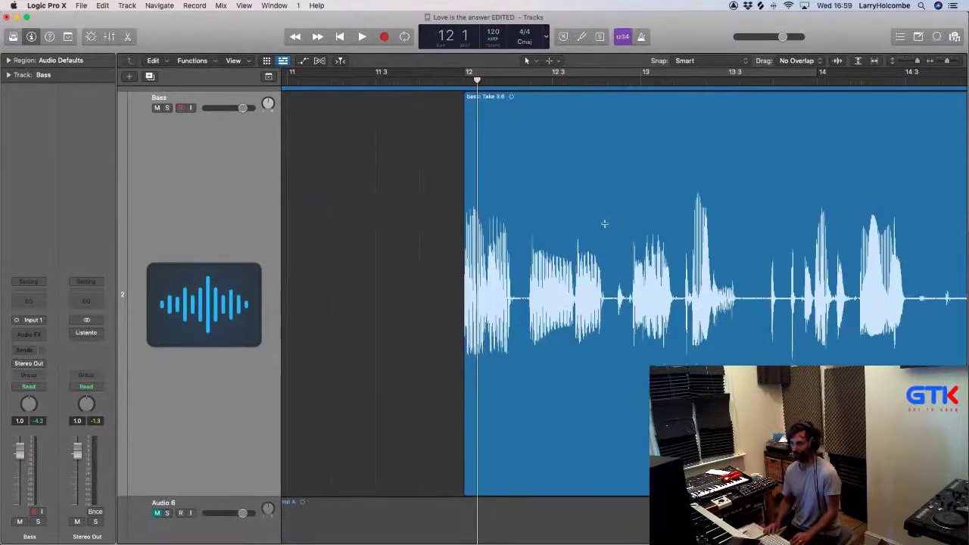
scroll(556, 179, right, 1)
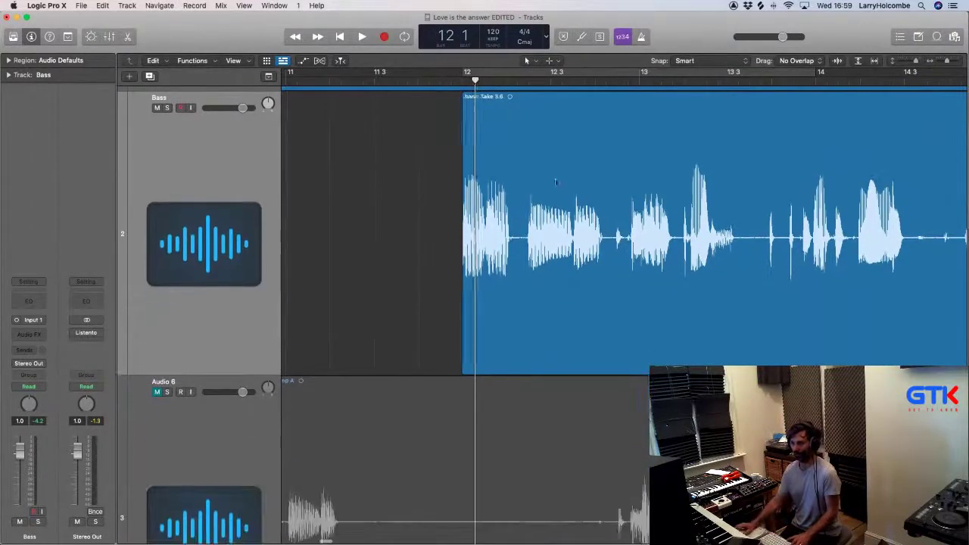
click(440, 82)
key(space)
scroll(524, 139, down, 2)
scroll(524, 141, right, 3)
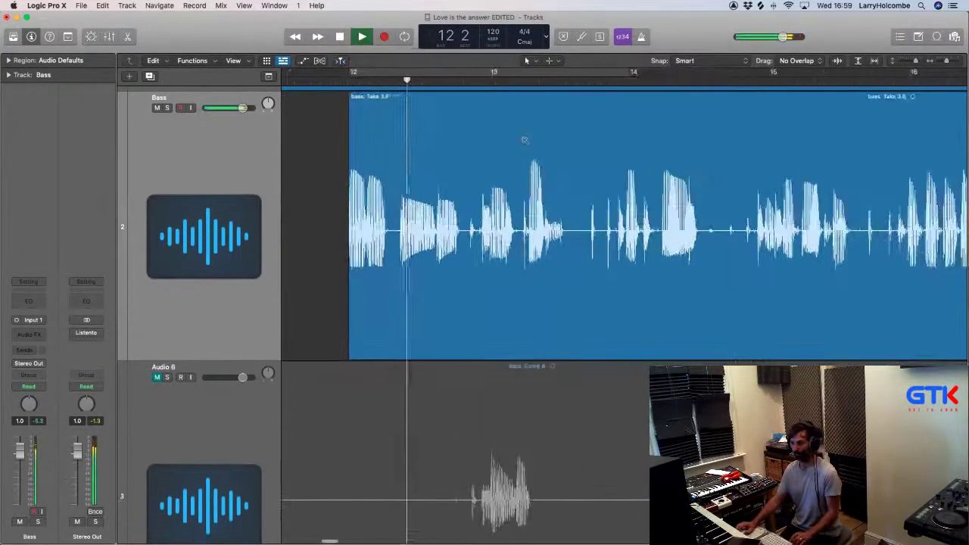
scroll(524, 140, down, 3)
scroll(481, 142, left, 2)
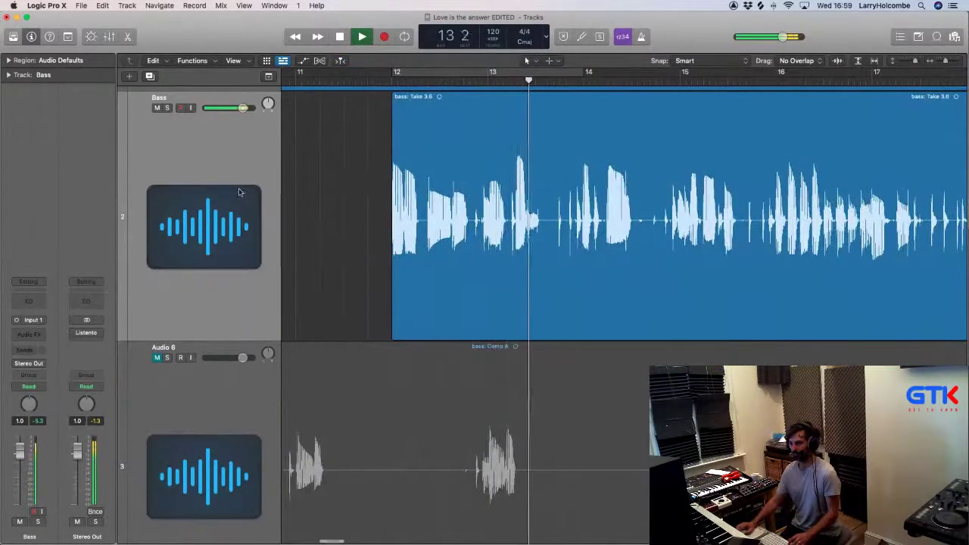
Step: Delete the bass audio from bar 12 to bar 14, stop playback, and remove the audio up to bar 15 as well
drag(349, 185, 569, 190)
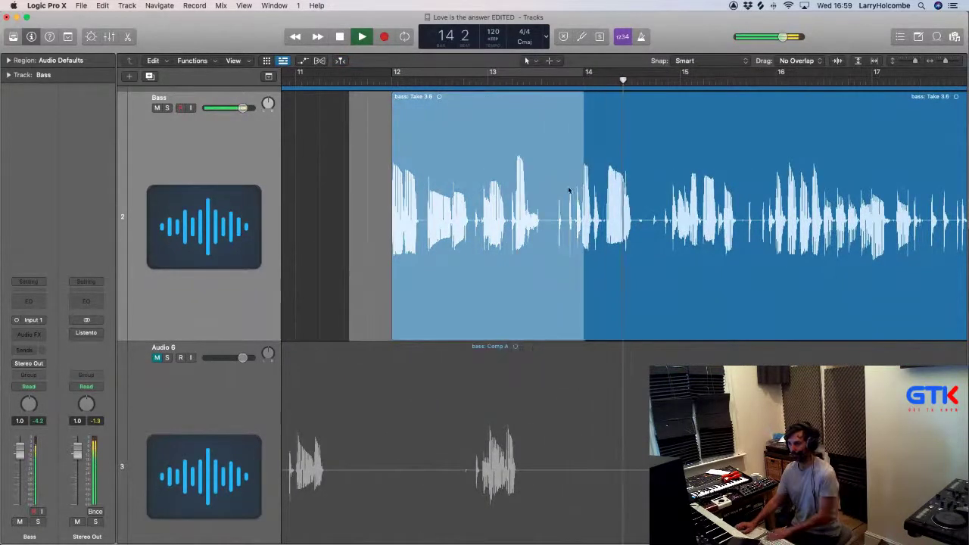
key(Delete)
key(space)
scroll(569, 190, right, 3)
scroll(514, 187, left, 1)
drag(479, 186, 610, 187)
key(Delete)
scroll(541, 160, right, 3)
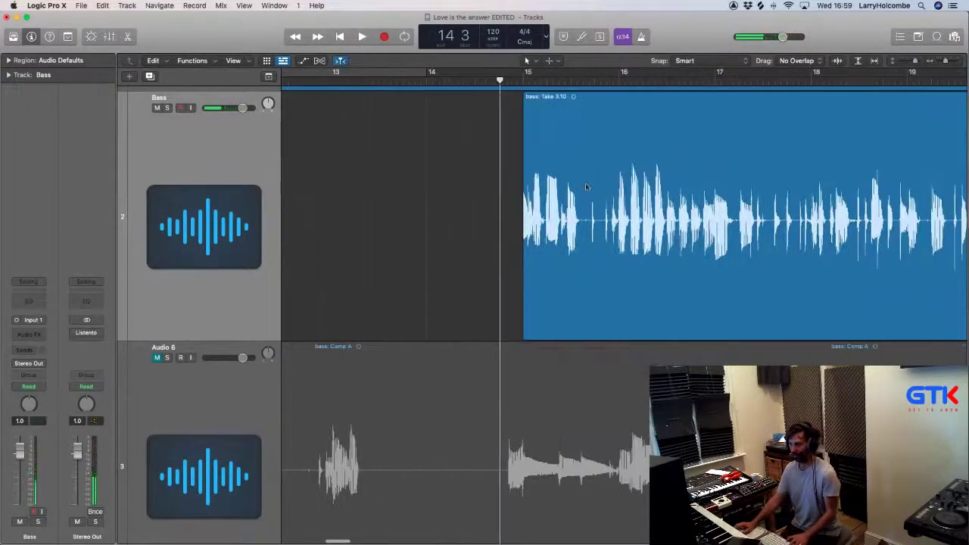
Step: Resume playback and delete the bass audio between bars 15 and 17
key(space)
scroll(541, 160, down, 3)
scroll(541, 160, right, 3)
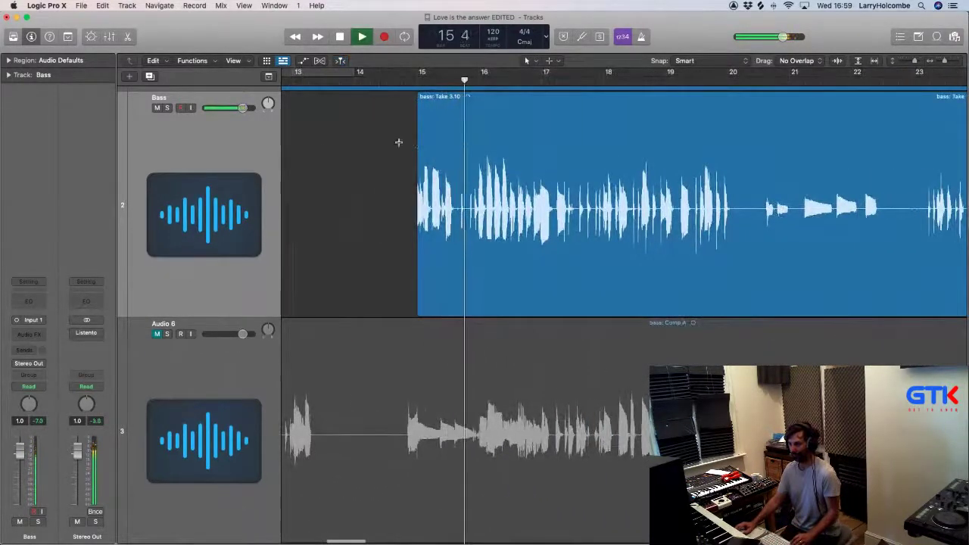
drag(394, 142, 662, 140)
key(Delete)
key(Delete)
Step: Separate bars 17 to 19 of the bass into their own region and colour it bright magenta
click(641, 127)
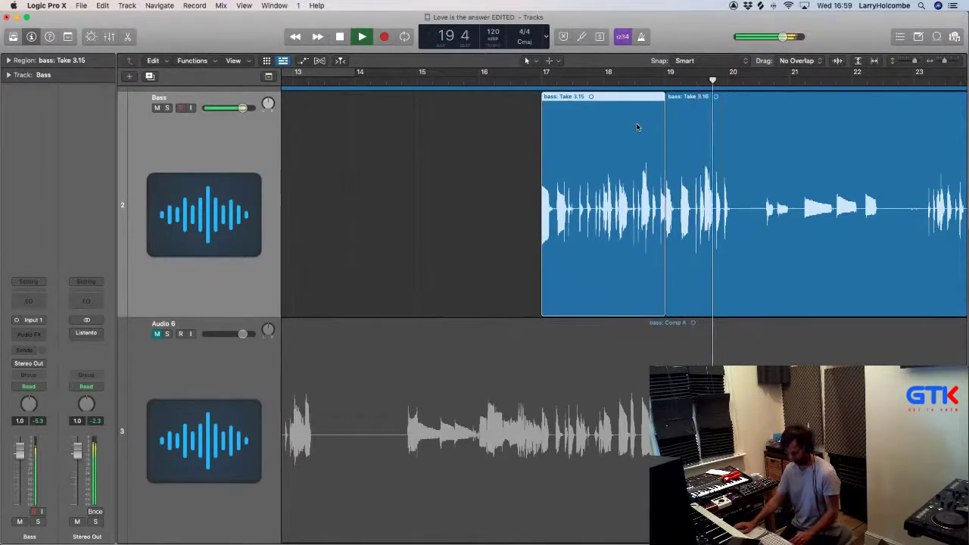
key(alt+c)
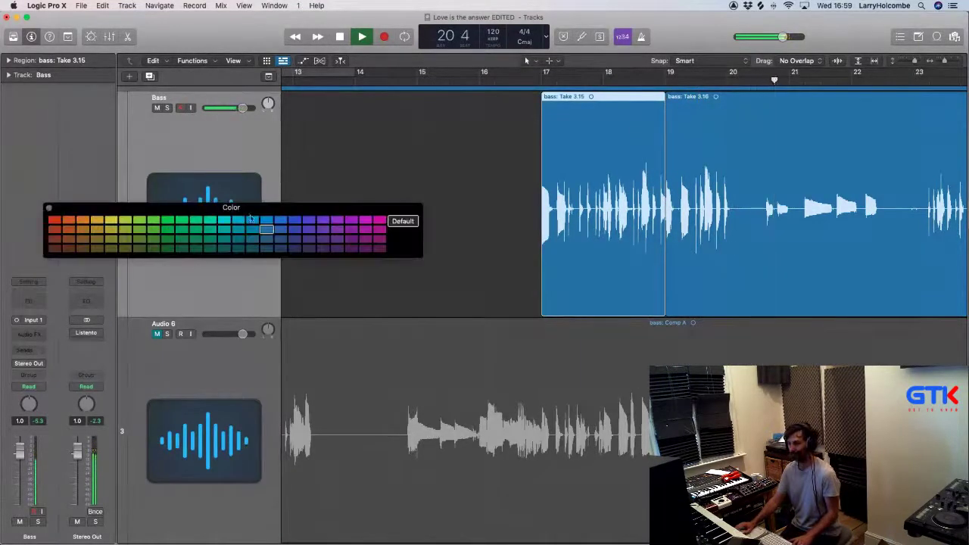
click(296, 223)
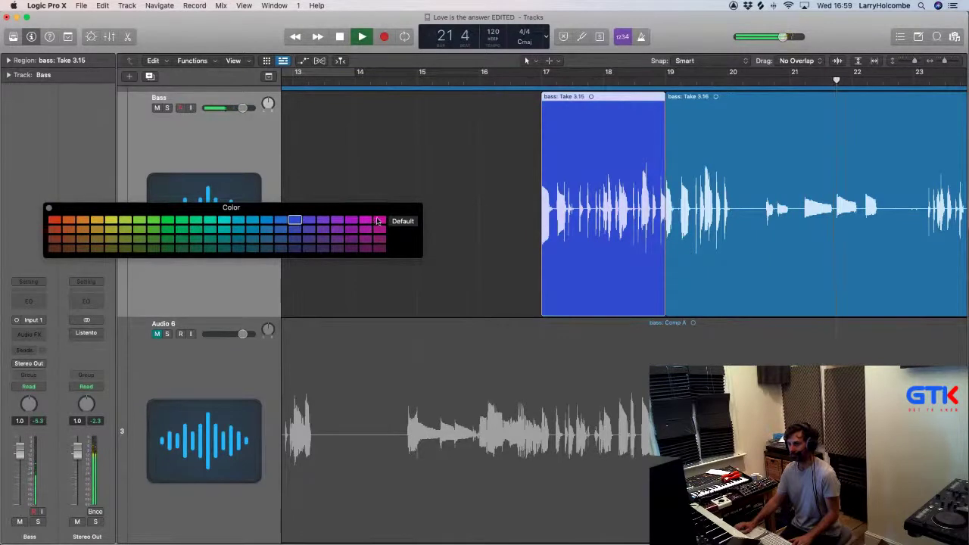
click(380, 220)
Step: Restart playback from just before bar 17 to listen to the magenta bass region and the audio following it
key(space)
click(523, 77)
click(410, 146)
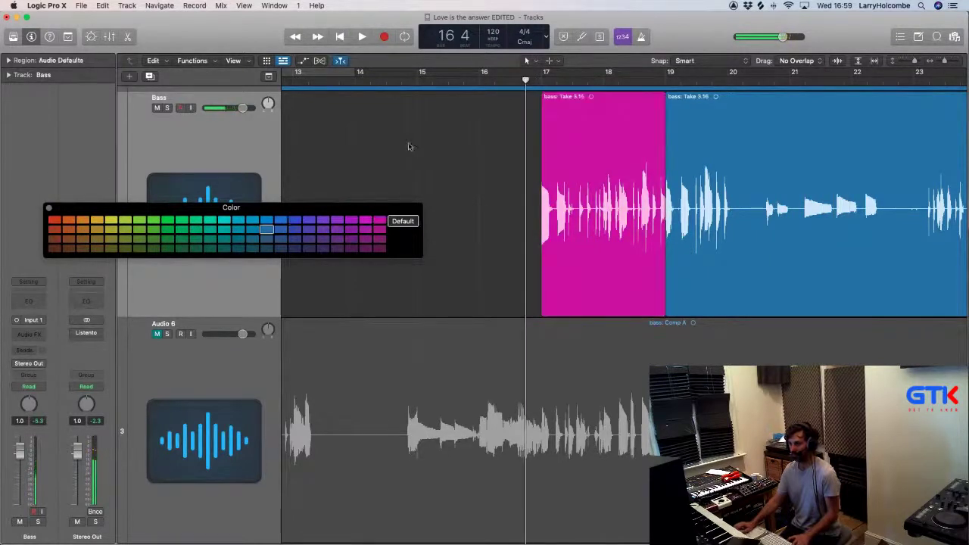
scroll(409, 146, right, 3)
scroll(409, 146, down, 2)
key(space)
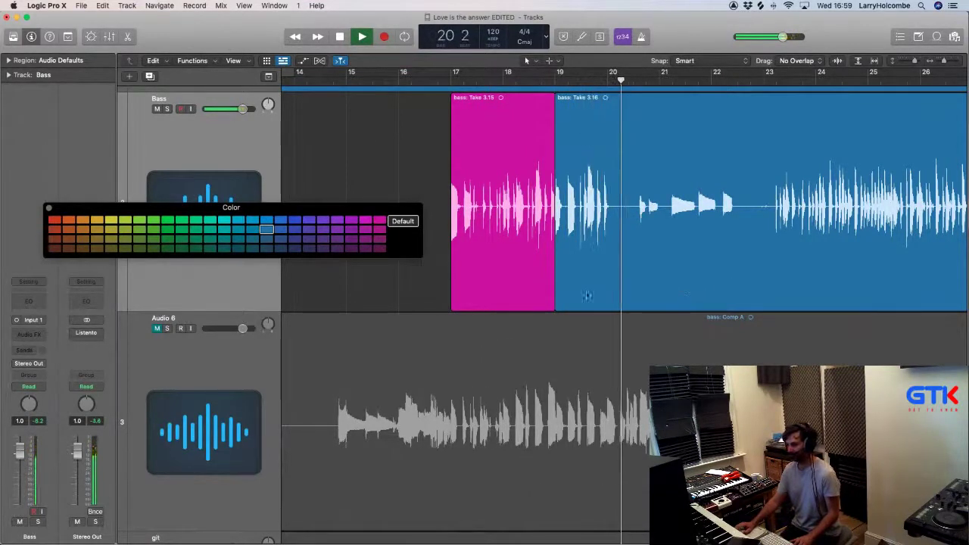
Step: Stop playback and delete the bass audio from bar 19 to the middle of bar 20
key(space)
drag(553, 294, 640, 300)
scroll(640, 301, down, 3)
scroll(640, 301, right, 1)
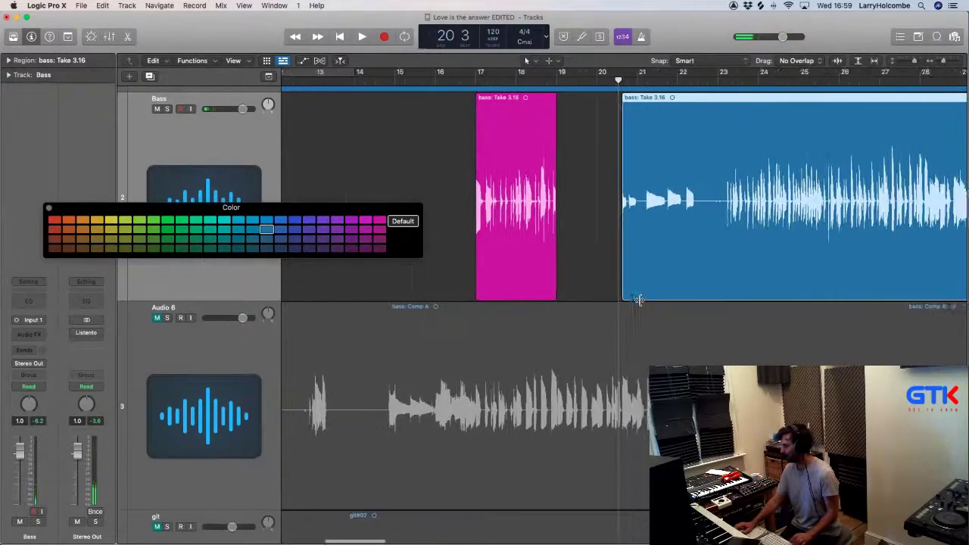
Step: Delete the sparse bass notes from the middle of bar 20 up to bar 23
scroll(640, 302, down, 1)
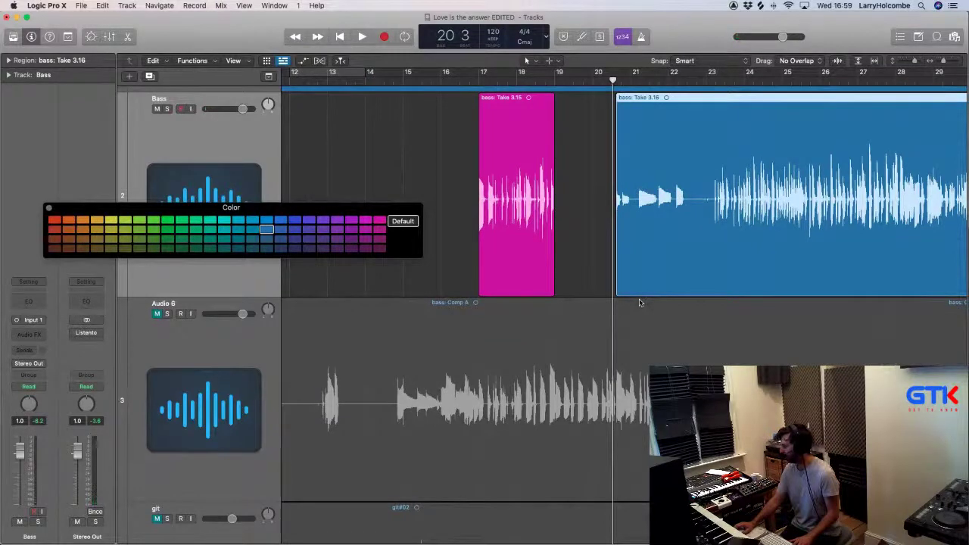
scroll(596, 263, down, 3)
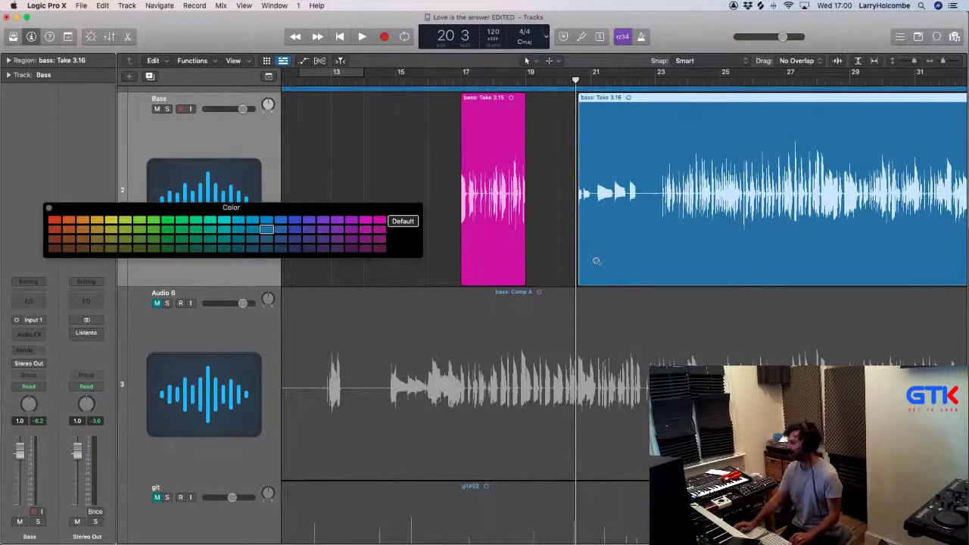
scroll(596, 262, down, 2)
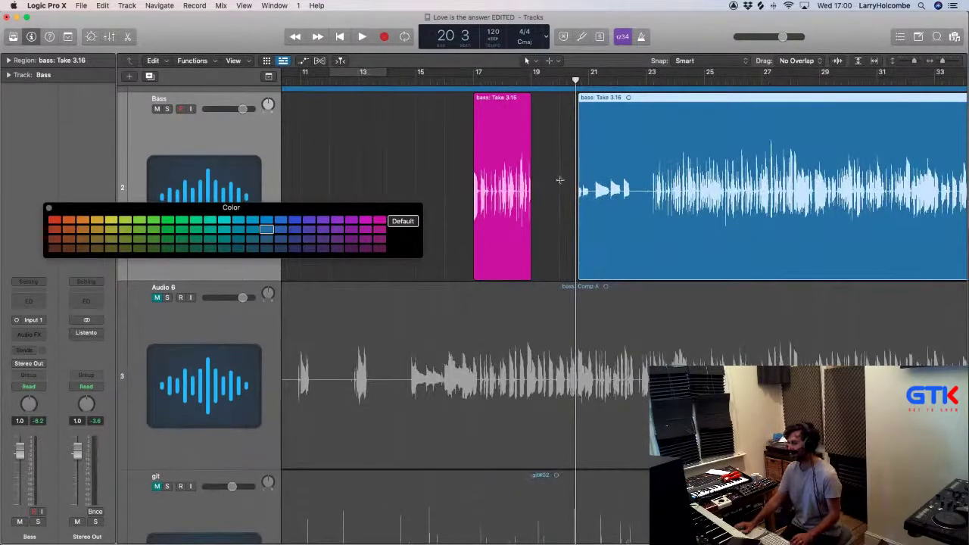
drag(560, 180, 645, 184)
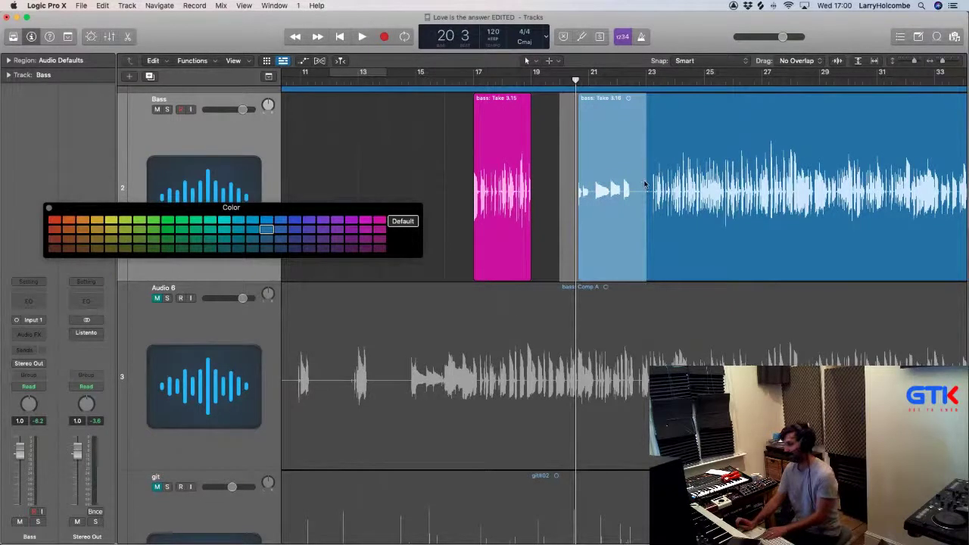
key(Delete)
Step: Switch to the Trello board and move the floating colour palette clear of its card lists
key(super+Tab)
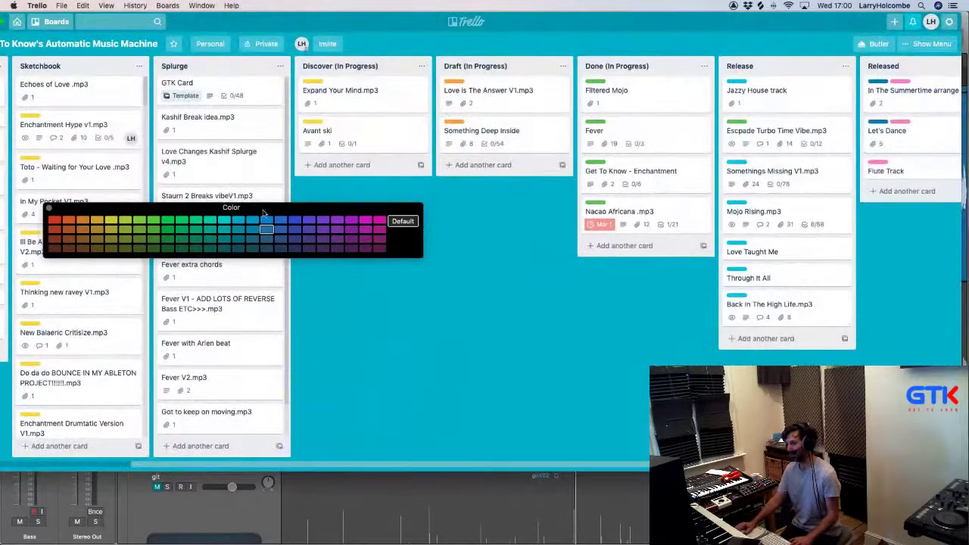
drag(263, 212, 494, 477)
key(super+Tab)
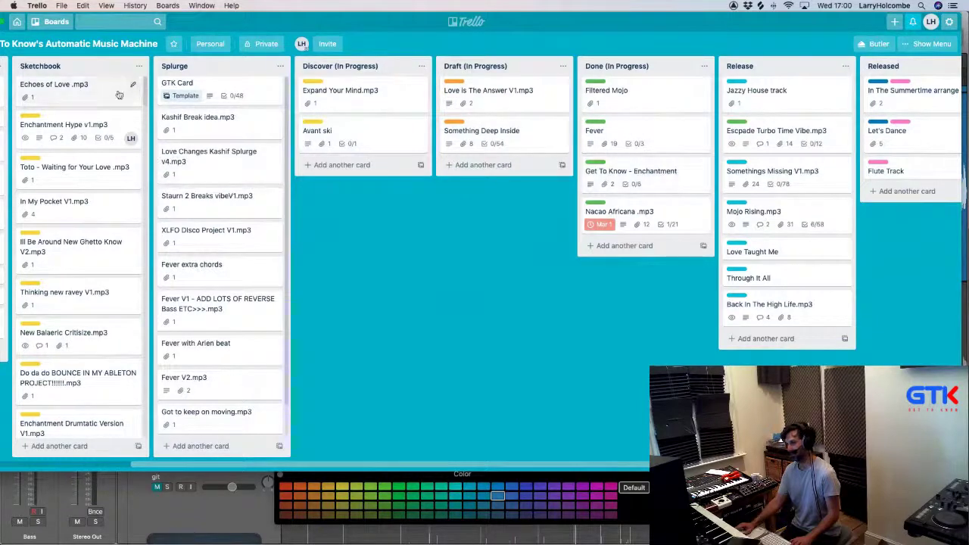
Step: Look through the song cards in the Sketchbook list and across the board's lists up to Released
scroll(85, 114, down, 15)
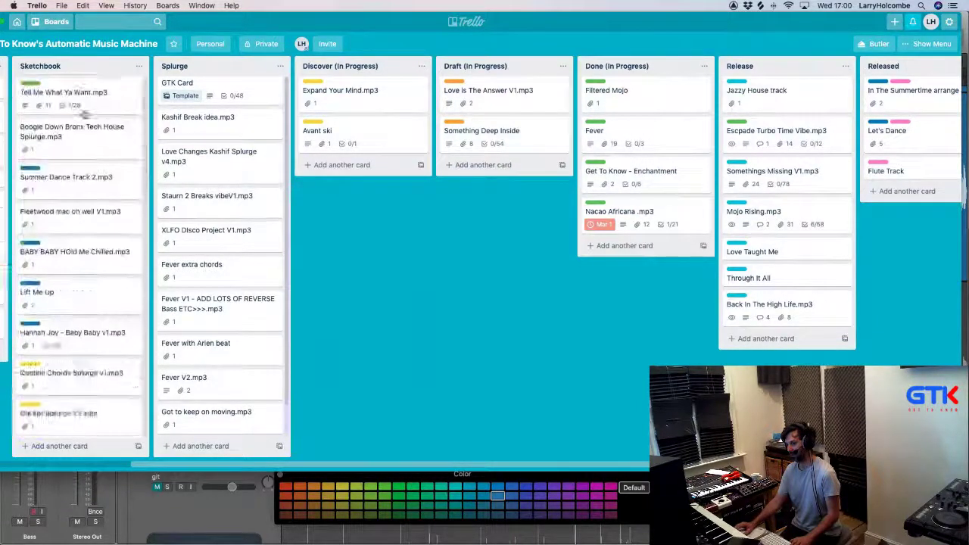
scroll(85, 114, down, 15)
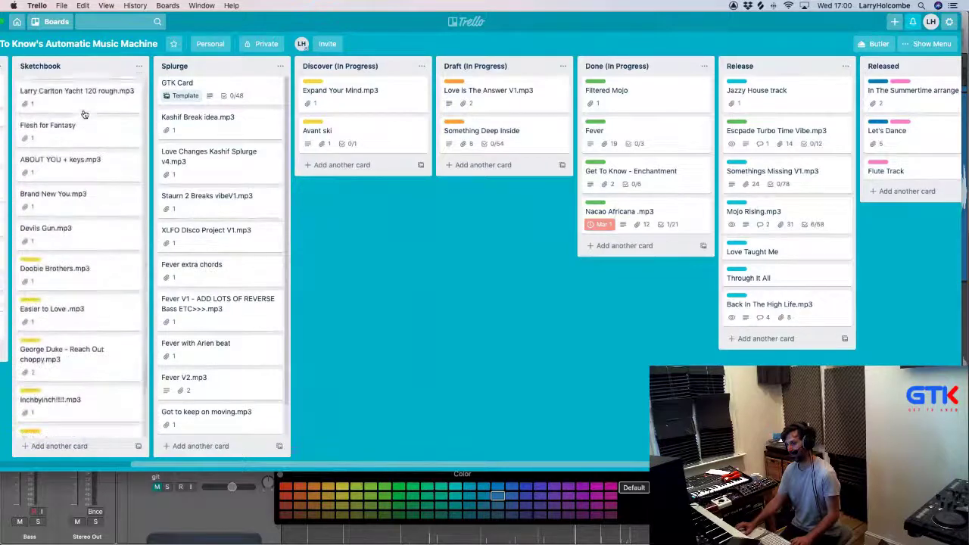
scroll(83, 214, up, 10)
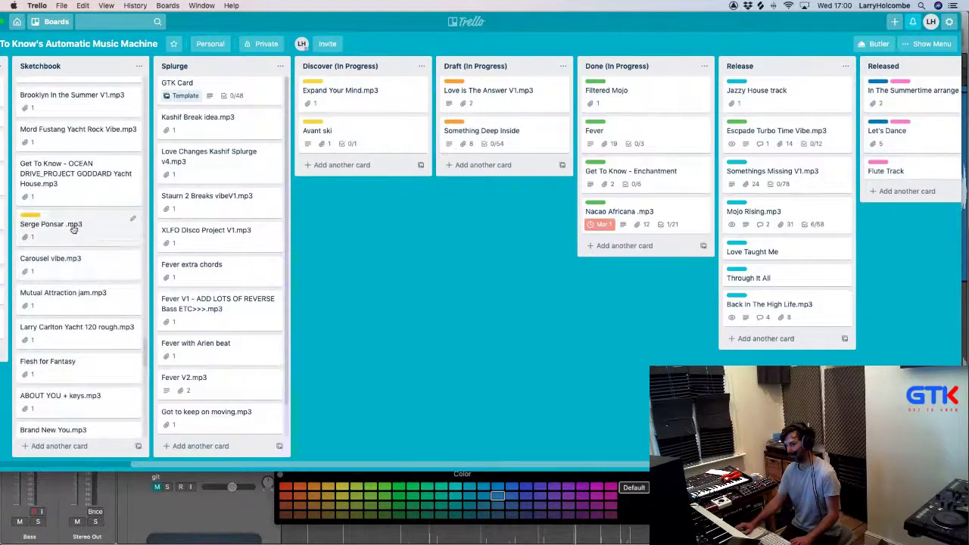
scroll(74, 232, up, 2)
scroll(68, 318, up, 10)
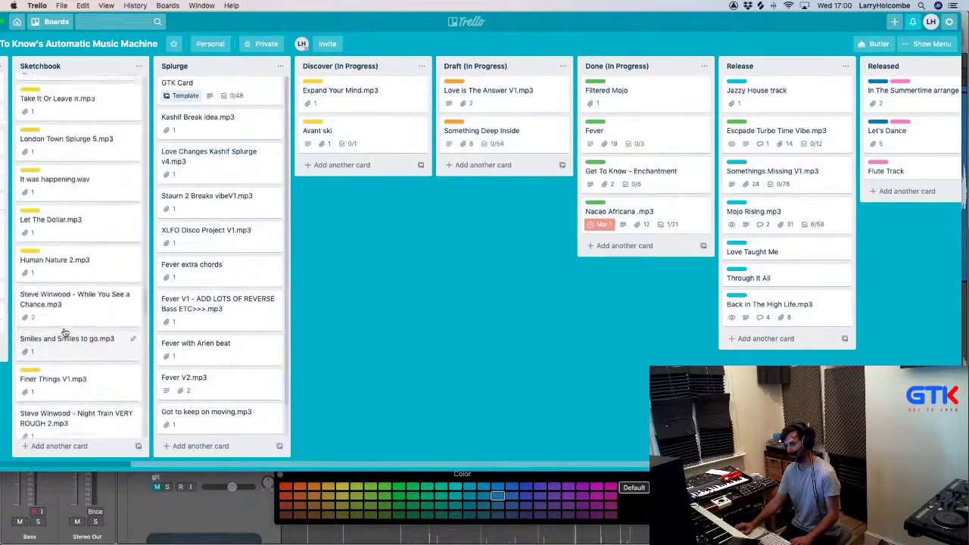
scroll(80, 282, up, 15)
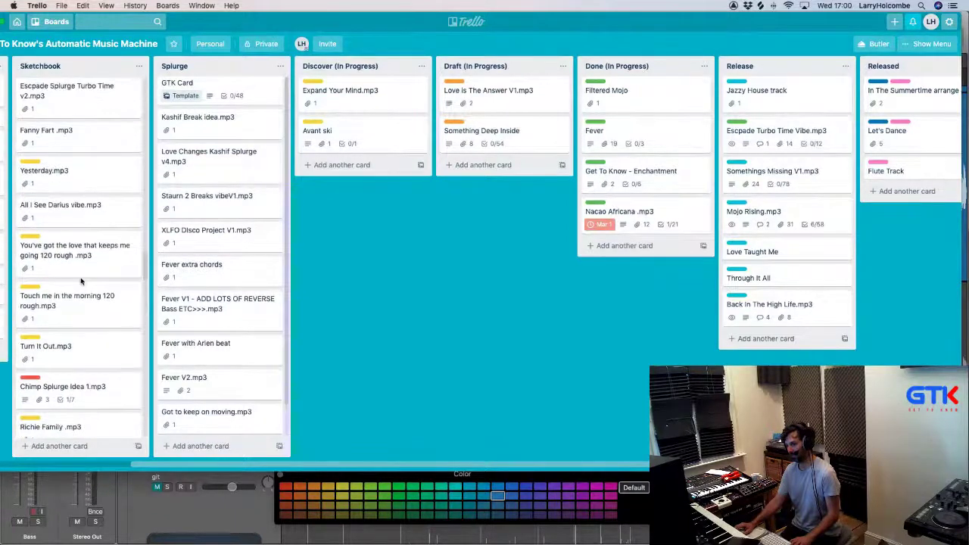
scroll(81, 282, up, 8)
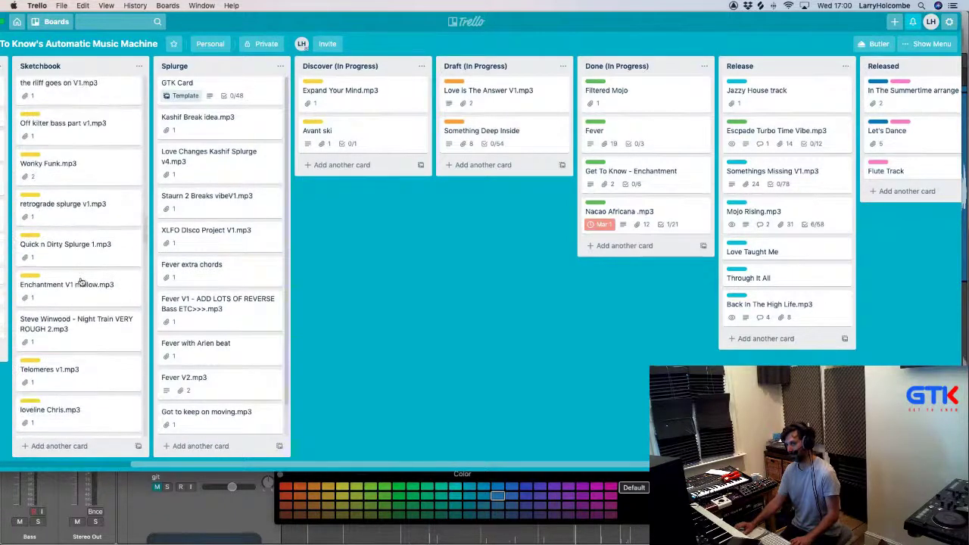
scroll(81, 282, up, 2)
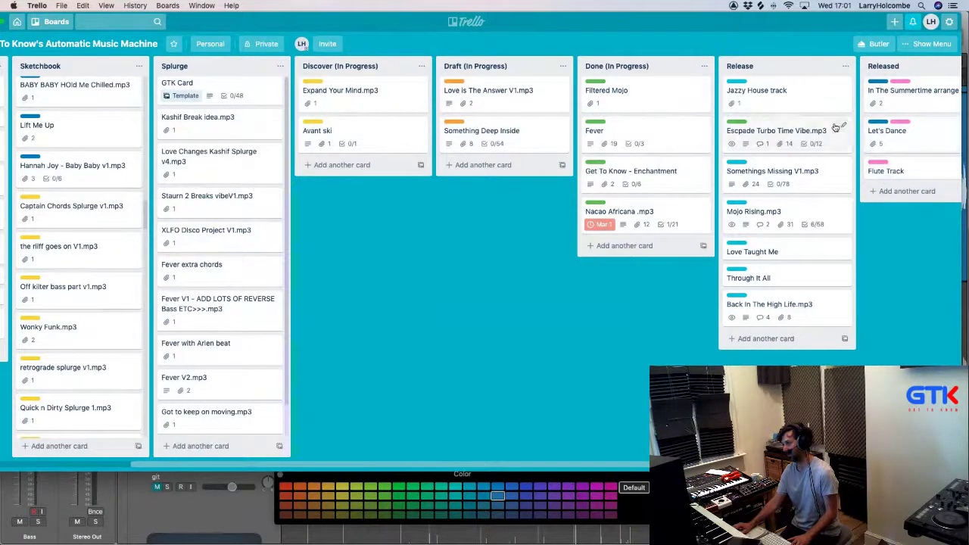
scroll(837, 128, right, 3)
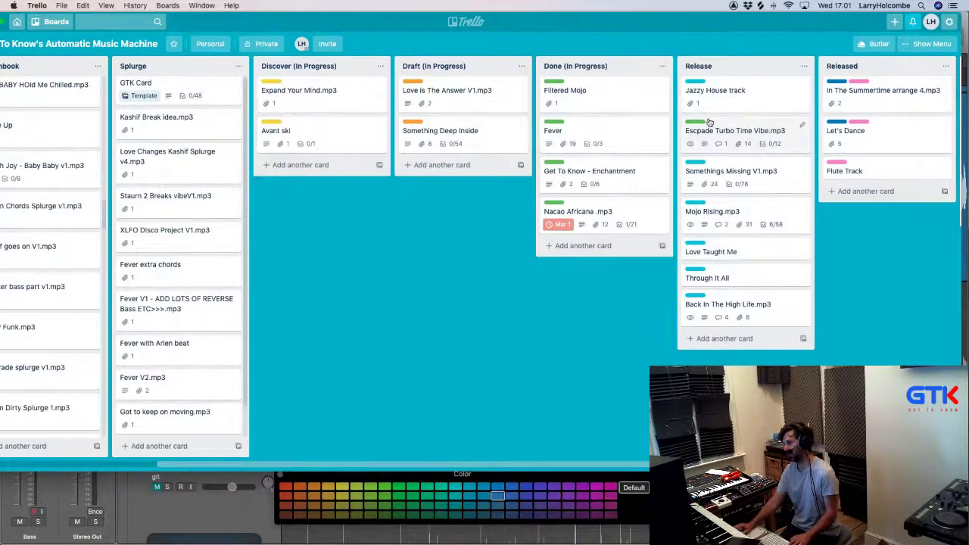
Step: Switch back to Logic Pro X and start playback from bar 22 beat 3, just before the remaining blue bass region
key(super+Tab)
scroll(416, 163, right, 5)
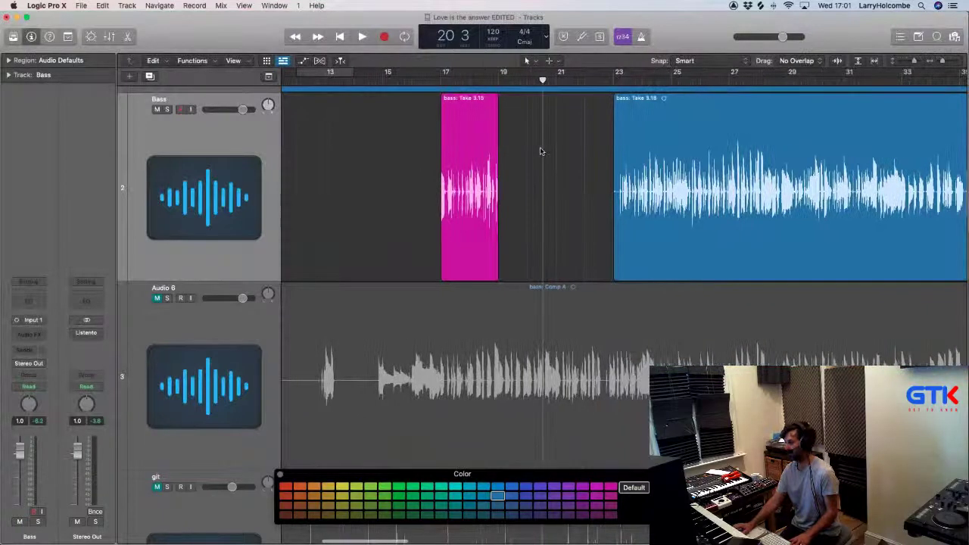
click(502, 80)
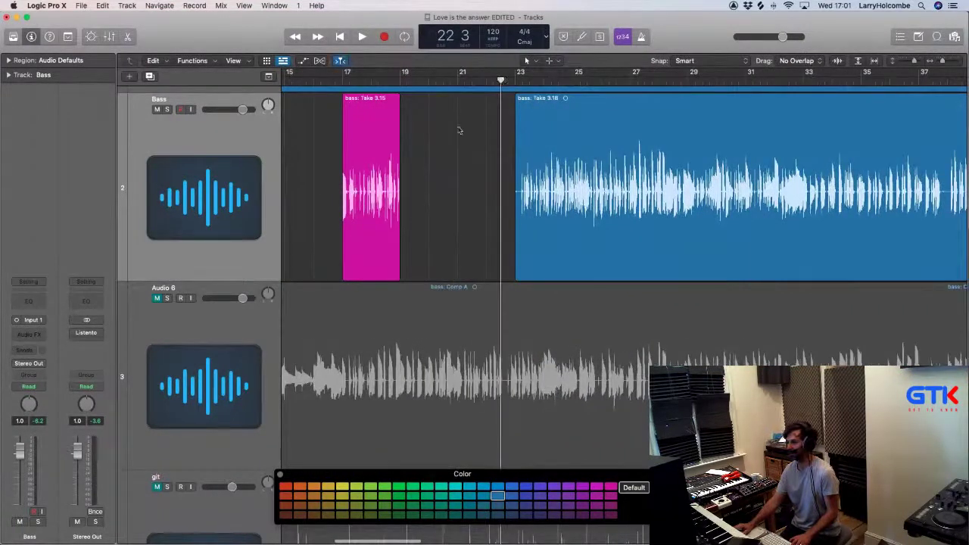
key(super+Up)
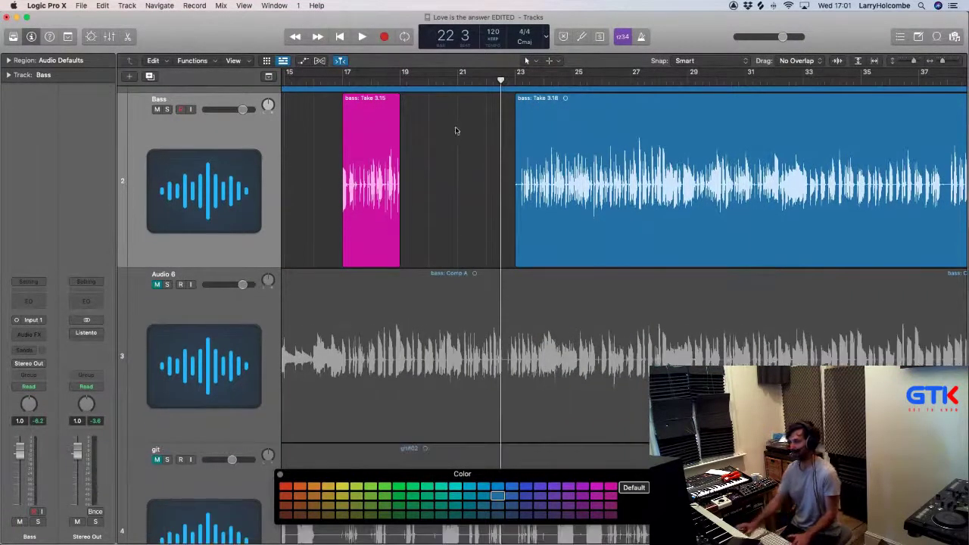
key(space)
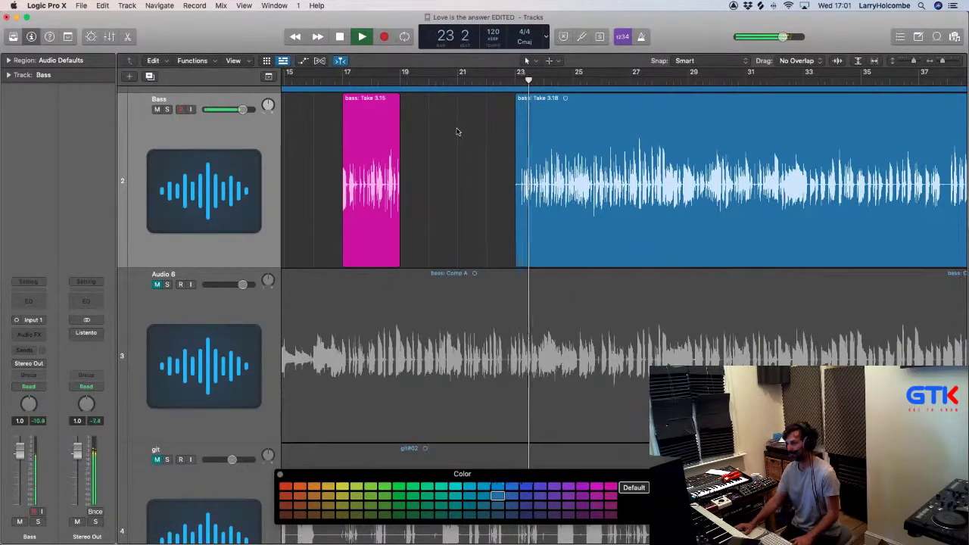
Step: Separate bars 23 to 25 of the bass into their own bright magenta region and delete the audio from bar 25 to bar 27
drag(478, 140, 572, 142)
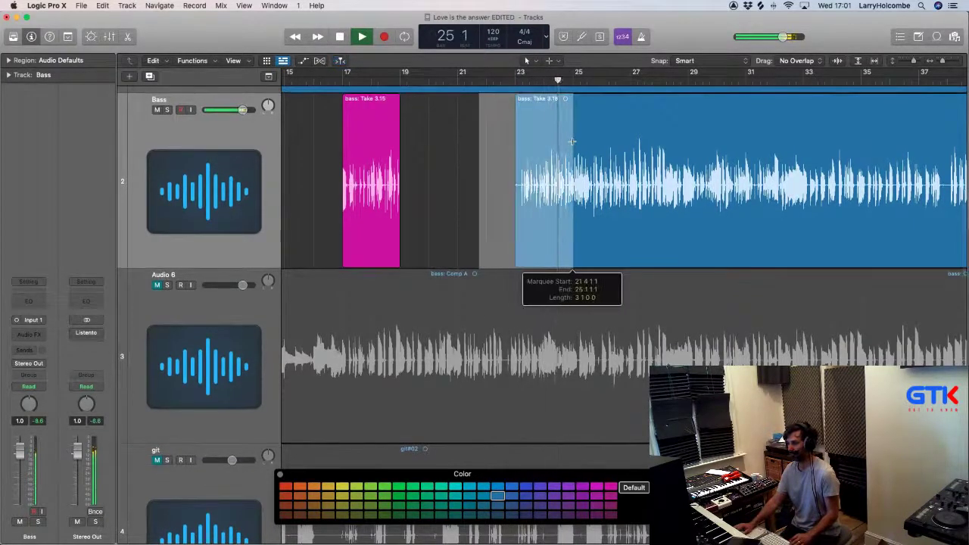
click(548, 131)
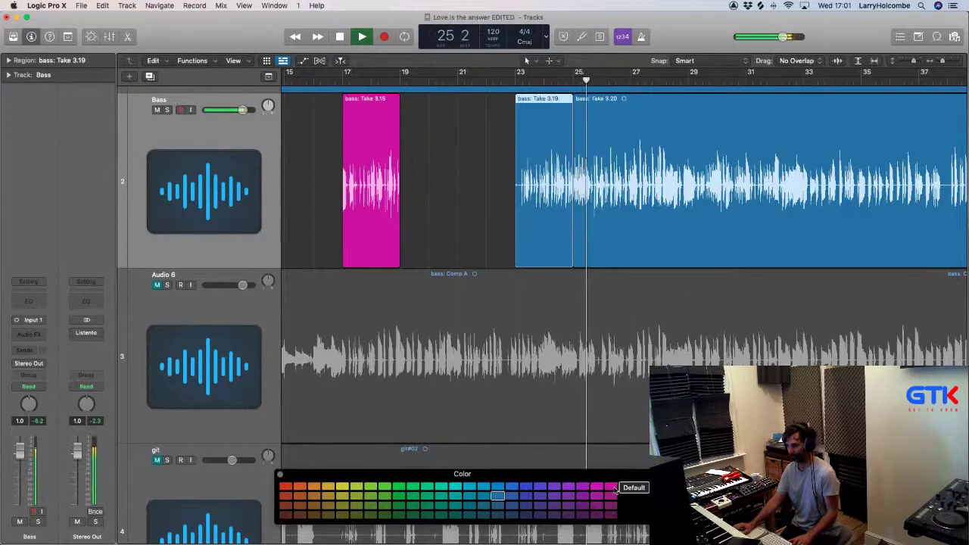
click(612, 487)
click(498, 207)
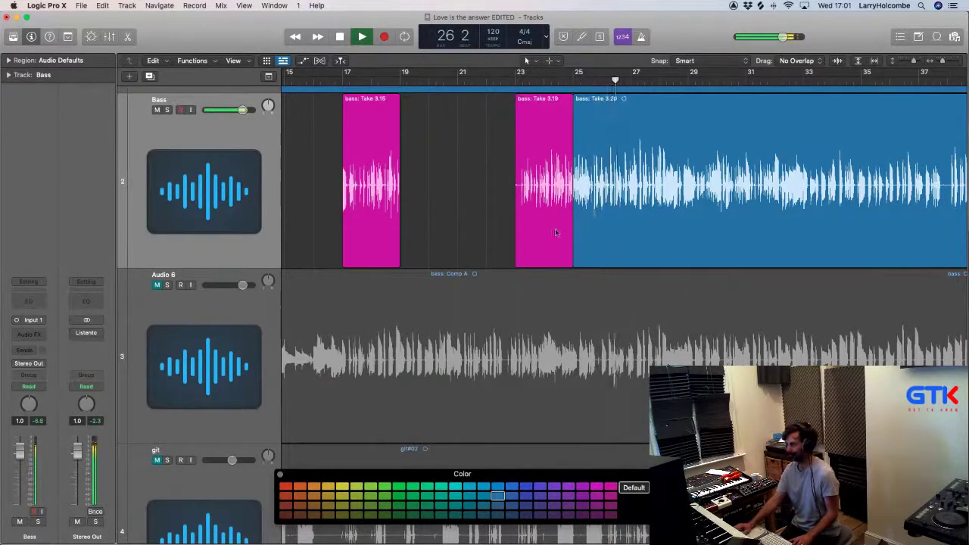
drag(574, 261, 633, 261)
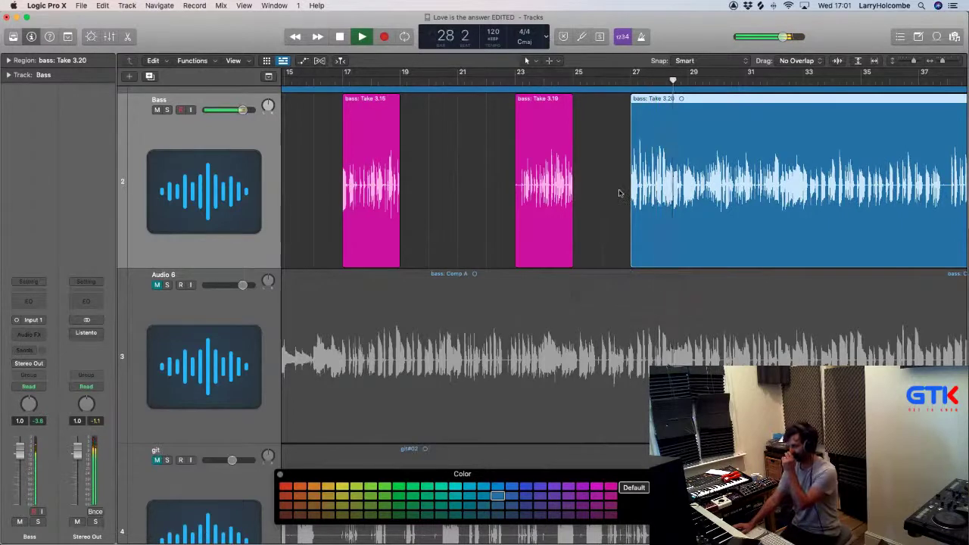
click(604, 150)
Step: Separate bars 29 to 31 of the bass into their own bright magenta region and delete the audio from bar 27 to bar 29
scroll(612, 137, down, 2)
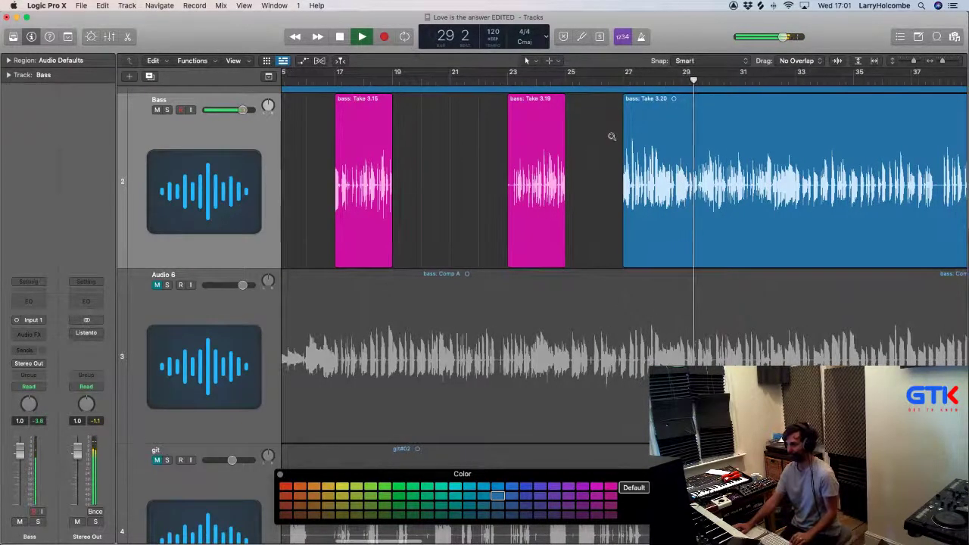
scroll(611, 136, down, 1)
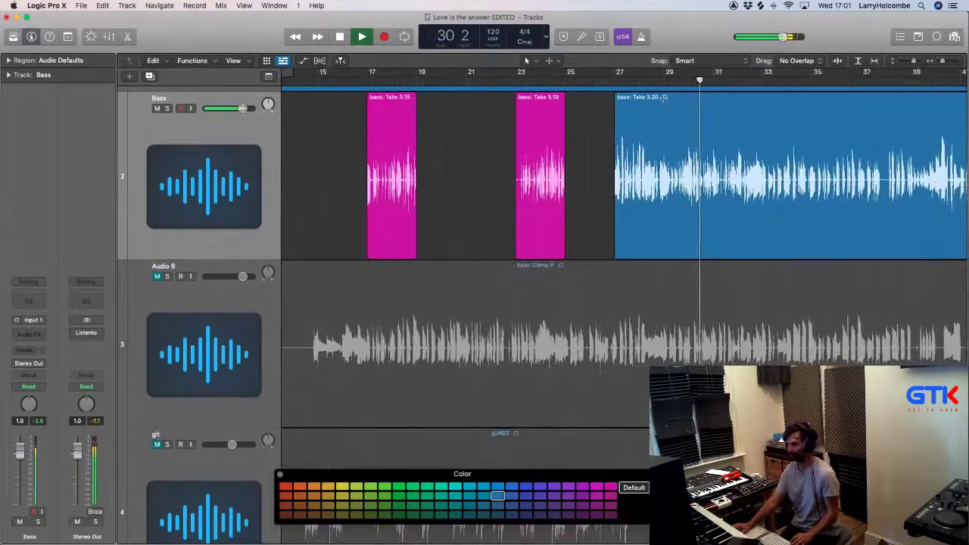
drag(665, 102, 713, 104)
click(699, 103)
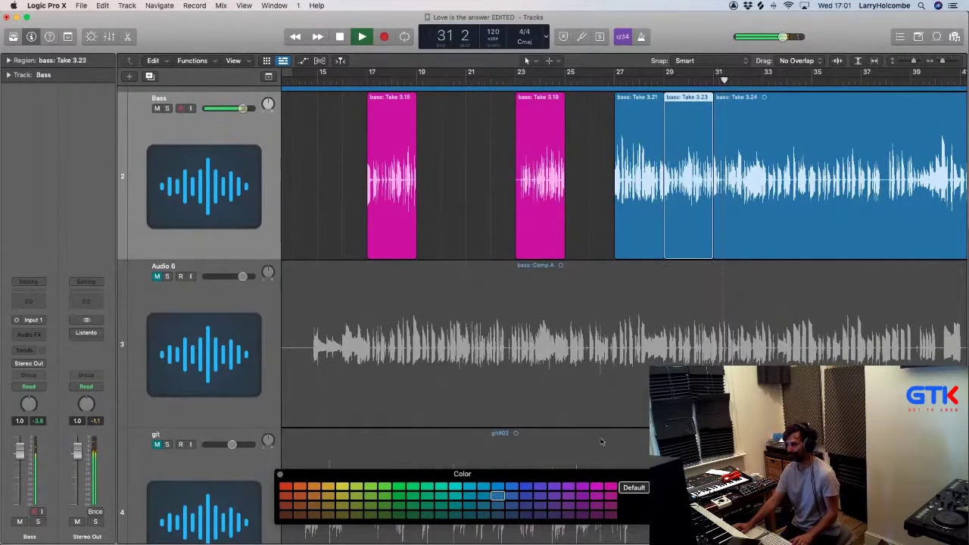
click(614, 488)
click(635, 171)
key(Delete)
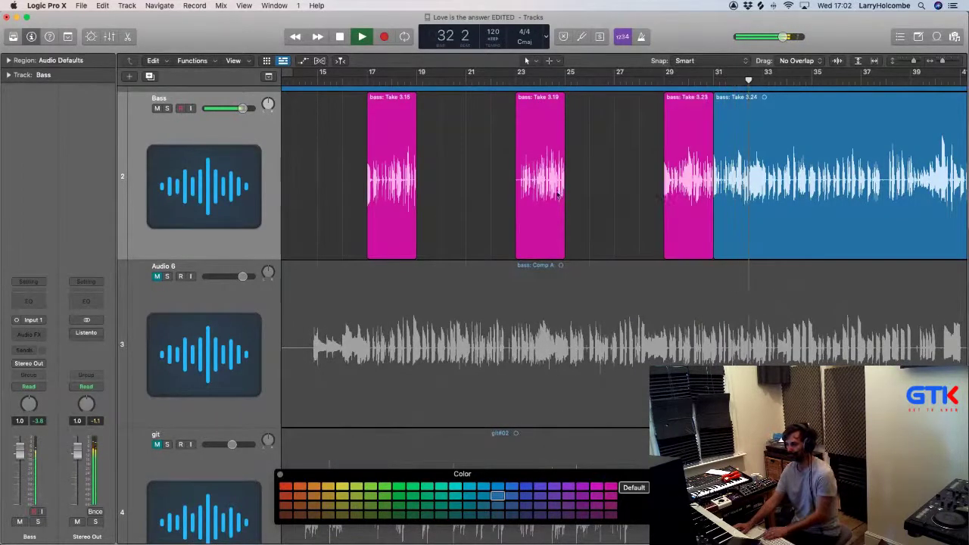
Step: Stop playback and insert the LFOTool plug-in as an audio effect on the Bass track
click(233, 180)
key(space)
click(29, 334)
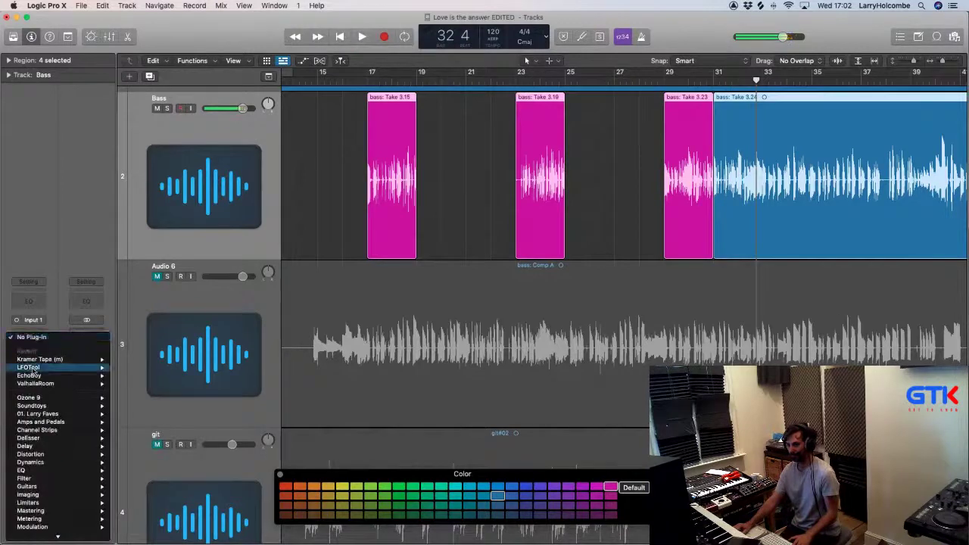
click(140, 375)
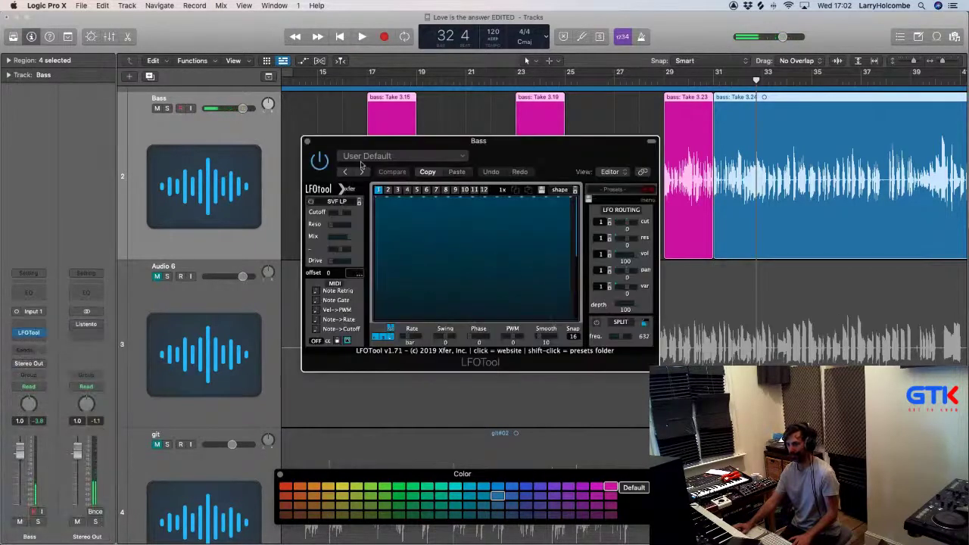
Step: Load the Main Sidechain preset in LFOTool and close the plug-in window
click(378, 156)
scroll(383, 367, down, 3)
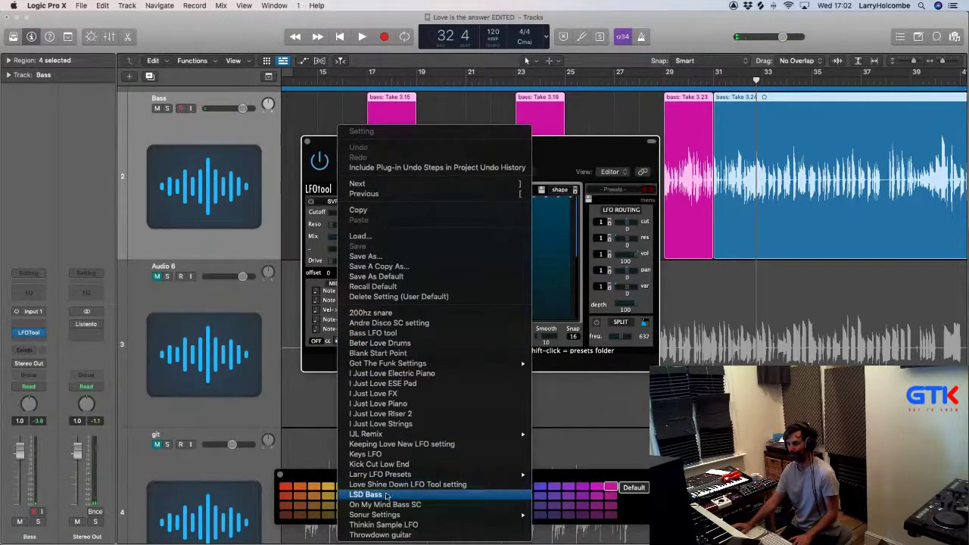
mouse_move(382, 474)
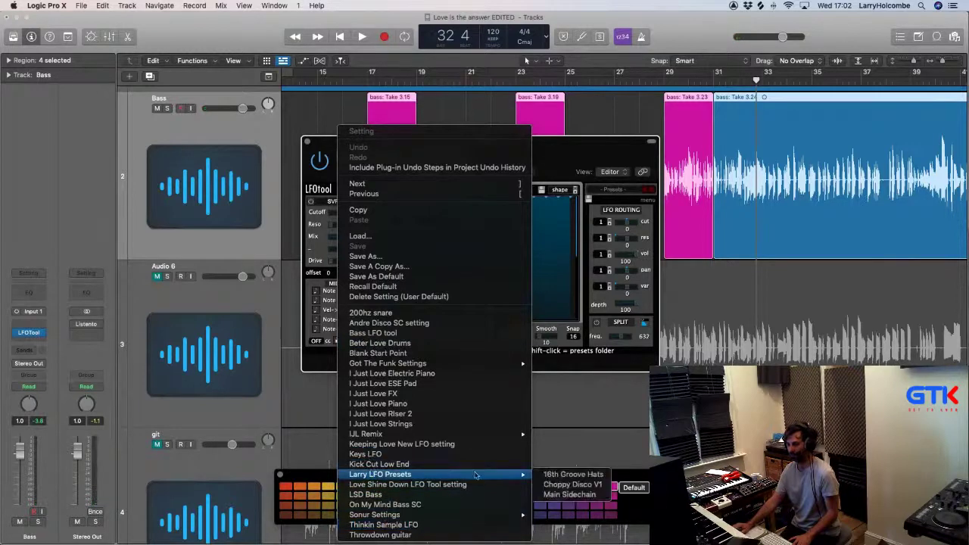
click(546, 493)
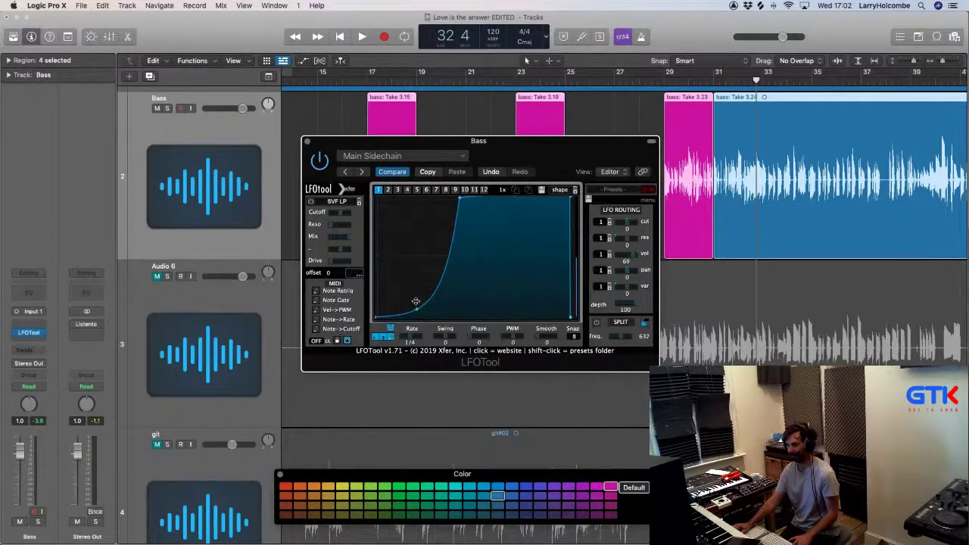
click(307, 142)
Step: Play back the bass take leading into bar 33 and check the LFOTool volume setting on the Bass track
scroll(387, 161, right, 3)
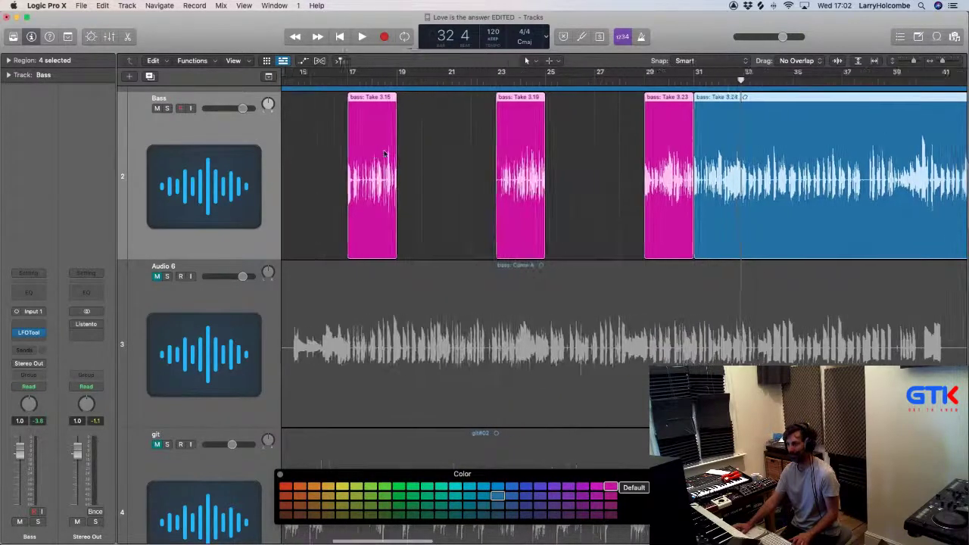
click(626, 82)
key(space)
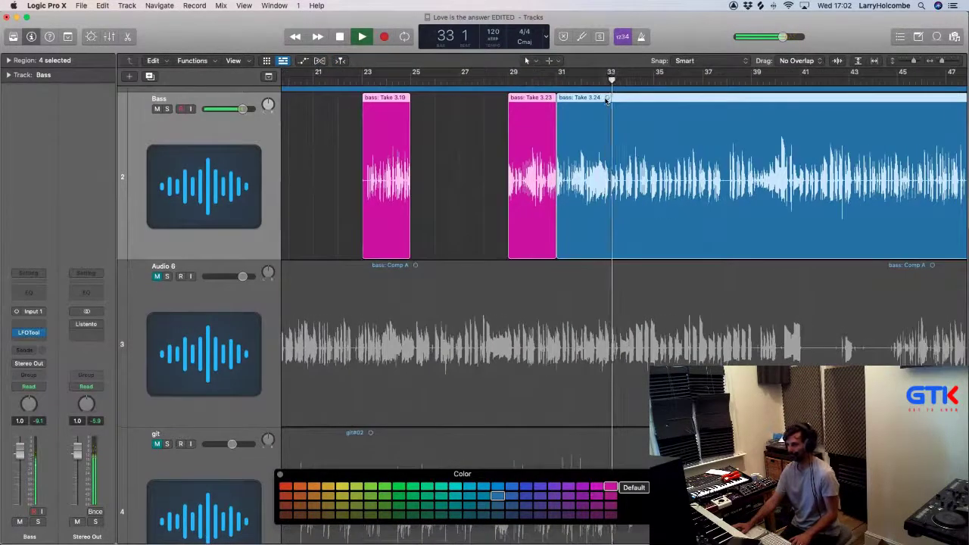
click(29, 333)
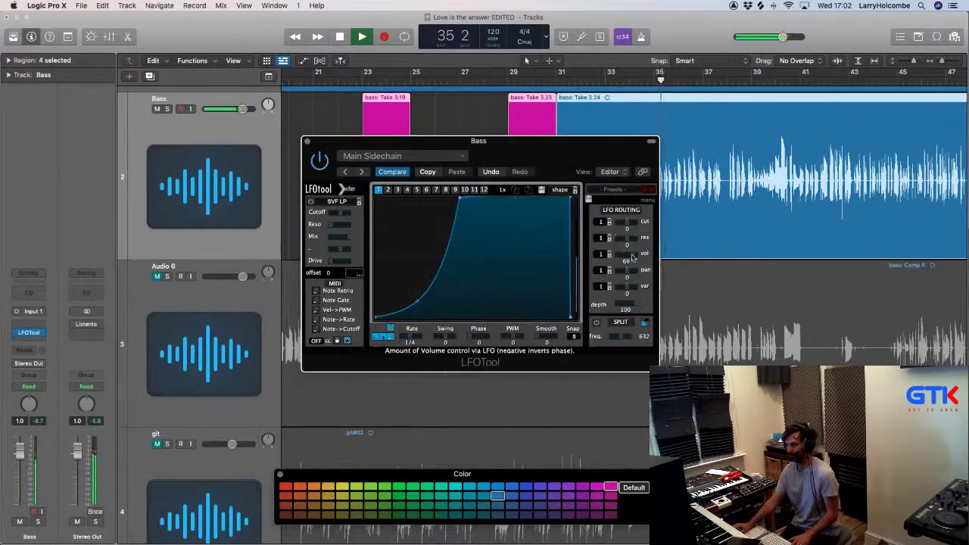
click(307, 142)
Step: Separate bars 33 to 37 of the bass into their own bright magenta region and delete the audio from bar 31 to bar 33
scroll(440, 159, down, 1)
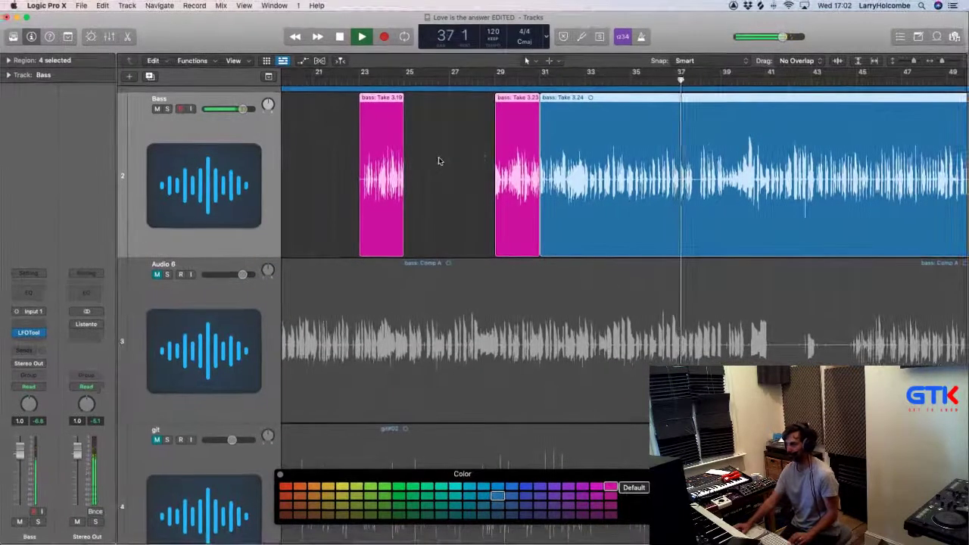
drag(584, 97, 674, 98)
click(645, 108)
click(562, 122)
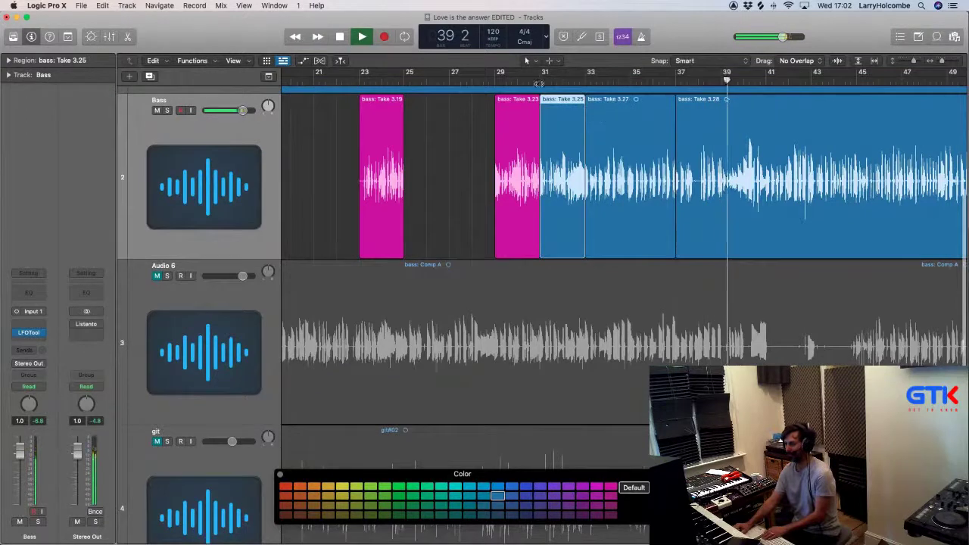
click(538, 82)
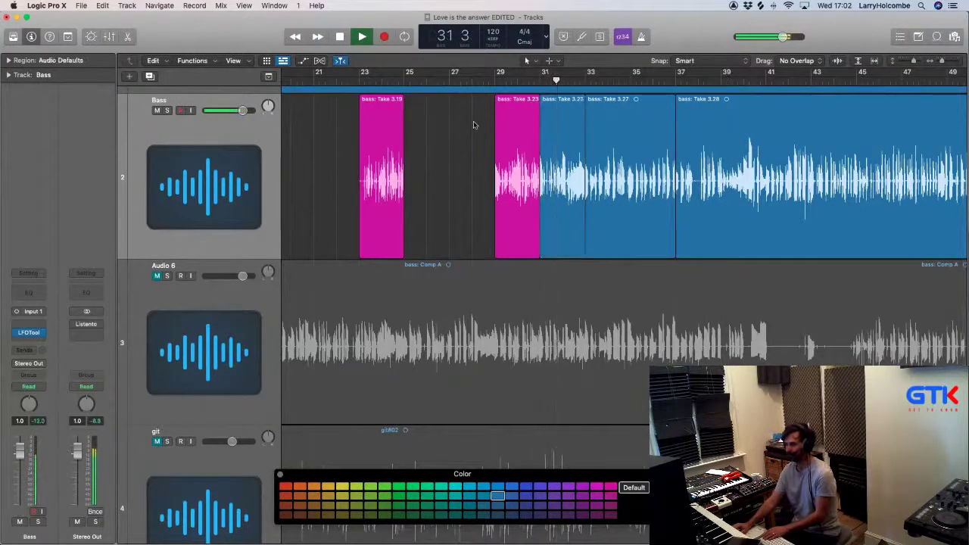
click(565, 124)
key(BackSpace)
click(625, 122)
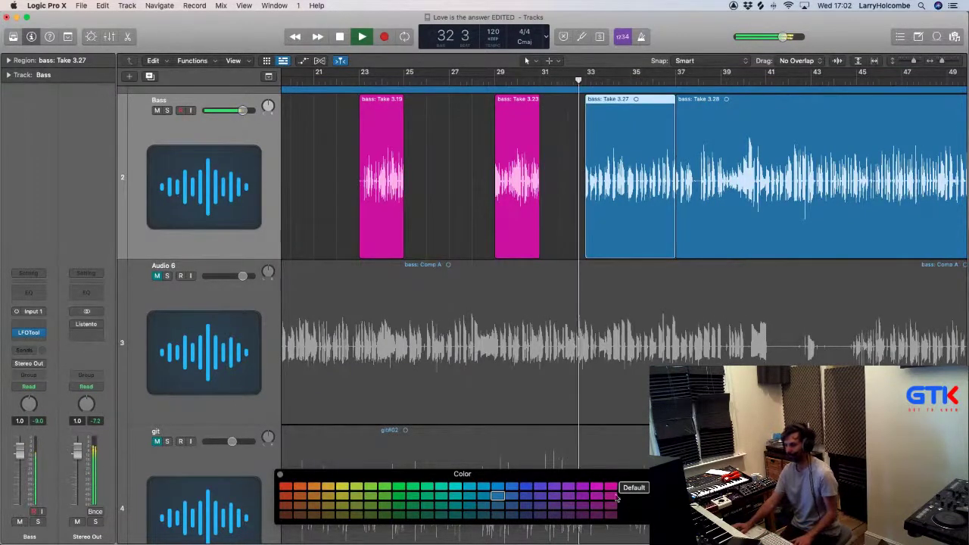
click(611, 489)
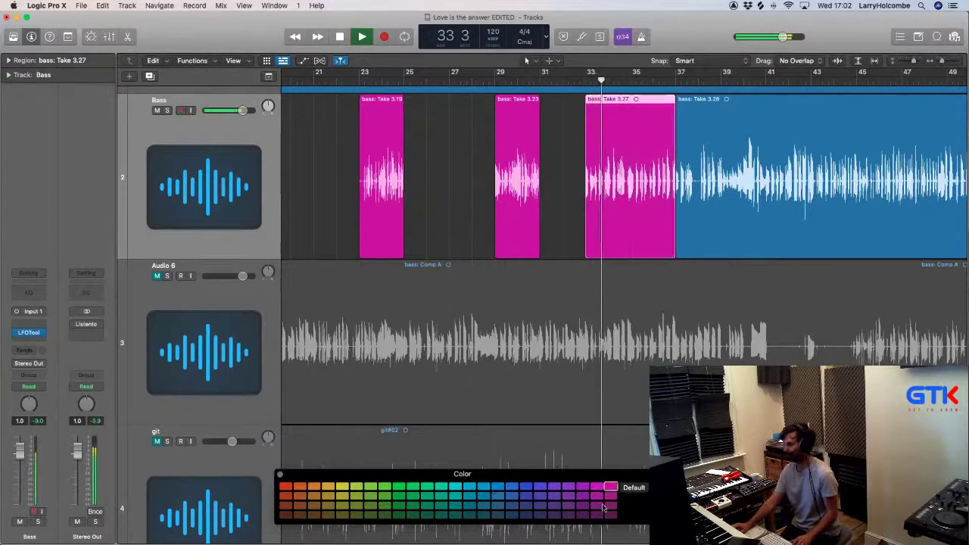
Step: Loop bars 37 to 39, delete the bass audio in that range, and move the loop to bars 39 to 41
drag(695, 78, 723, 79)
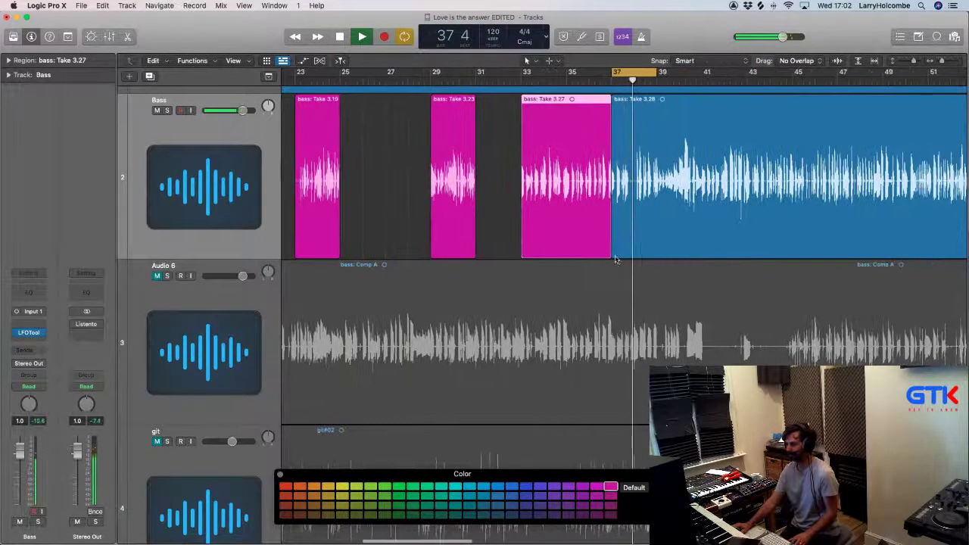
drag(613, 253, 657, 252)
drag(626, 70, 673, 73)
click(634, 134)
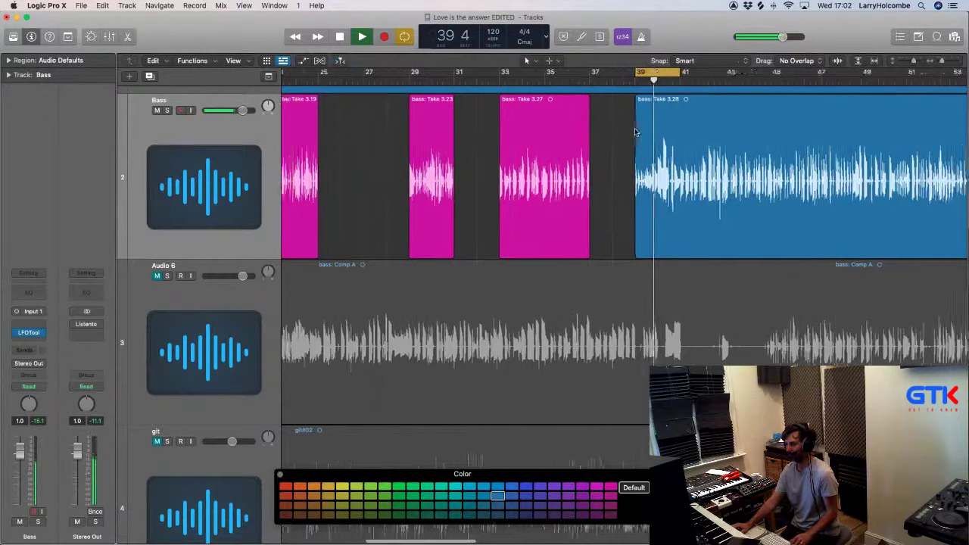
Step: Try deleting the bass audio between bars 39 and 41, stop playback and undo the deletion
drag(635, 130, 664, 101)
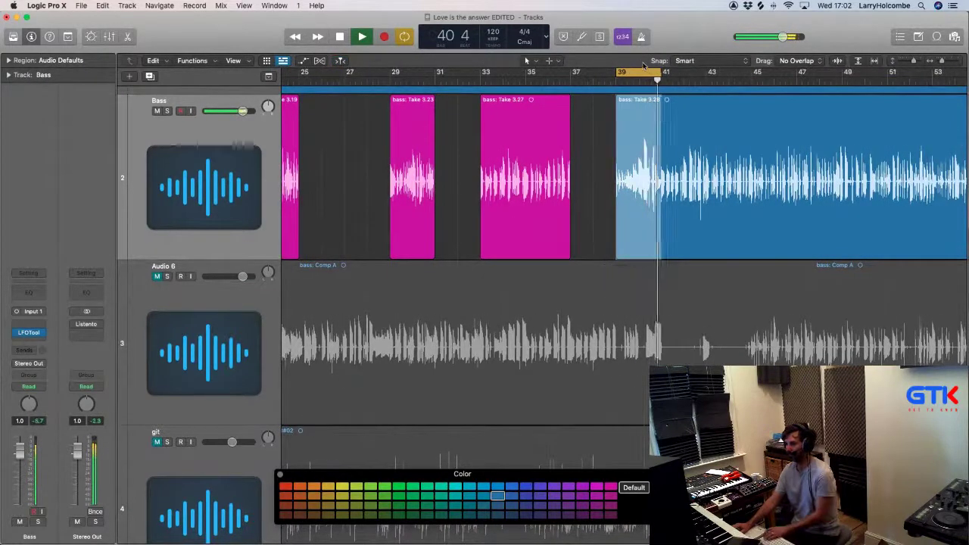
key(Delete)
key(space)
key(super+z)
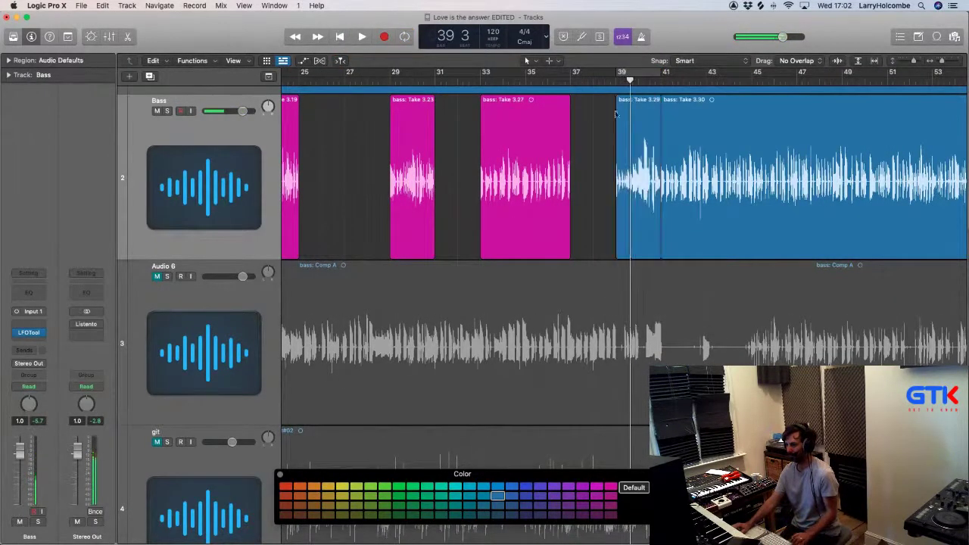
Step: Separate the bass note from beat 40 4 to bar 41 into a bright magenta region and delete the audio before it from bar 39
scroll(700, 123, up, 5)
drag(486, 139, 585, 310)
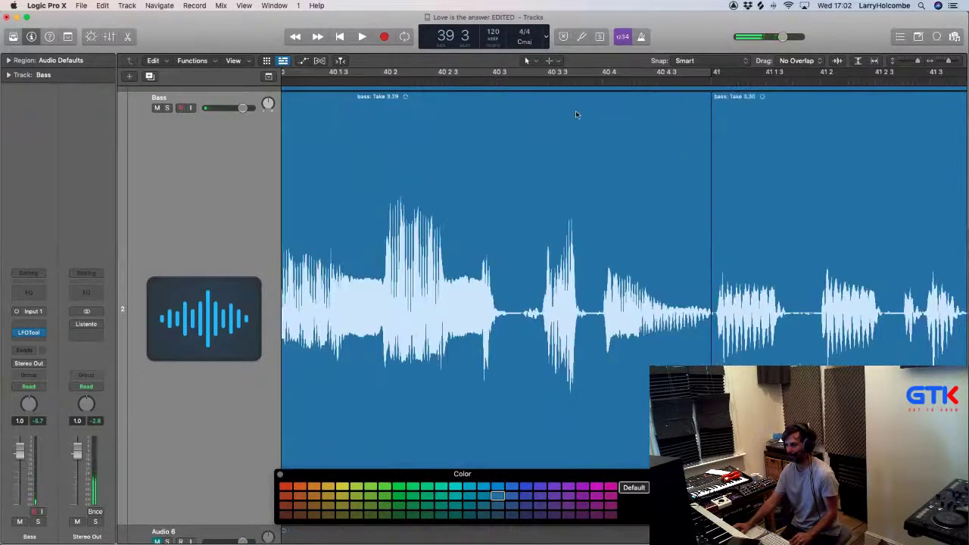
drag(602, 97, 709, 109)
click(664, 112)
ctrl+alt+click(636, 125)
click(594, 129)
key(BackSpace)
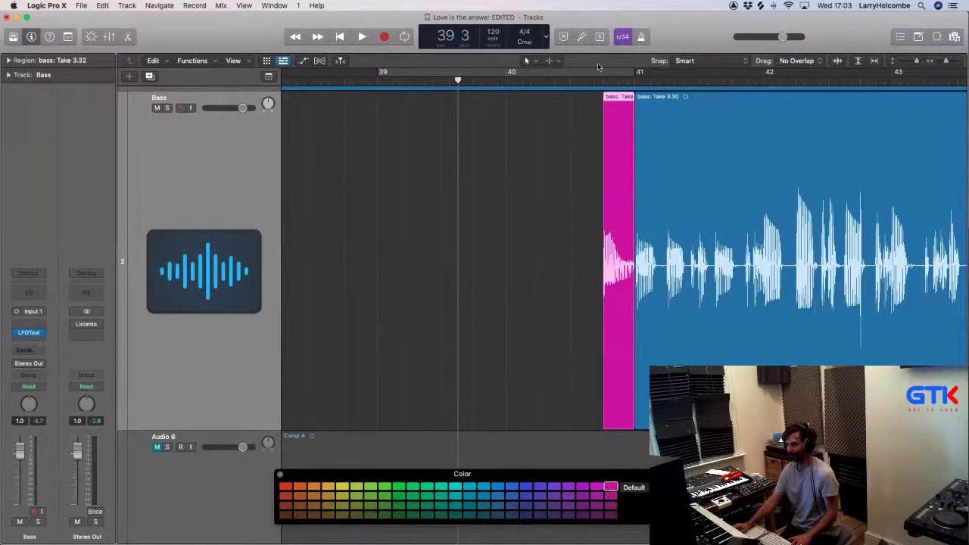
Step: Play the bass from the short magenta note before bar 41 and listen to the following bars
click(602, 80)
key(space)
ctrl+alt+click(602, 109)
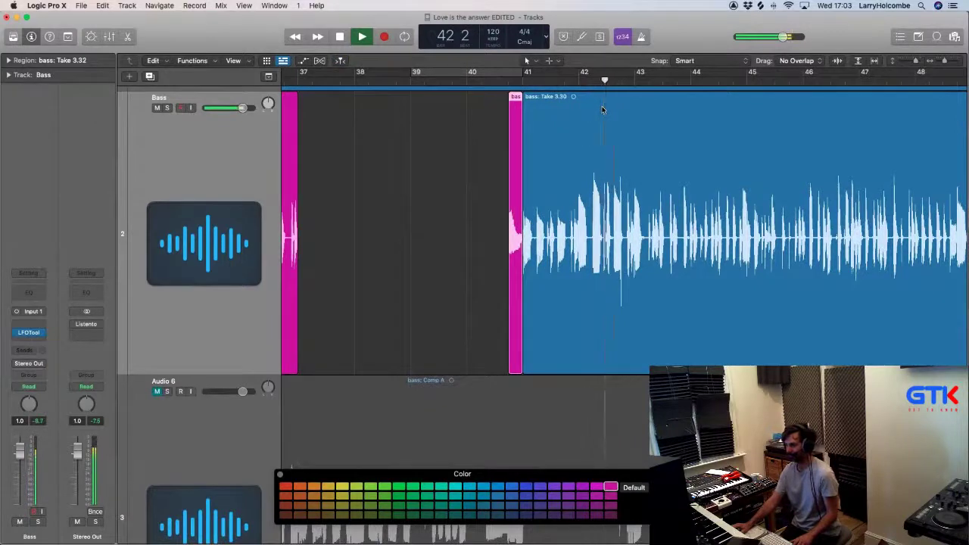
ctrl+alt+click(603, 114)
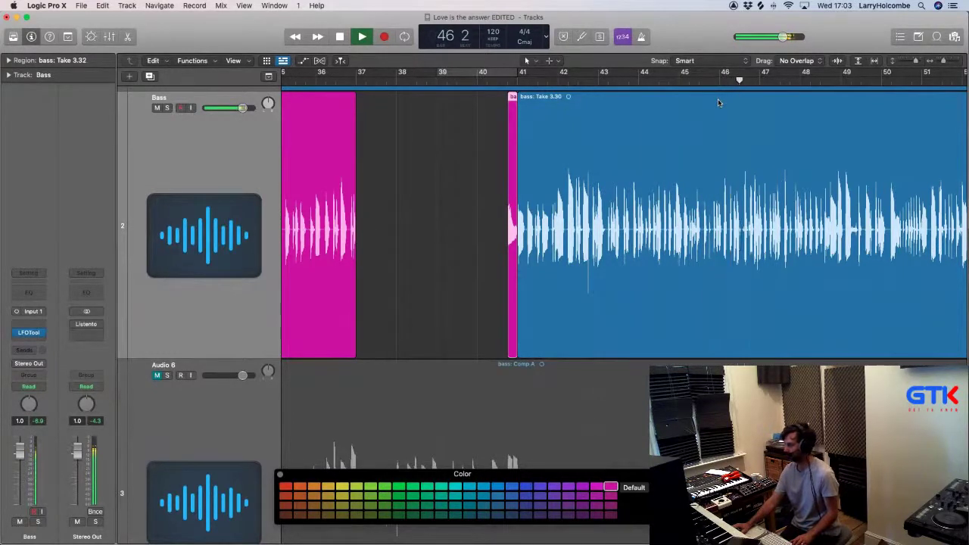
Step: Replay from bar 41 and separate bars 41 to 45 of the bass into their own bright magenta region
click(519, 81)
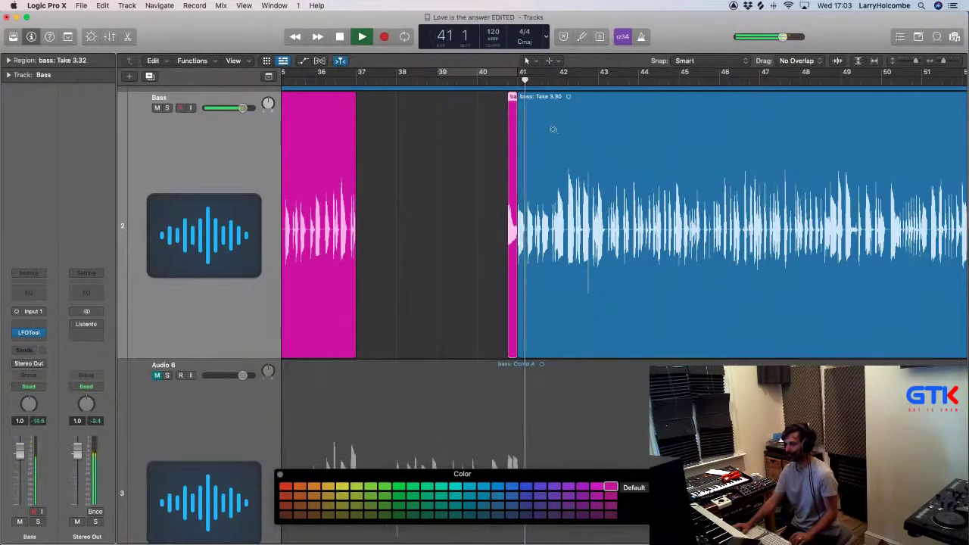
scroll(554, 131, down, 2)
scroll(552, 131, down, 3)
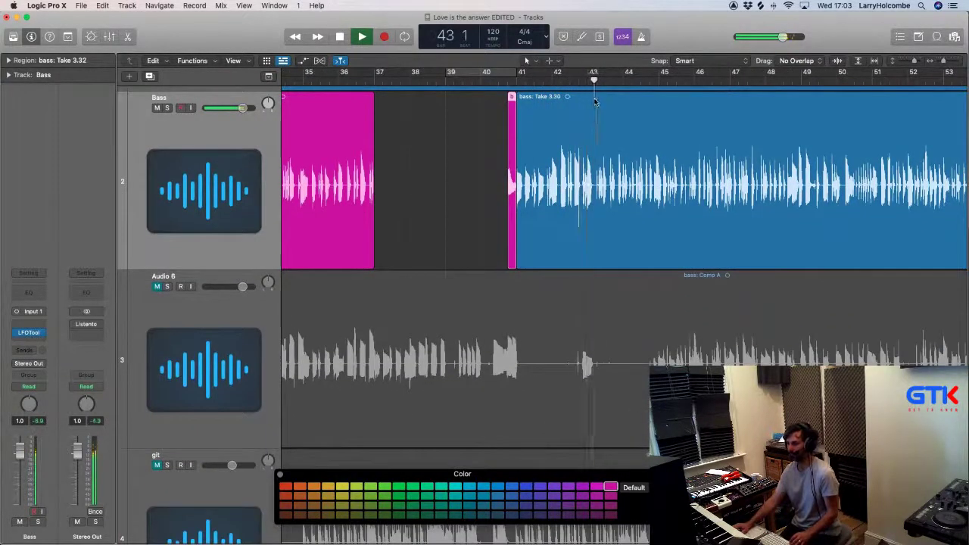
click(658, 95)
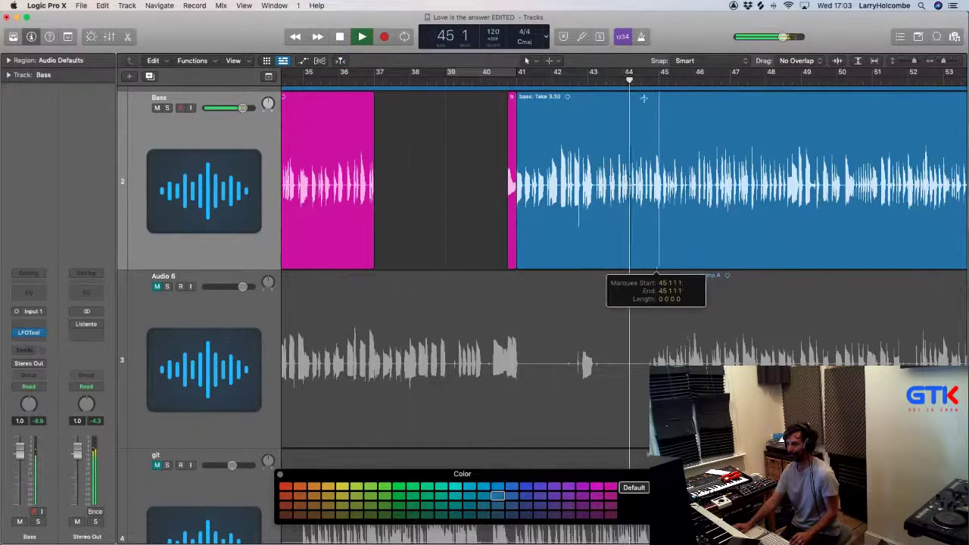
drag(657, 95, 517, 121)
click(606, 224)
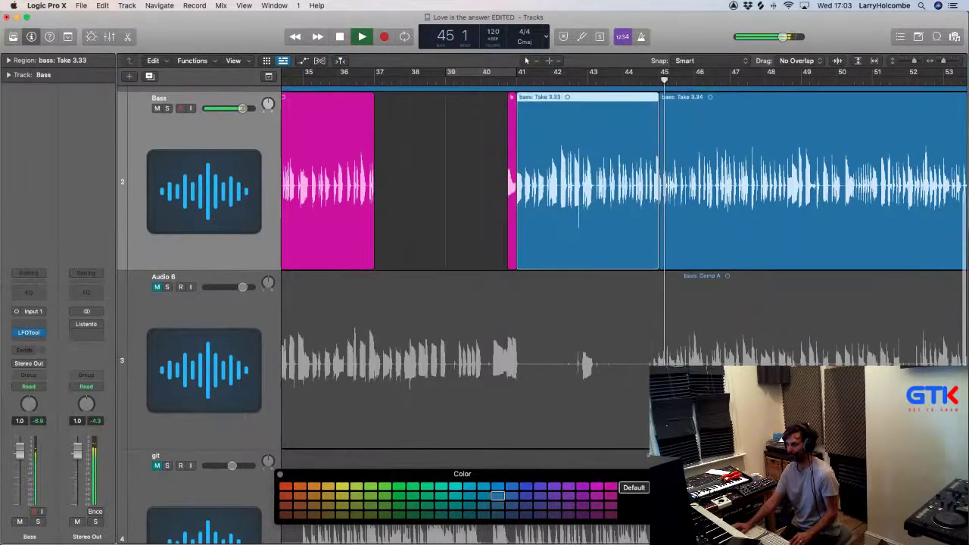
click(610, 487)
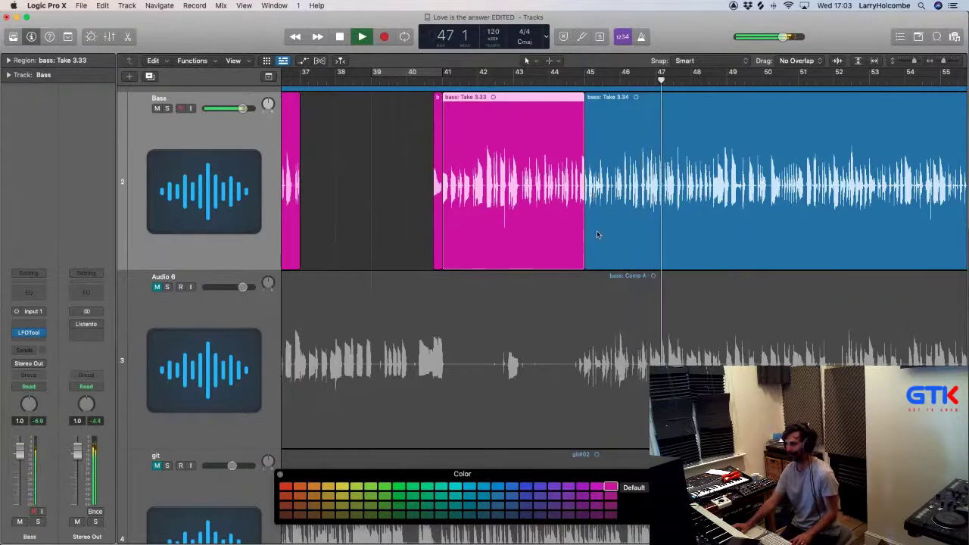
Step: Remove the bass audio from bar 45 to bar 53
drag(587, 258, 727, 258)
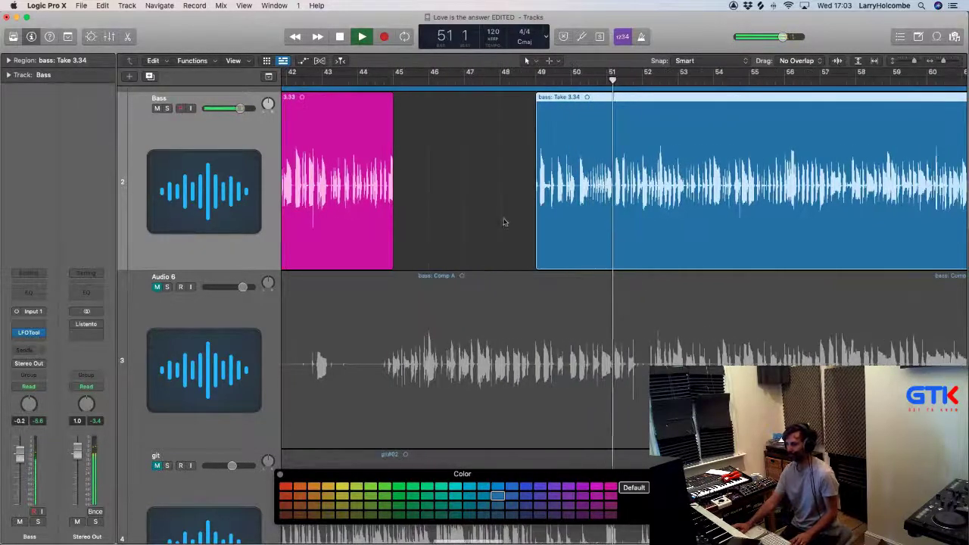
drag(504, 222, 643, 200)
key(Delete)
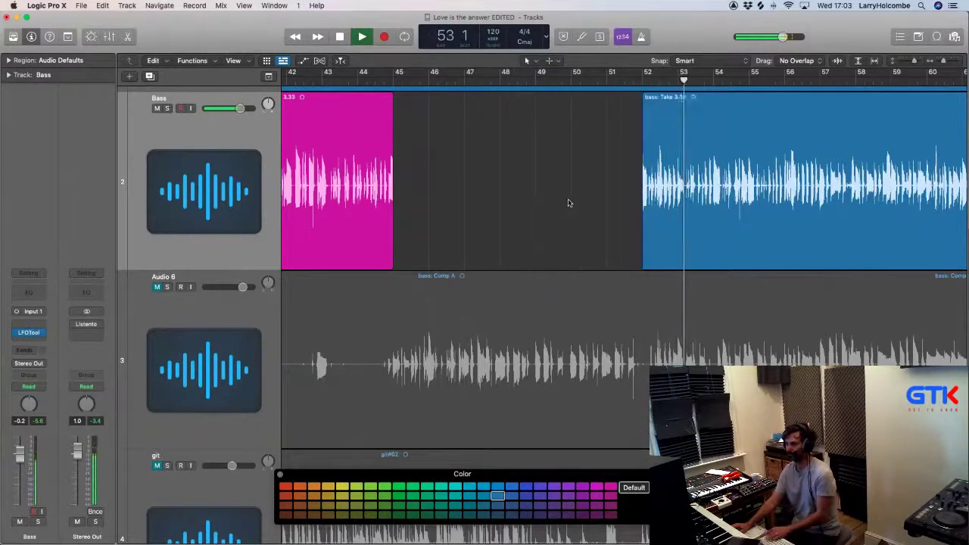
drag(515, 174, 589, 170)
key(Delete)
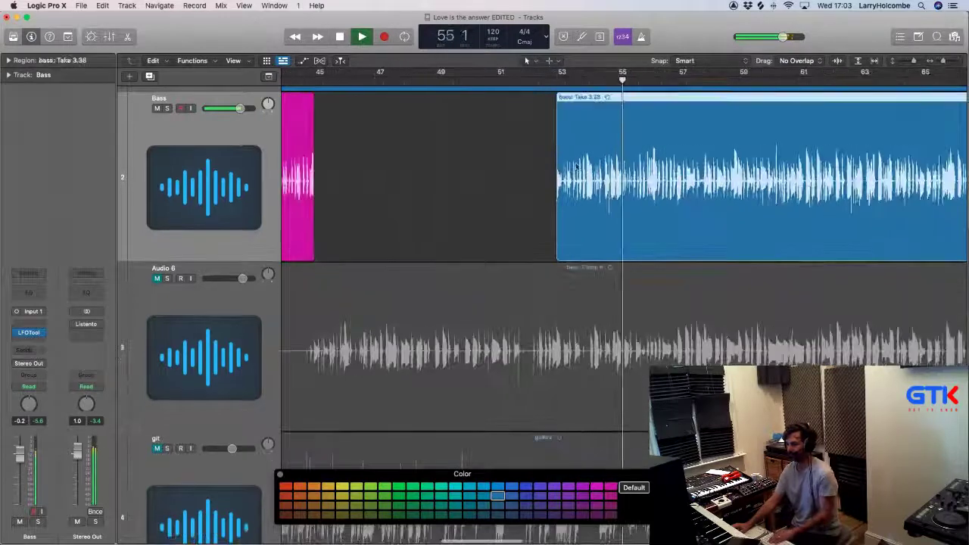
Step: Delete the bass audio from bar 53 to bar 59
drag(519, 156, 603, 164)
drag(618, 164, 617, 166)
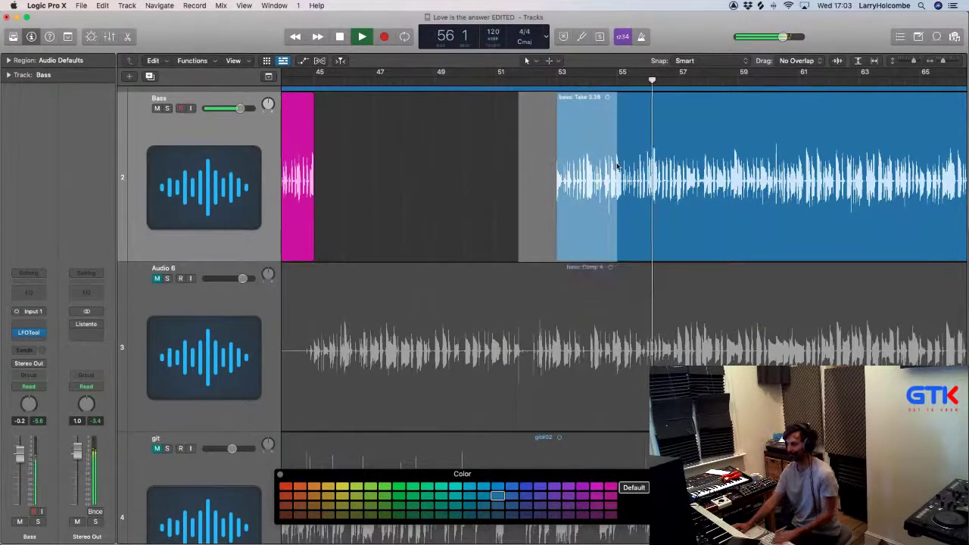
key(Delete)
scroll(567, 172, right, 3)
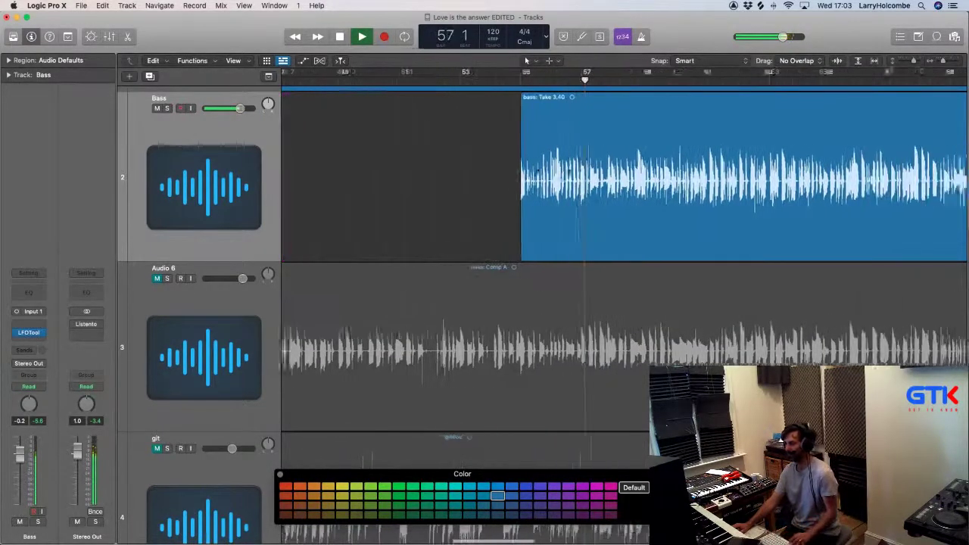
scroll(505, 172, down, 1)
drag(488, 169, 634, 171)
key(Delete)
key(Delete)
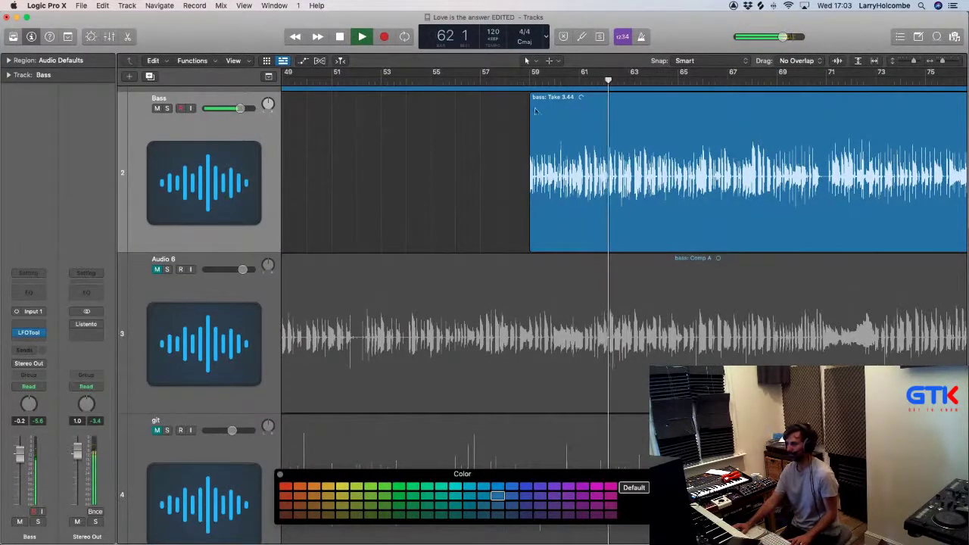
Step: Separate bars 61 to 65 of the bass into their own bright magenta region and delete the audio from bar 59 to bar 61
drag(540, 107, 677, 110)
click(634, 105)
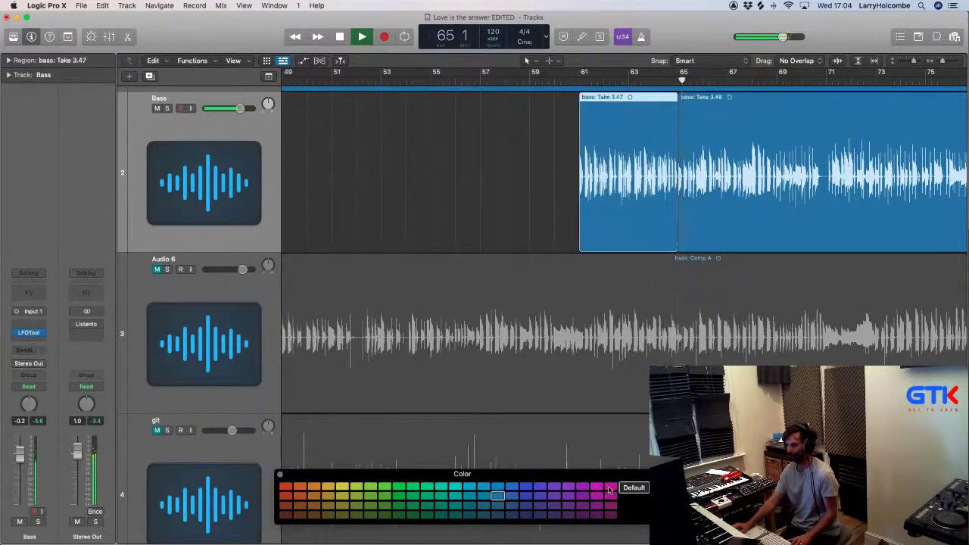
click(610, 488)
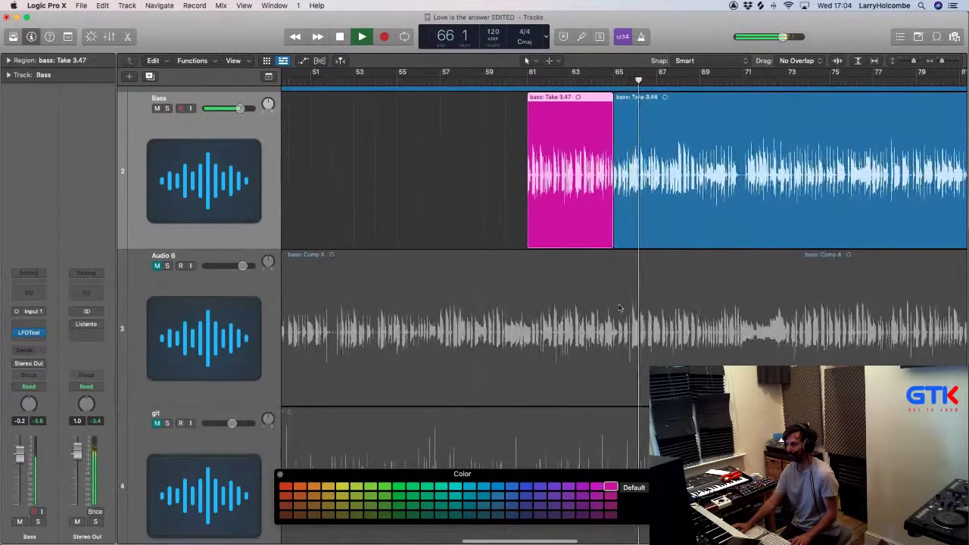
Step: Deselect the magenta region and loop playback over bars 67 to 71
click(481, 192)
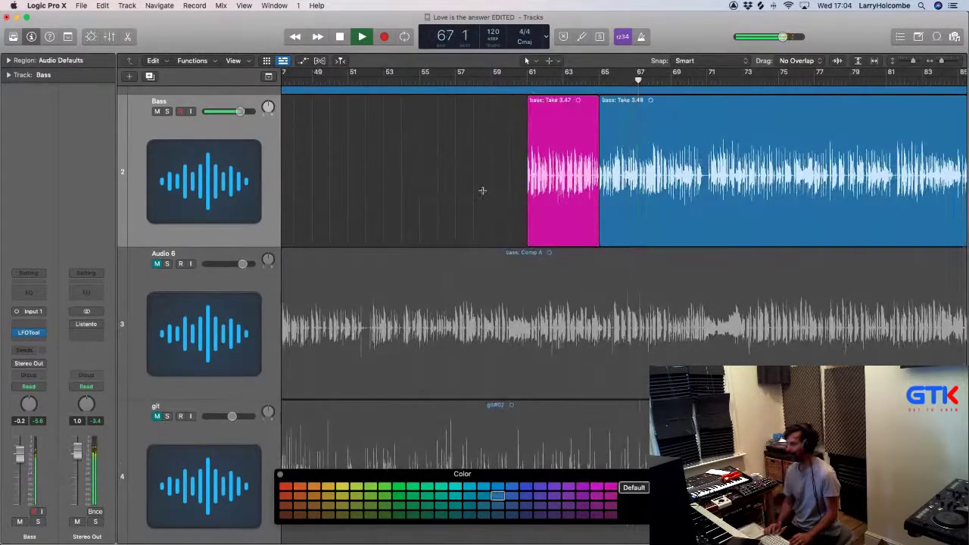
key(super+Up)
key(super+Up)
key(super+Up)
scroll(485, 192, right, 2)
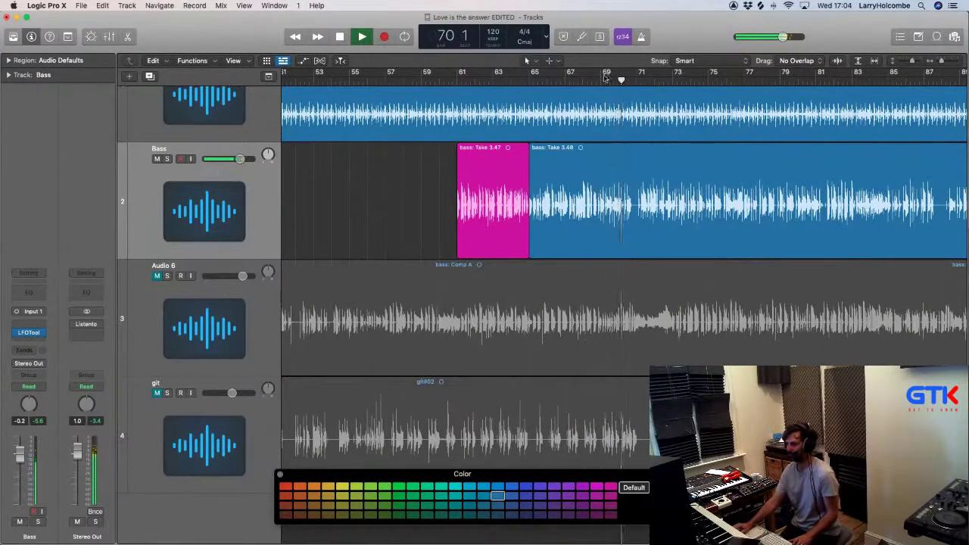
drag(568, 75, 634, 76)
drag(647, 291, 664, 297)
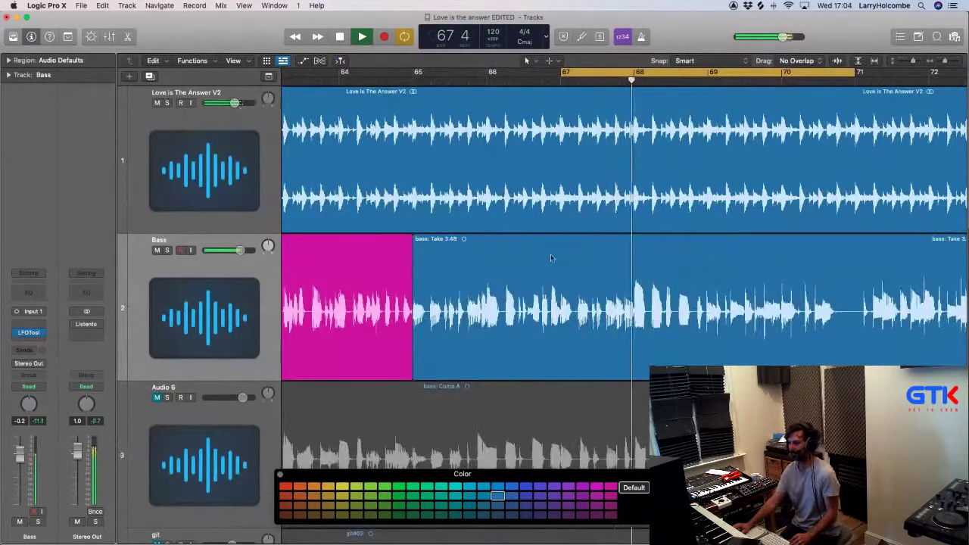
Step: Split the bass at bars 69 and 71 and delete the audio from bar 65 to bar 69
drag(562, 245, 561, 244)
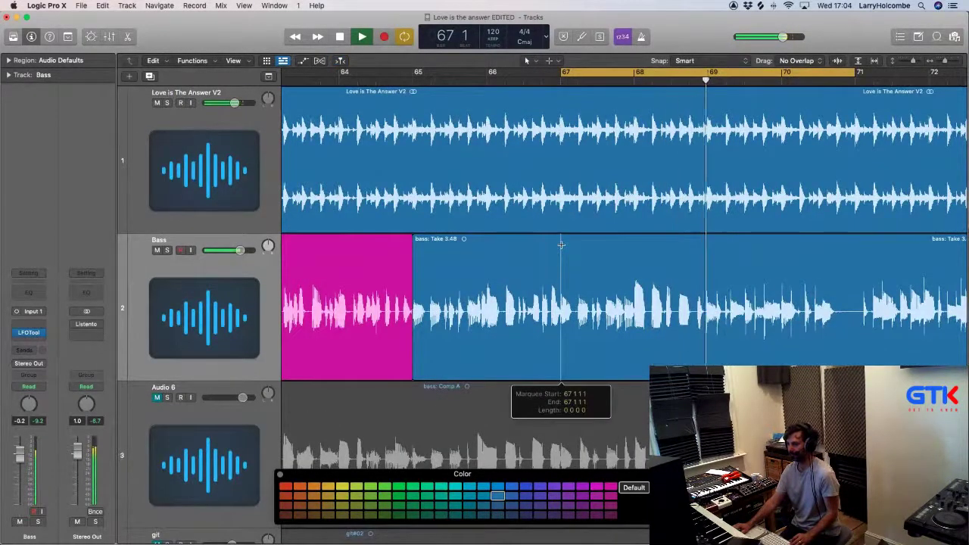
drag(707, 240, 855, 244)
click(817, 254)
click(679, 272)
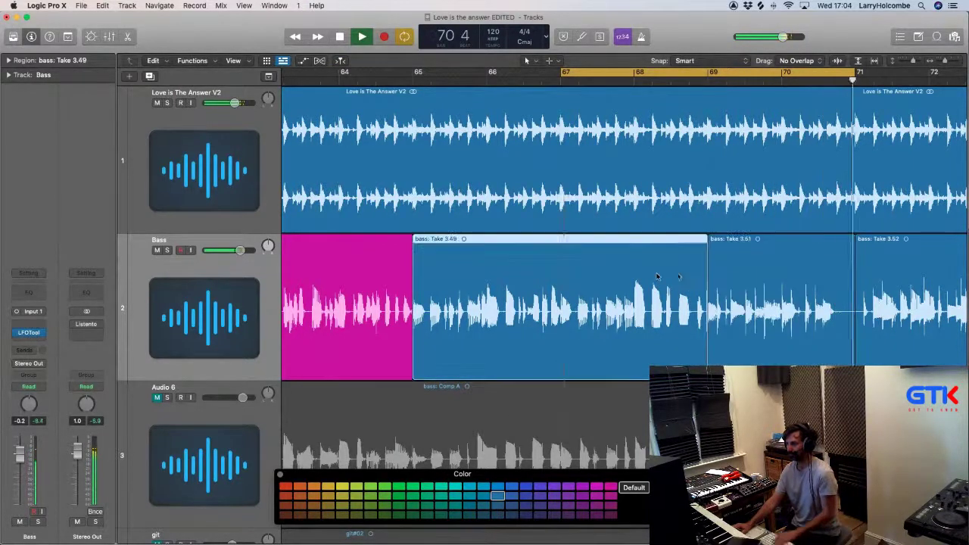
key(Delete)
Step: Colour the bass region from bar 69 to bar 71 magenta, turn off loop playback and continue playing
scroll(681, 274, right, 2)
scroll(681, 275, right, 2)
scroll(683, 275, down, 4)
click(628, 272)
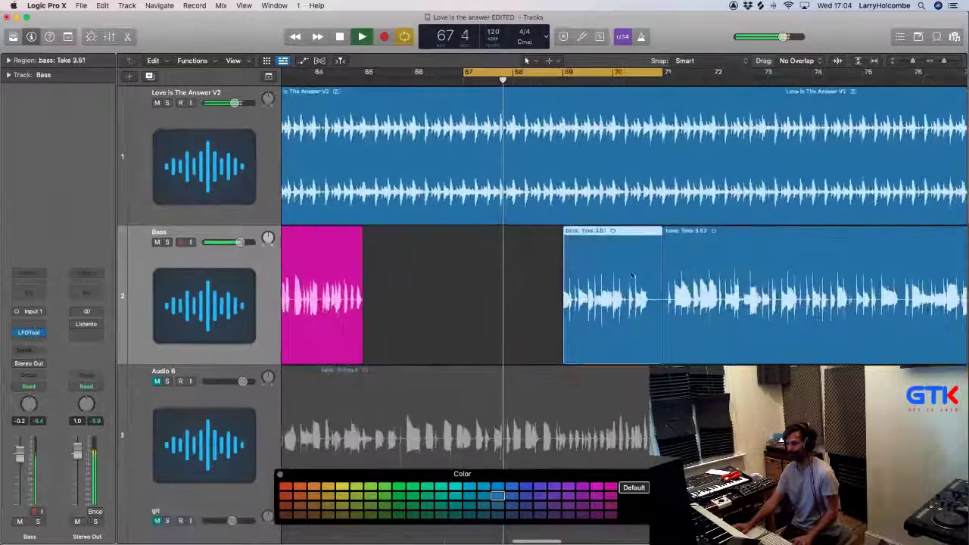
click(611, 486)
click(658, 77)
key(space)
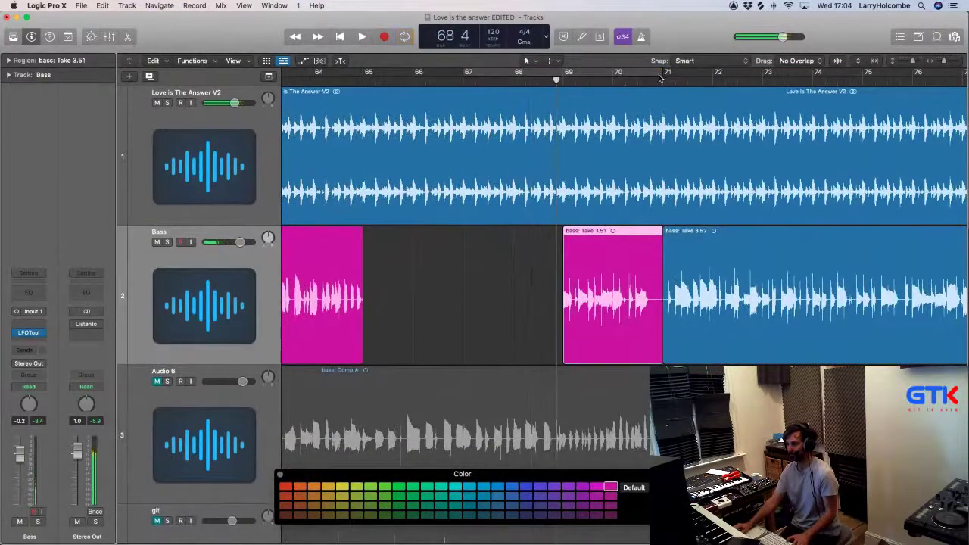
Step: Separate bars 71 to 73 of the bass into their own region and colour it magenta
scroll(666, 99, right, 3)
scroll(666, 99, down, 2)
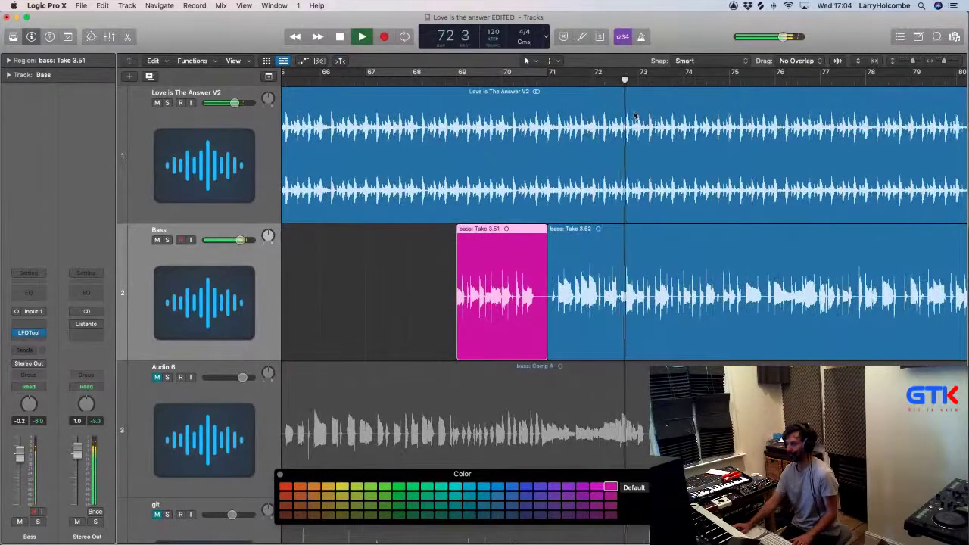
drag(638, 256, 553, 256)
click(566, 232)
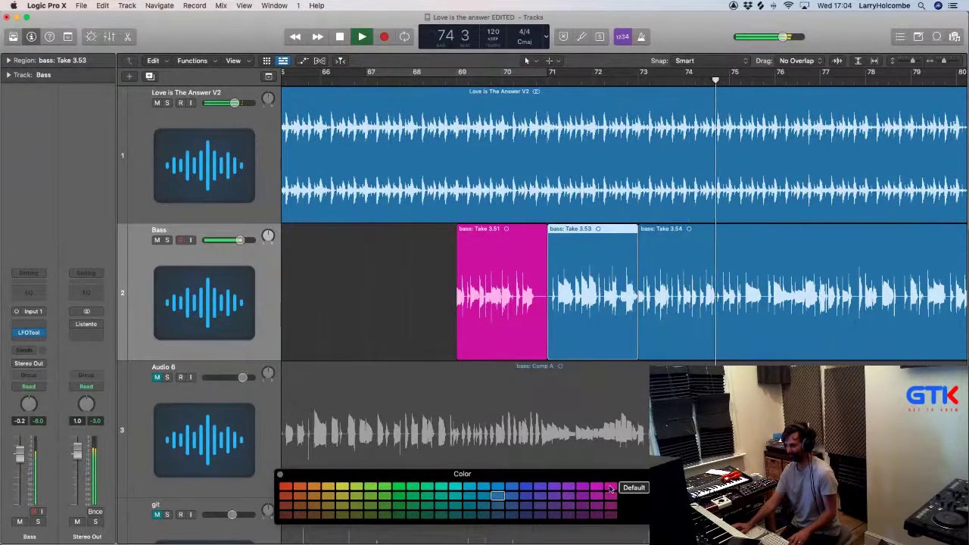
click(611, 488)
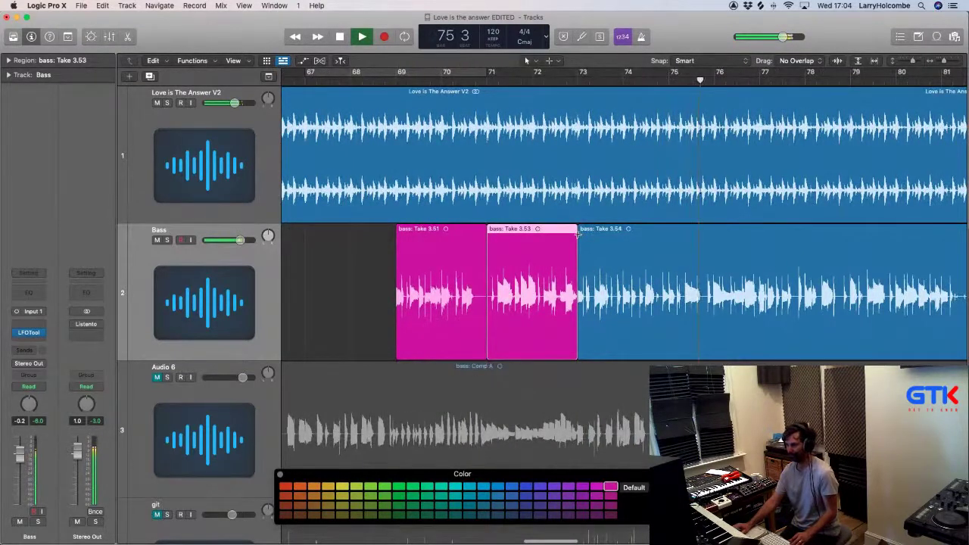
Step: Separate bars 73 to 81 of the bass into their own region and colour it magenta
drag(578, 235, 849, 283)
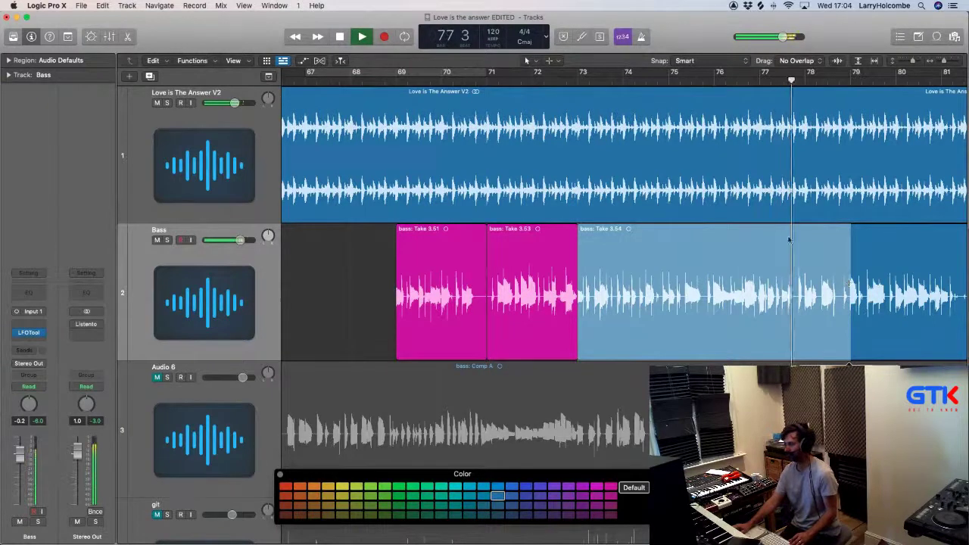
scroll(781, 234, right, 3)
scroll(781, 234, down, 2)
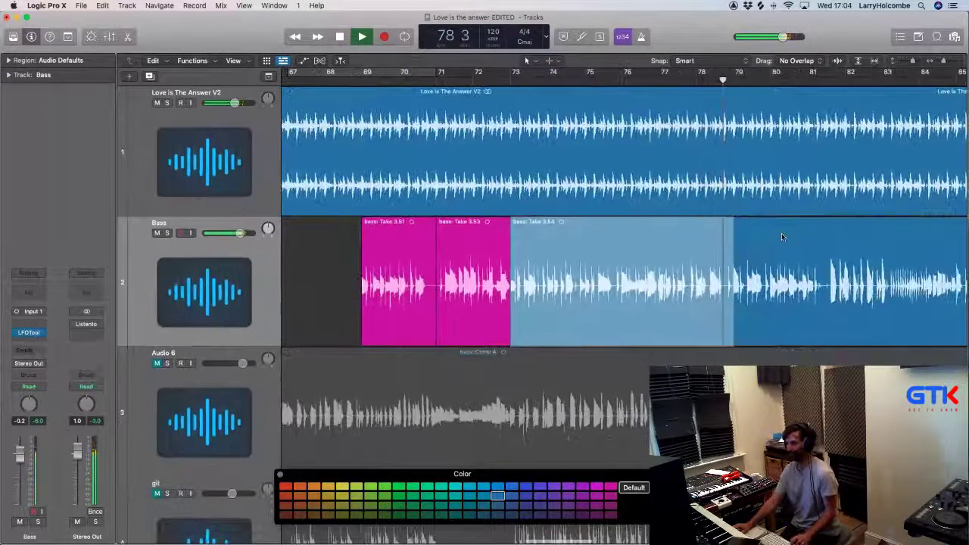
drag(784, 234, 807, 234)
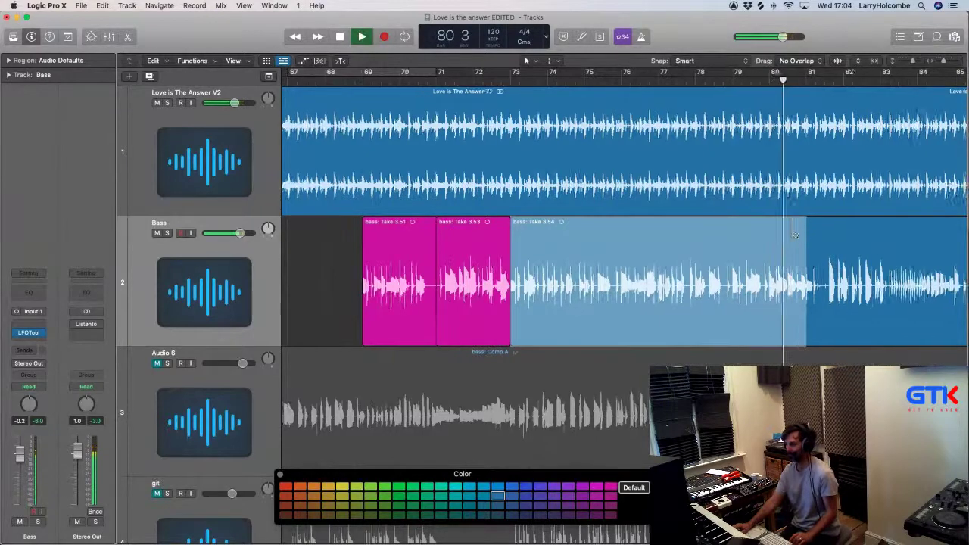
click(669, 251)
click(611, 487)
scroll(488, 276, right, 5)
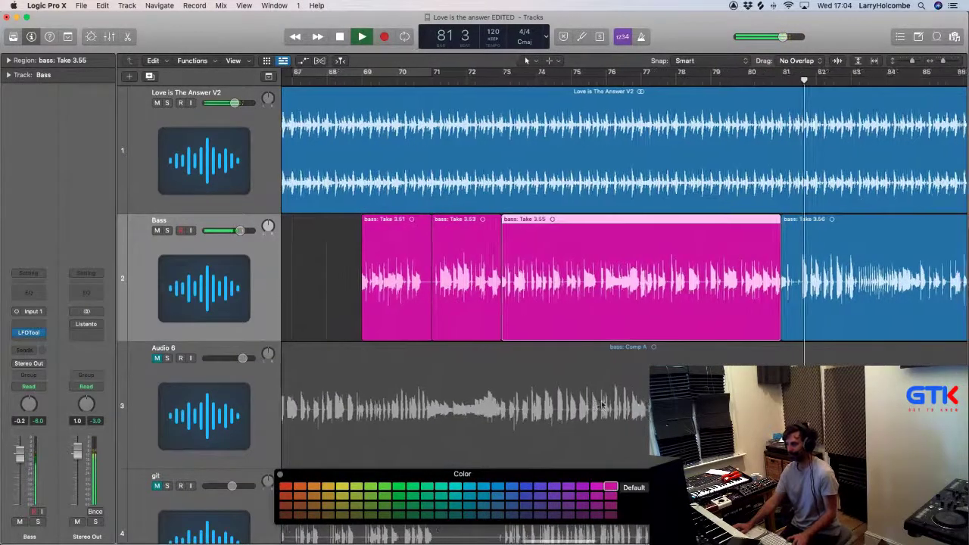
Step: Stop playback, recolour the bass region from bar 73 to bar 81 turquoise and resume playing from about bar 81
key(space)
scroll(488, 275, down, 4)
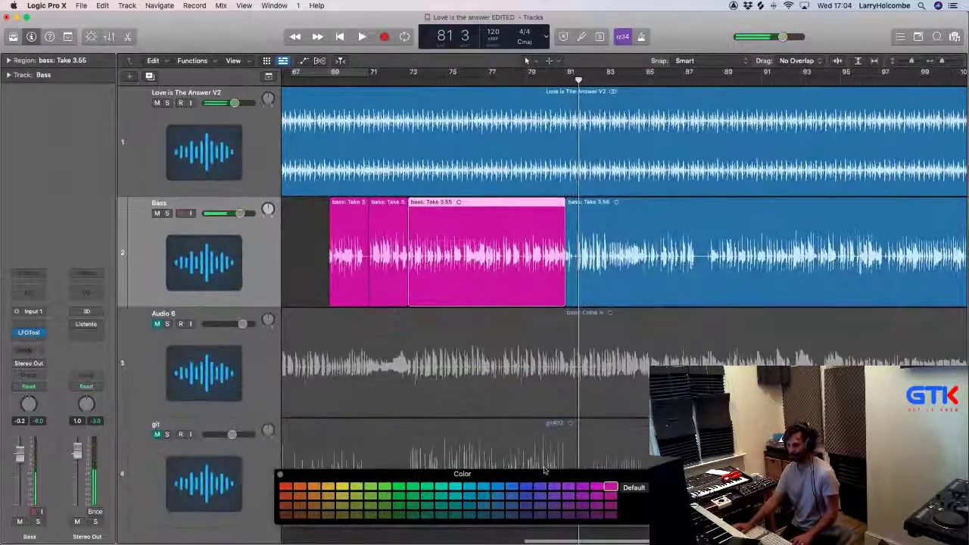
click(455, 487)
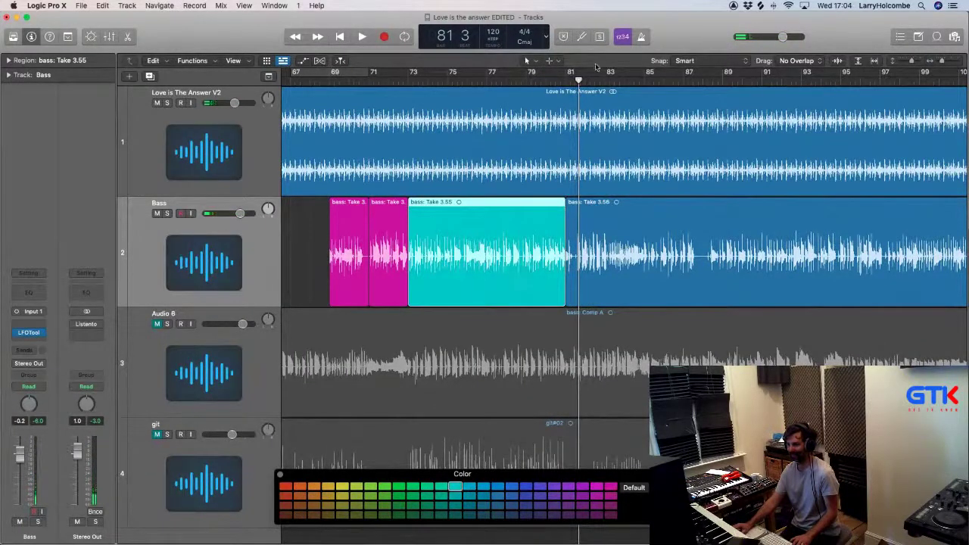
click(565, 81)
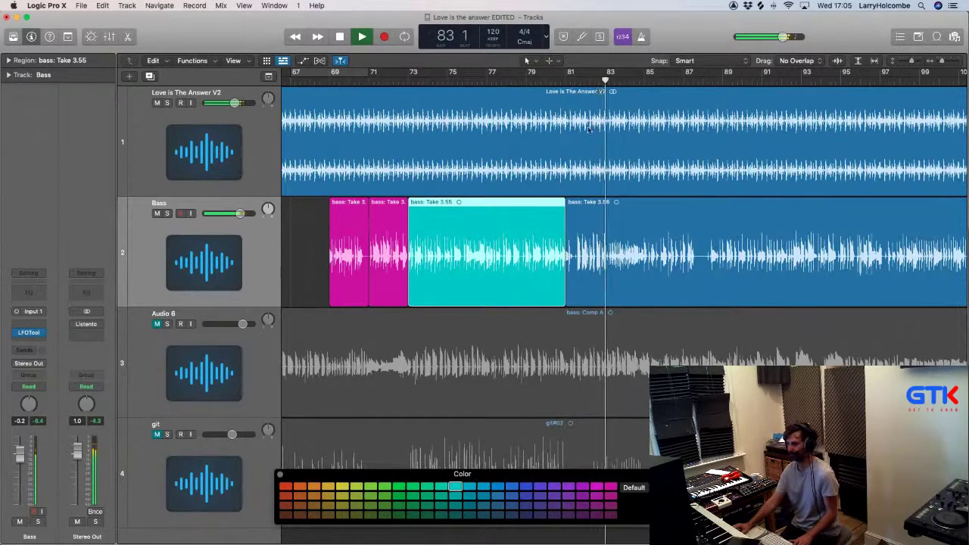
Step: Delete the bass audio from bar 81 to bar 89
drag(568, 300, 604, 298)
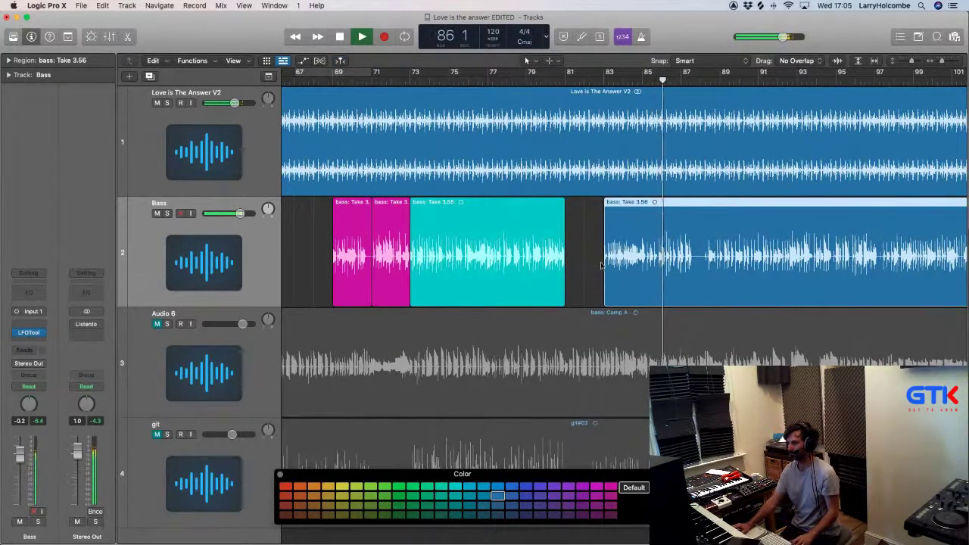
drag(589, 254, 681, 309)
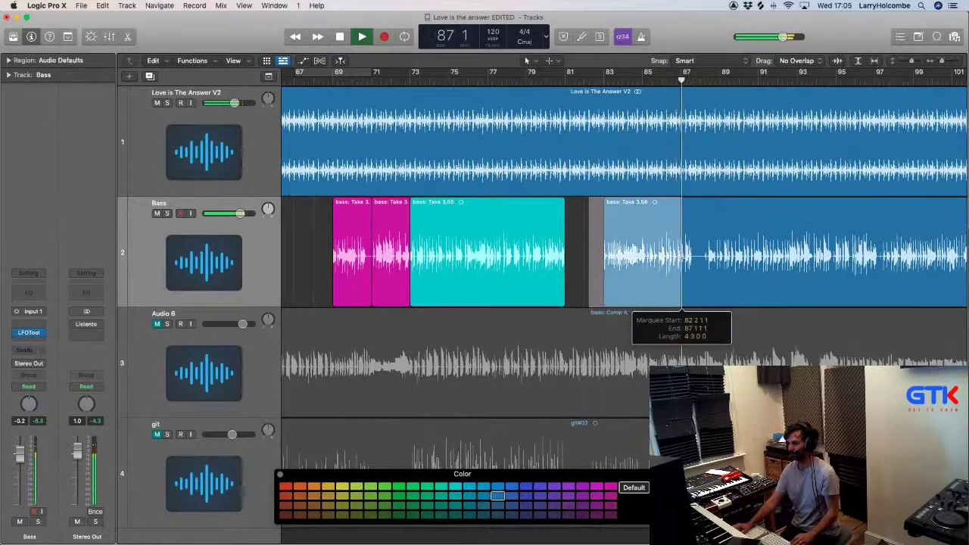
key(Delete)
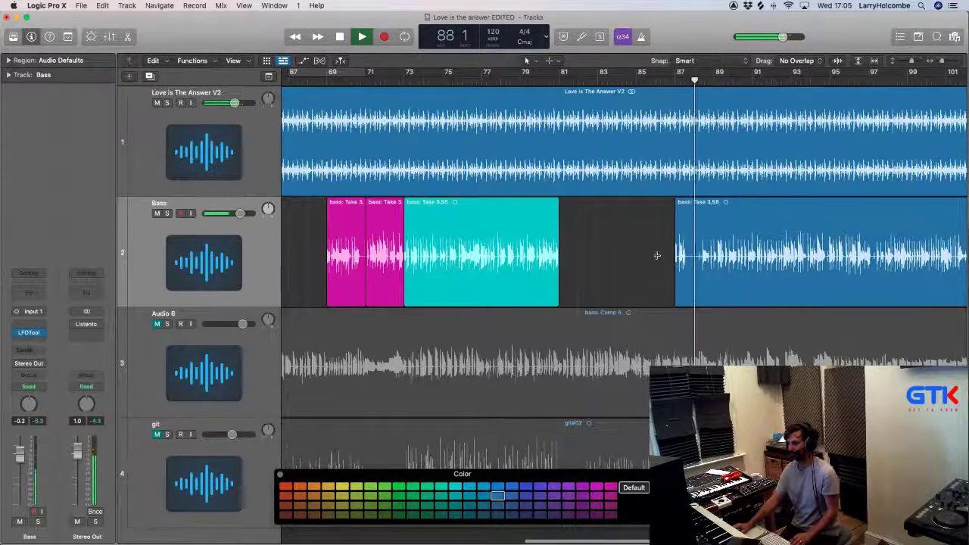
drag(655, 258, 759, 244)
key(Delete)
scroll(682, 257, right, 2)
scroll(657, 255, down, 3)
key(Delete)
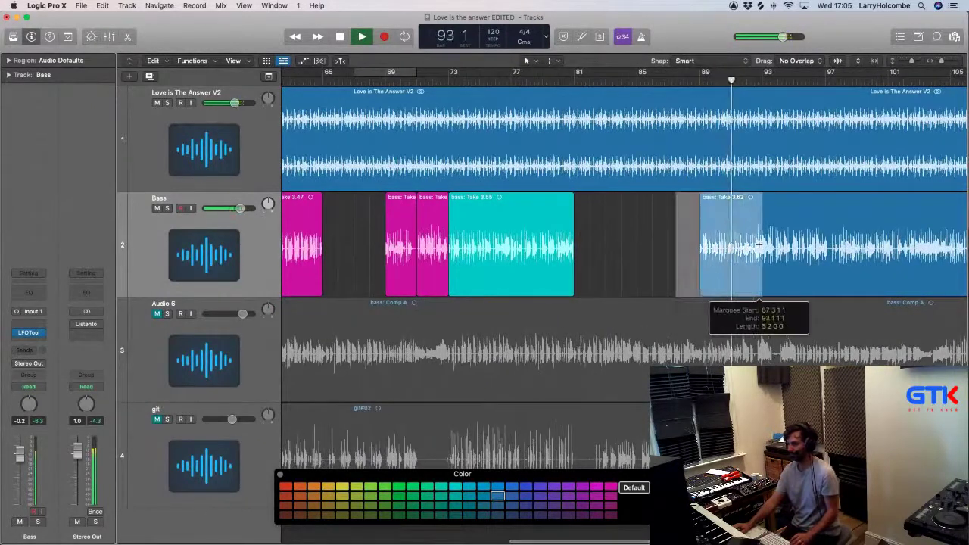
Step: Split the remaining bass region just before bar 93
click(738, 225)
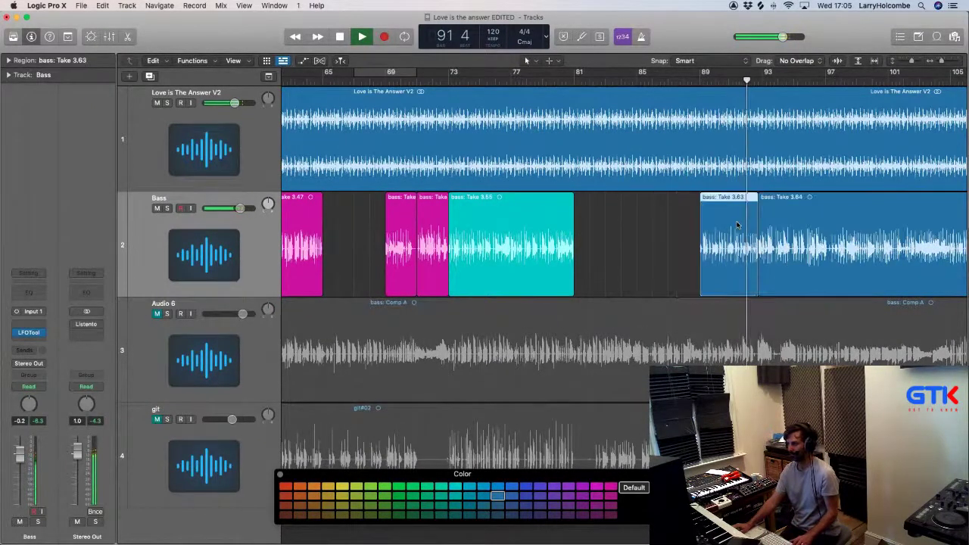
drag(653, 202, 840, 304)
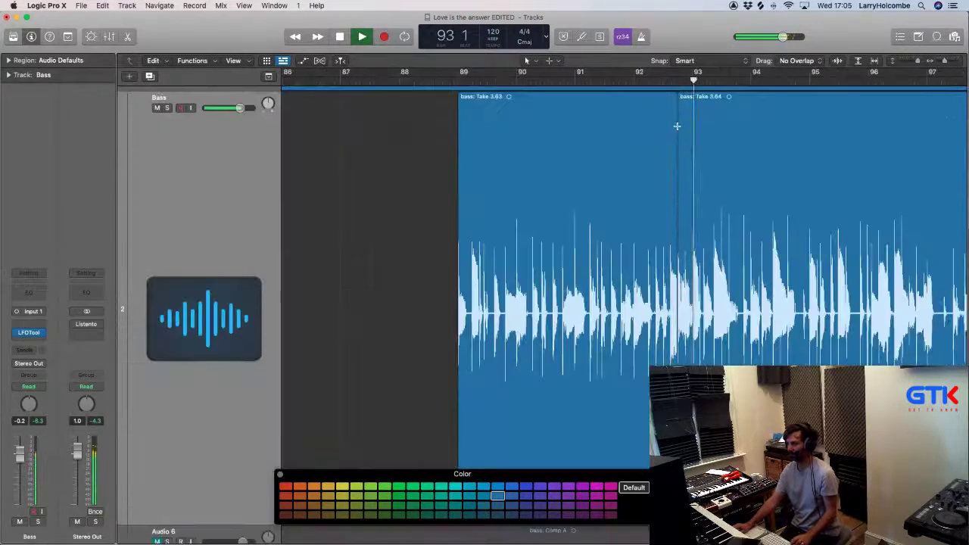
drag(677, 126, 695, 125)
click(685, 125)
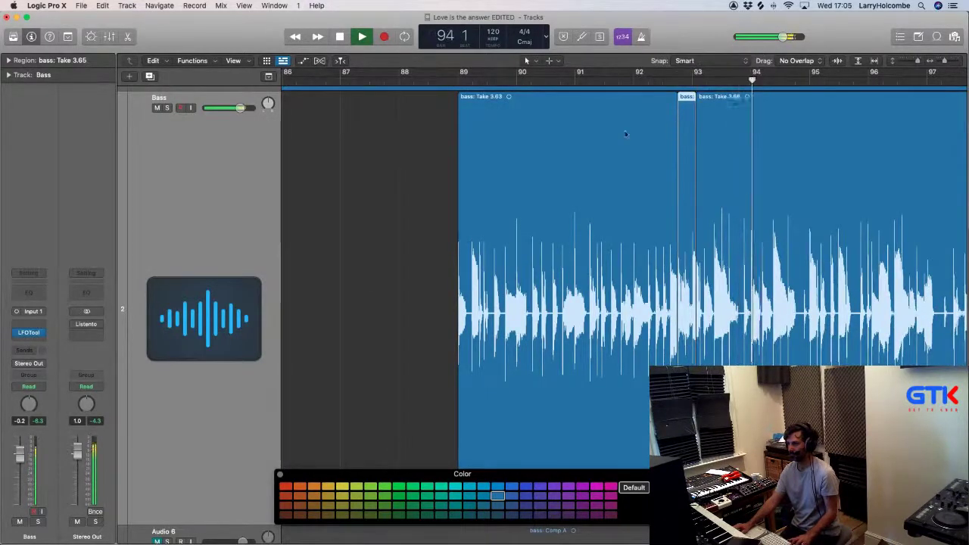
key(ctrl+z)
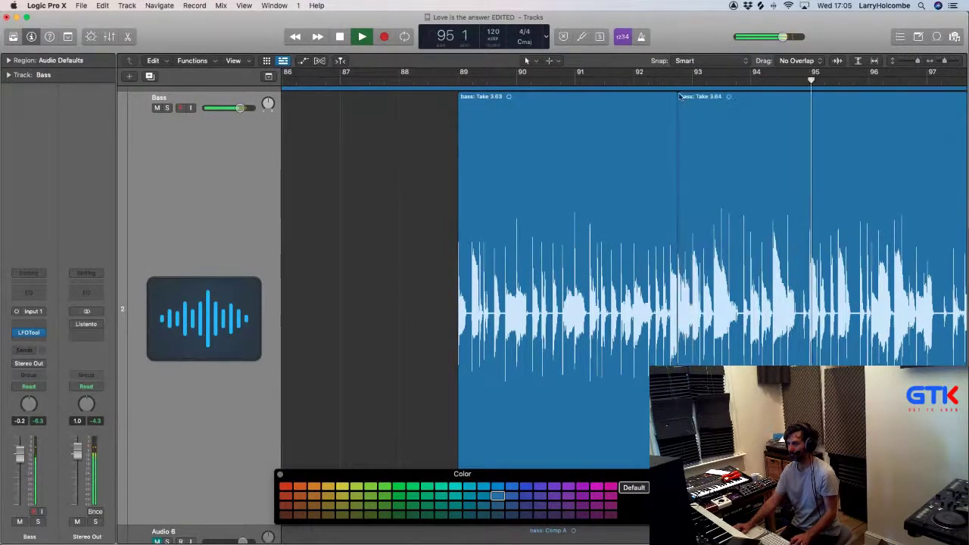
Step: Move the boundary between the two adjoining blue bass regions to bar 93
drag(679, 97, 692, 98)
ctrl+alt+click(692, 99)
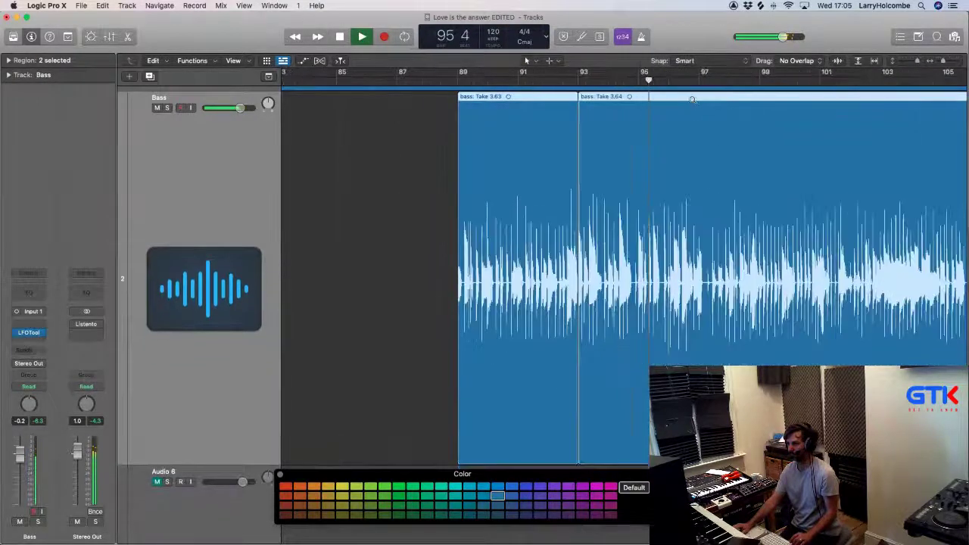
ctrl+alt+click(692, 100)
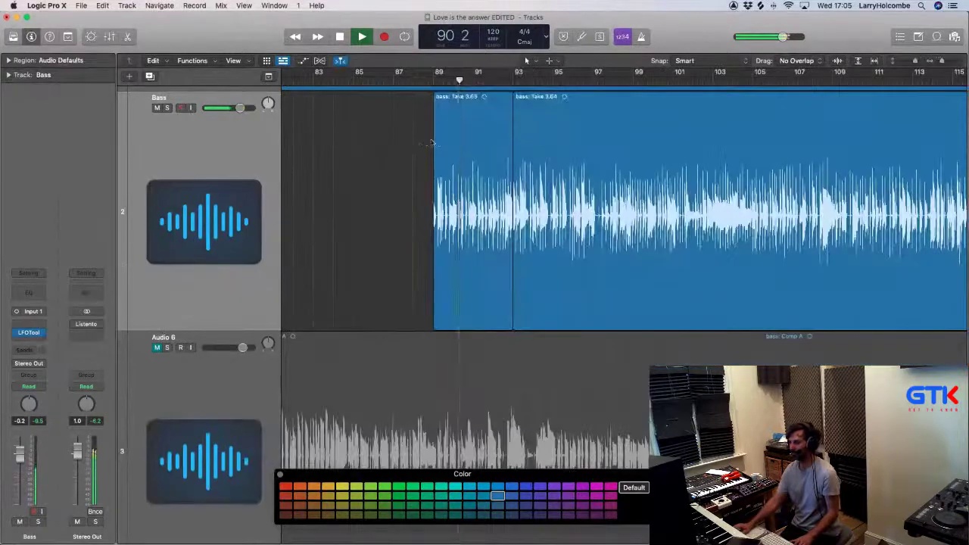
Step: Separate bars 89 to 91 of the bass into their own region and colour it turquoise
click(434, 143)
drag(413, 142, 472, 129)
click(461, 127)
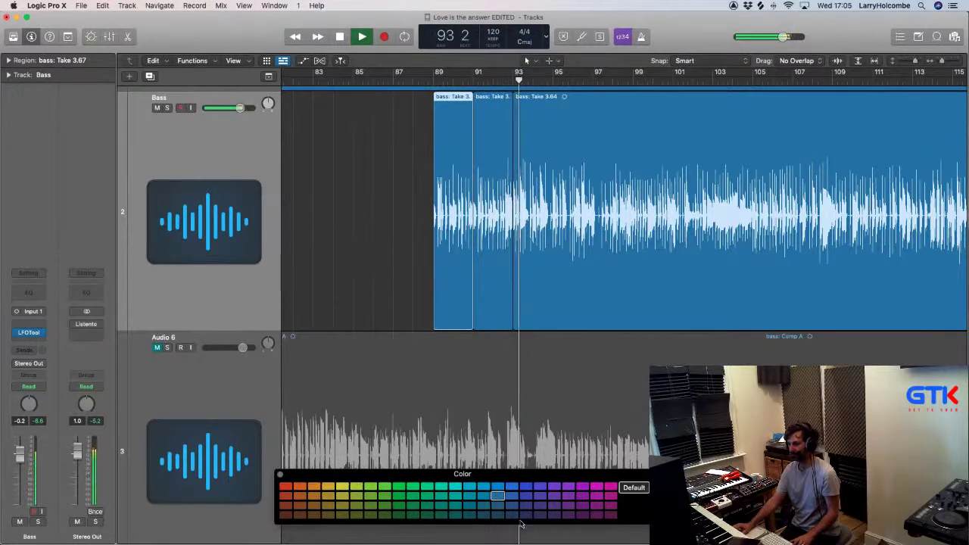
scroll(489, 443, left, 3)
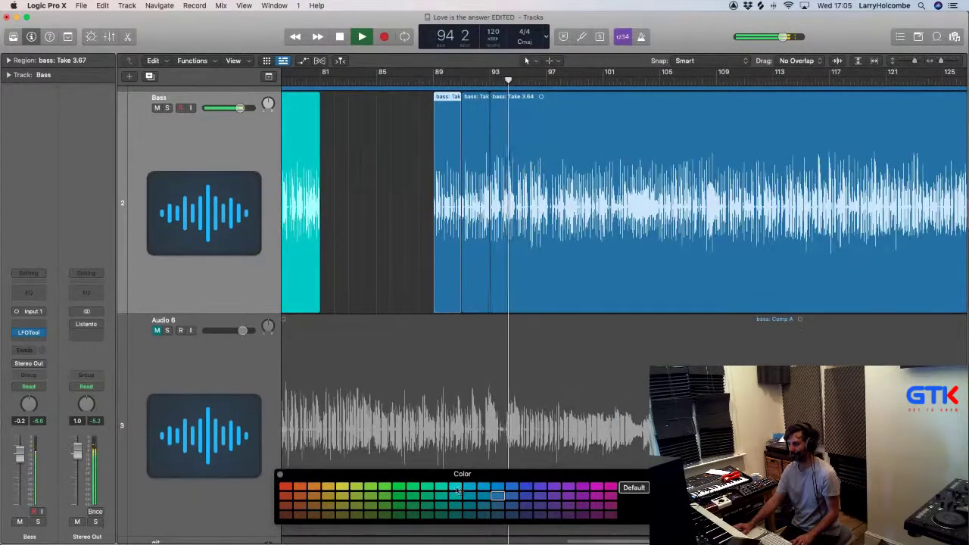
click(455, 487)
Step: Delete the bass audio from bar 91 to bar 97
click(391, 192)
click(472, 186)
key(Delete)
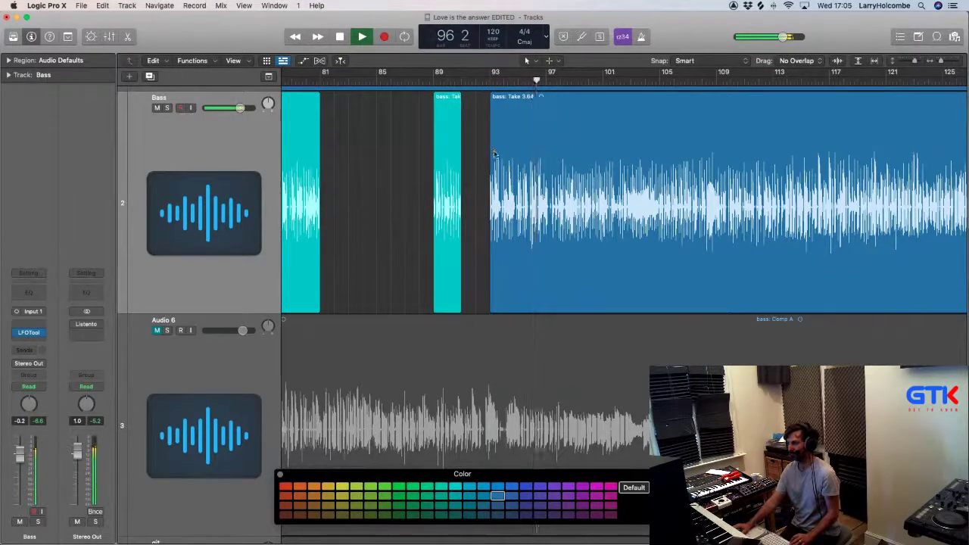
drag(487, 145, 544, 148)
scroll(544, 150, down, 10)
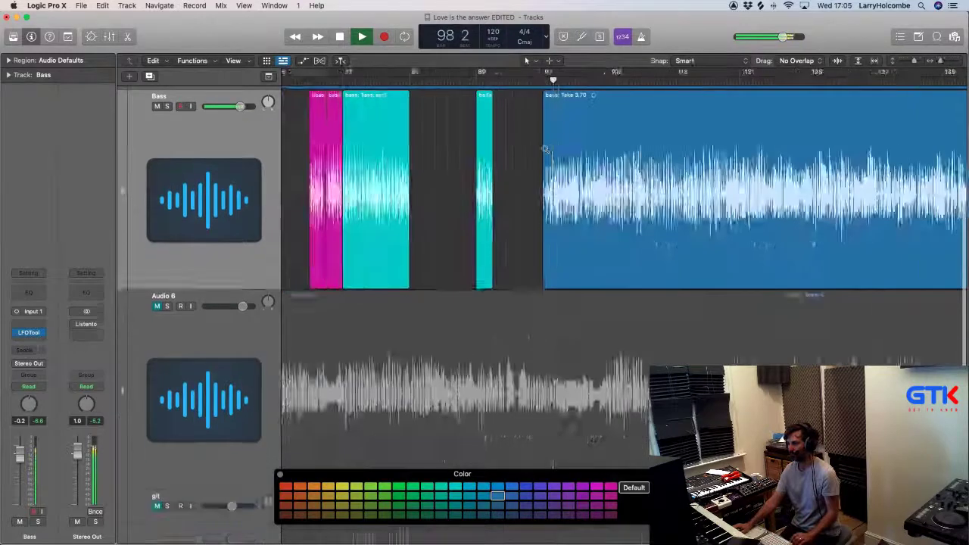
scroll(545, 150, up, 4)
scroll(428, 132, down, 2)
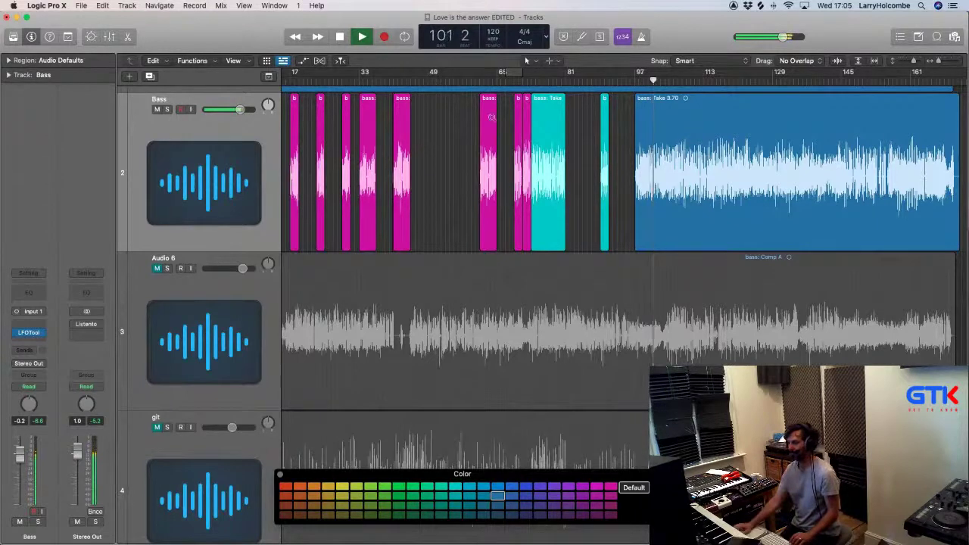
Step: Delete the bass audio from bar 97 to bar 102
drag(631, 138, 696, 208)
scroll(541, 188, left, 1)
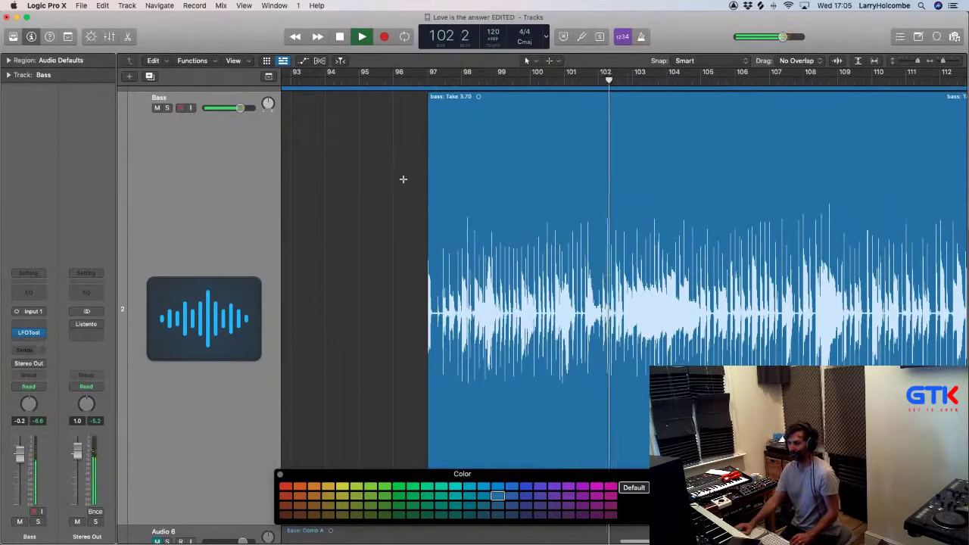
drag(402, 178, 600, 184)
key(Delete)
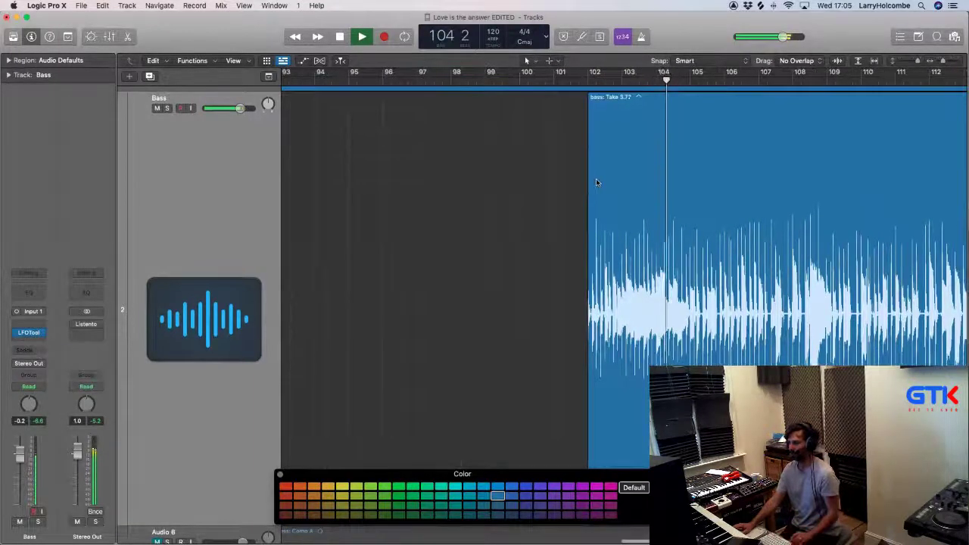
Step: Separate bars 105 to 109 of the bass into their own region and loop playback over them
scroll(597, 182, right, 1)
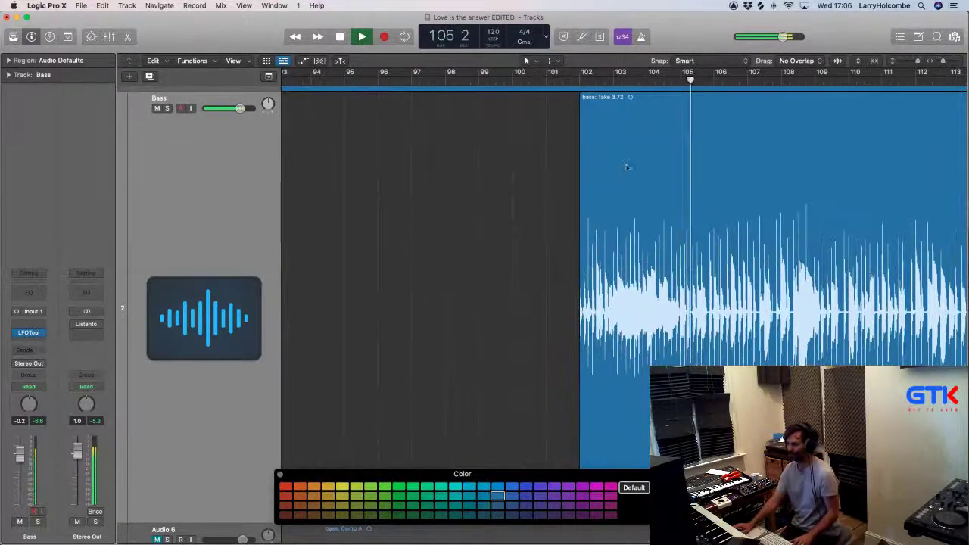
scroll(577, 170, right, 2)
drag(664, 106, 798, 154)
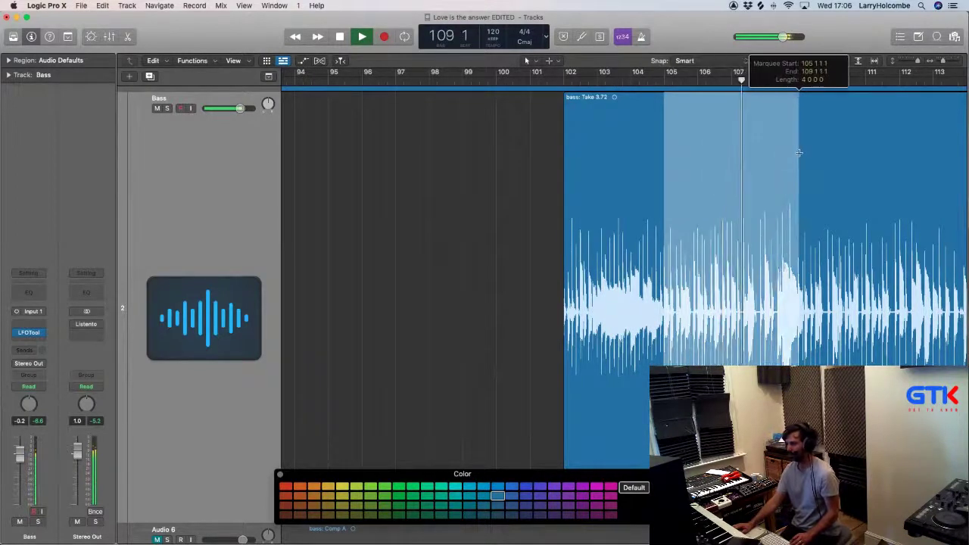
click(746, 130)
drag(667, 75, 798, 97)
Step: Delete the bass audio from bar 102 to bar 105 and colour the region from bar 105 to bar 109 turquoise
click(632, 130)
key(Delete)
click(692, 123)
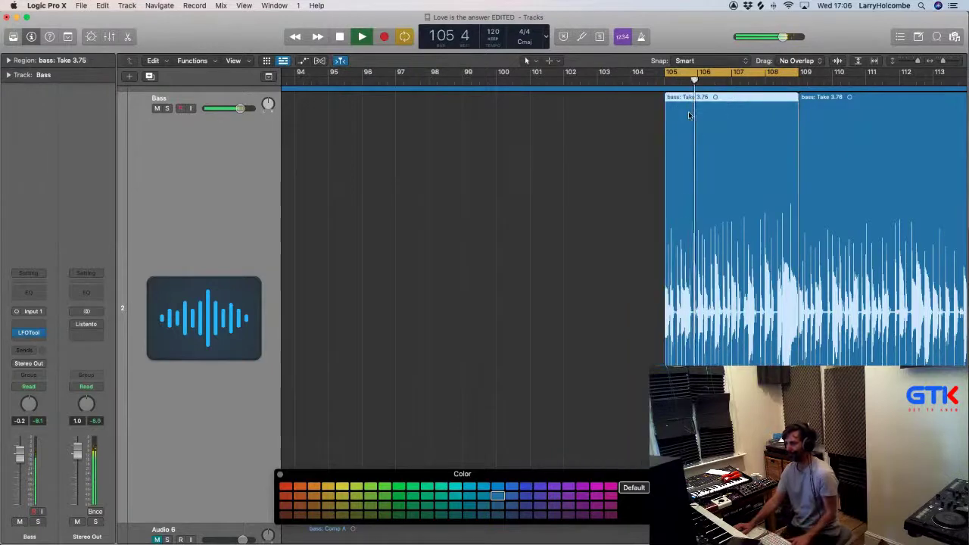
click(452, 487)
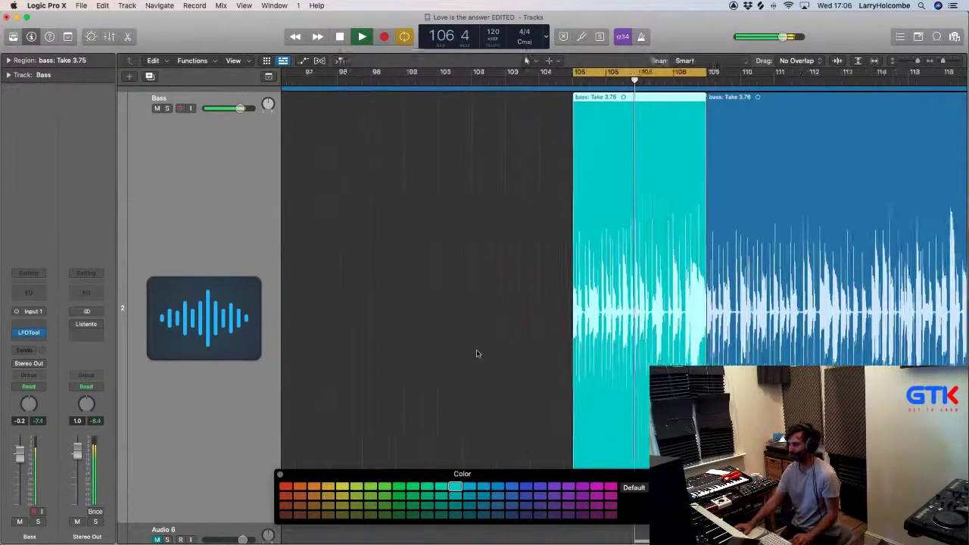
Step: Loop playback over bars 109 to 113 and separate that bass section into its own region
drag(499, 83, 602, 85)
click(421, 156)
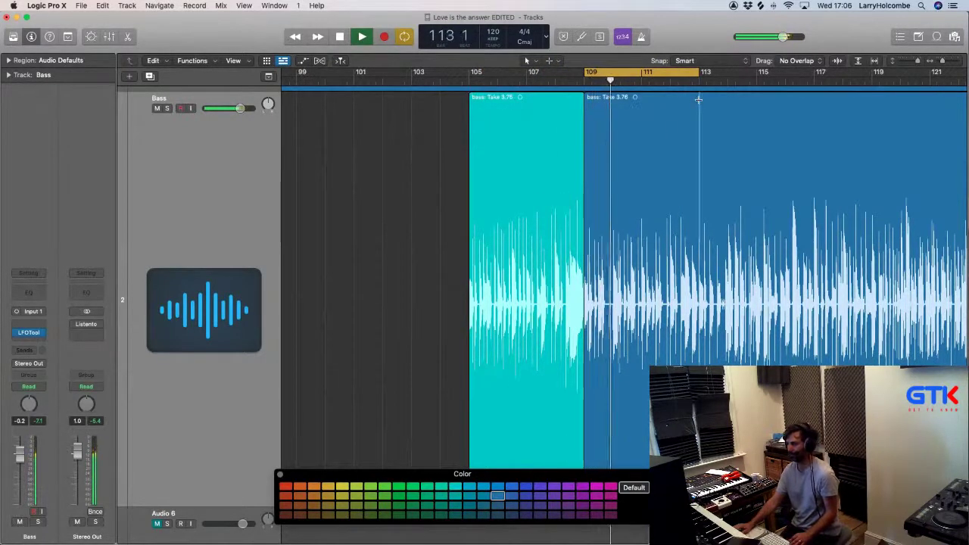
drag(698, 99, 584, 117)
click(604, 122)
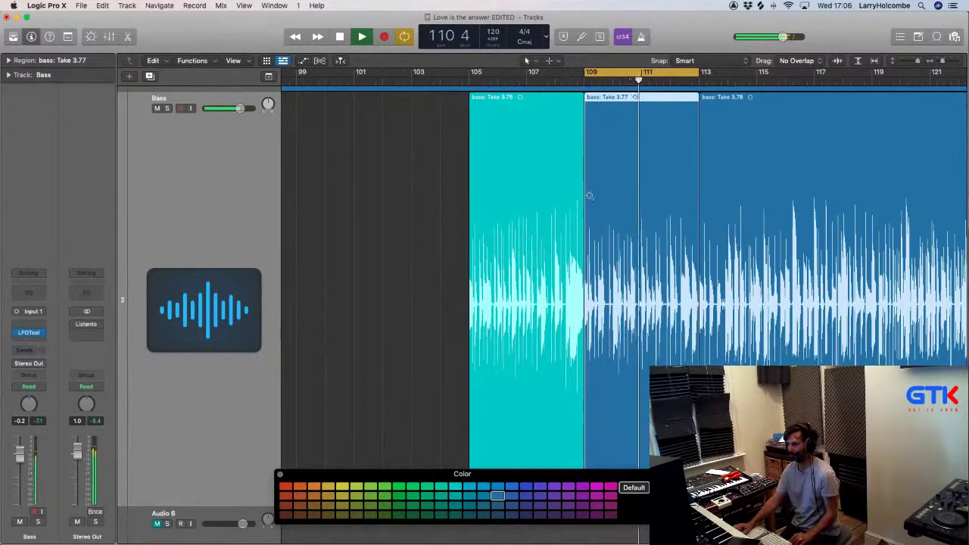
Step: Colour the bass region from bar 109 to bar 113 turquoise and stop playback
scroll(436, 271, down, 2)
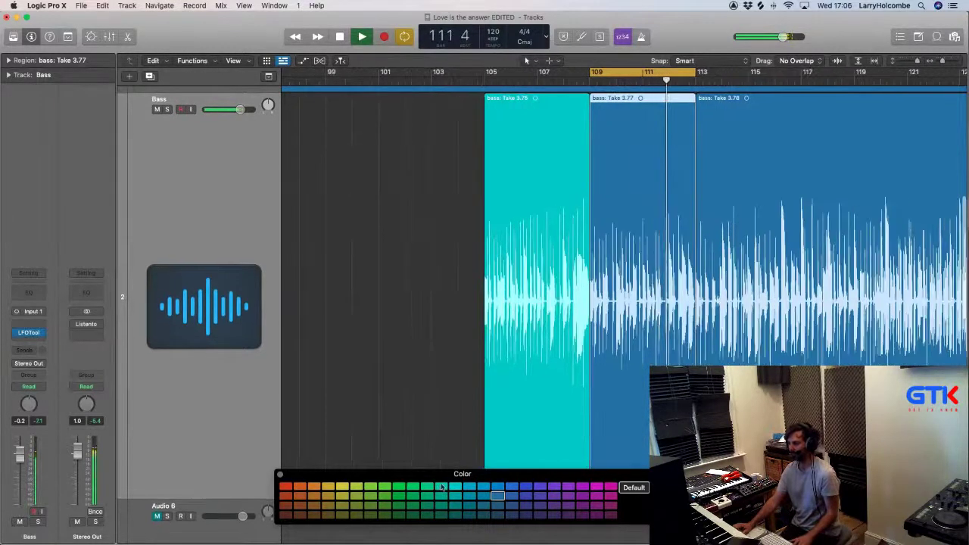
click(457, 489)
key(space)
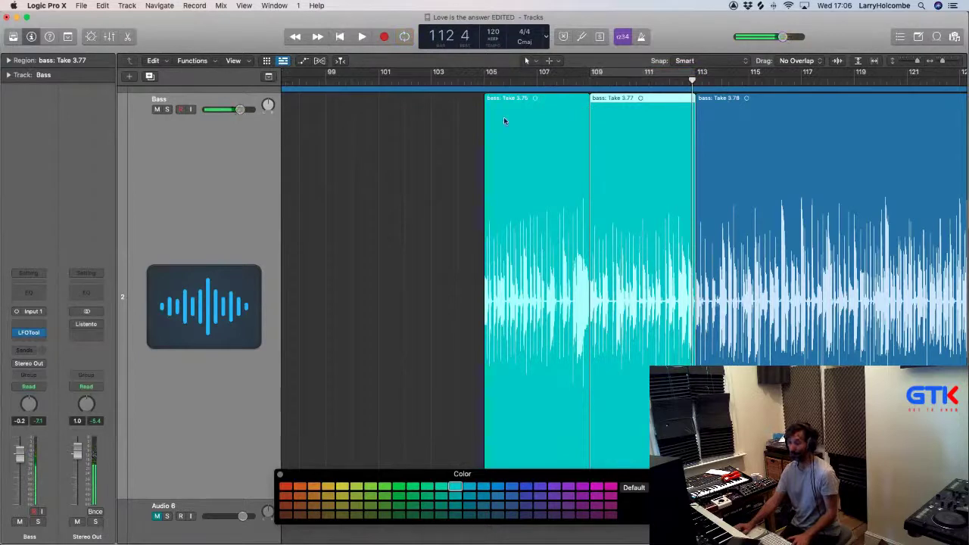
Step: Set the loop range to bars 113 to 121 and play back the bass over it
scroll(621, 120, down, 5)
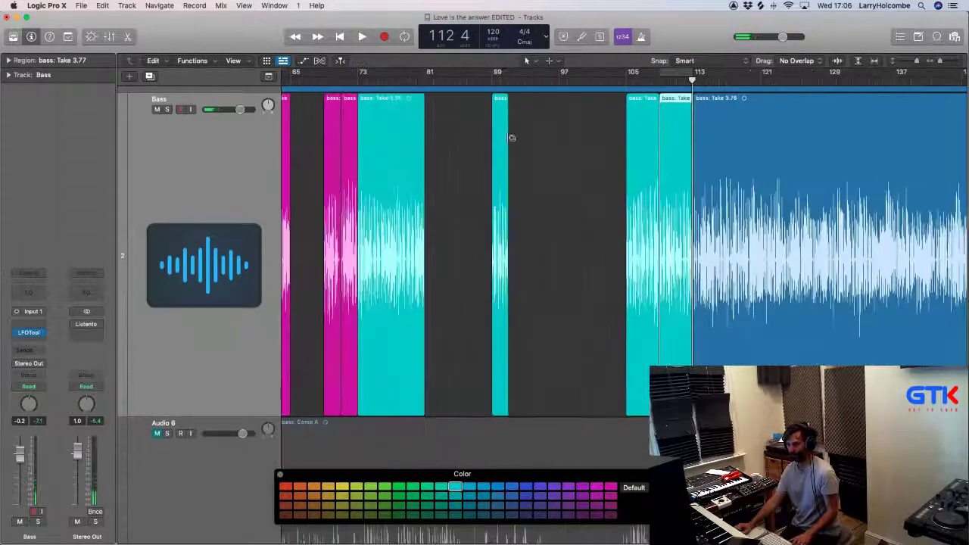
scroll(605, 127, right, 1)
drag(685, 78, 747, 78)
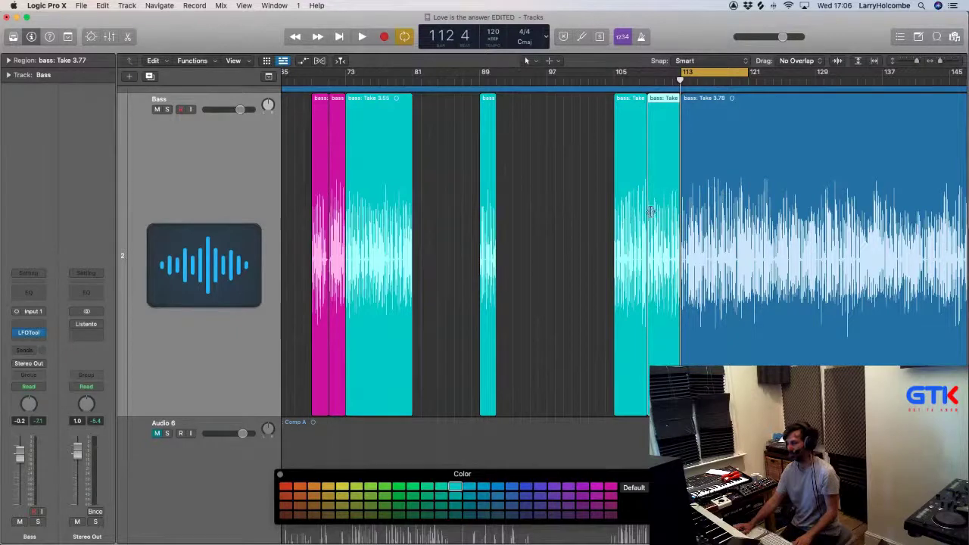
drag(661, 189, 787, 298)
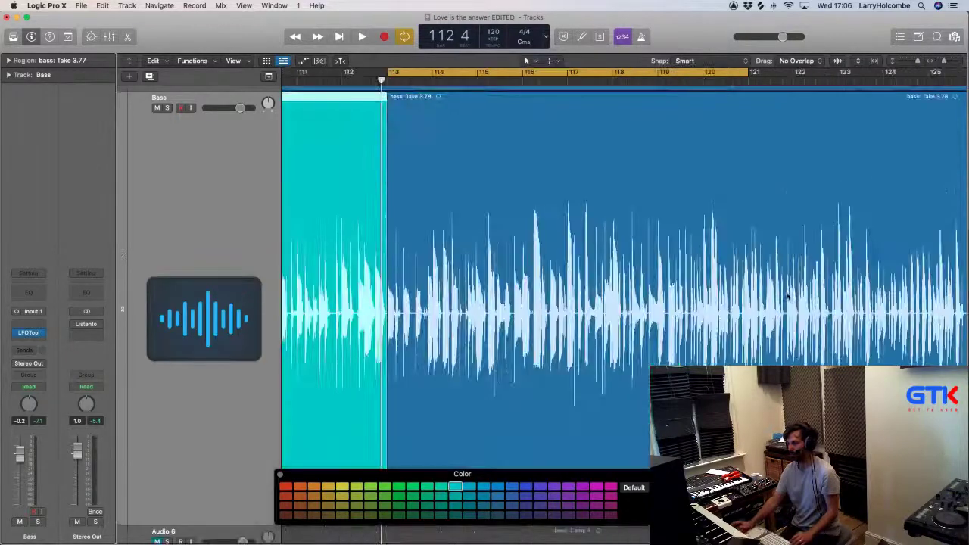
key(super+Up)
key(super+Up)
key(super+Up)
key(super+Up)
key(super+Up)
key(super+Up)
key(super+Up)
key(super+Up)
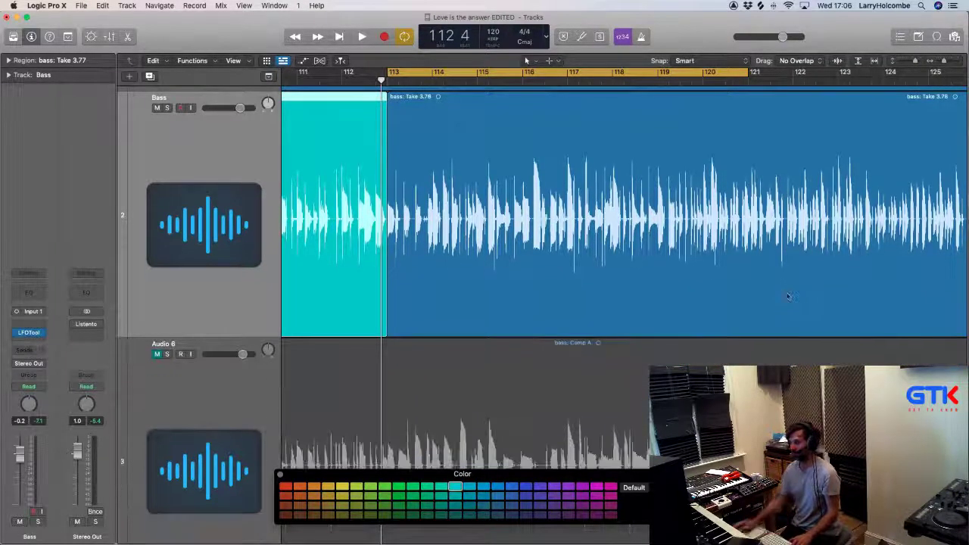
scroll(319, 192, left, 1)
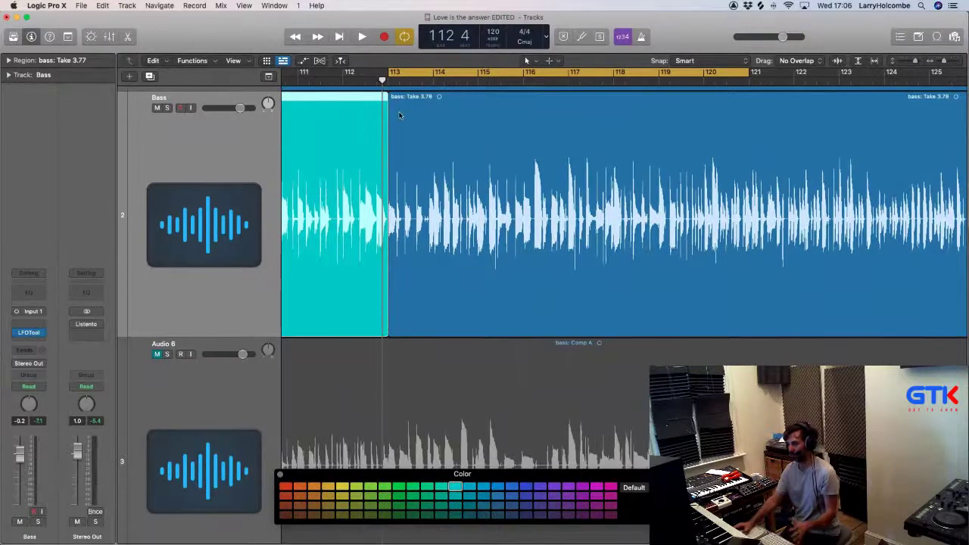
key(space)
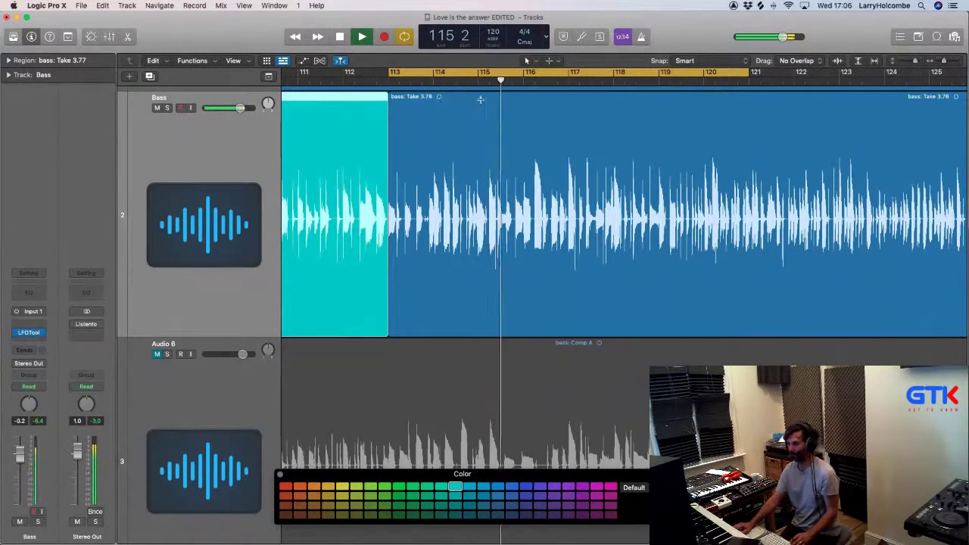
Step: Separate bars 113 to 115 of the bass into their own region and colour it magenta
click(477, 97)
drag(477, 97, 389, 106)
click(422, 113)
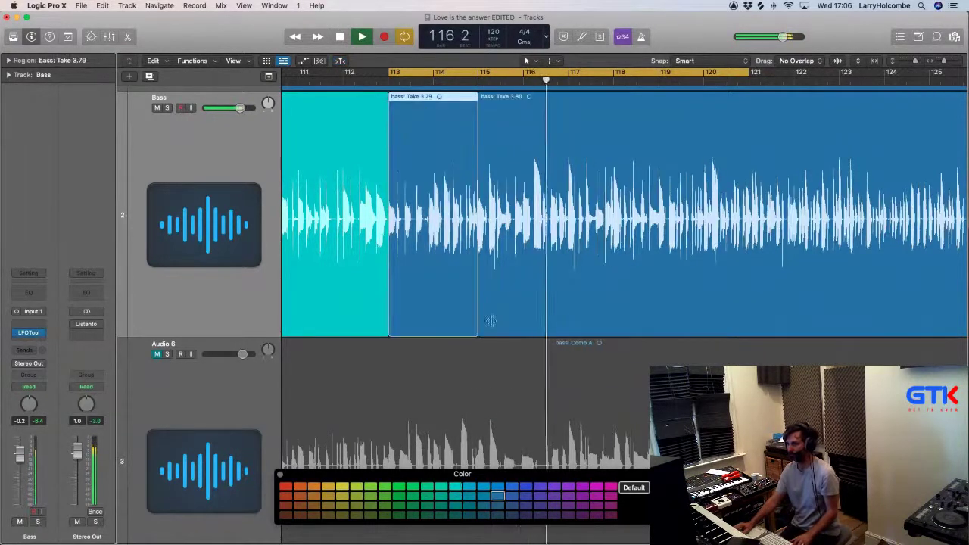
click(611, 486)
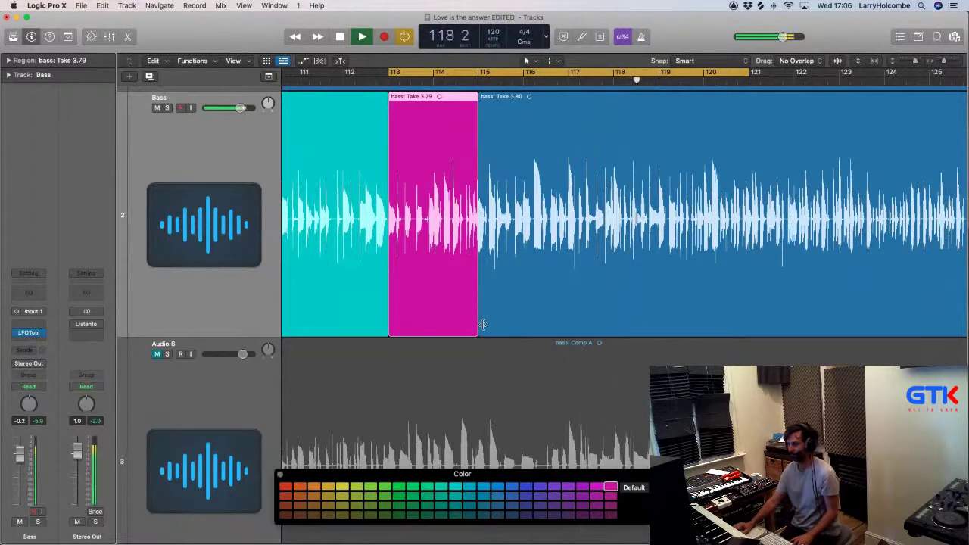
Step: Remove the bass audio from bar 115 to bar 121
drag(482, 324, 614, 326)
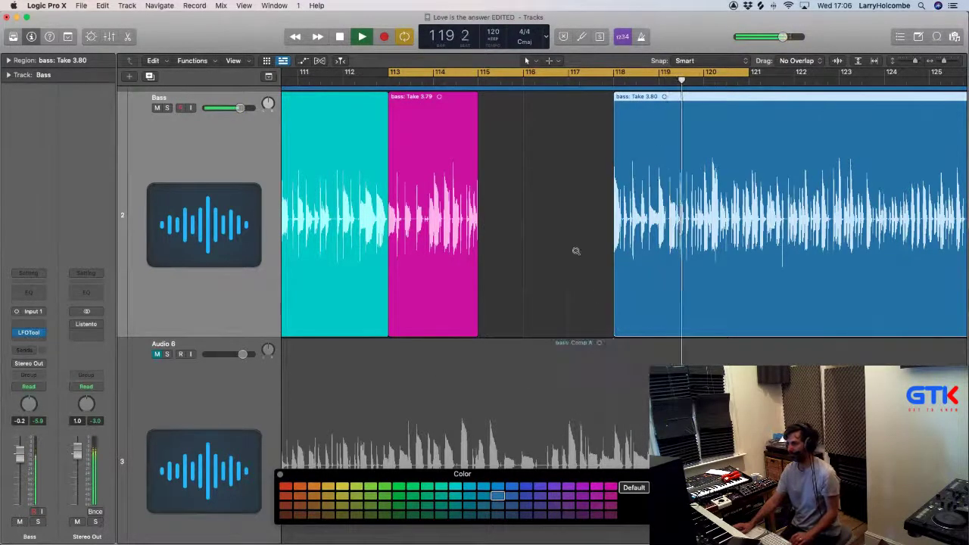
scroll(576, 250, down, 3)
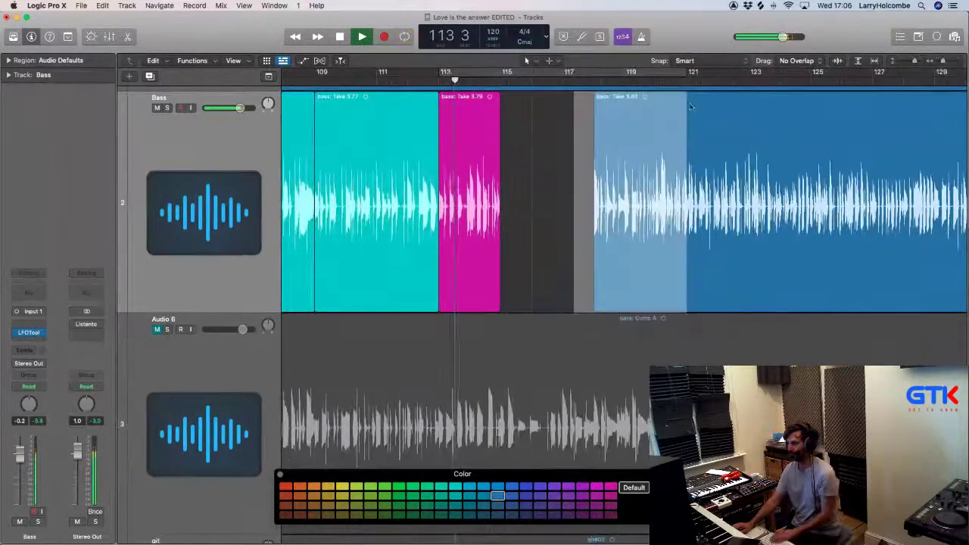
key(Delete)
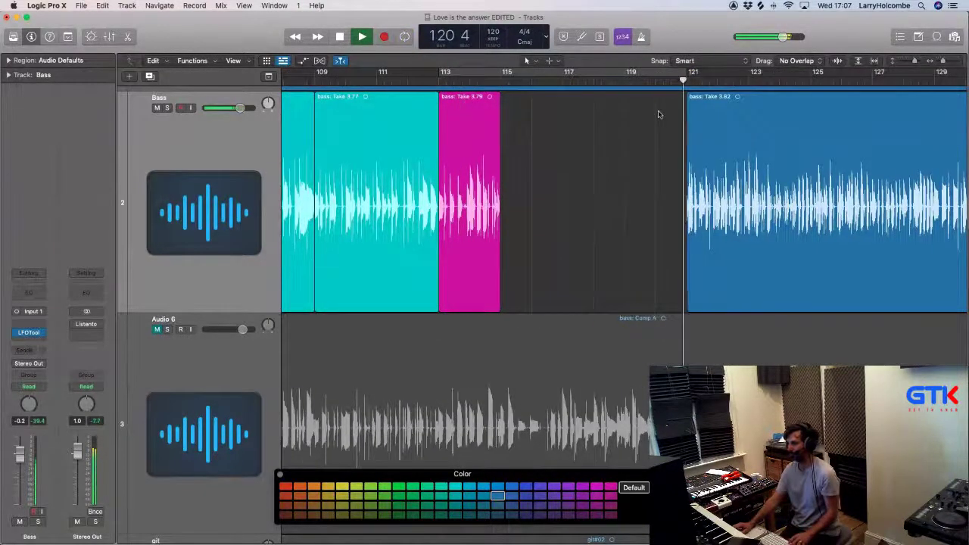
Step: Delete the bass audio from bar 121 to bar 125
scroll(659, 115, down, 2)
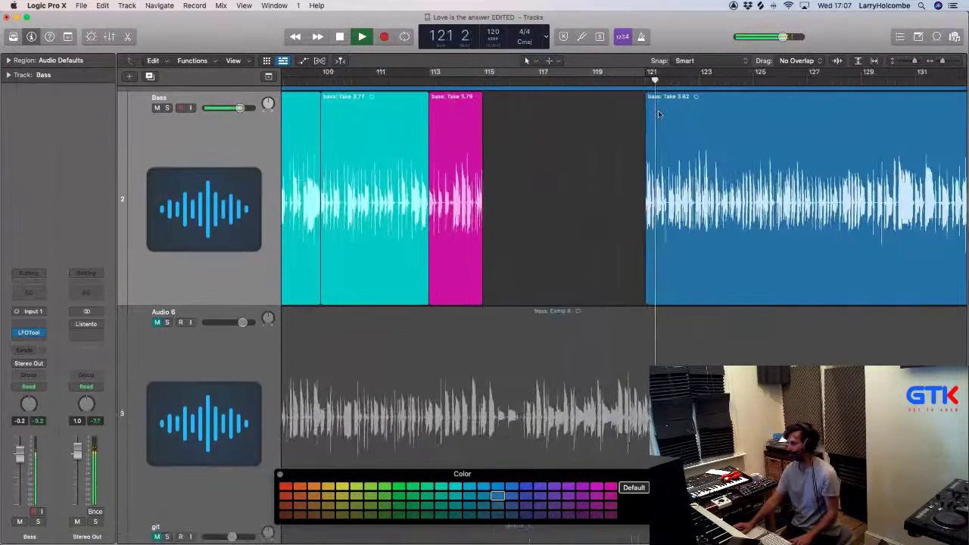
drag(559, 121, 623, 130)
key(Delete)
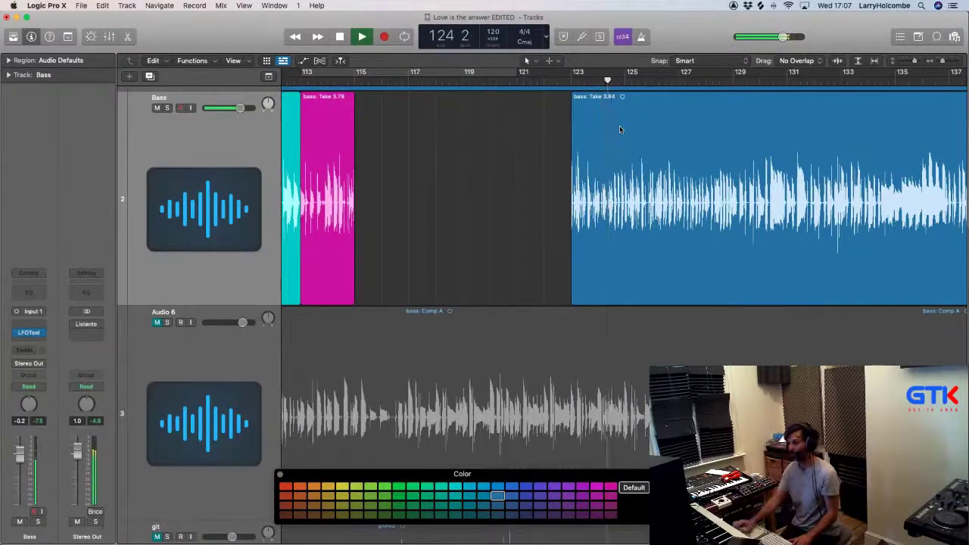
drag(537, 143, 625, 144)
key(Delete)
Step: Delete the bass audio from bar 125 to bar 129
scroll(624, 144, right, 2)
scroll(624, 144, down, 3)
scroll(623, 144, down, 5)
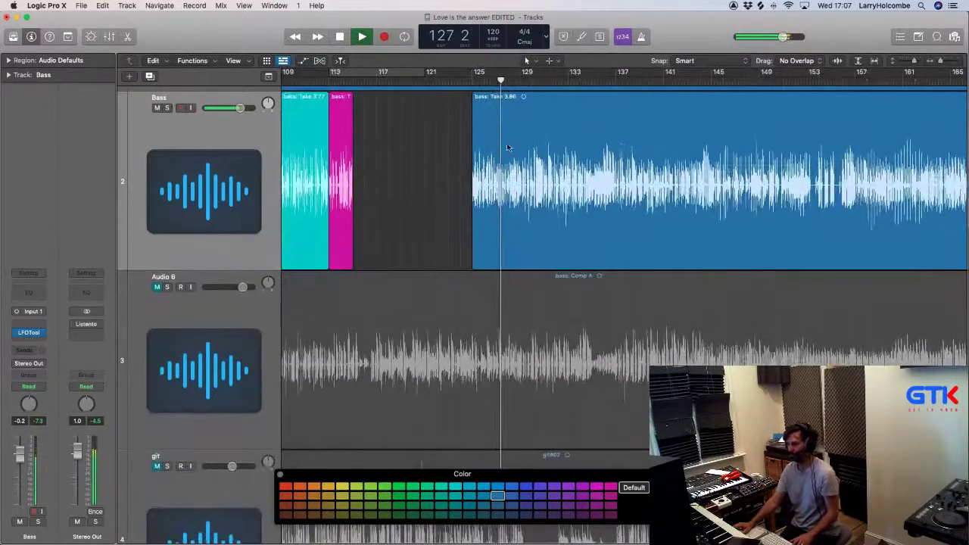
drag(448, 138, 522, 140)
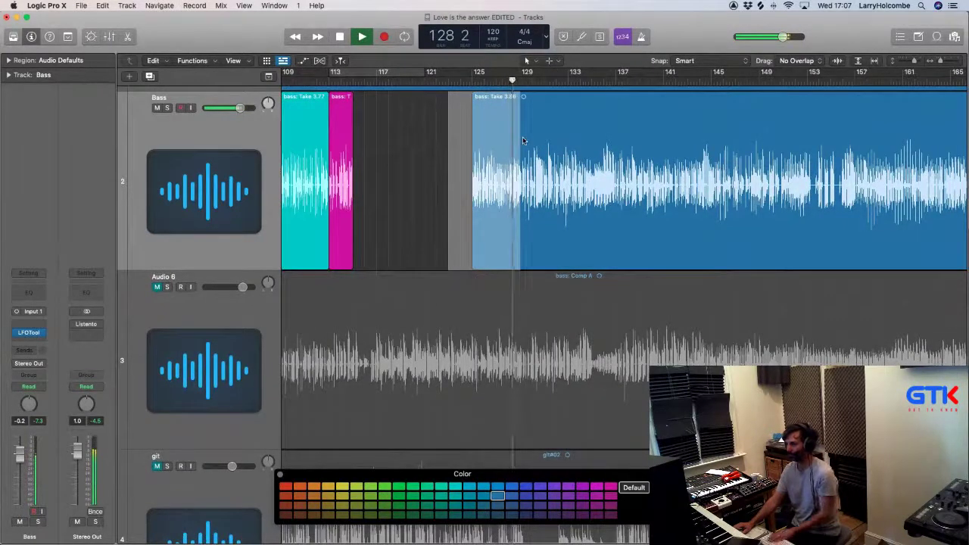
key(Delete)
scroll(523, 140, down, 2)
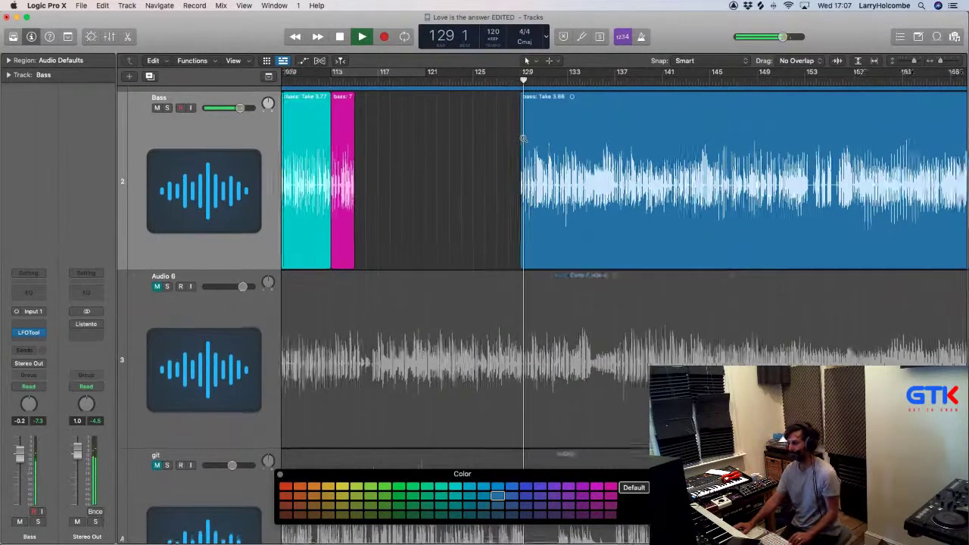
Step: Delete the bass audio from bar 129 to bar 137
scroll(524, 141, up, 1)
scroll(530, 140, down, 1)
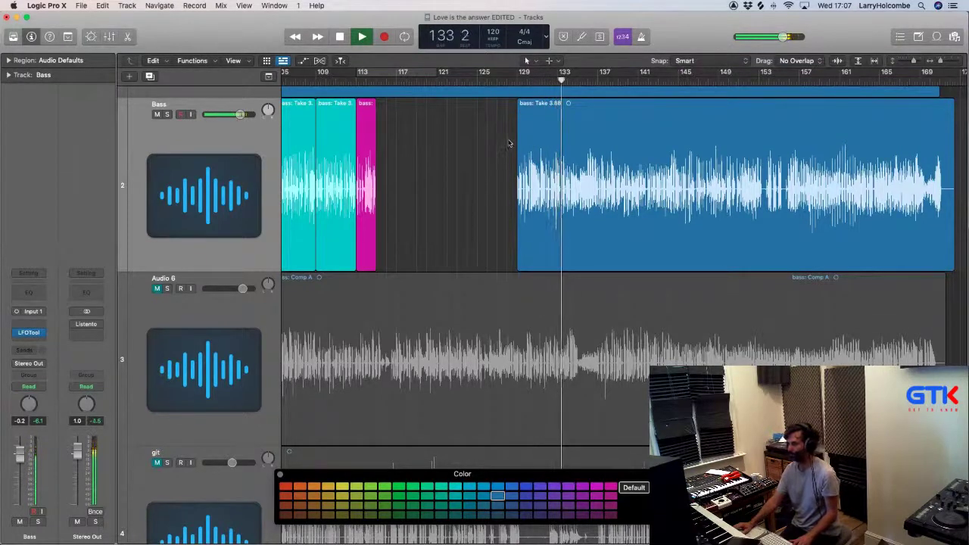
drag(479, 121, 725, 199)
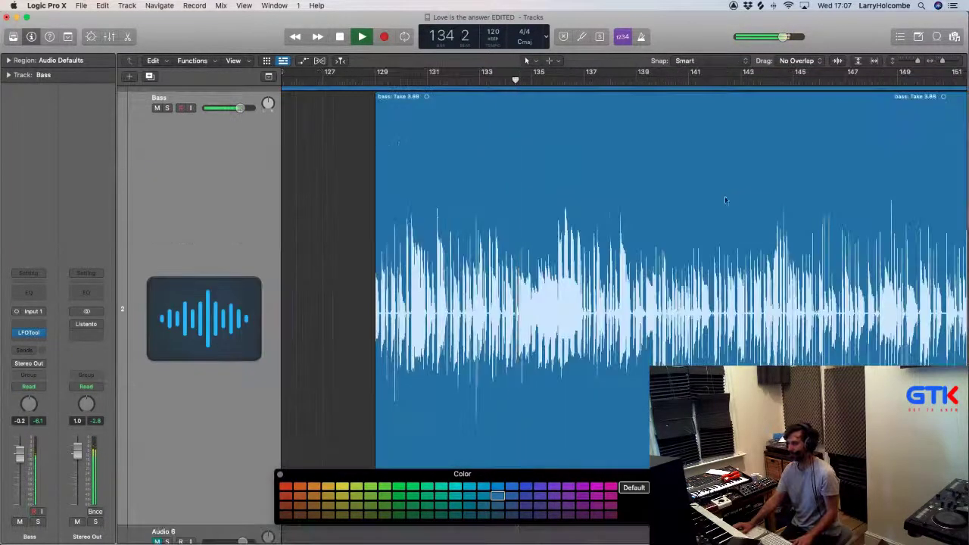
drag(342, 156, 479, 160)
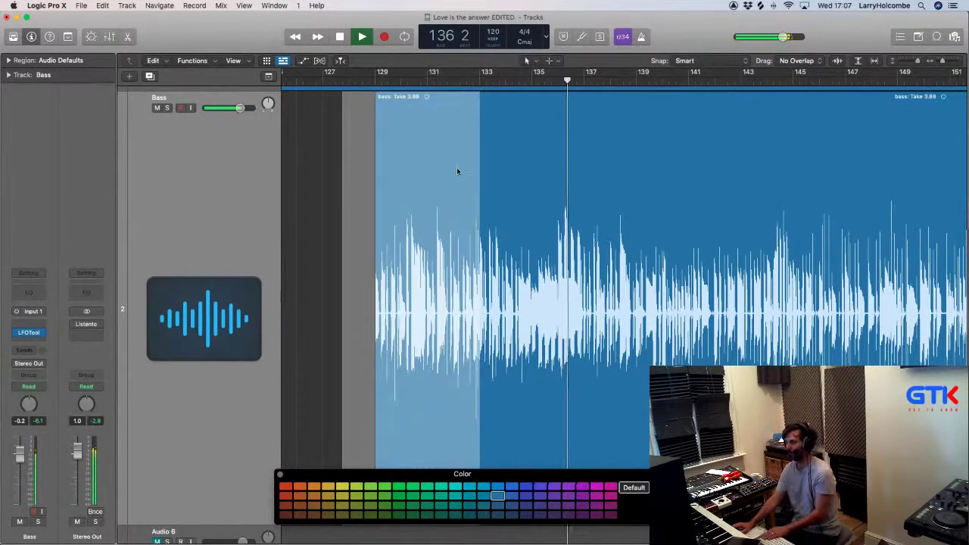
key(Delete)
drag(451, 170, 566, 171)
key(Delete)
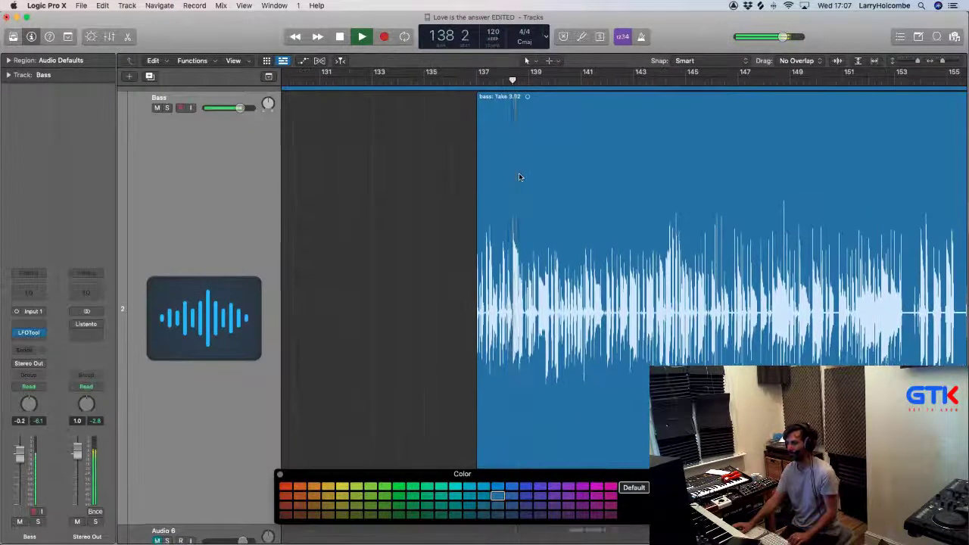
Step: Delete the bass audio from bar 137 to bar 145
scroll(519, 176, down, 2)
scroll(519, 175, left, 2)
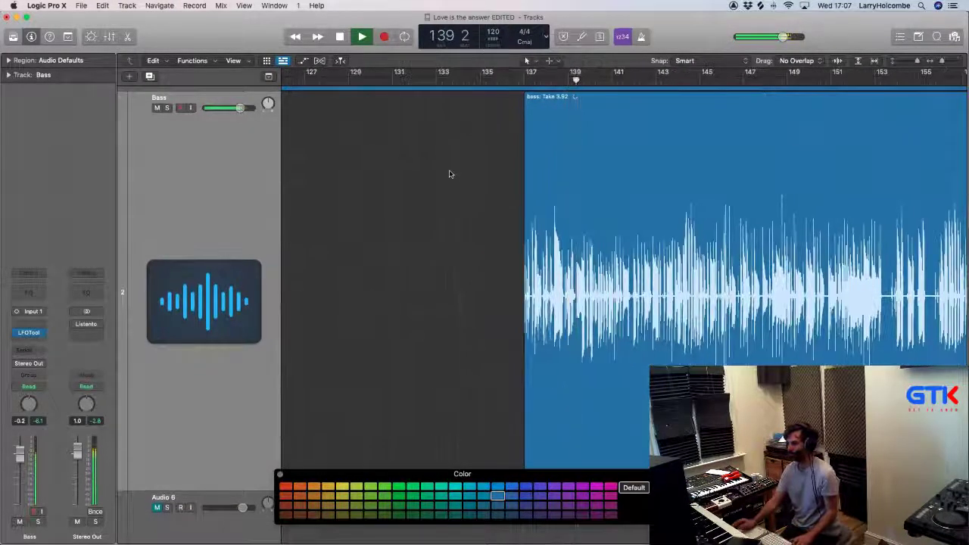
key(super+Up)
key(super+Up)
key(super+Up)
key(Up)
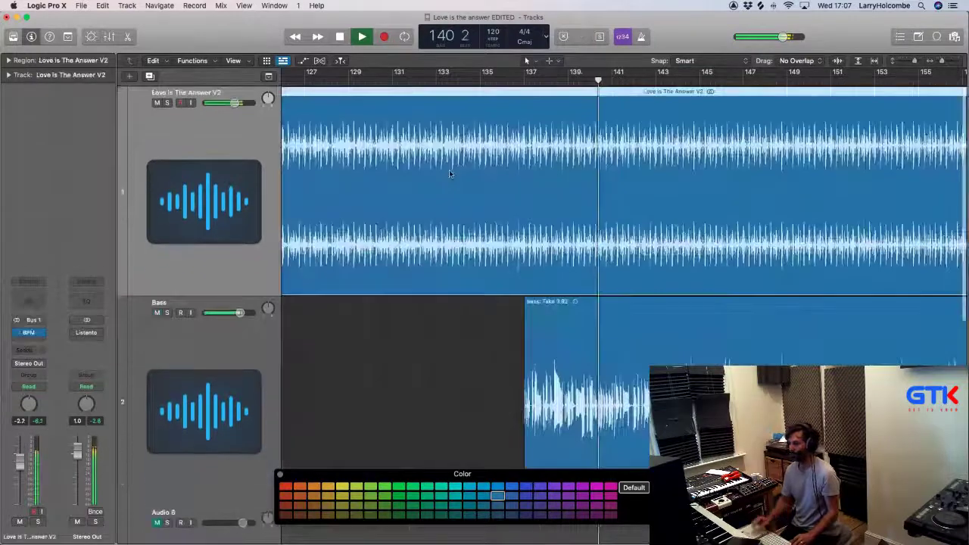
scroll(435, 208, down, 3)
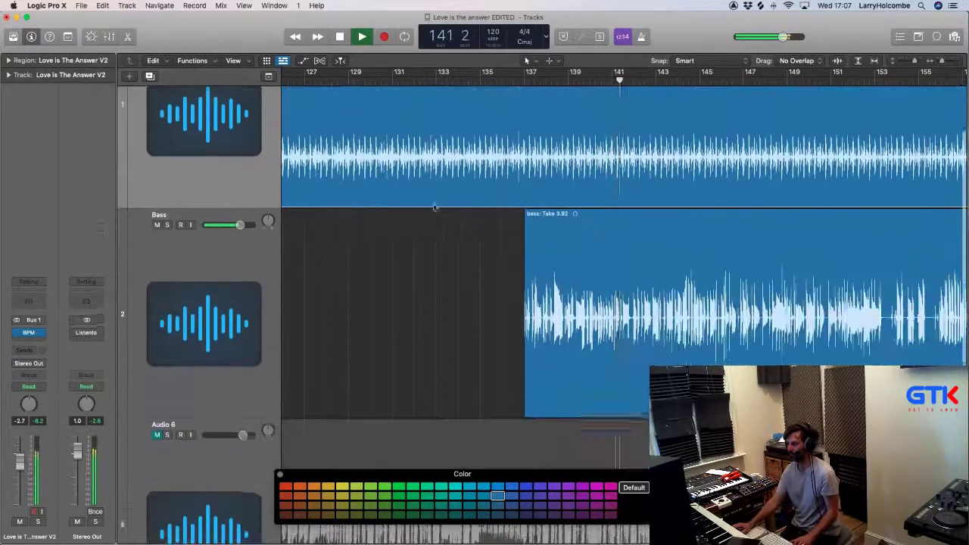
scroll(435, 208, right, 2)
drag(454, 260, 569, 263)
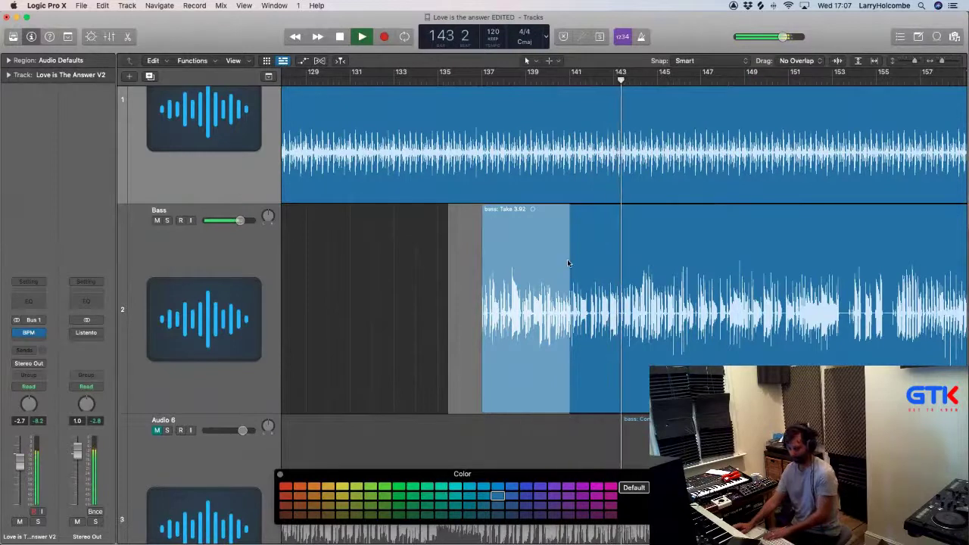
key(Delete)
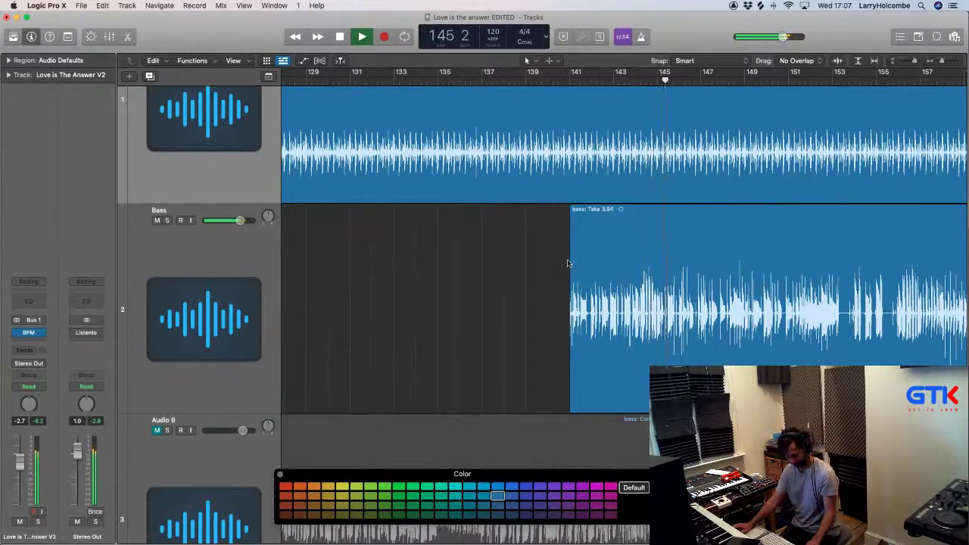
drag(520, 252, 657, 248)
key(Delete)
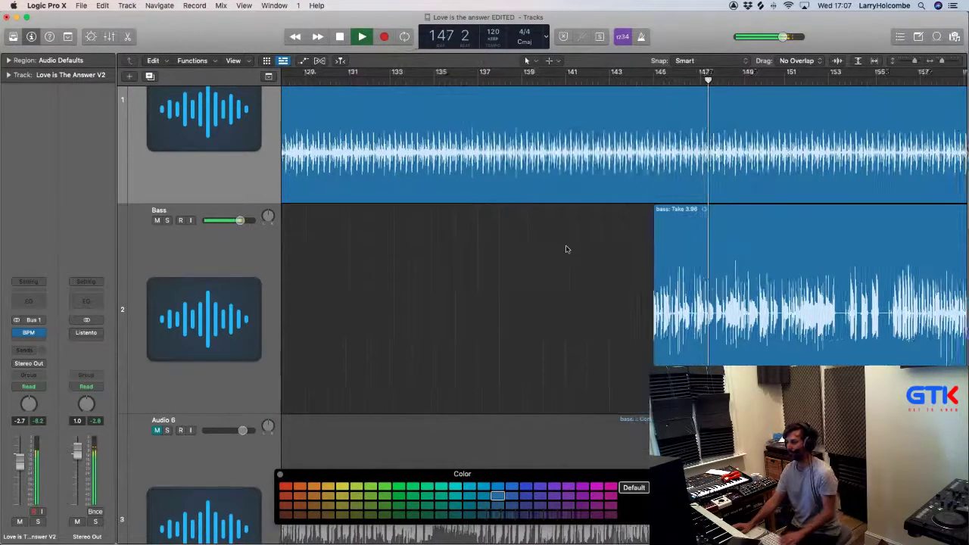
Step: Separate bars 145 to 149 of the bass into their own region and colour it turquoise
scroll(565, 246, down, 3)
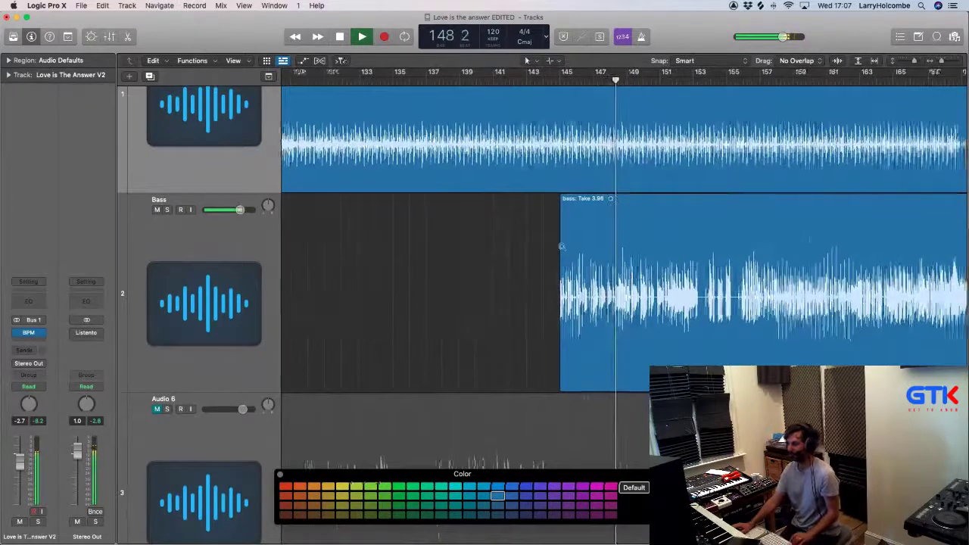
scroll(559, 247, down, 2)
scroll(573, 226, up, 6)
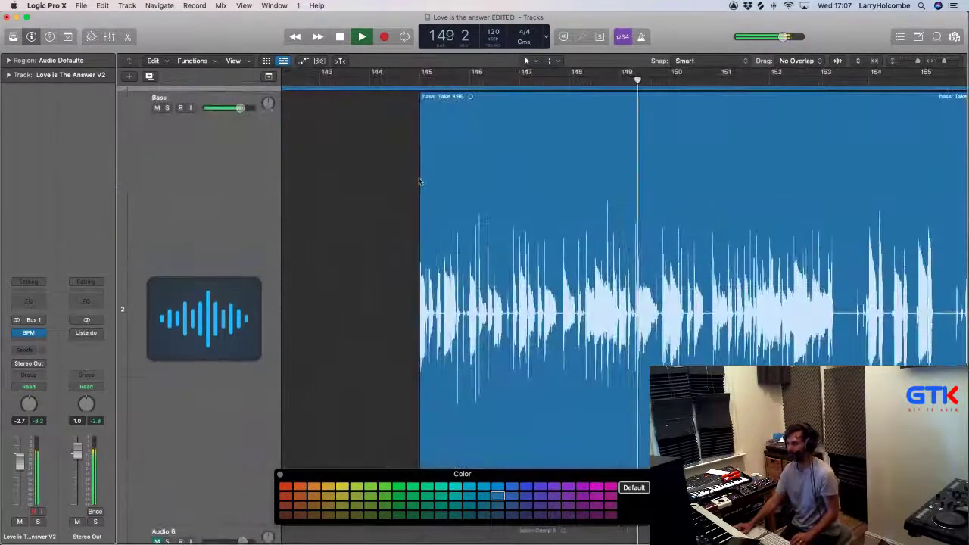
drag(405, 212, 622, 180)
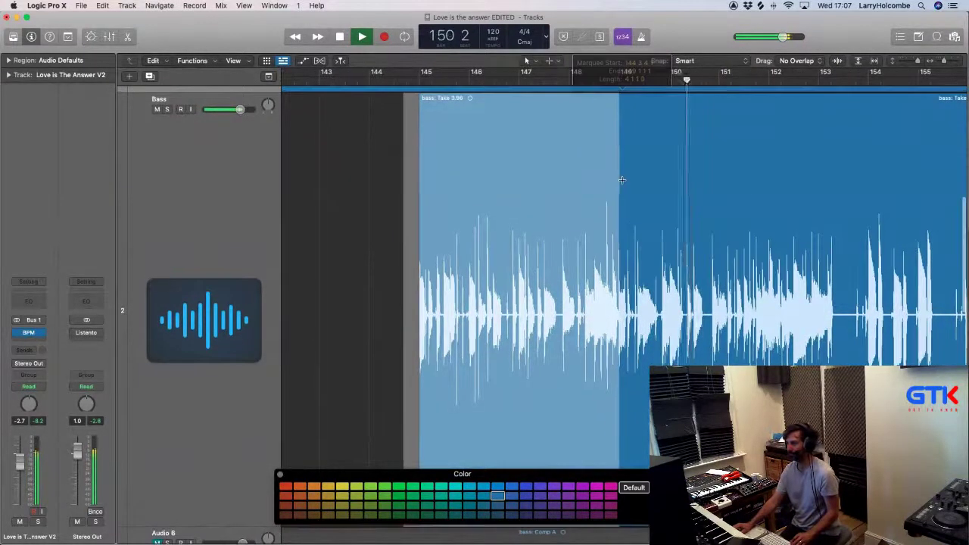
click(582, 166)
click(457, 487)
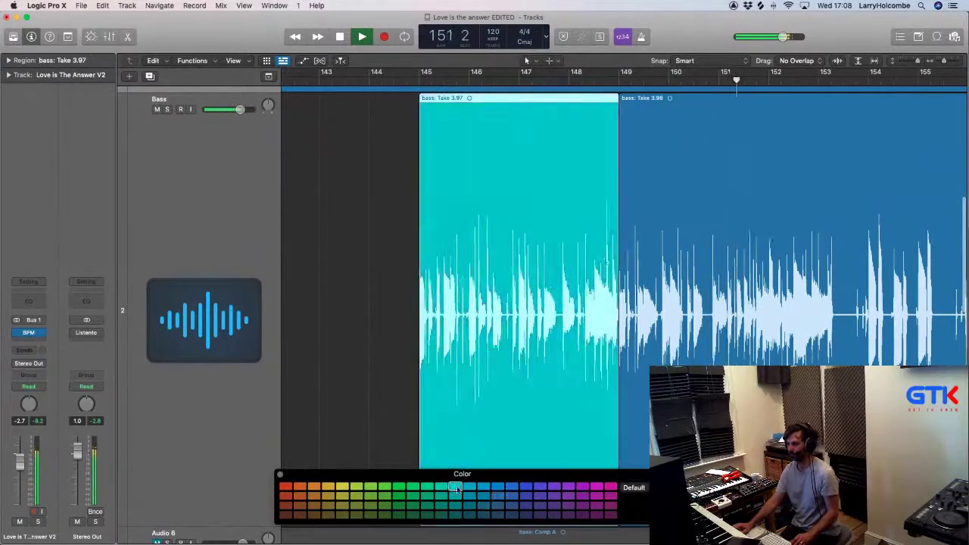
Step: Loop playback over bars 149 to 153, separate that bass section into its own region and colour it yellow
drag(626, 76, 620, 103)
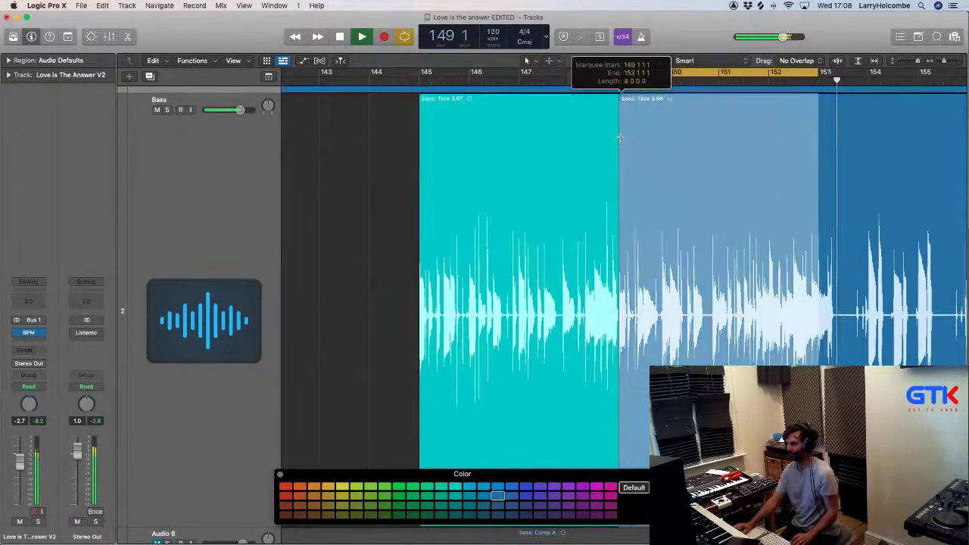
click(659, 126)
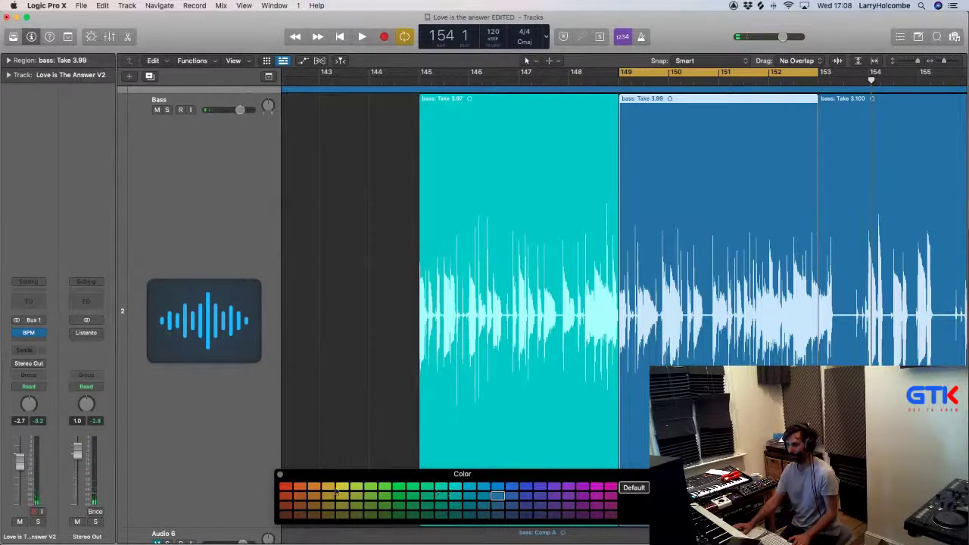
click(342, 487)
click(337, 346)
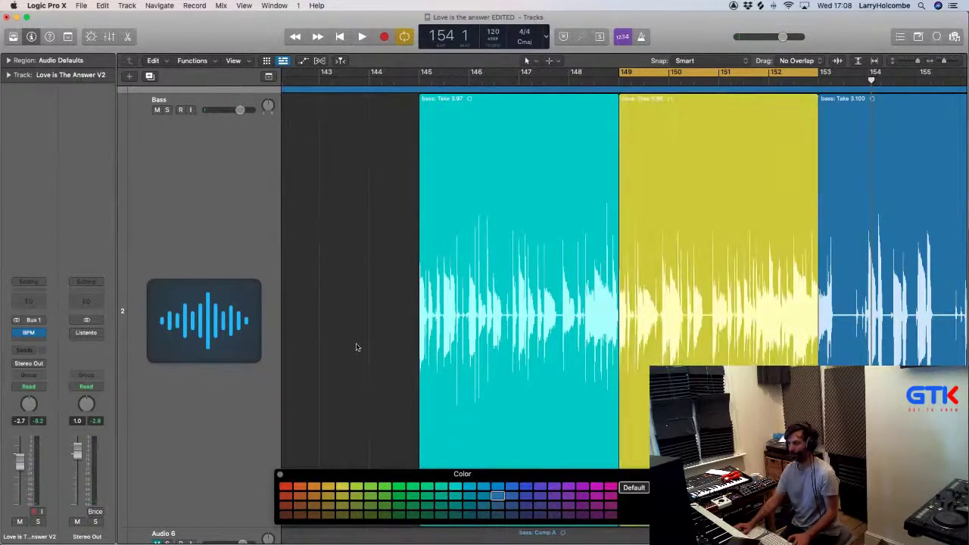
Step: Loop playback over bars 149 to 153 and lower the Bass track's volume to -3.6 dB
key(space)
key(x)
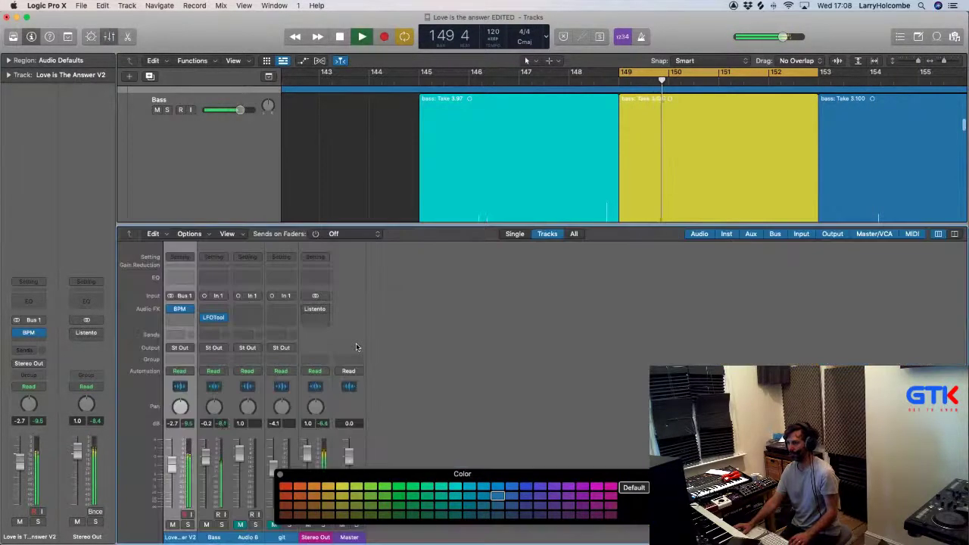
key(x)
click(233, 459)
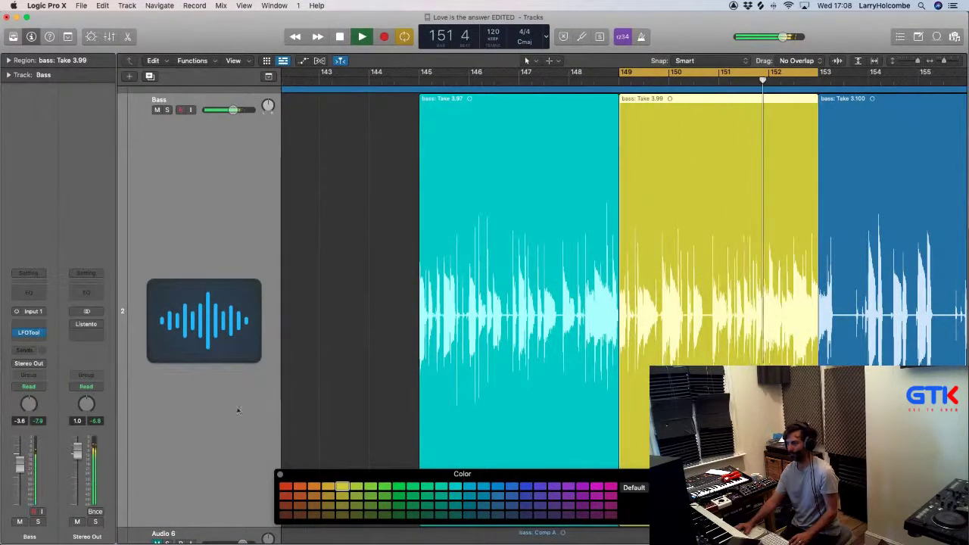
Step: Loop playback over bar 151 alone to listen closely to that part of the bass
drag(731, 73, 766, 75)
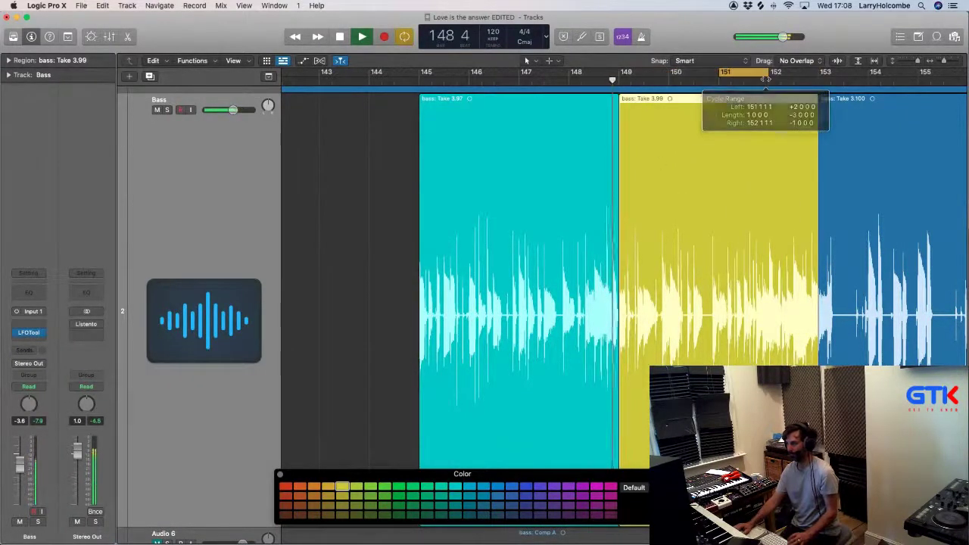
key(super+Up)
key(super+Up)
key(super+Up)
key(super+Up)
key(super+Up)
key(super+Up)
key(super+Up)
key(super+Up)
key(super+Up)
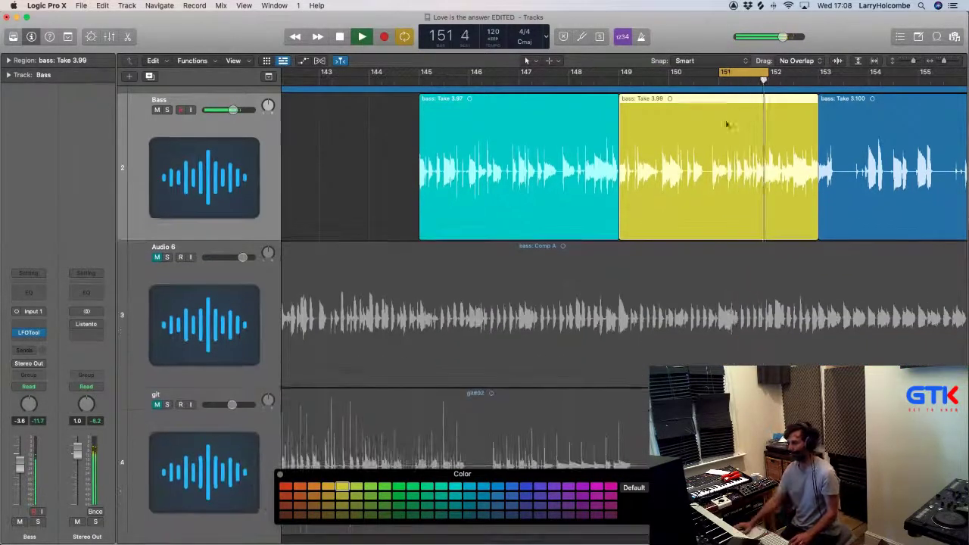
Step: Check the channel levels in the mixer and close the colour palette
key(x)
key(x)
key(x)
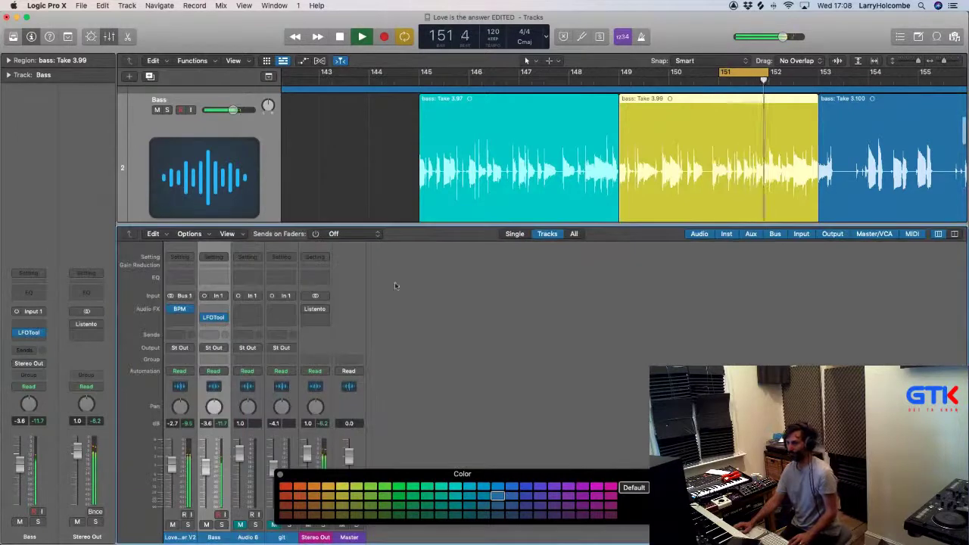
click(280, 474)
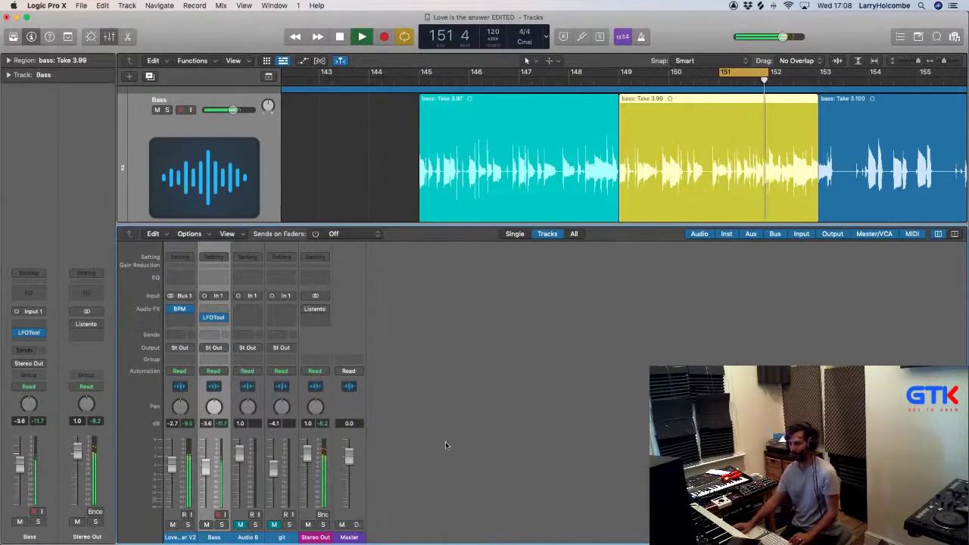
key(x)
key(x)
key(x)
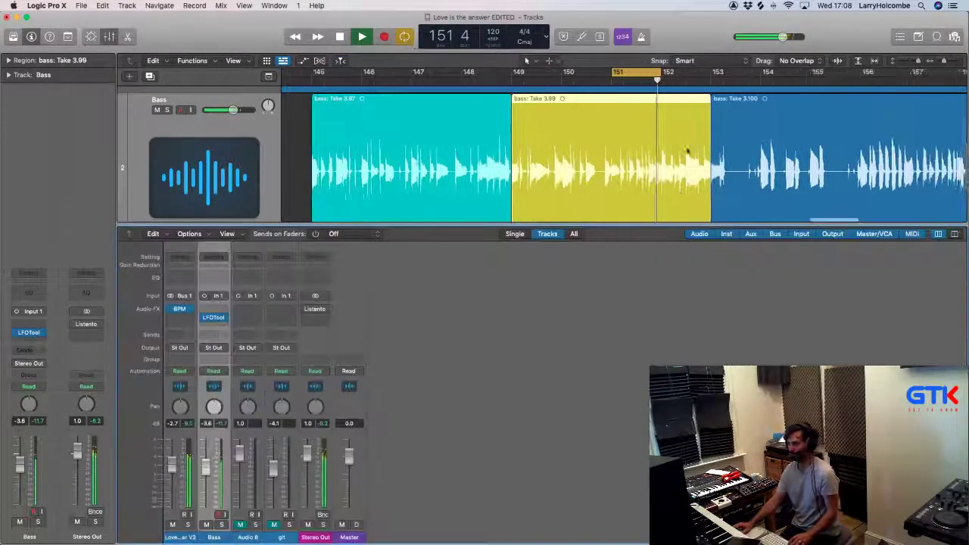
Step: Turn off looping and listen to the remaining bass from bar 153 to bar 169
drag(641, 75, 742, 75)
scroll(710, 104, left, 3)
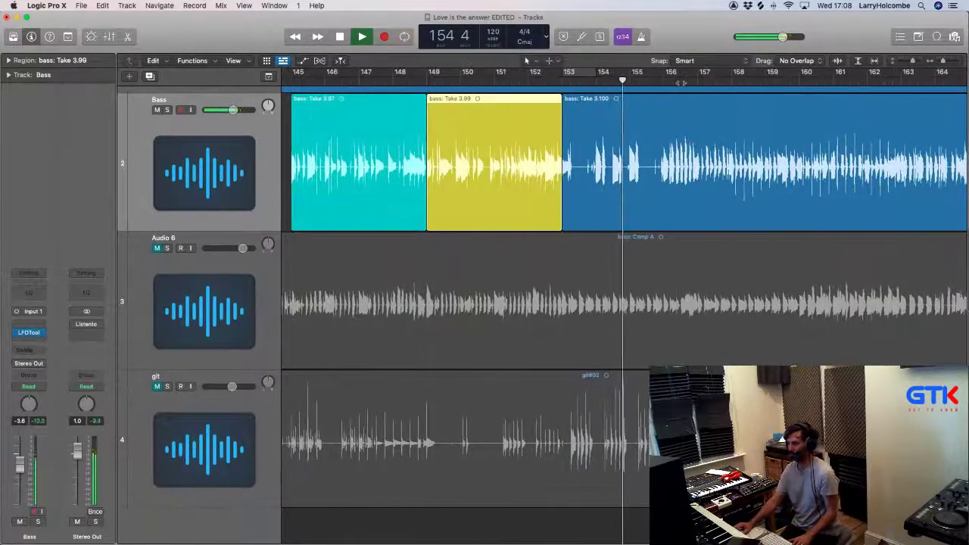
key(super+Up)
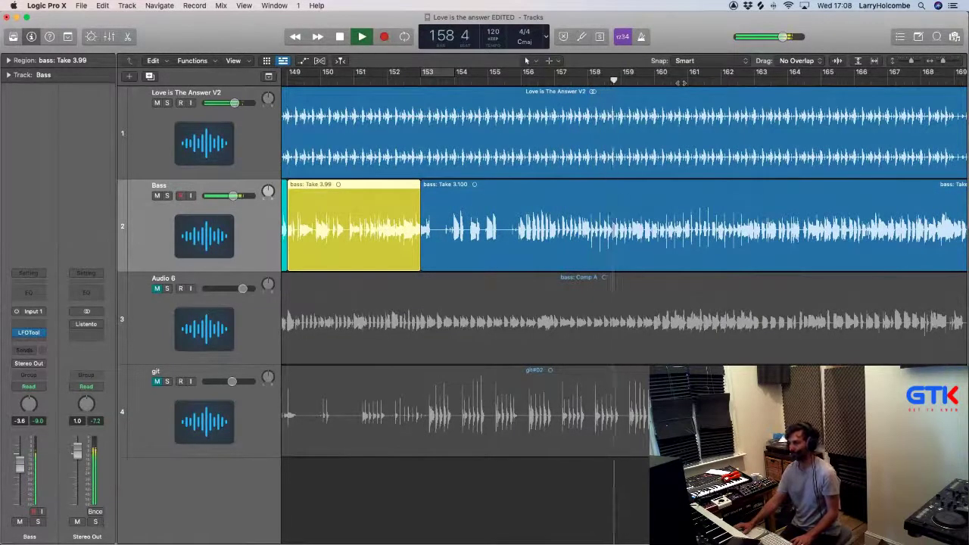
scroll(680, 82, right, 3)
scroll(681, 82, down, 2)
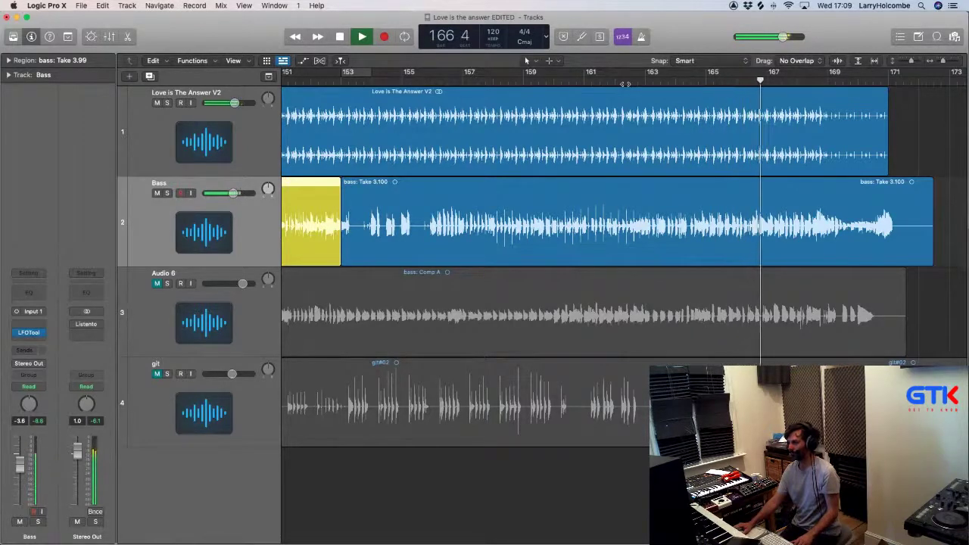
scroll(739, 148, down, 4)
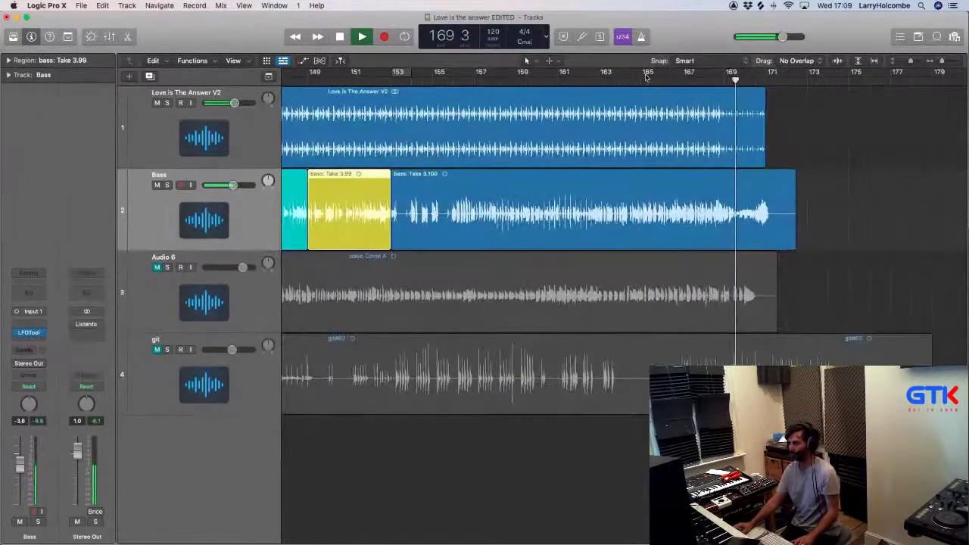
Step: Loop playback over bars 165 to 167, separate that bass section into its own region and colour it magenta
drag(644, 76, 680, 78)
key(space)
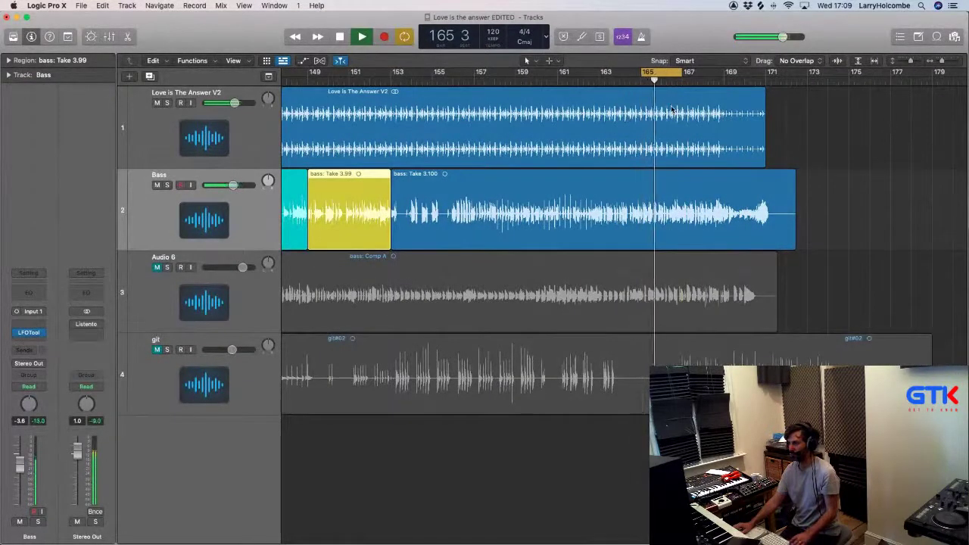
click(637, 185)
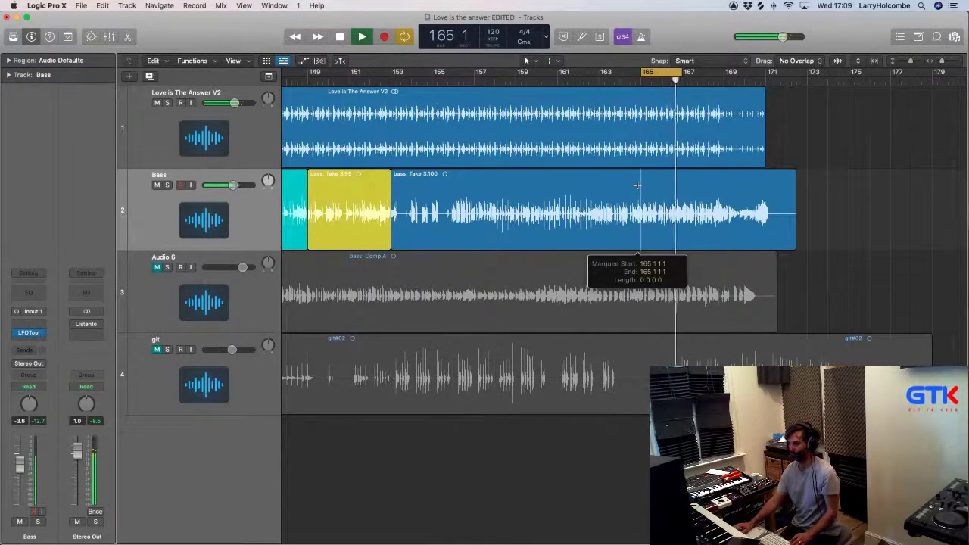
drag(637, 186, 680, 186)
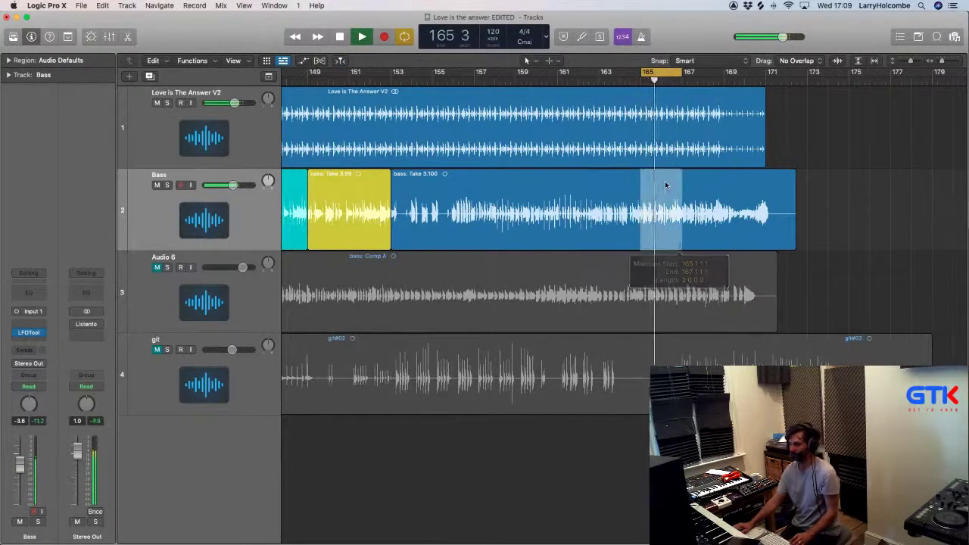
click(664, 187)
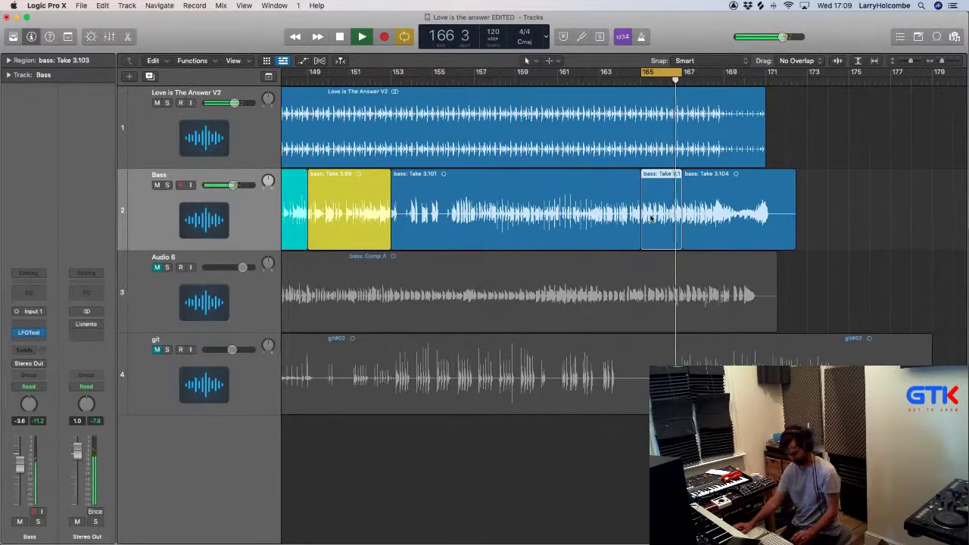
key(alt+c)
click(611, 488)
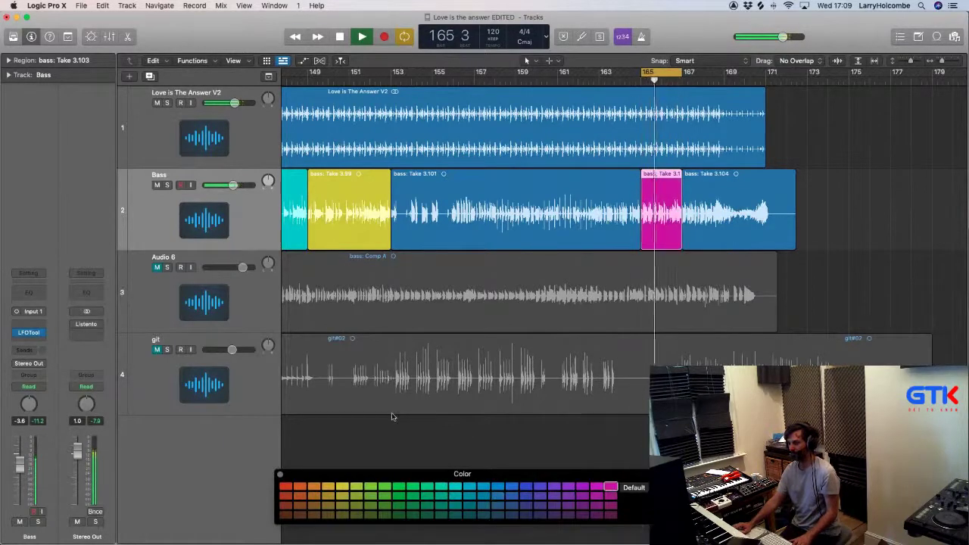
click(280, 473)
Step: Audition bars 157 to 161 in a loop, turn looping off and listen from bars 129 and 137
key(z)
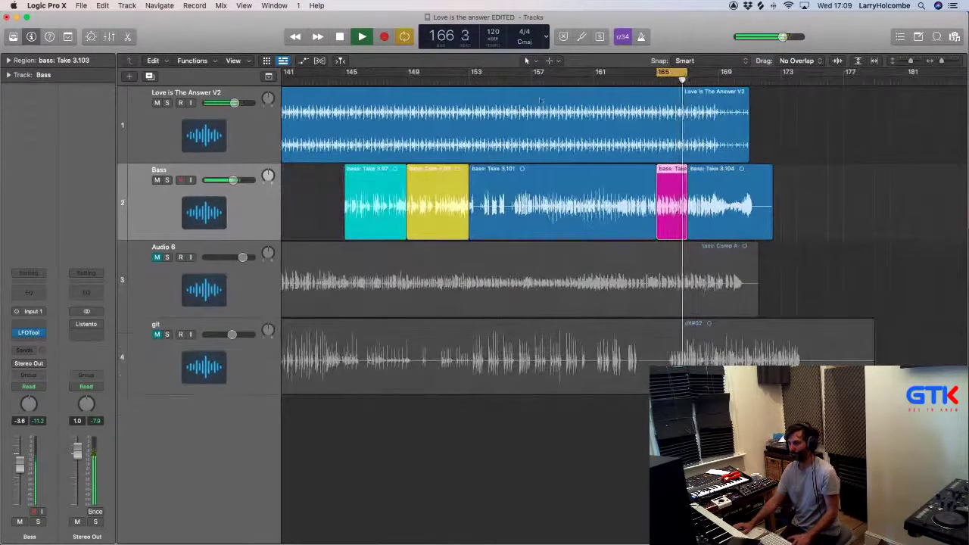
drag(542, 76, 595, 76)
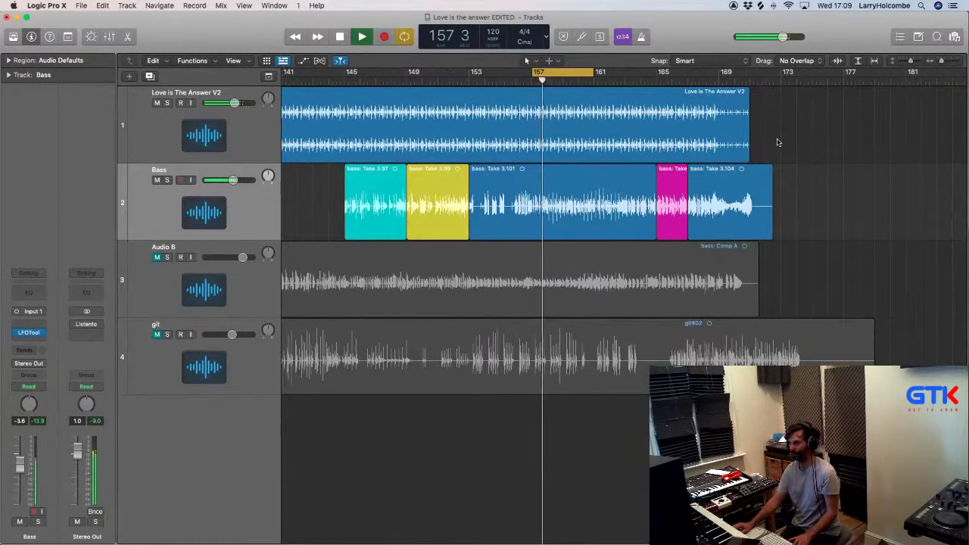
scroll(777, 141, down, 2)
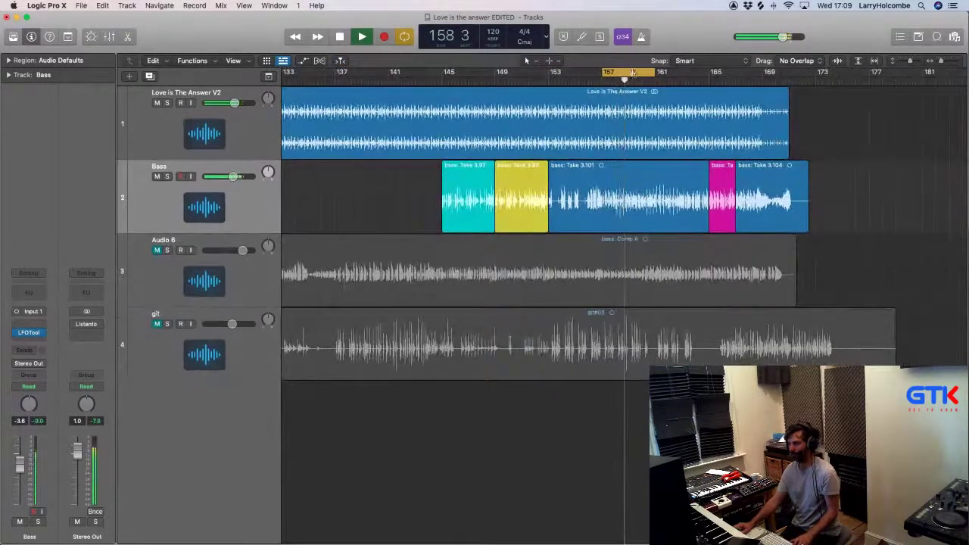
key(c)
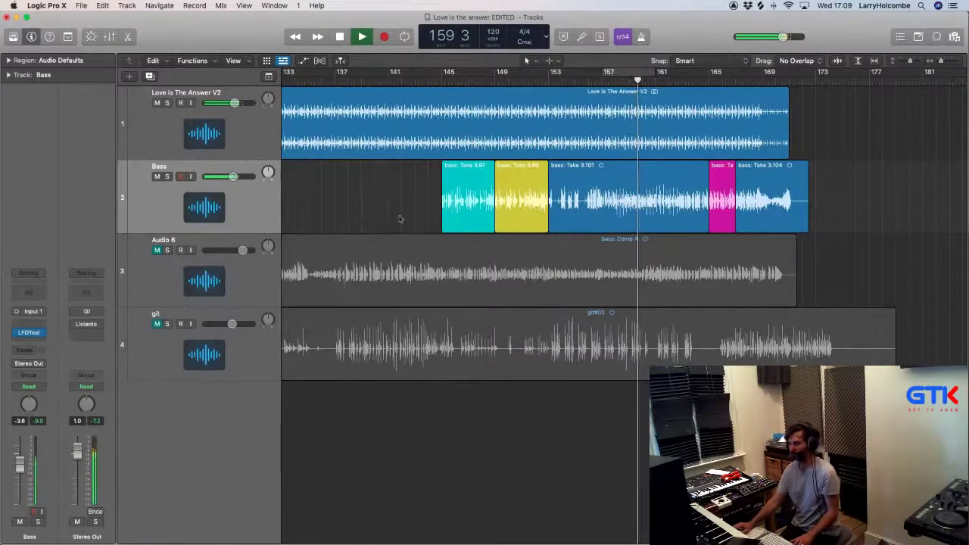
scroll(414, 142, left, 5)
scroll(414, 141, down, 3)
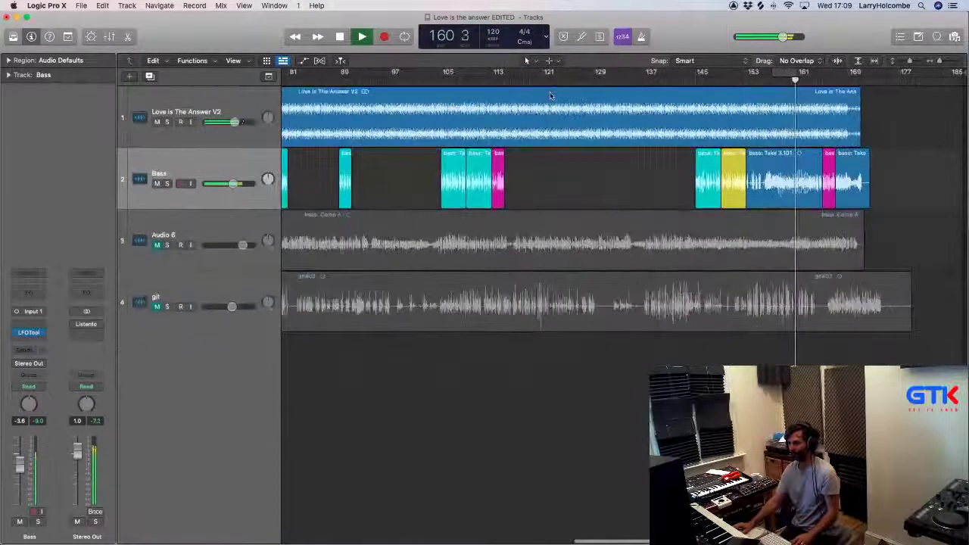
click(594, 81)
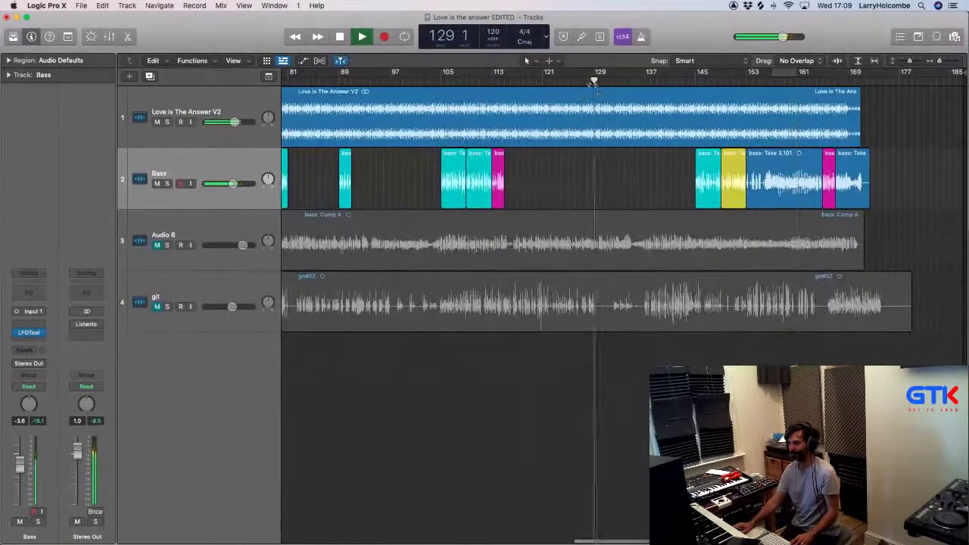
click(646, 81)
Step: Split the Love is The Answer V2 audio at bars 137, 145, 157 and 165, and loop playback over bars 157 to 161
drag(644, 94, 804, 96)
click(679, 98)
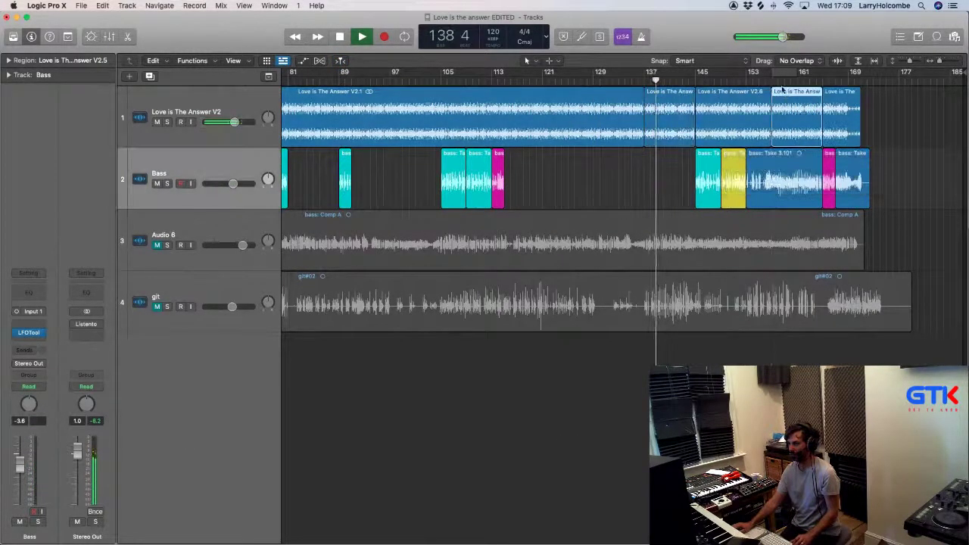
click(878, 118)
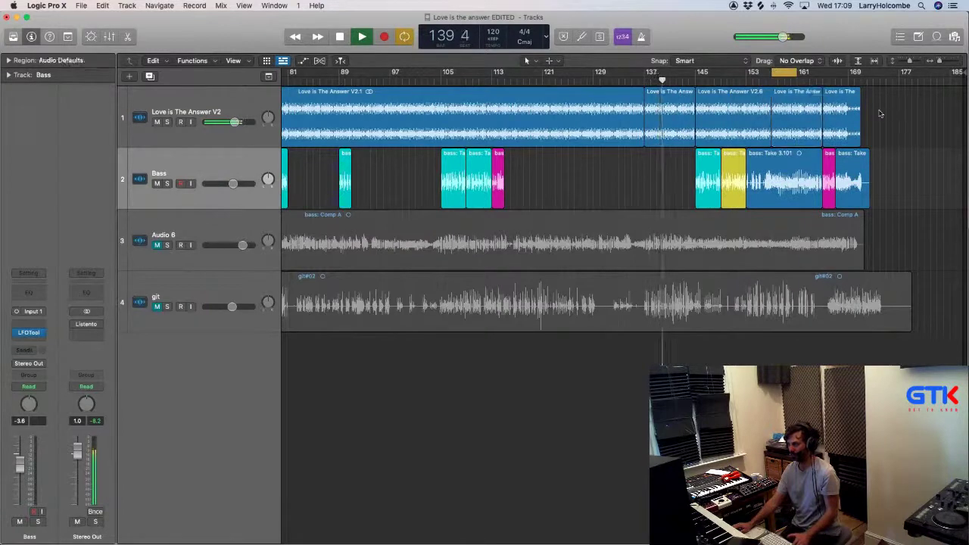
key(space)
key(space)
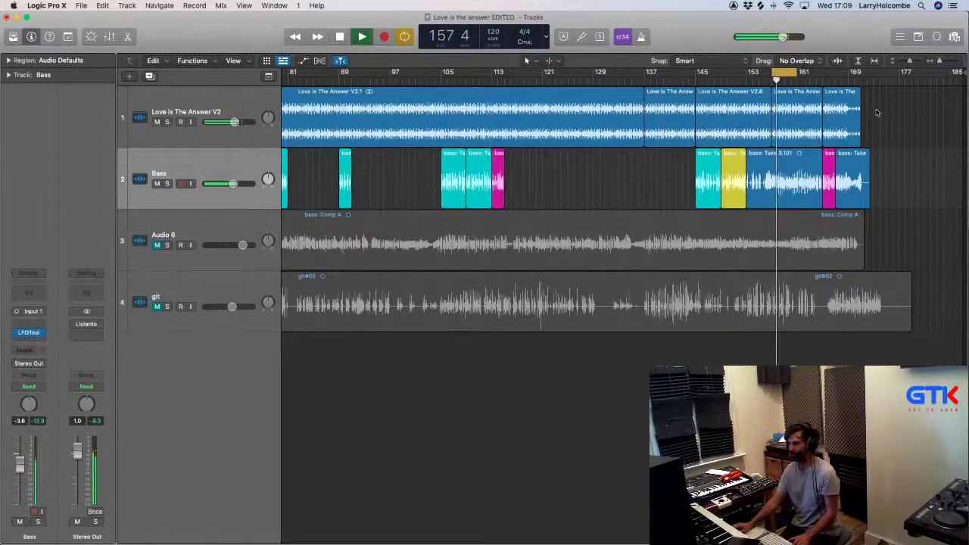
Step: Delete the Love is The Answer V2 region between bars 157 and 165 and extend the preceding region to fill the gap
scroll(850, 119, down, 3)
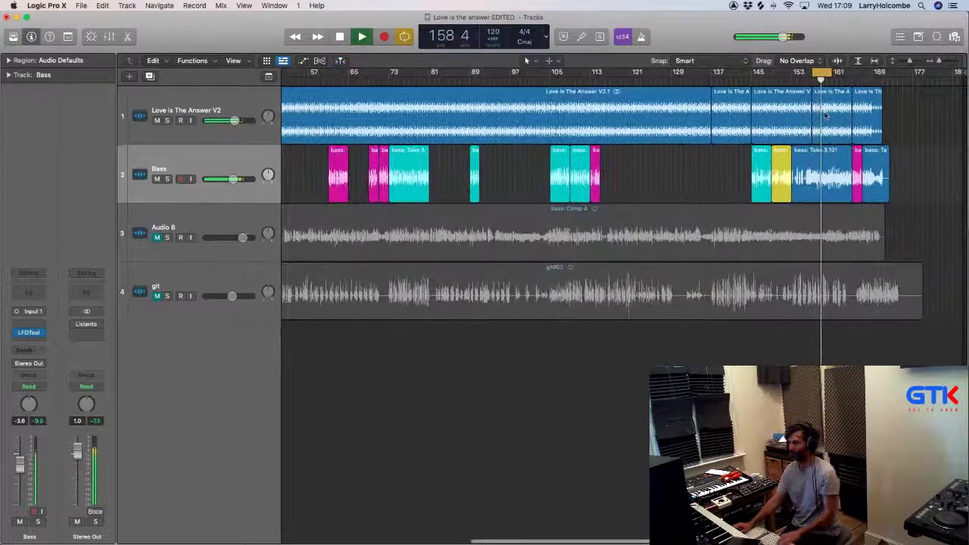
click(826, 115)
key(Delete)
key(space)
click(805, 115)
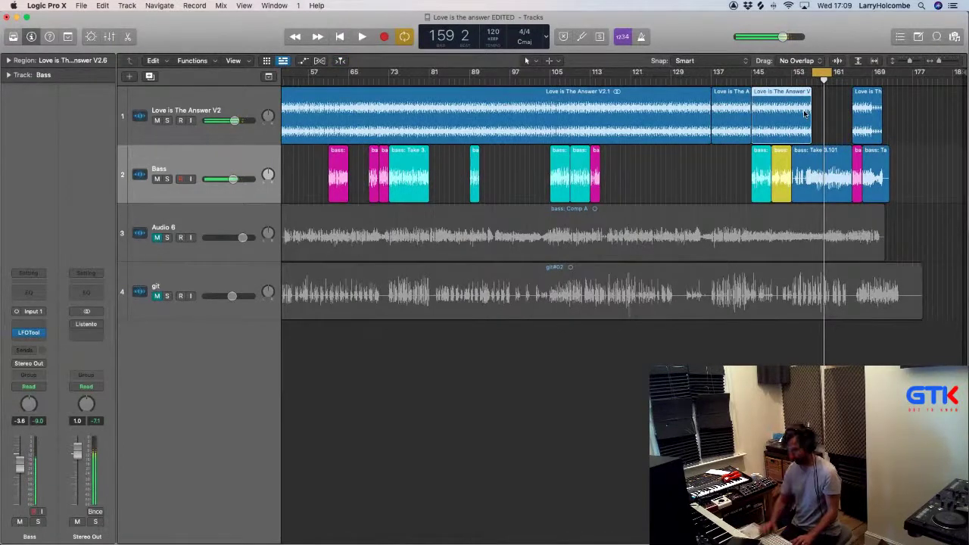
key(shift+backslash)
Step: Delete the bass regions between bars 153 and 165 and from bar 167 to the end
click(815, 188)
key(Delete)
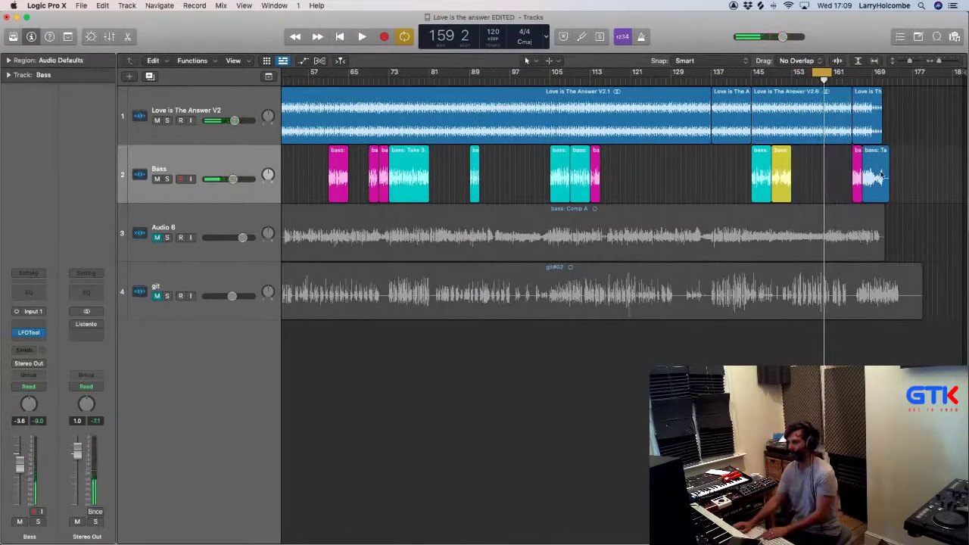
click(881, 173)
key(Delete)
scroll(849, 190, left, 5)
scroll(849, 188, down, 3)
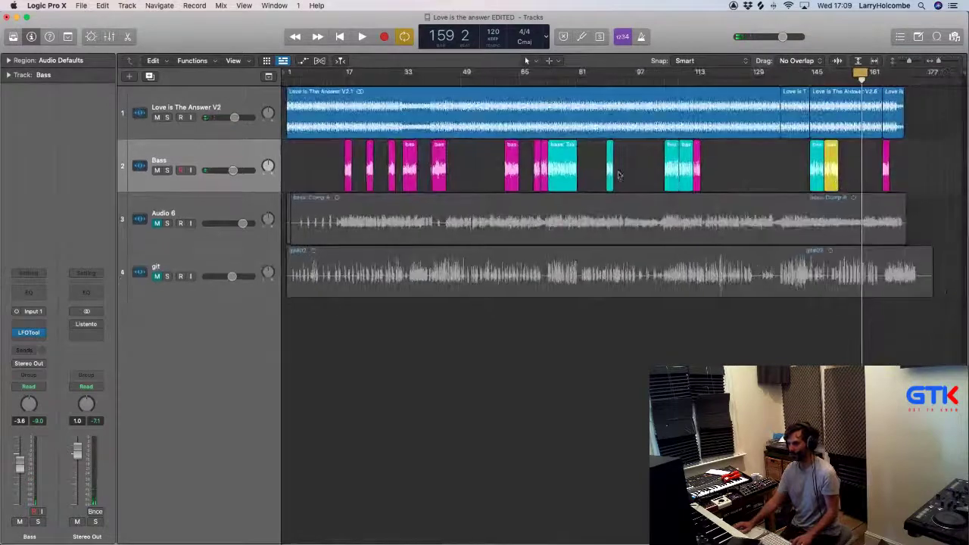
Step: Mute the Bass track, unmute Audio 6, and return the playhead to bar 1 with looping off
click(157, 170)
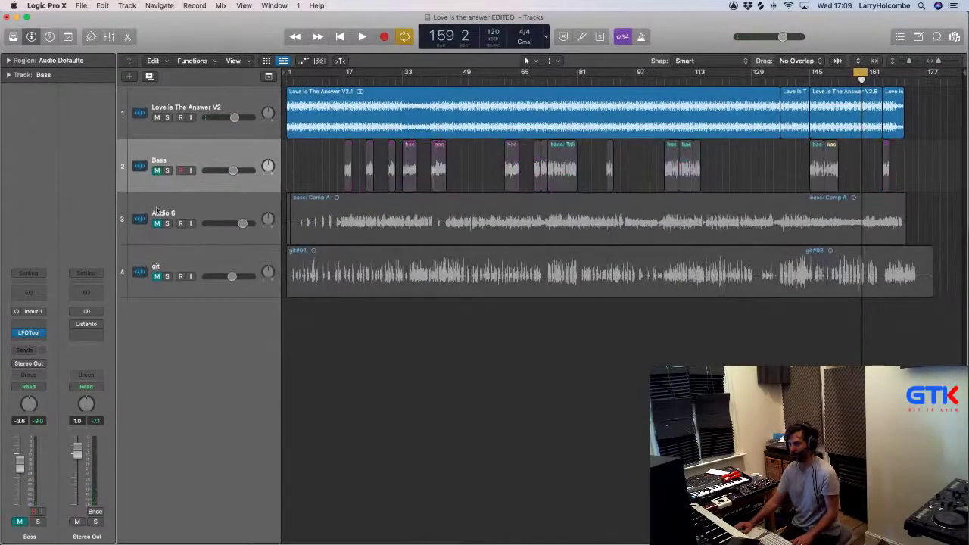
click(157, 223)
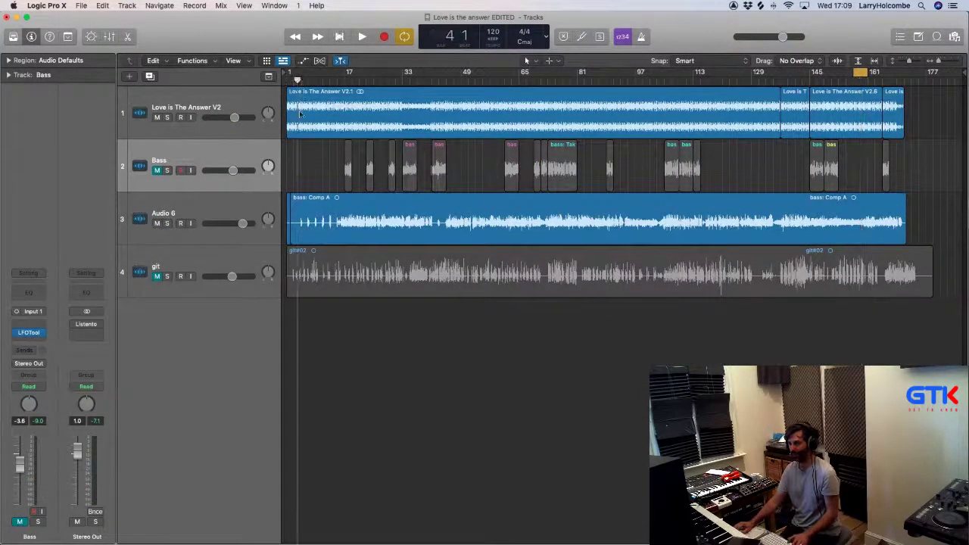
key(space)
key(c)
key(space)
key(Return)
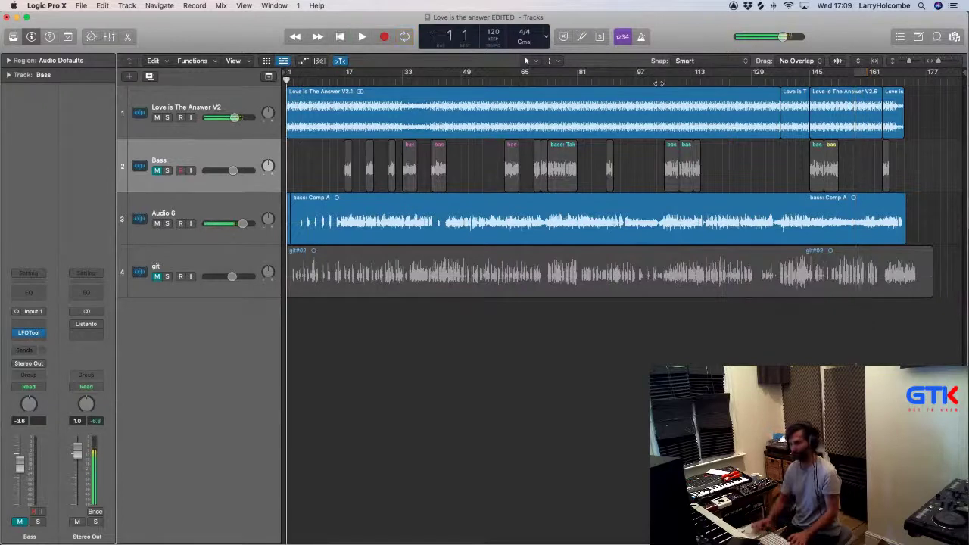
Step: Delete the short region before the main take on Audio 6 and play the song from bar 1
click(292, 202)
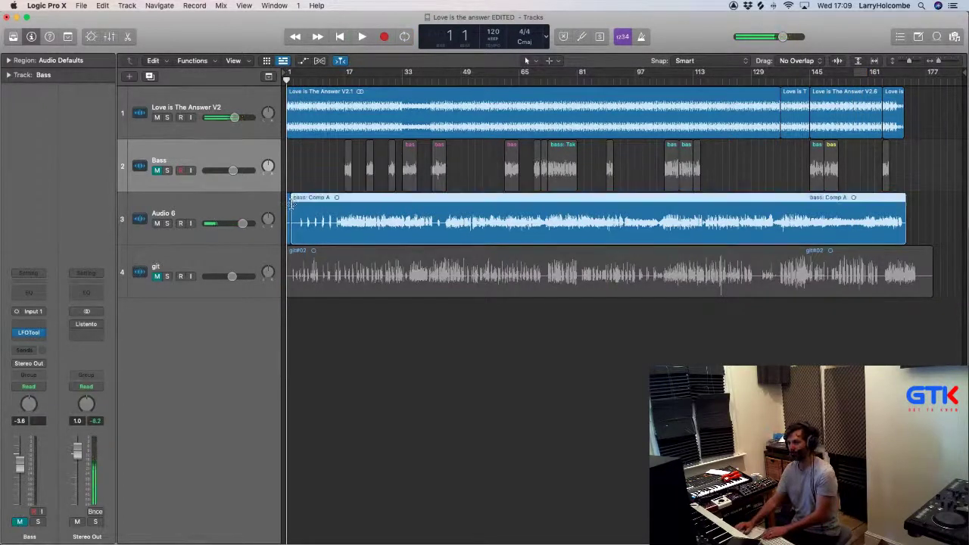
click(289, 199)
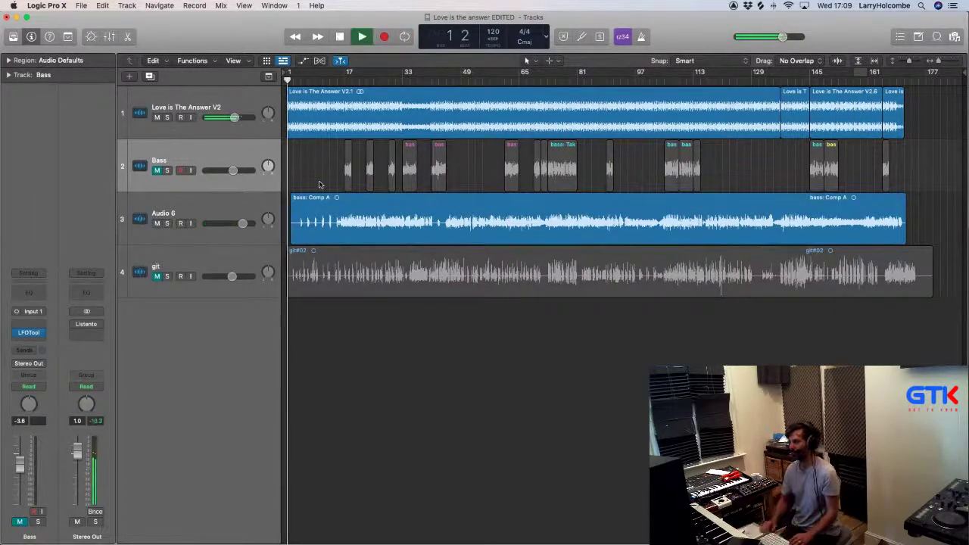
key(super+Right)
key(super+Up)
key(super+Up)
key(super+Right)
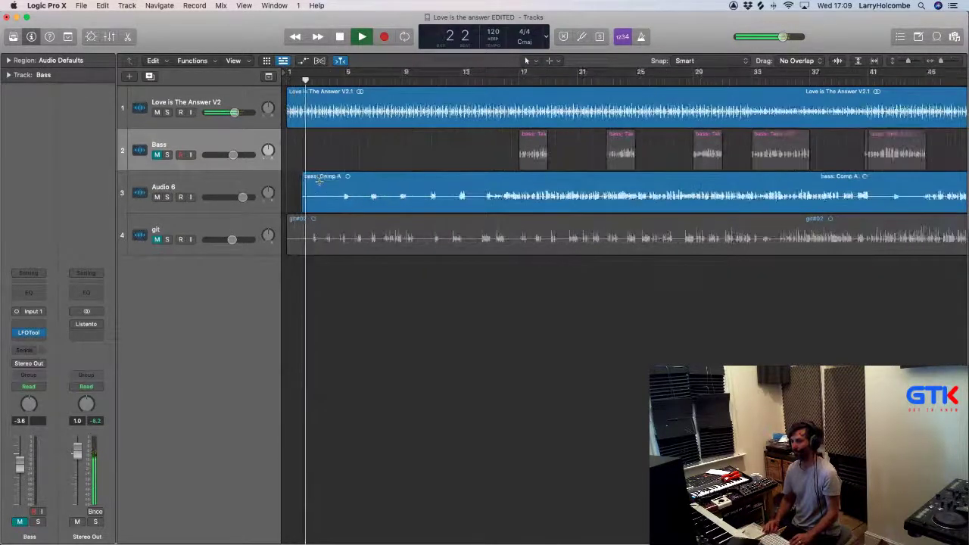
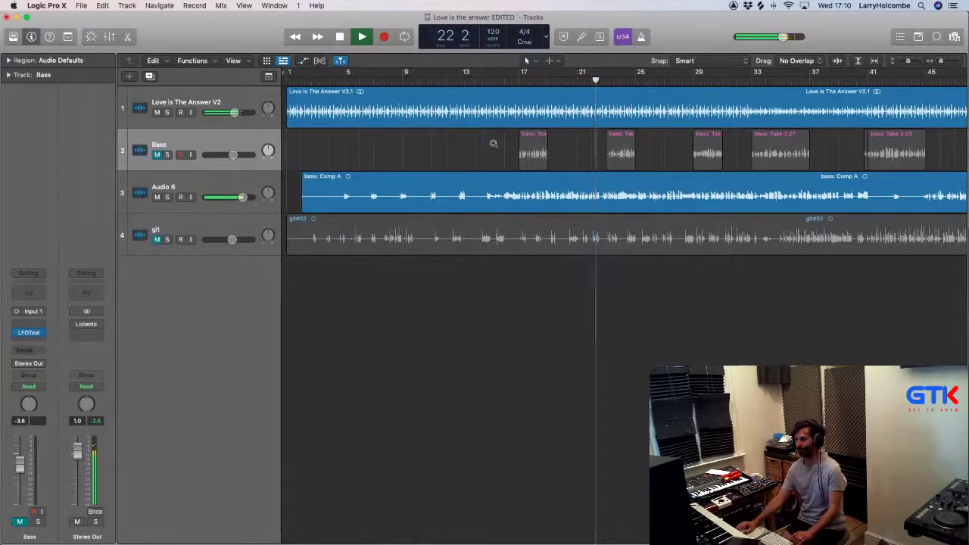
Step: Split the Audio 6 bass take at bars 21 and 25 and colour the section between the cuts yellow
drag(482, 143, 688, 258)
drag(596, 291, 784, 333)
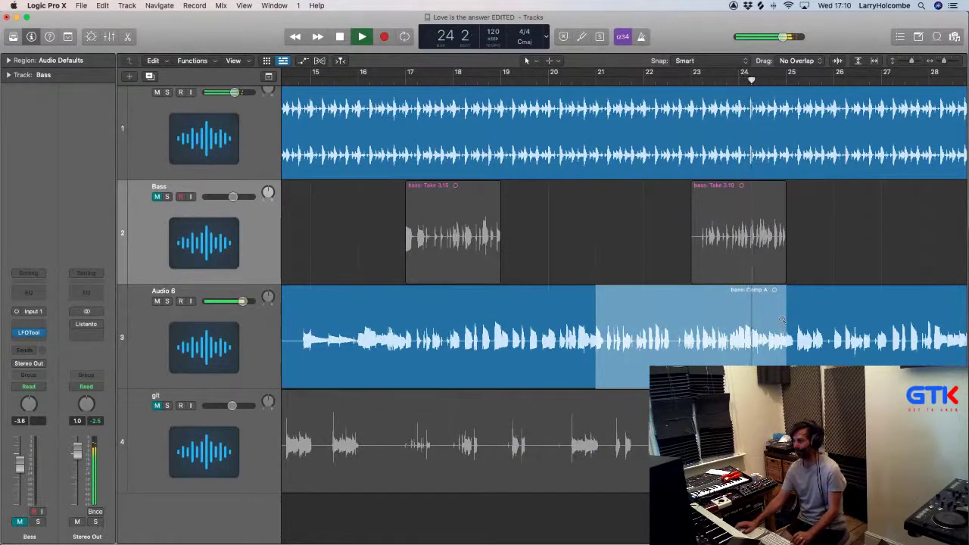
ctrl+alt+click(782, 320)
click(669, 312)
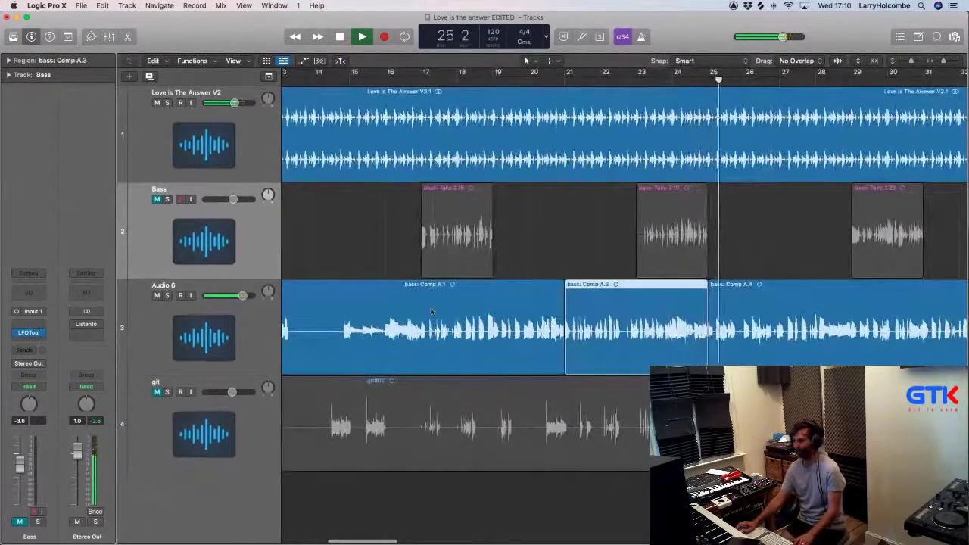
key(alt+c)
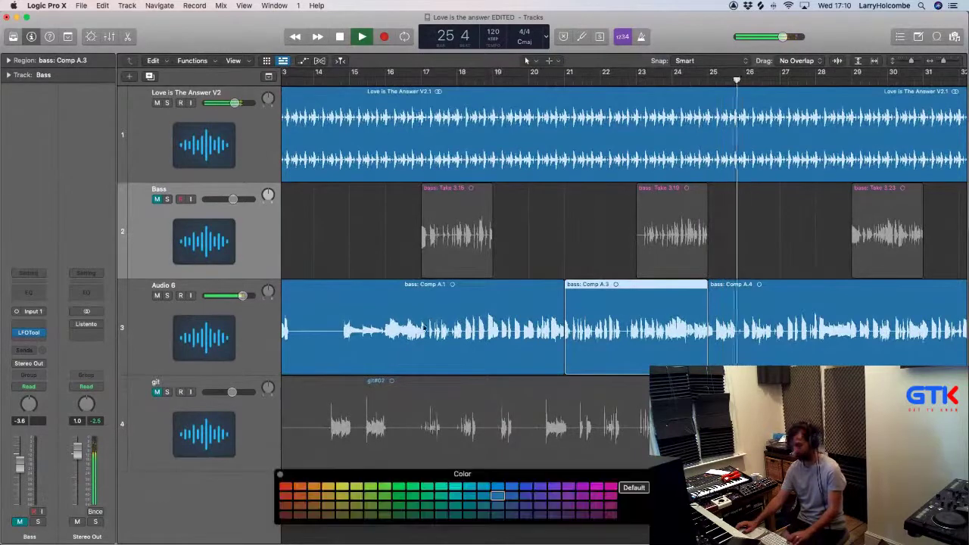
click(342, 489)
click(280, 474)
scroll(508, 154, down, 3)
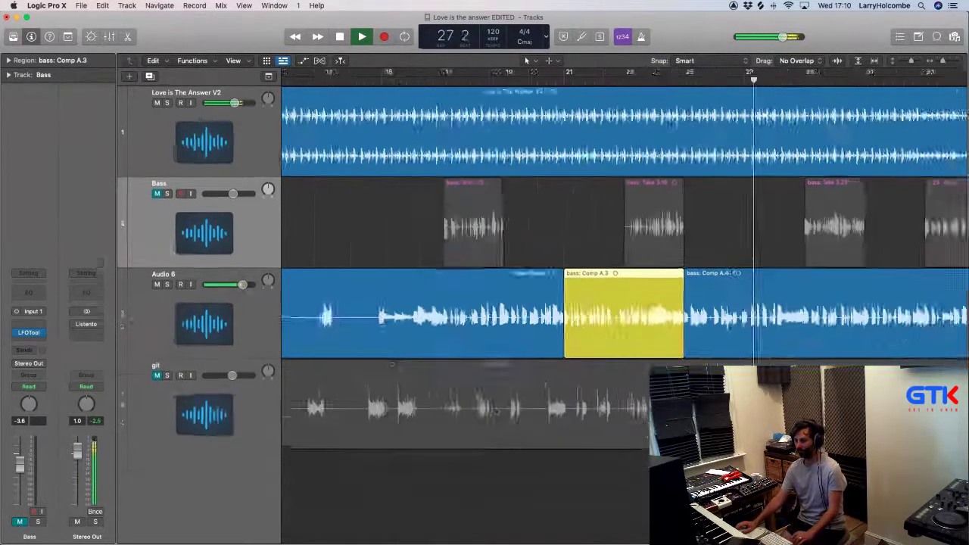
Step: Set the cycle range to bars 21 through 25 and play the yellow section in a loop
scroll(508, 154, right, 3)
key(space)
click(508, 154)
drag(491, 72, 595, 73)
key(space)
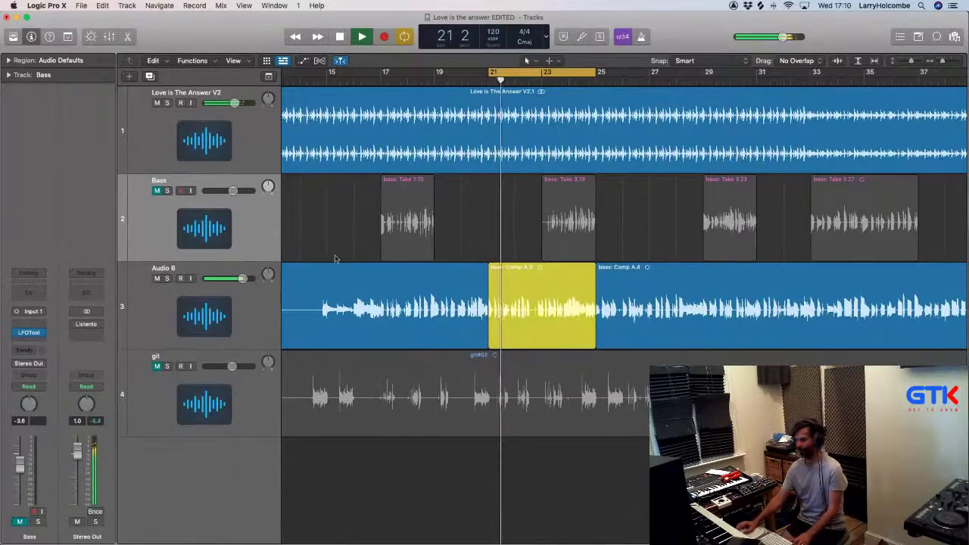
Step: Lower the Audio 6 track's volume to -2.8 dB and copy the Bass track's LFOTool plug-in onto it
click(219, 307)
drag(23, 458, 22, 477)
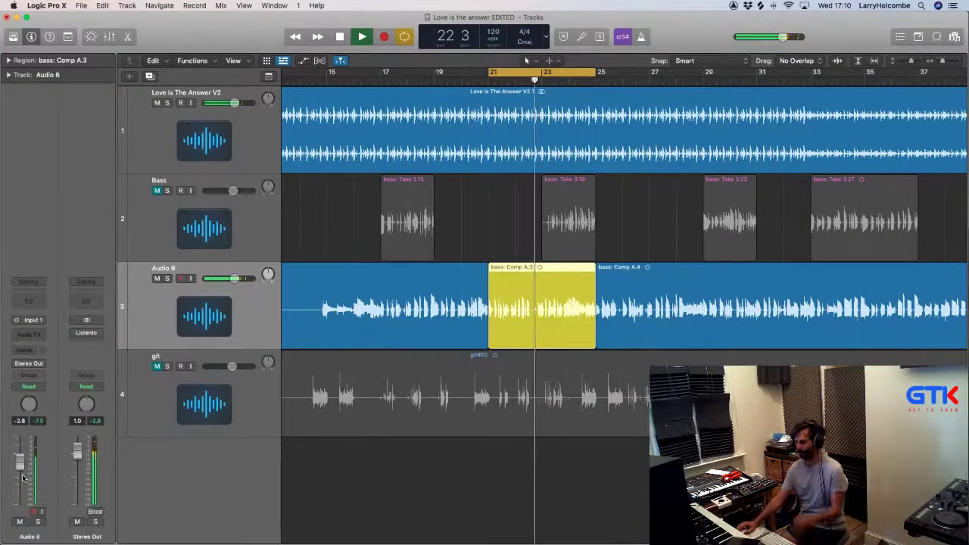
key(x)
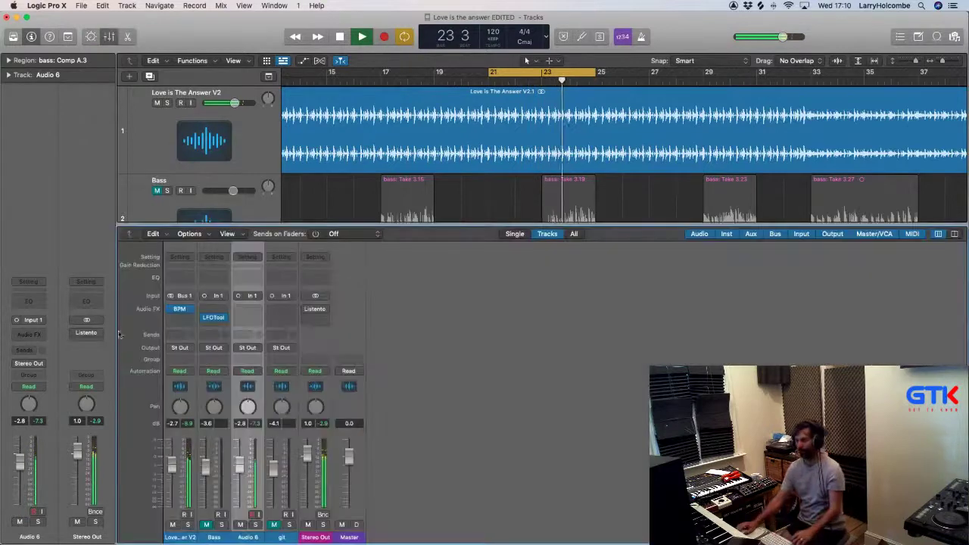
drag(245, 318, 248, 318)
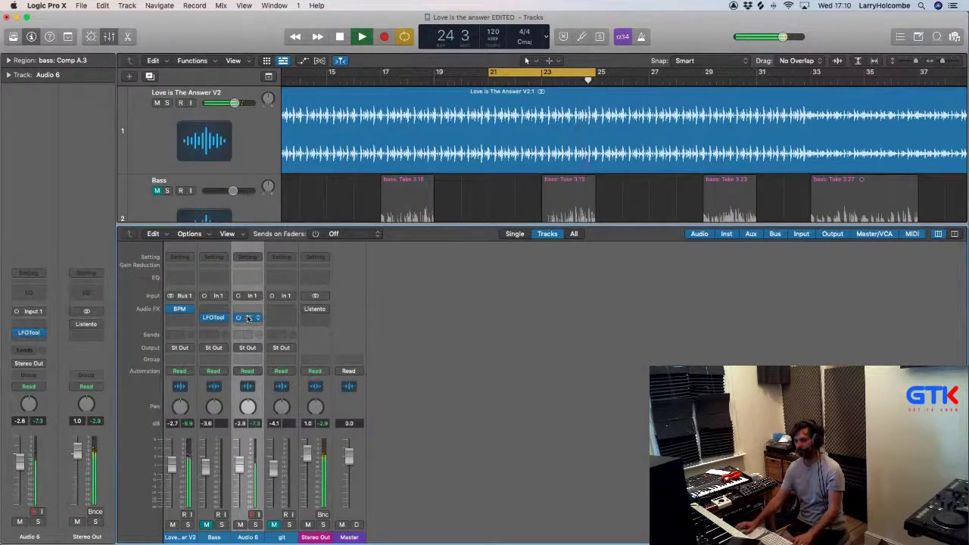
click(248, 318)
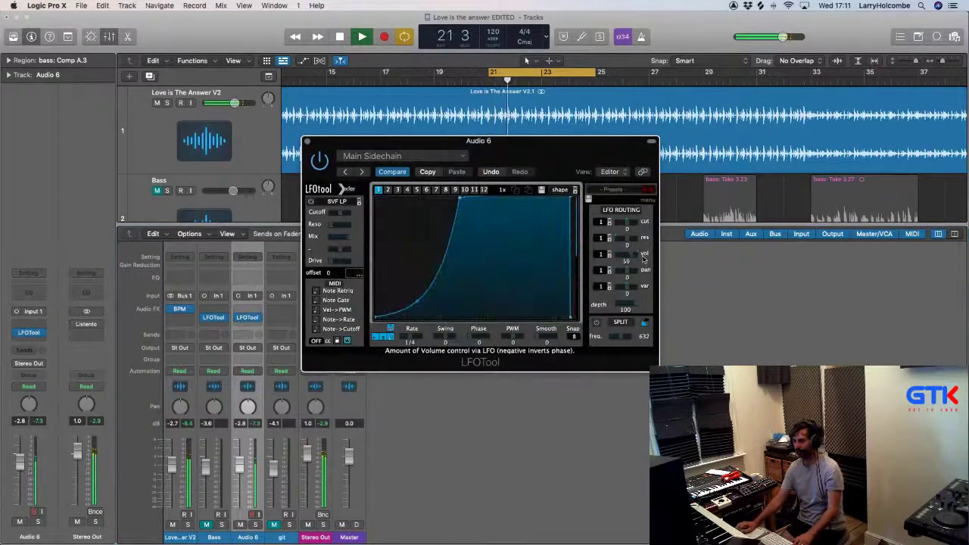
click(307, 142)
key(x)
click(351, 185)
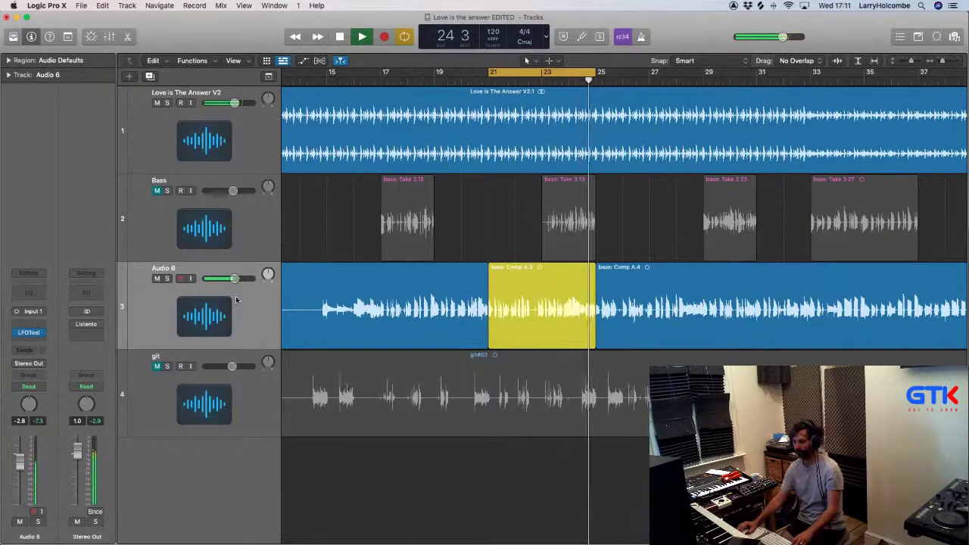
Step: Copy the yellow bass section to a new track that duplicates the Audio 6 settings, and mute the original region
click(589, 303)
key(alt+super+a)
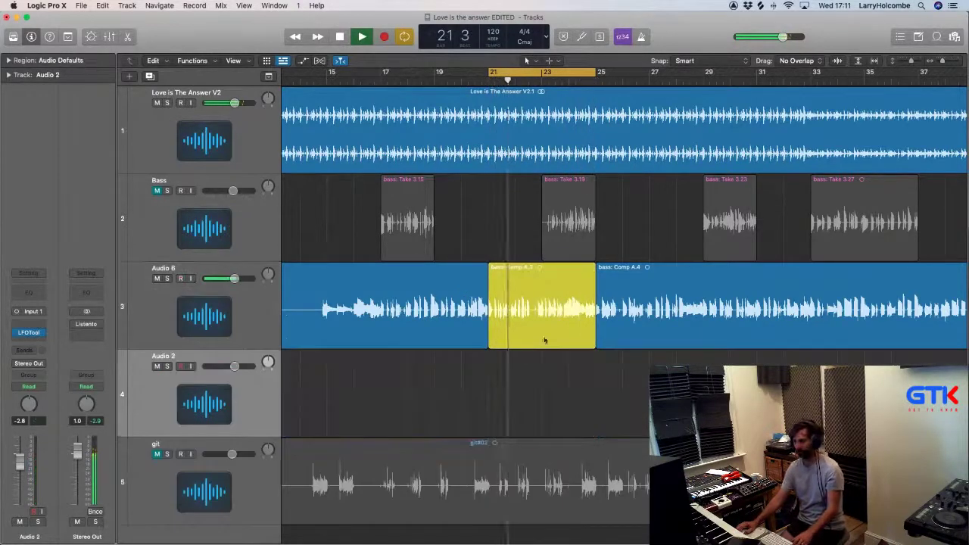
drag(540, 340, 541, 393)
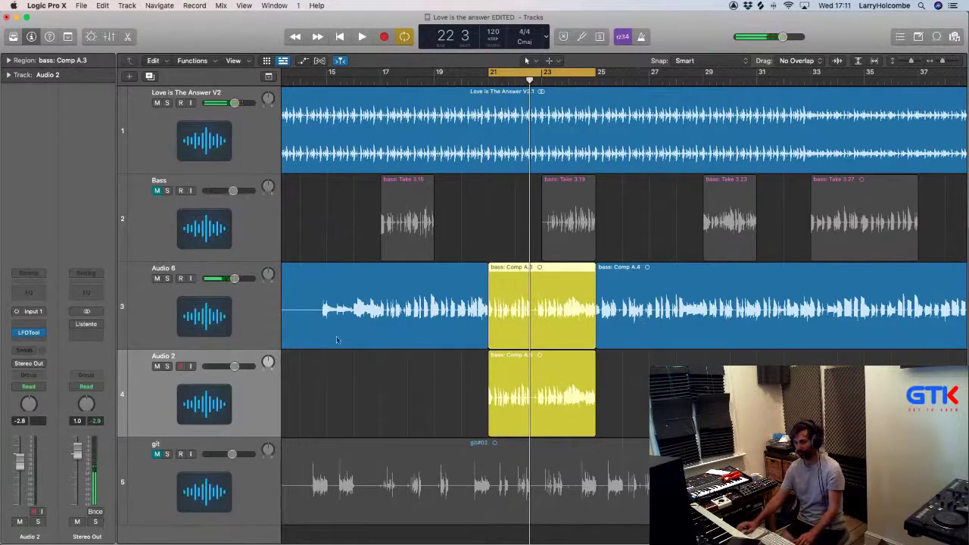
key(ctrl+m)
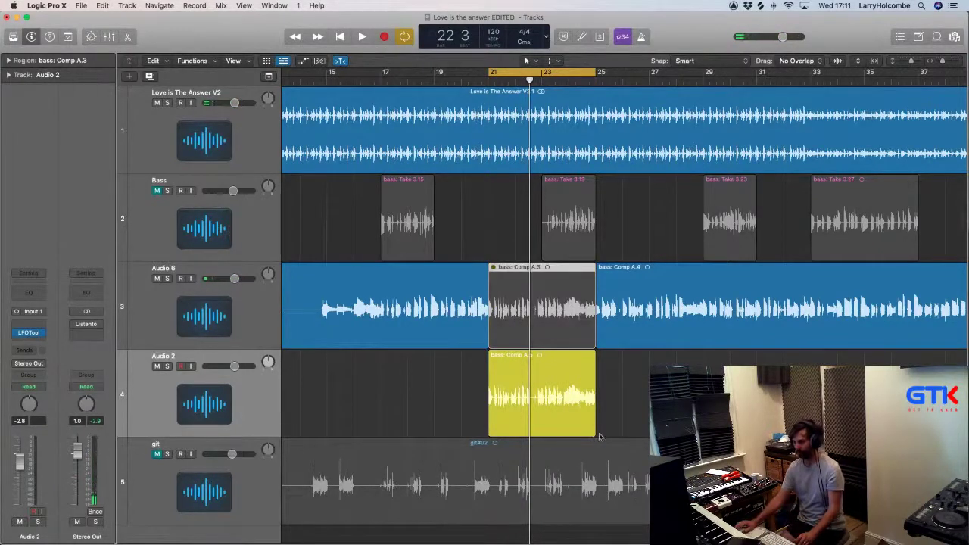
Step: Shorten the copied yellow region on Audio 2 to one bar, loop it, and play the result
drag(592, 430, 514, 428)
key(l)
key(space)
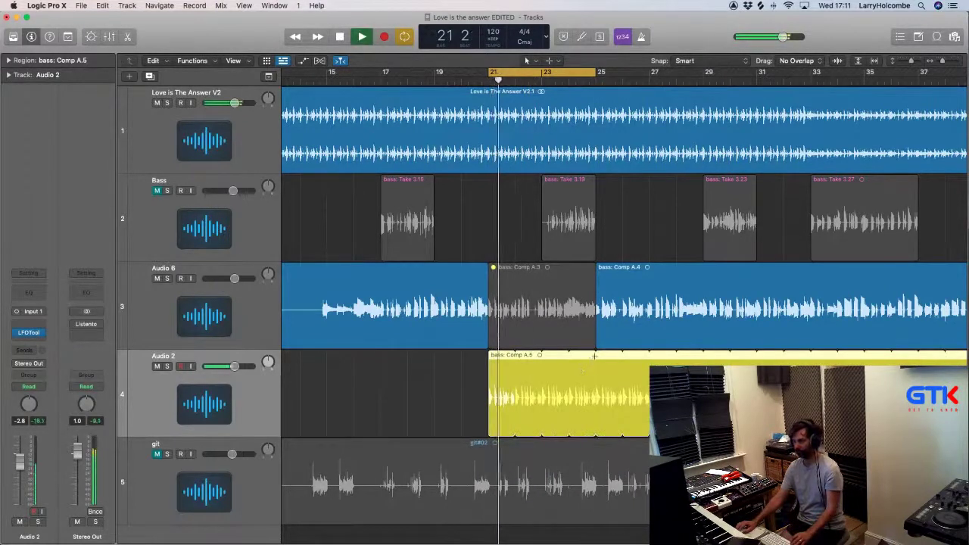
Step: Delete the repeats of the looped yellow region on Audio 2 beyond bar 25
drag(596, 395, 644, 395)
key(Delete)
click(657, 370)
key(Delete)
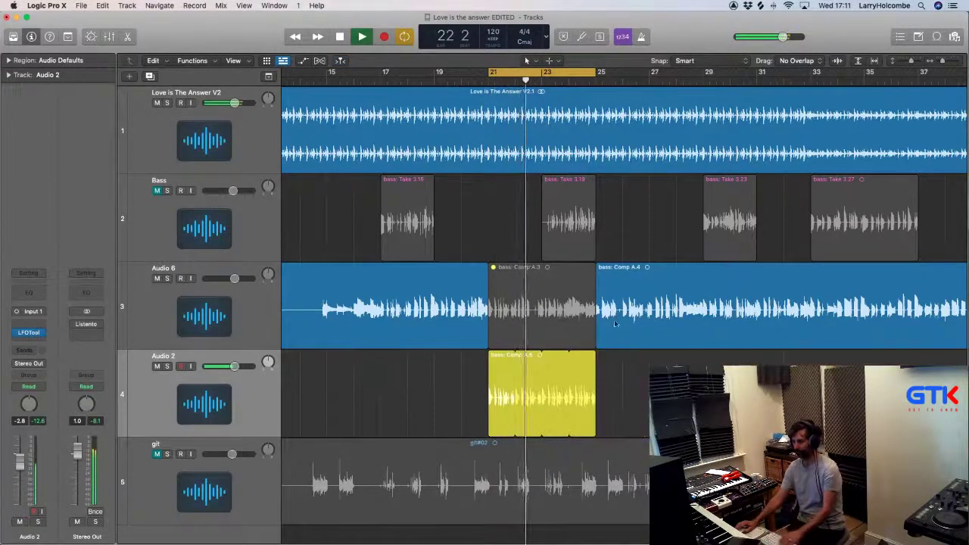
Step: Move bar 24 of the muted Audio 6 region down to Audio 2 and unmute it there
drag(571, 275, 584, 362)
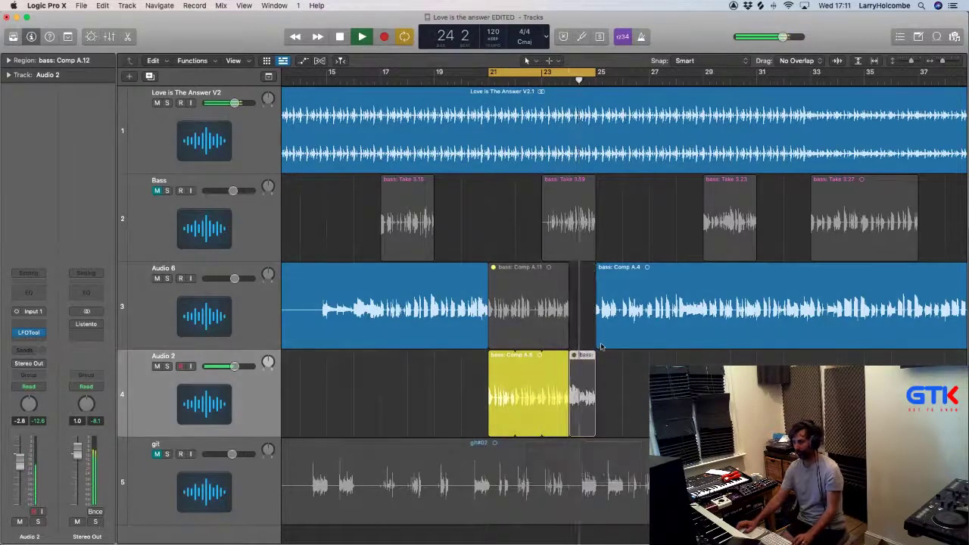
key(ctrl+m)
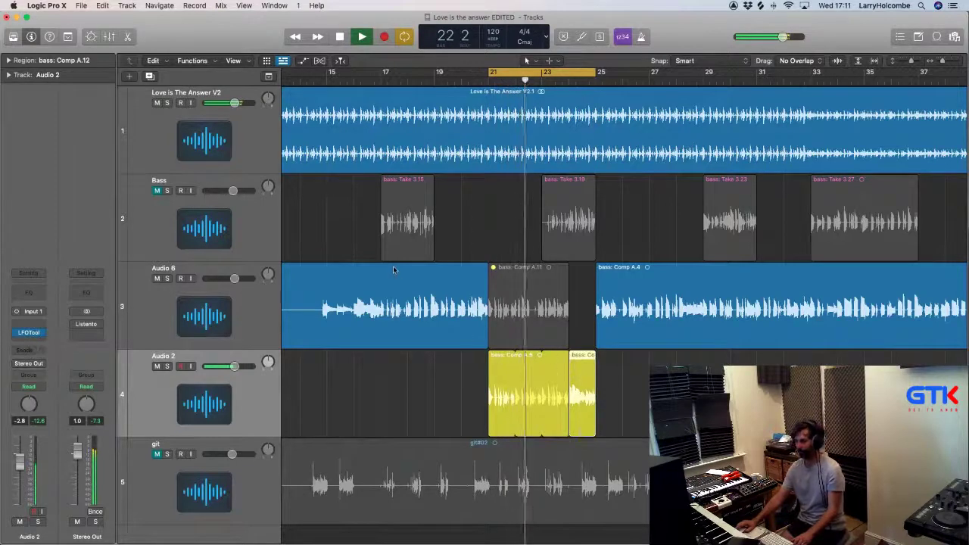
click(339, 219)
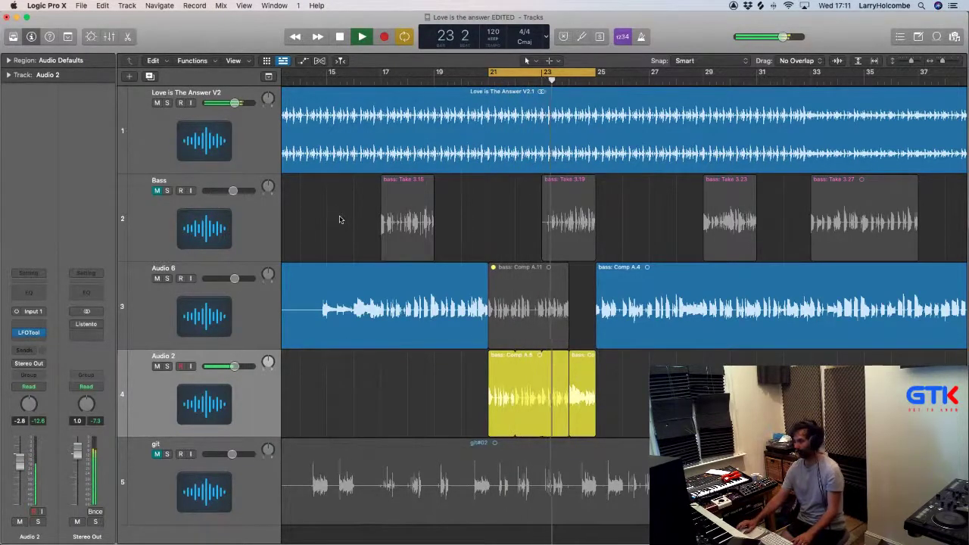
Step: Turn cycle mode off and resume playback from just before bar 25
scroll(340, 218, down, 3)
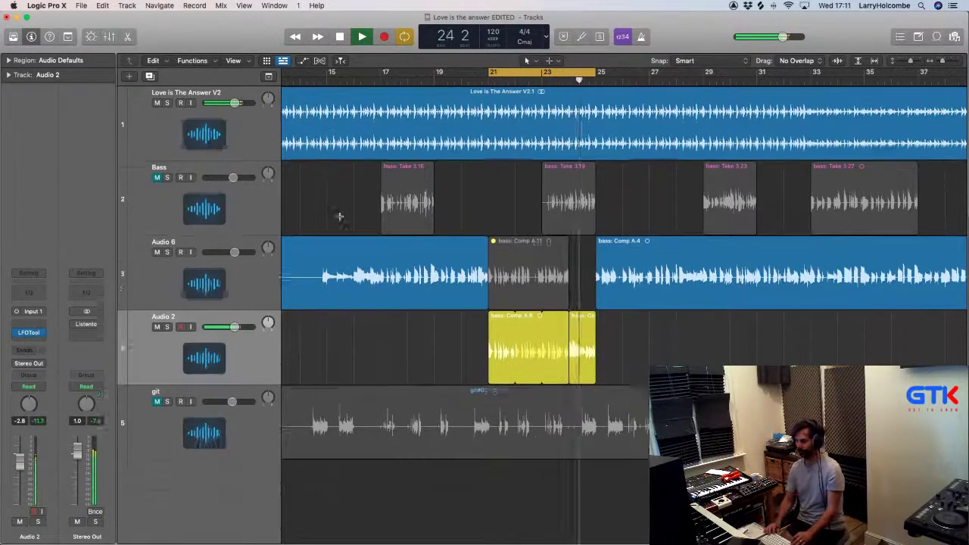
scroll(352, 201, down, 3)
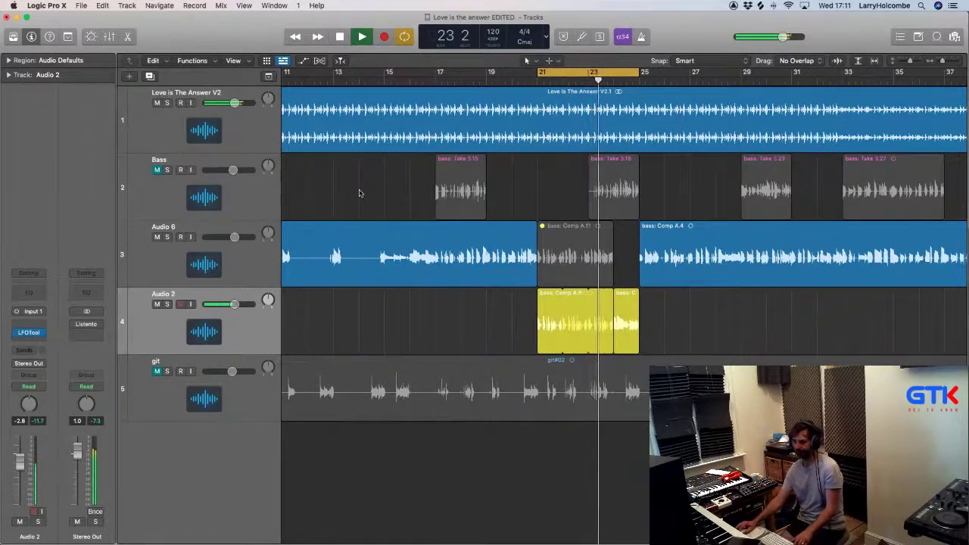
scroll(402, 201, down, 2)
scroll(402, 203, right, 3)
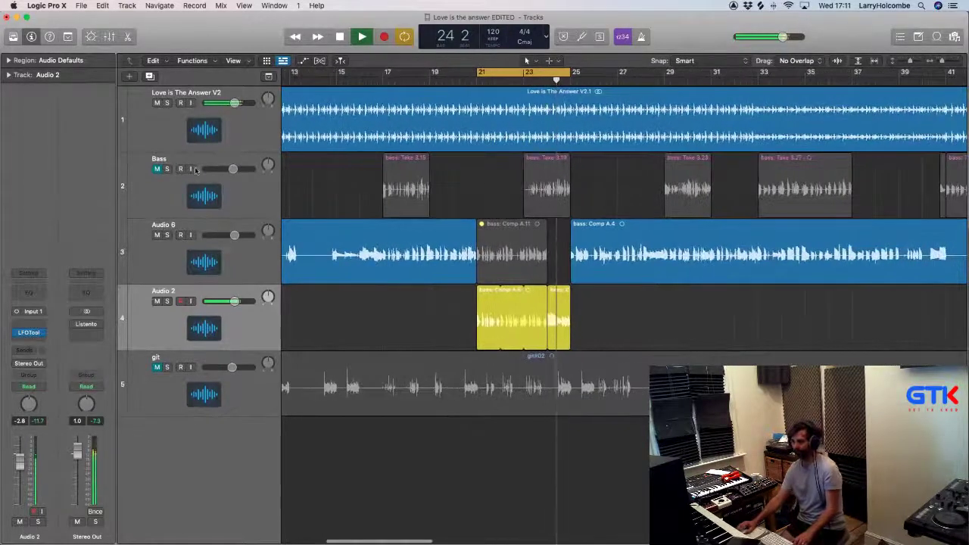
click(482, 73)
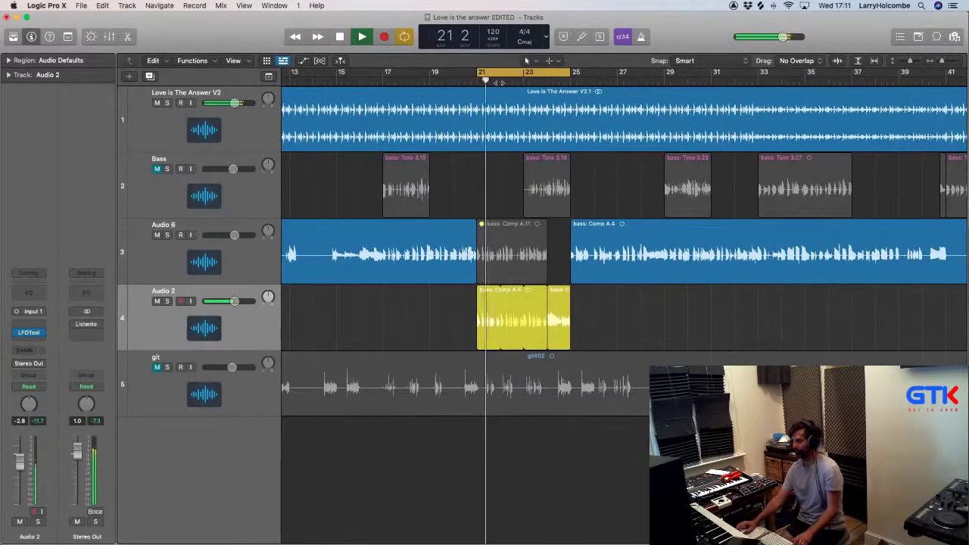
key(space)
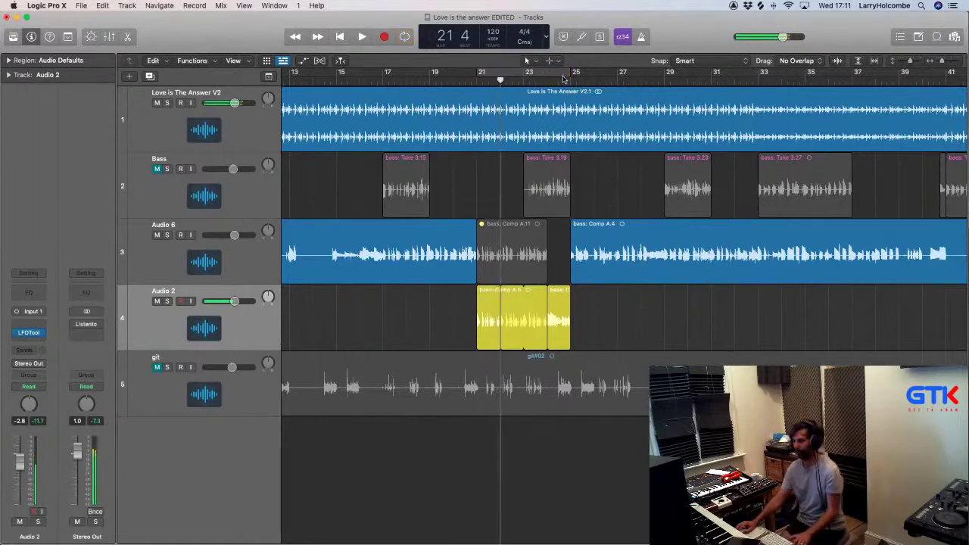
click(563, 78)
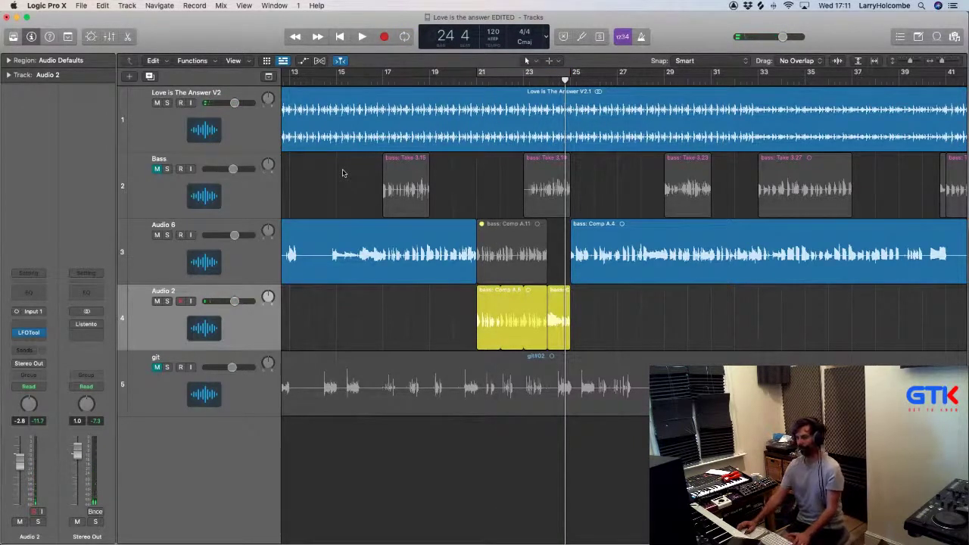
key(space)
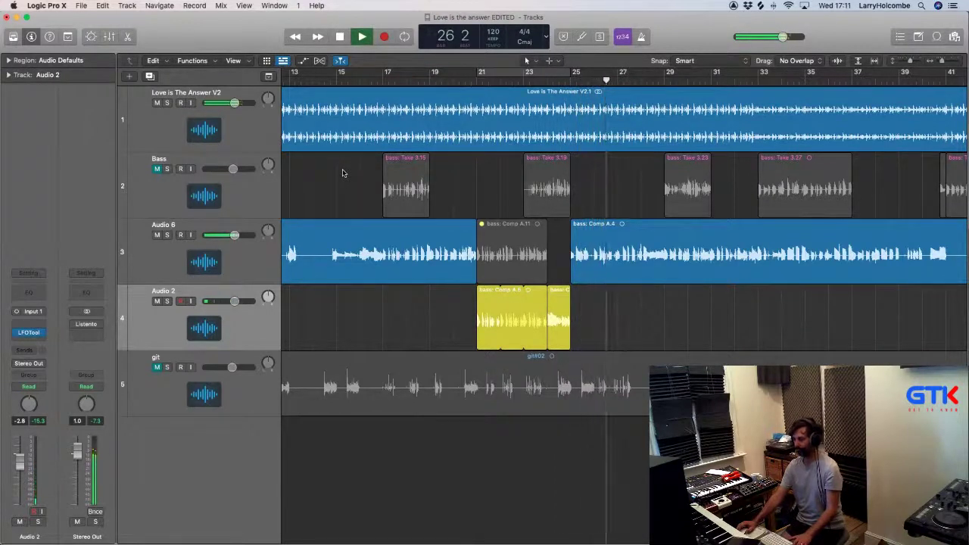
Step: Delete the Audio 6 bass passages between bars 25 and 32 in successive sections while the song plays
drag(558, 234, 617, 240)
key(Delete)
scroll(596, 237, right, 1)
scroll(597, 237, down, 2)
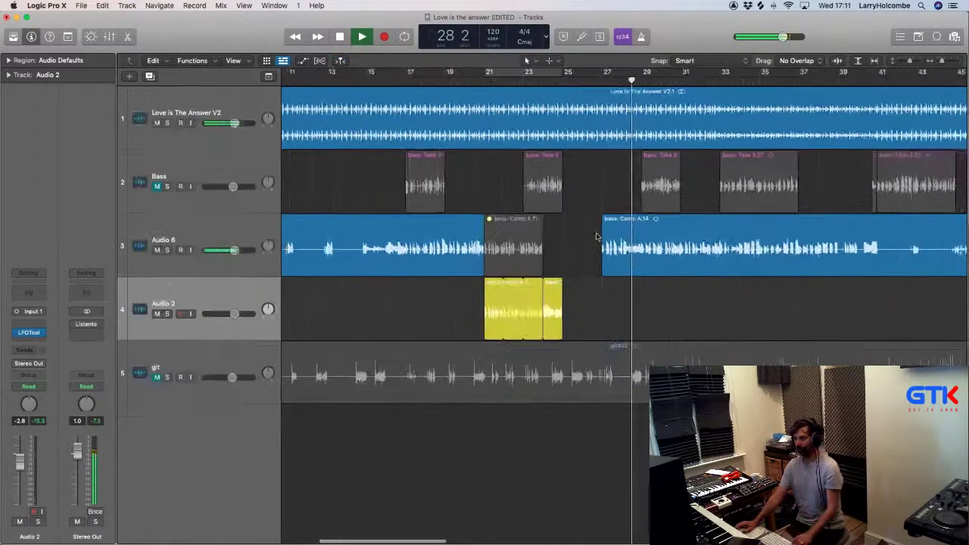
drag(596, 237, 637, 237)
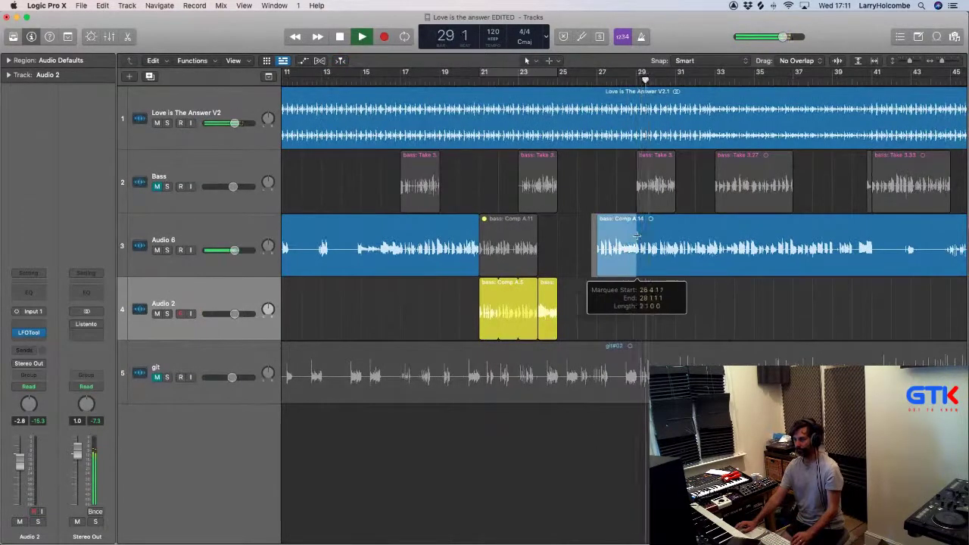
key(Delete)
scroll(448, 212, down, 2)
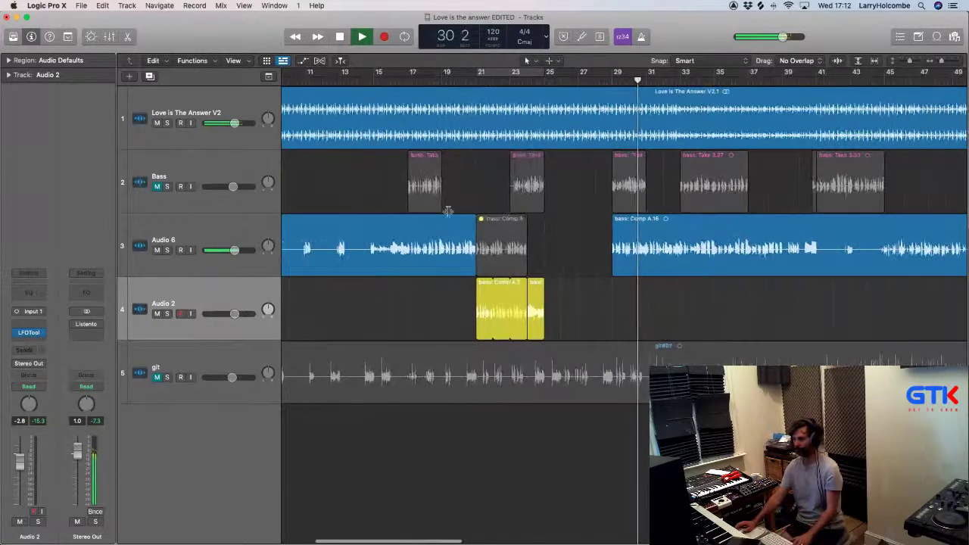
drag(592, 243, 665, 254)
key(Delete)
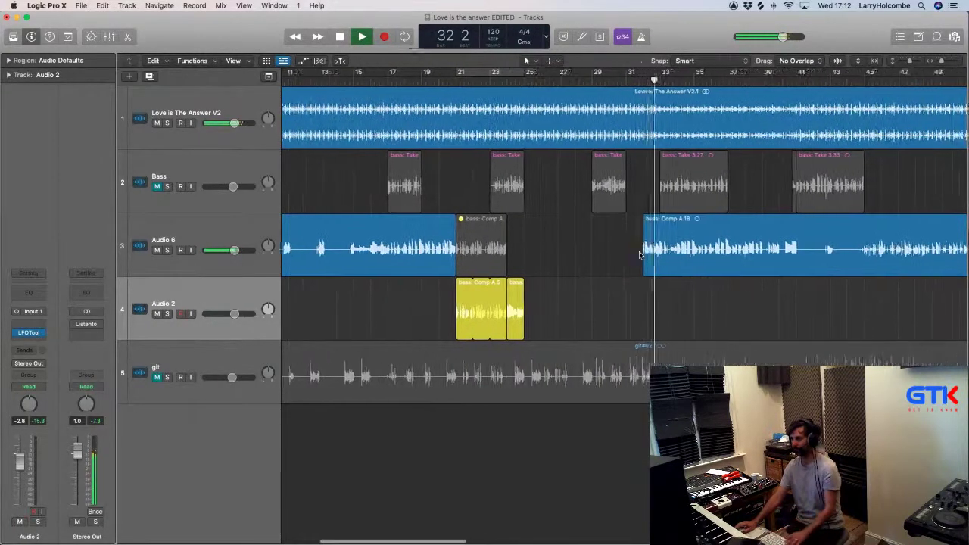
scroll(639, 256, down, 4)
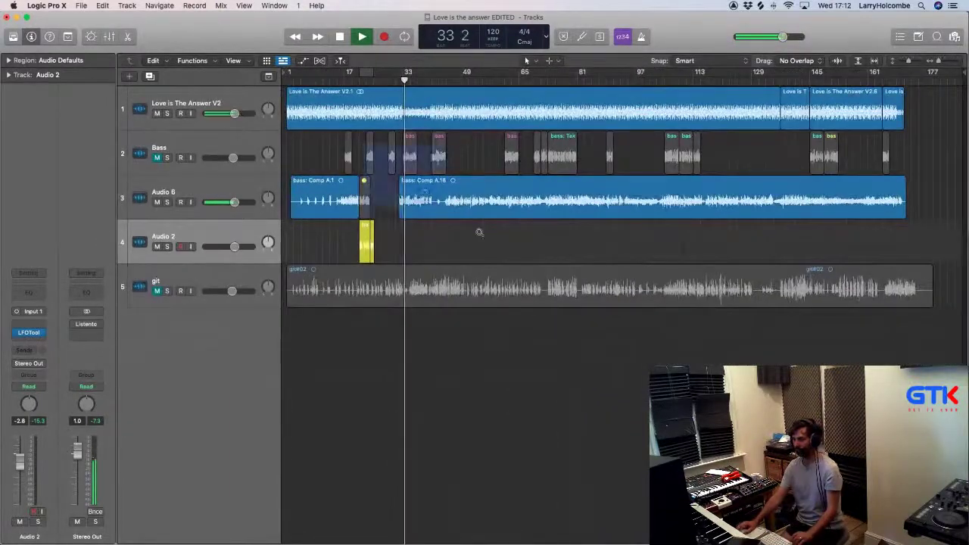
Step: Delete the Audio 6 bass passages from bar 32 to 37 and from bar 37 to 41
scroll(476, 231, up, 4)
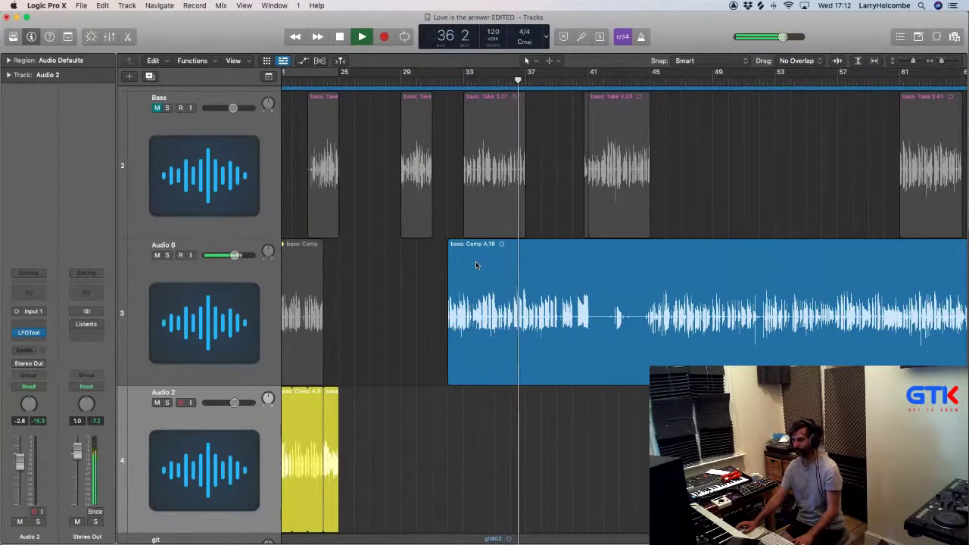
drag(414, 275, 523, 276)
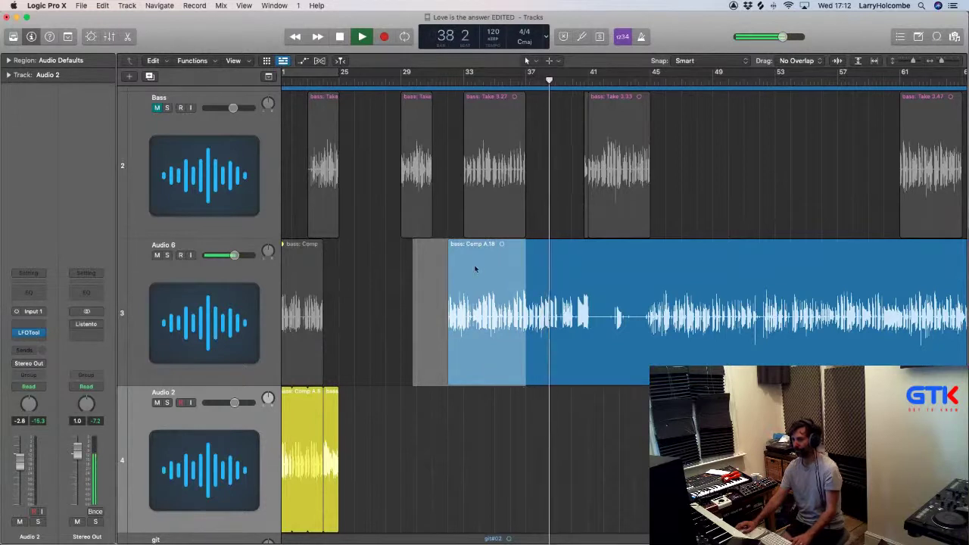
key(Delete)
drag(494, 271, 589, 274)
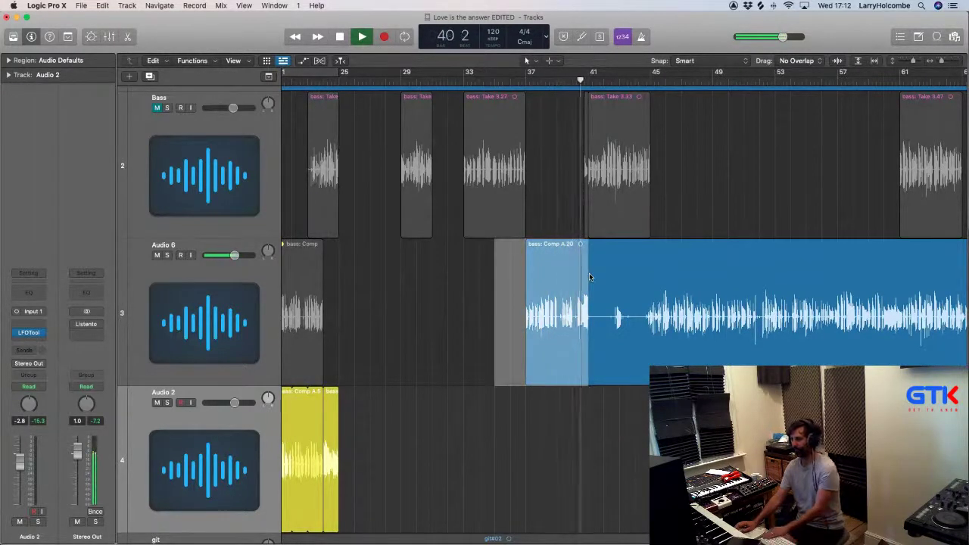
key(Delete)
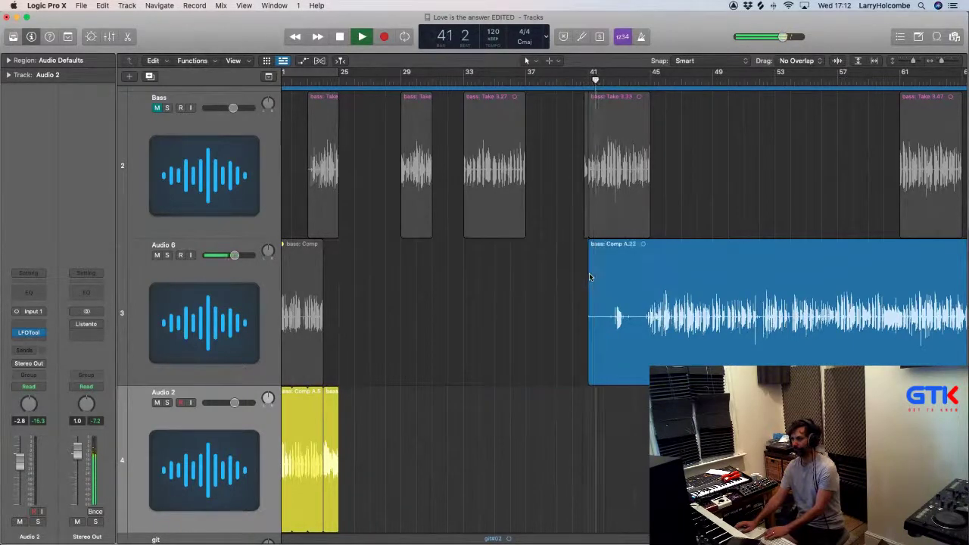
Step: Cut bars 45 to 49 out of the Audio 6 bass region as a separate region
key(super+Up)
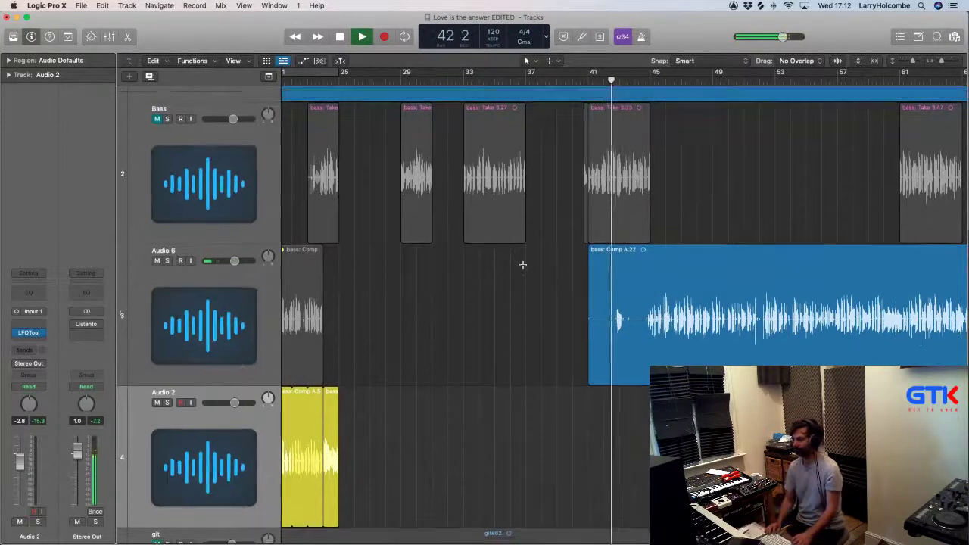
key(super+Up)
drag(571, 275, 647, 276)
drag(537, 190, 623, 315)
drag(403, 311, 644, 315)
click(417, 183)
scroll(439, 188, right, 4)
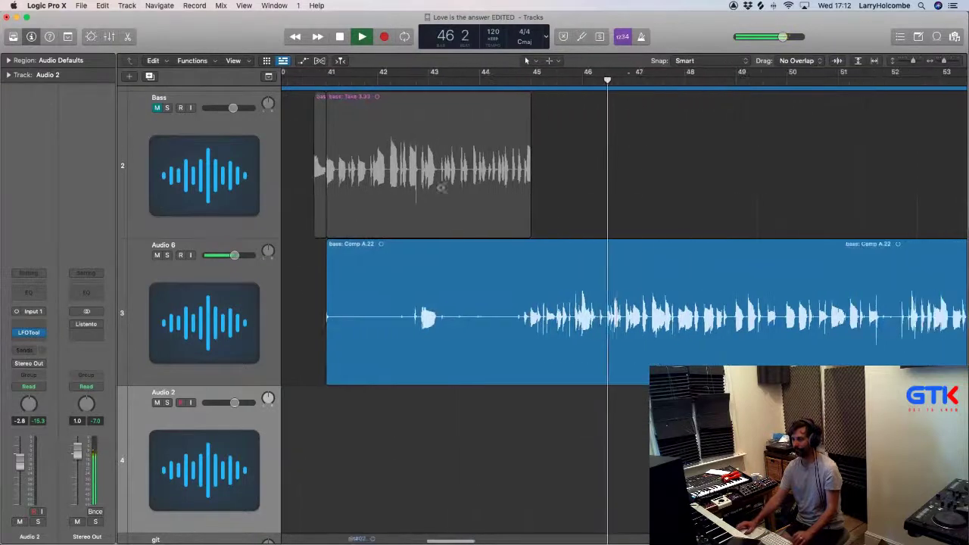
scroll(441, 188, down, 2)
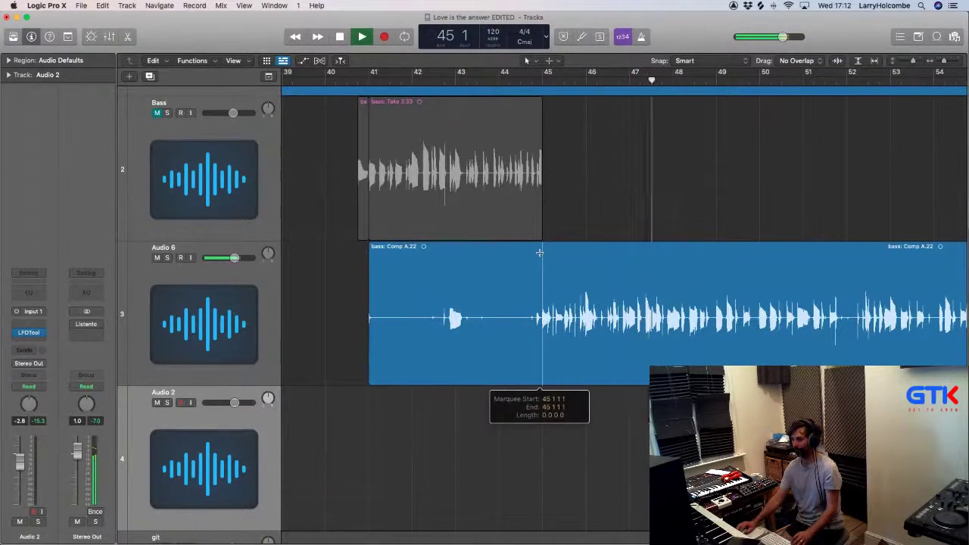
drag(542, 375, 712, 268)
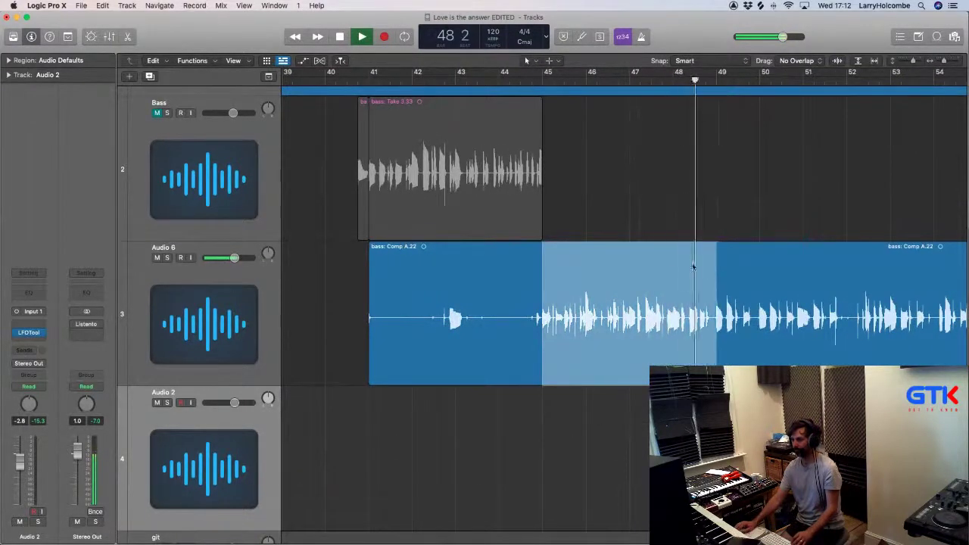
click(648, 259)
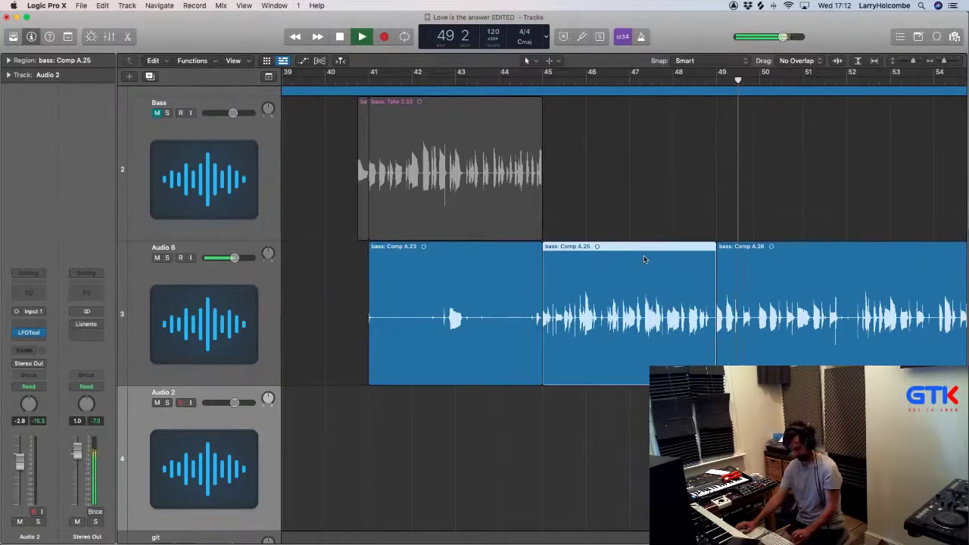
Step: Colour the Audio 6 region at bars 45 to 49 yellow and copy it to bar 41 over the sparse passage
key(alt+c)
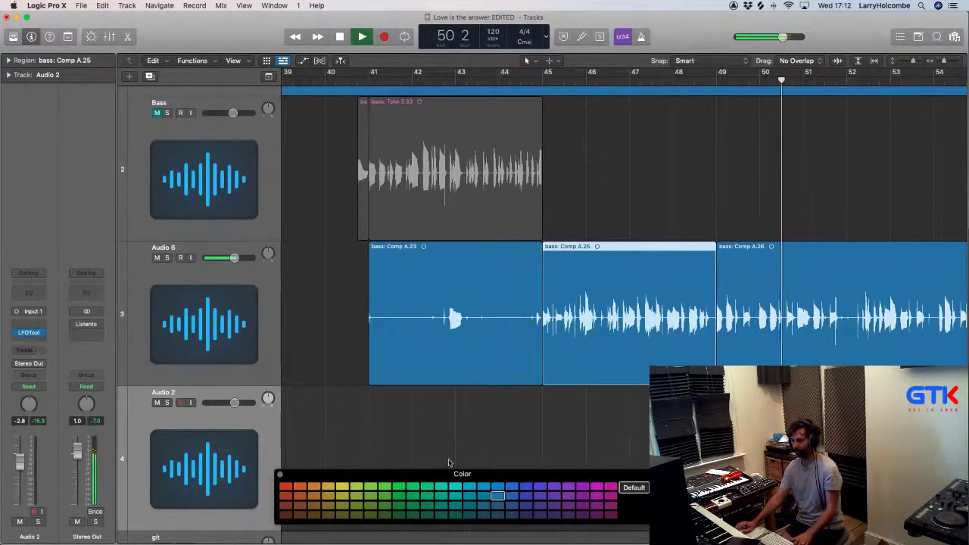
click(345, 487)
drag(602, 326, 423, 344)
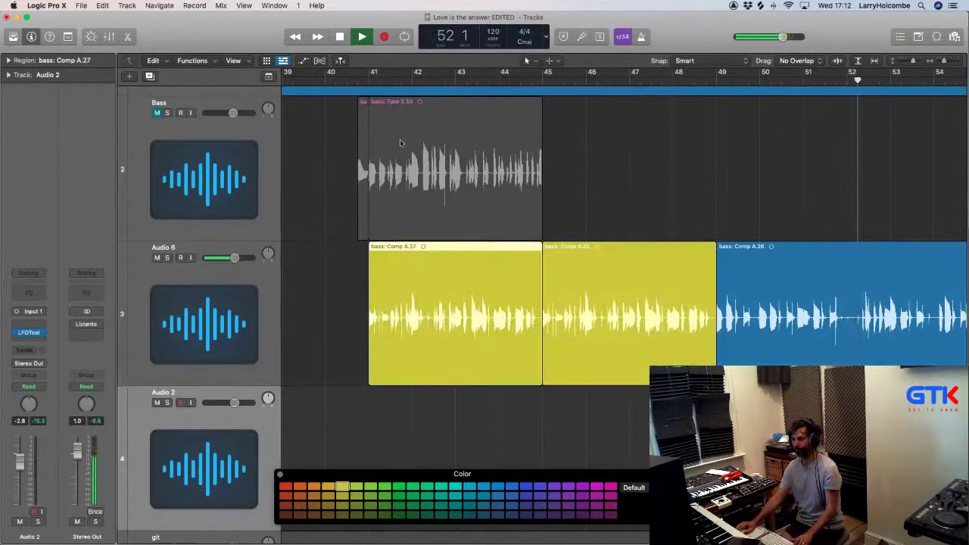
Step: Replay the song from just before bar 41 to audition the copied bass passage
click(353, 84)
scroll(337, 178, left, 2)
click(343, 169)
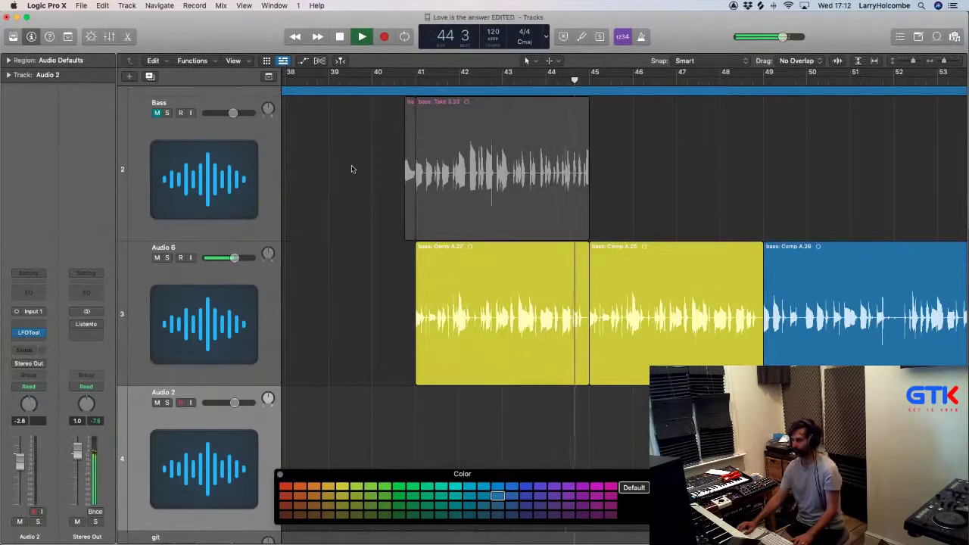
Step: Review the Audio 6 bass from bar 41 past bar 49 alongside the other tracks while the song plays
key(super+Up)
key(super+Up)
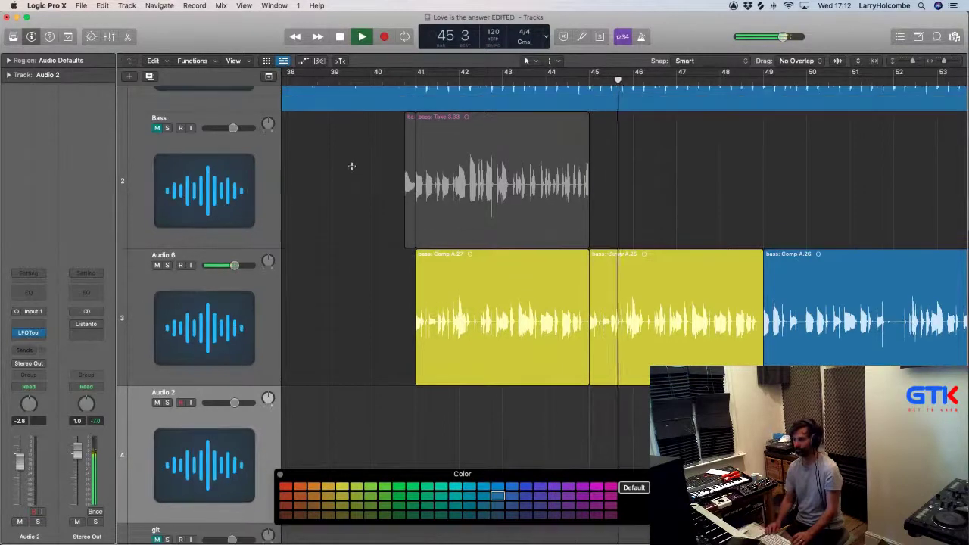
key(super+Up)
key(super+Left)
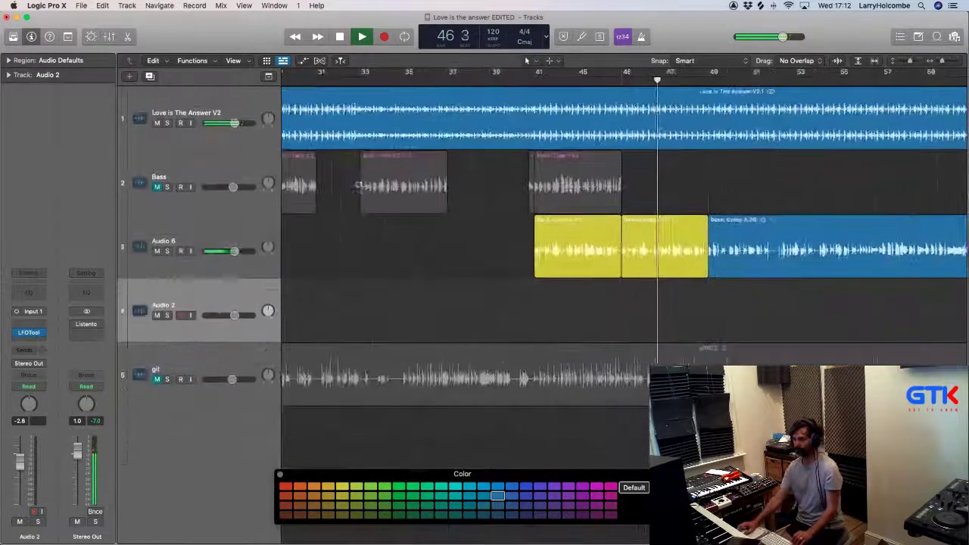
key(super+Up)
key(super+Left)
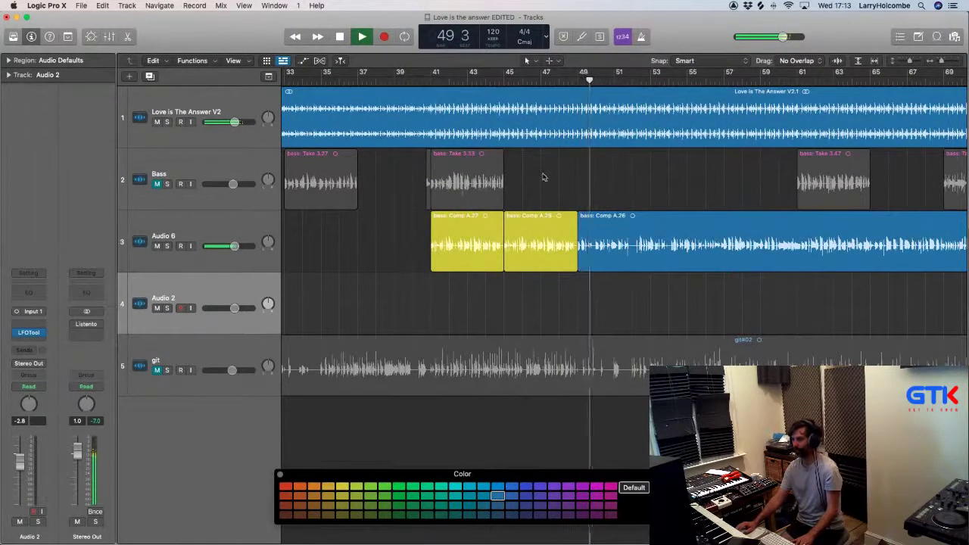
scroll(581, 265, right, 1)
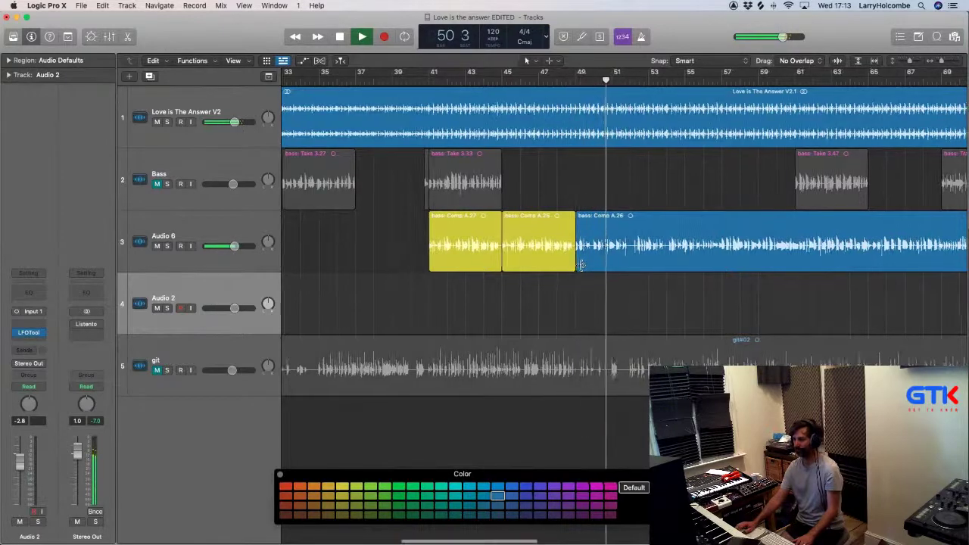
click(581, 266)
click(588, 206)
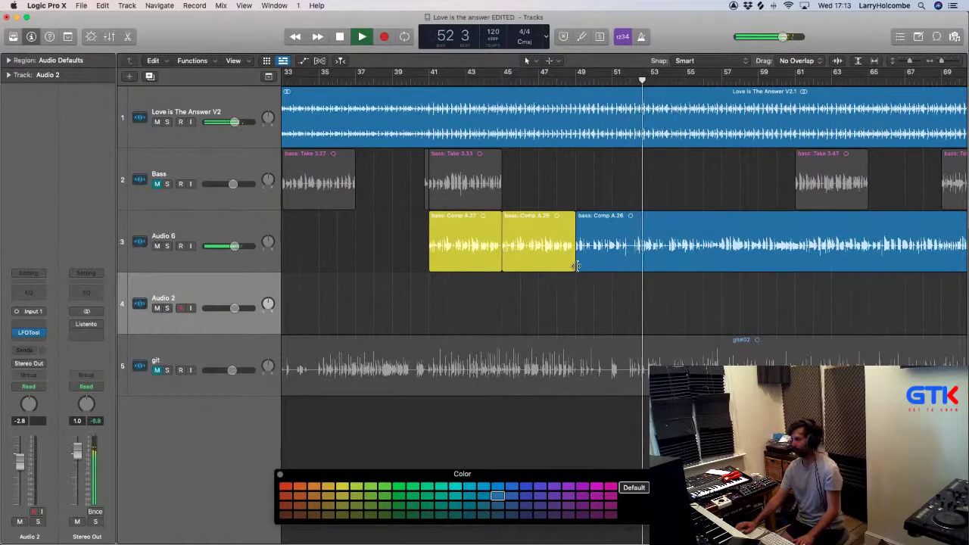
Step: Trim the start of the blue bass region on the Audio 6 track from bar 49 to bar 53
drag(576, 265, 649, 262)
click(628, 208)
scroll(595, 187, right, 1)
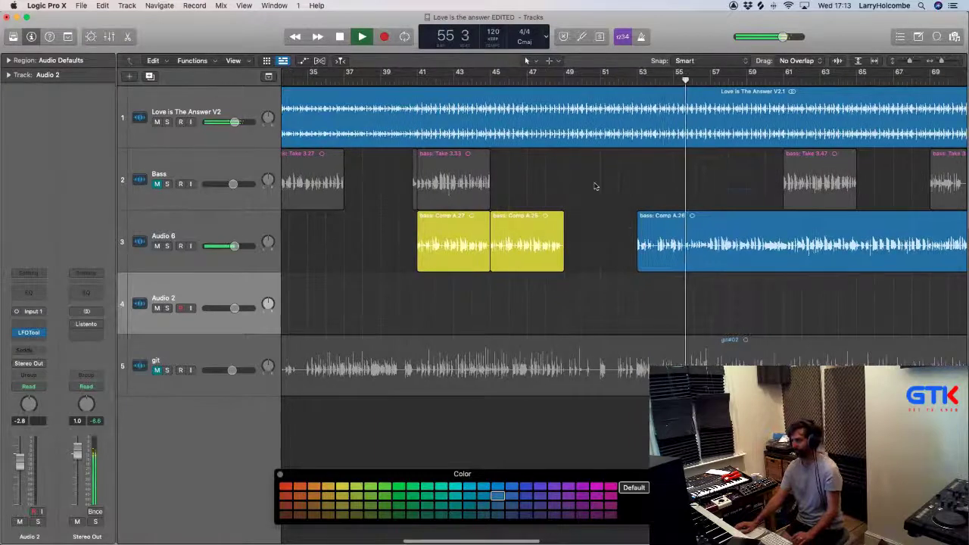
Step: Split the short bass phrase around bar 55 on Audio 6 into its own region, from just before to just after the bar line
drag(602, 190, 757, 284)
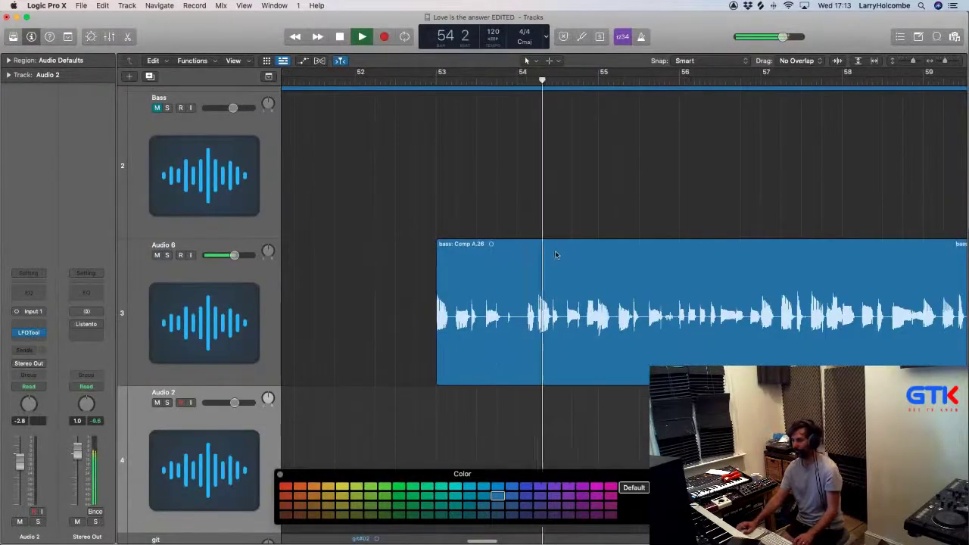
drag(580, 250, 615, 246)
click(601, 248)
scroll(599, 249, down, 2)
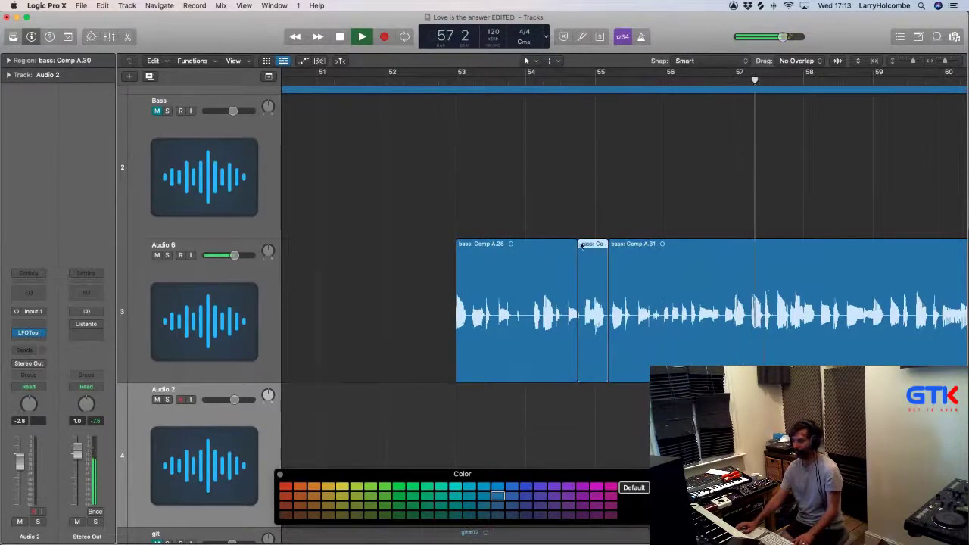
click(560, 222)
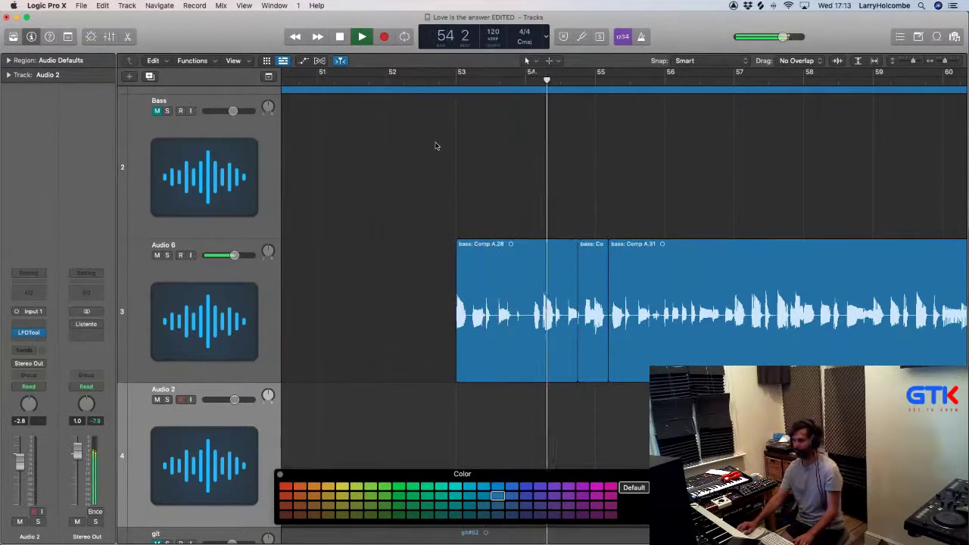
Step: Join the first two blue bass regions starting at bar 53 into one region and colour it magenta
drag(487, 178, 599, 262)
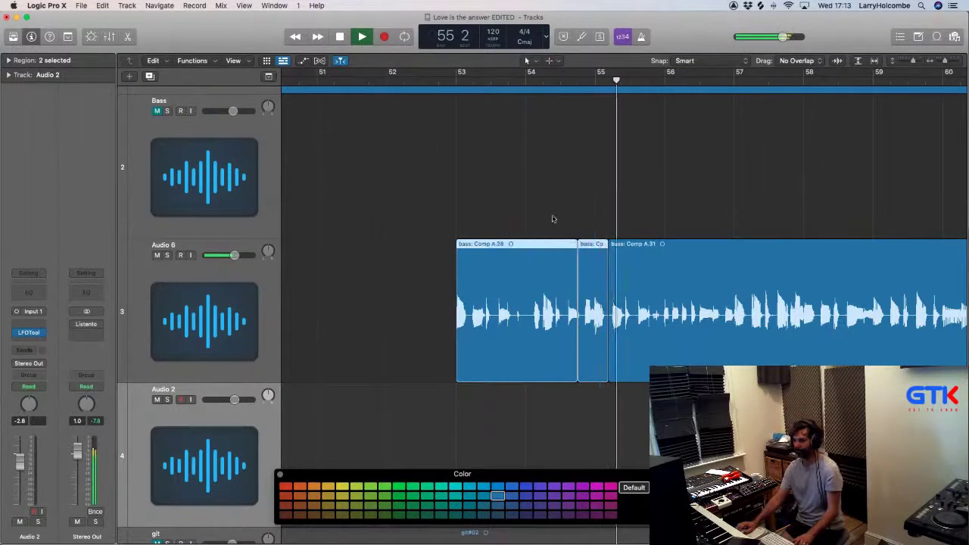
click(510, 199)
drag(510, 198, 605, 250)
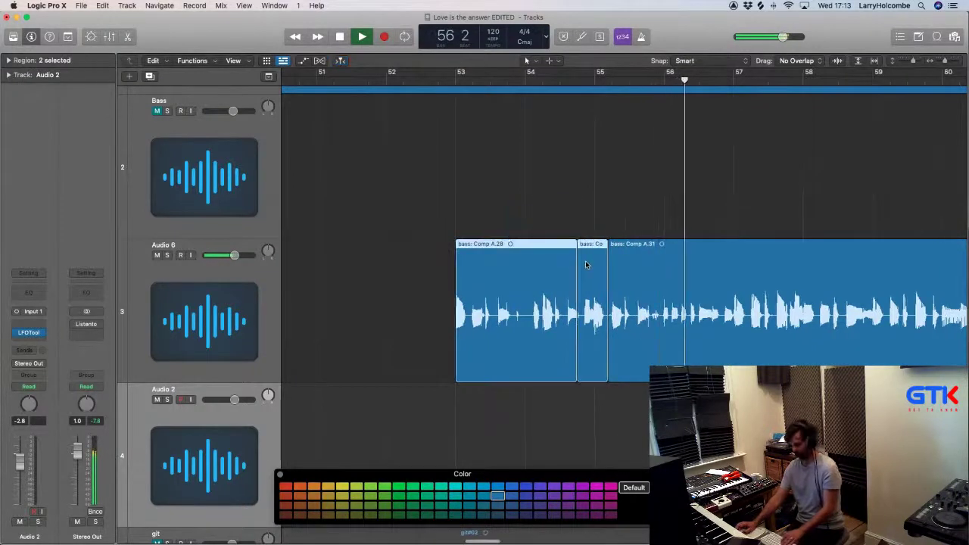
key(super+j)
click(559, 188)
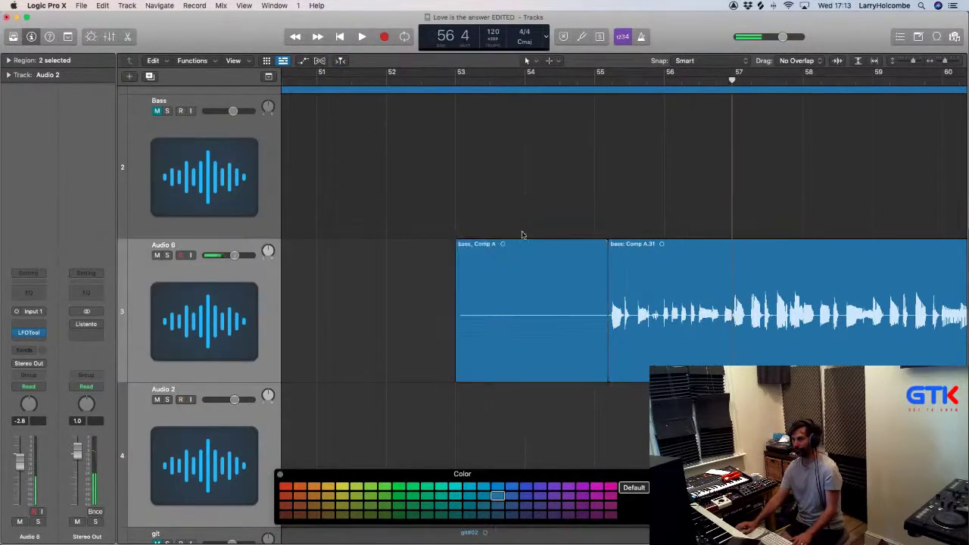
right_click(527, 279)
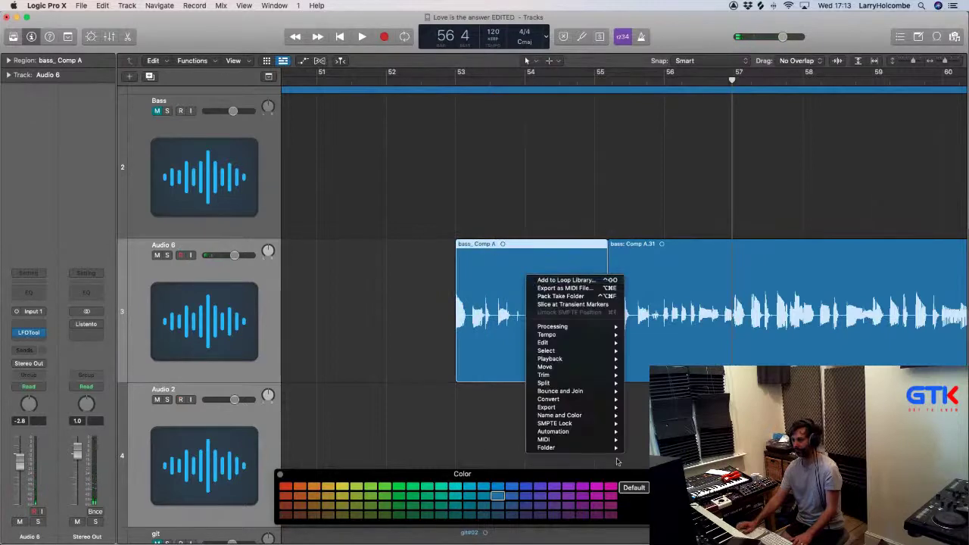
click(618, 461)
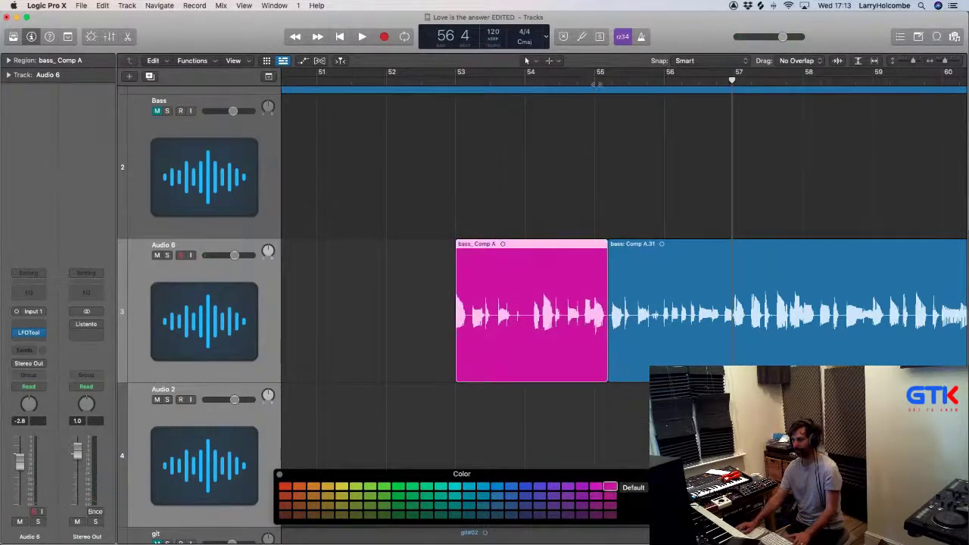
Step: Play from bar 55 and trim the start of the blue region following the magenta one to bar 57
click(596, 84)
key(space)
scroll(584, 144, down, 5)
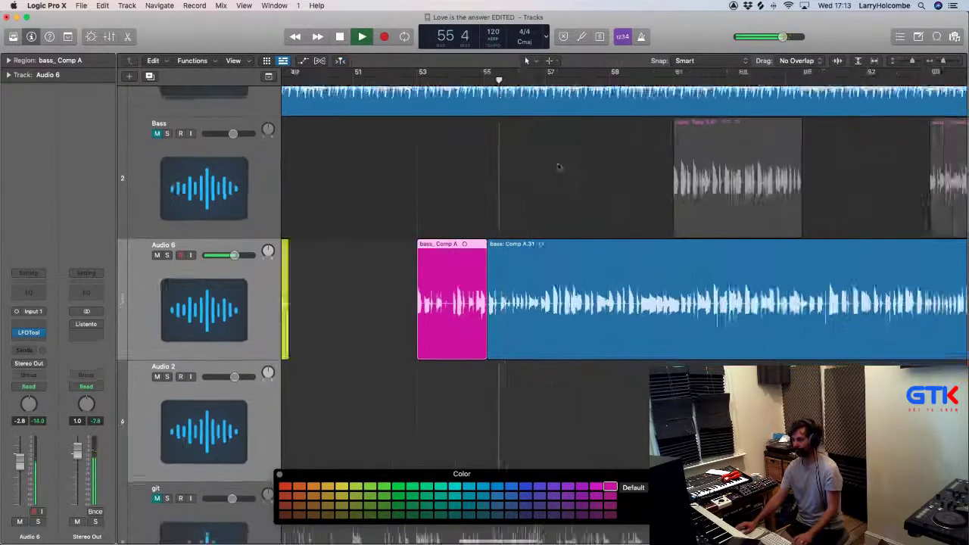
scroll(559, 167, down, 3)
click(385, 164)
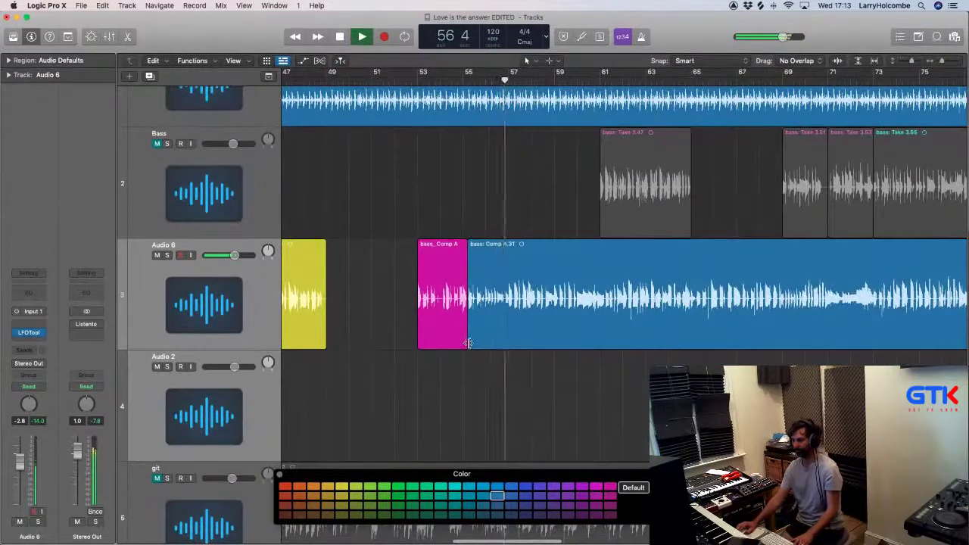
drag(468, 343, 508, 344)
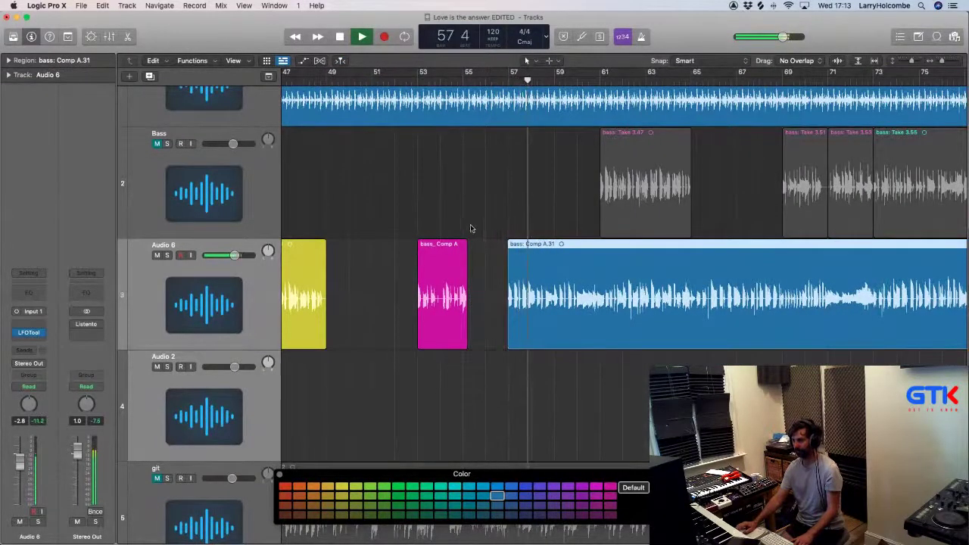
click(448, 206)
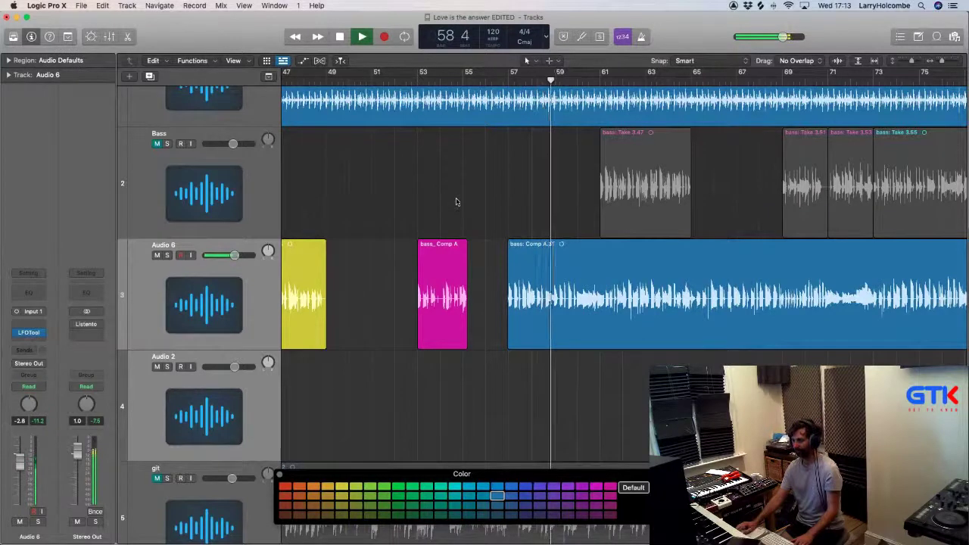
Step: Delete bars 57 to 65 of the blue bass region on Audio 6 in two four-bar sections
drag(500, 268, 595, 284)
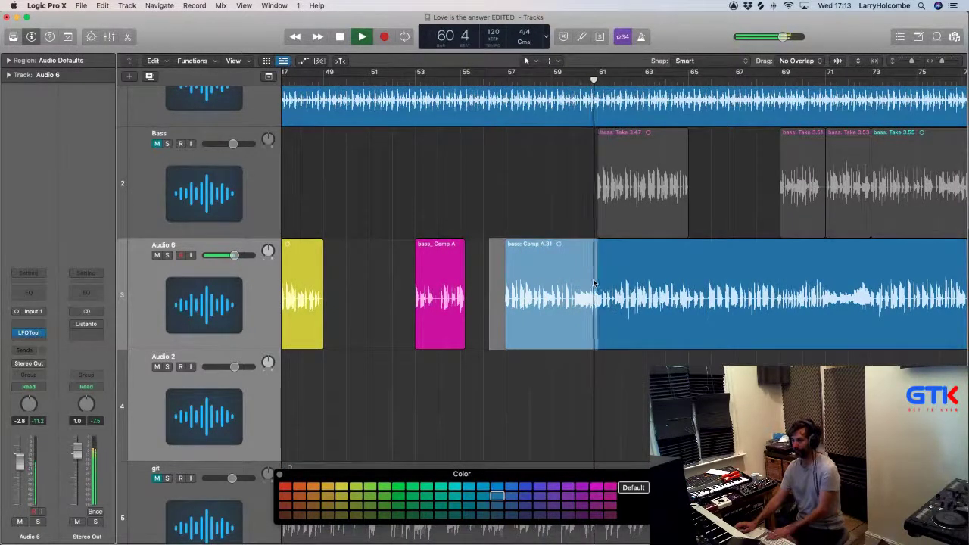
key(Delete)
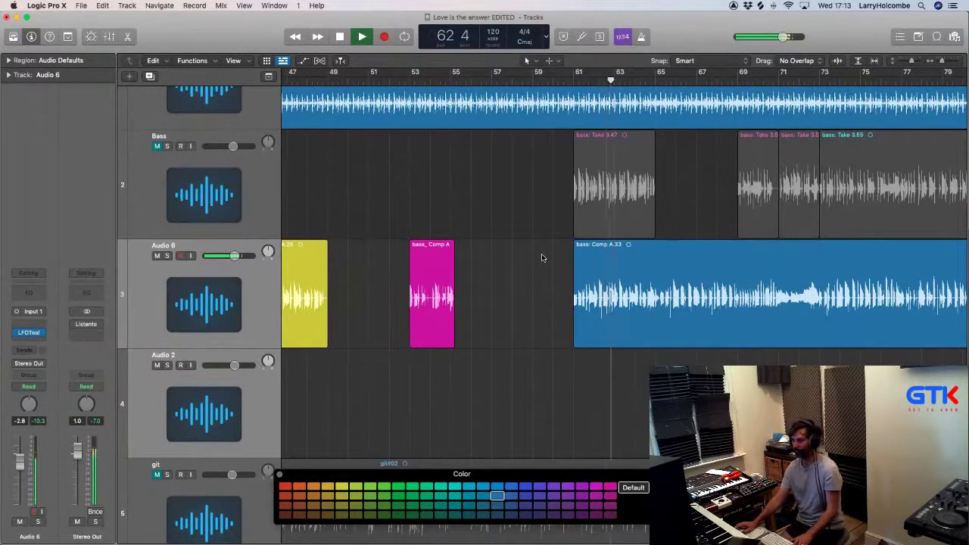
drag(545, 275, 635, 271)
key(Delete)
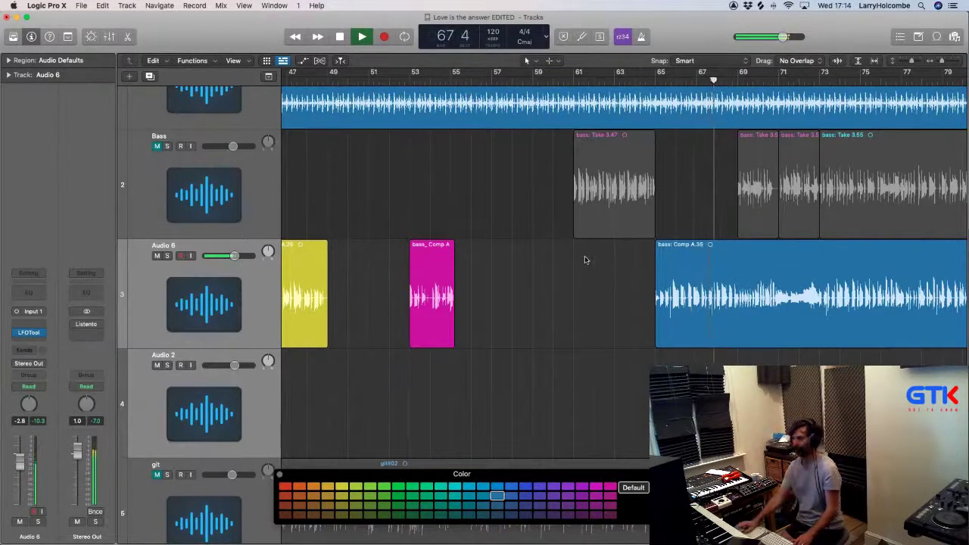
Step: Split bars 65 to 73 of the blue bass region into a separate region and colour it magenta
scroll(587, 259, right, 4)
scroll(588, 260, down, 2)
scroll(545, 251, right, 2)
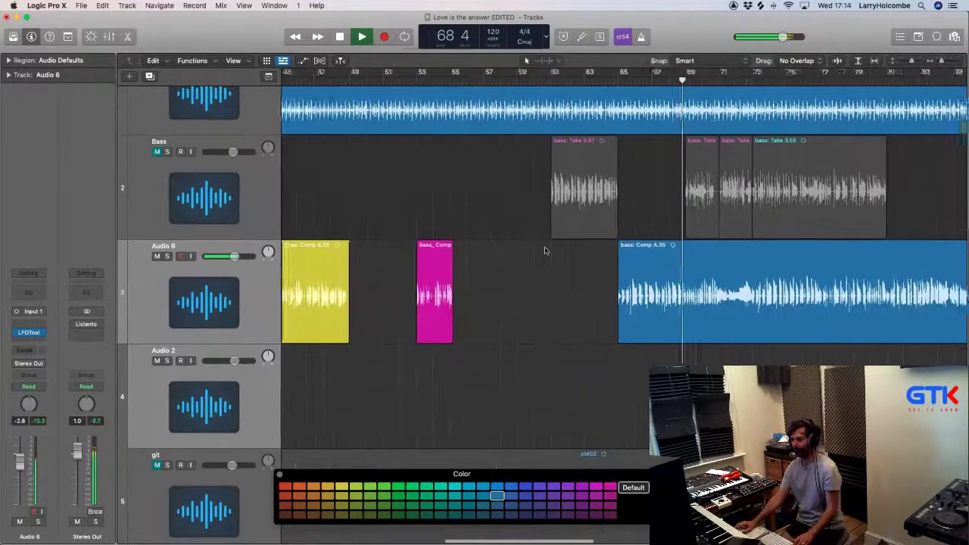
scroll(545, 250, right, 2)
drag(565, 300, 633, 300)
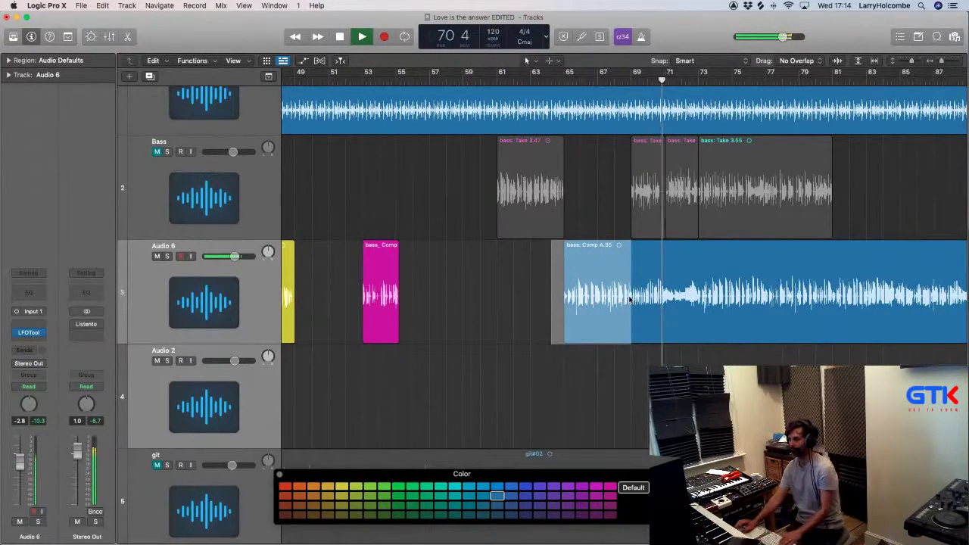
drag(575, 286, 696, 271)
click(628, 262)
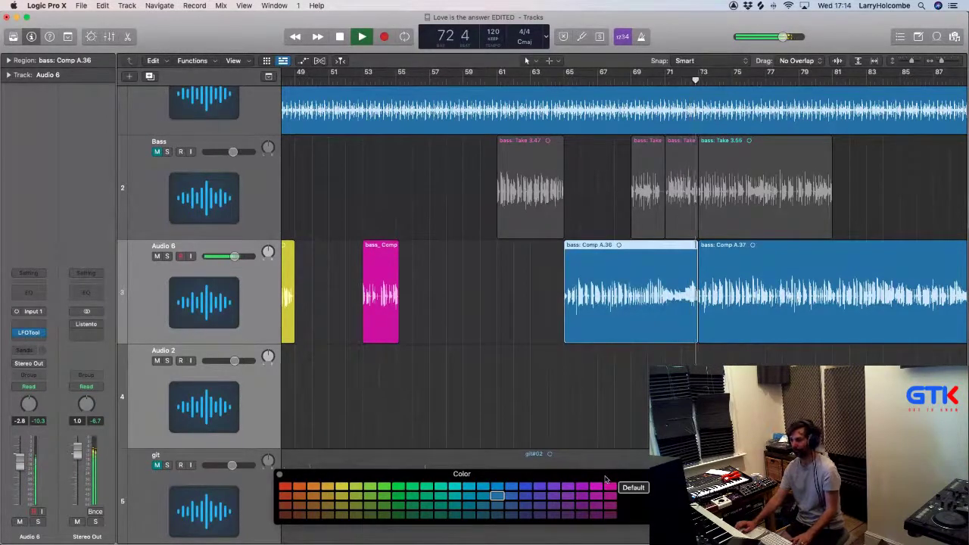
click(609, 489)
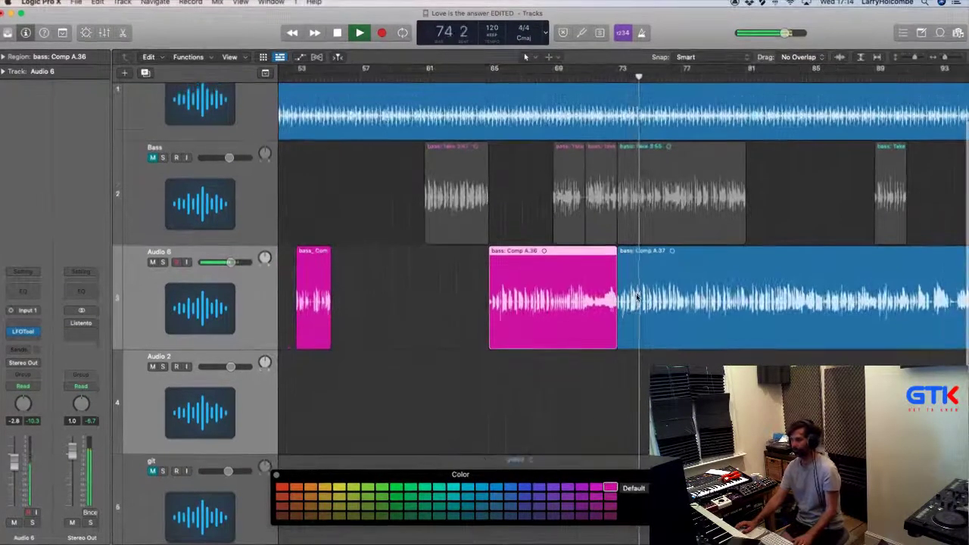
Step: Split bars 73 to 81 of the blue bass region into a separate region and colour it yellow
drag(619, 271, 745, 274)
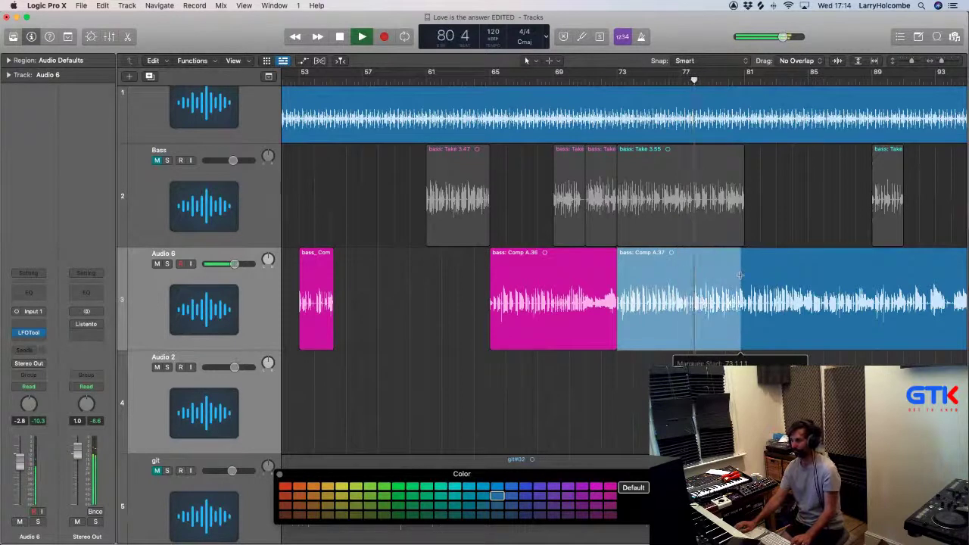
click(689, 270)
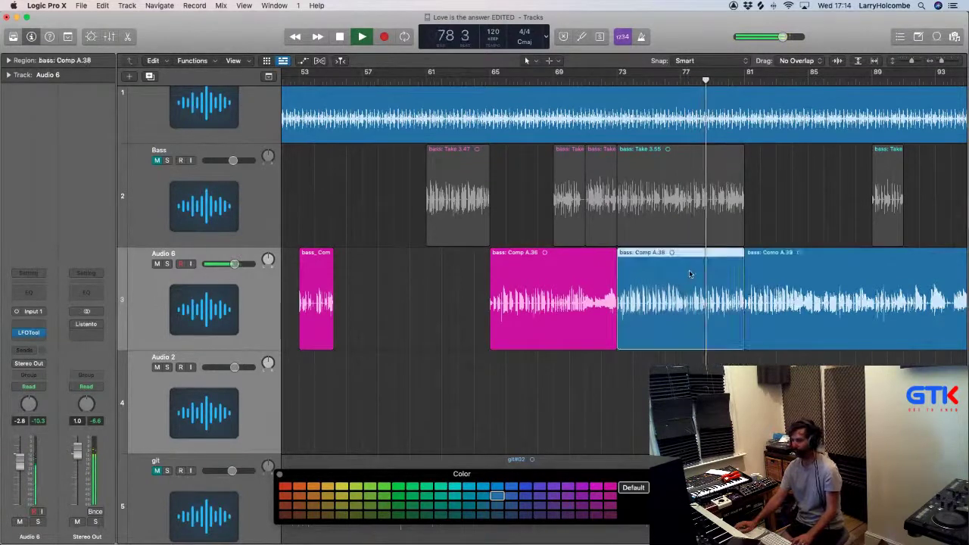
click(341, 488)
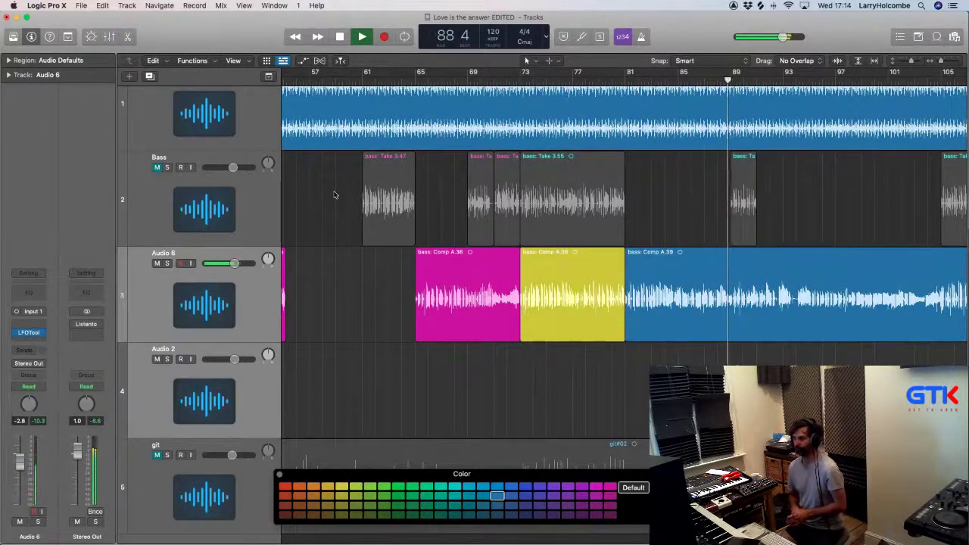
Step: Replay from bar 86, split bars 88 to 89 of the bass into a separate region, and colour it magenta
click(692, 82)
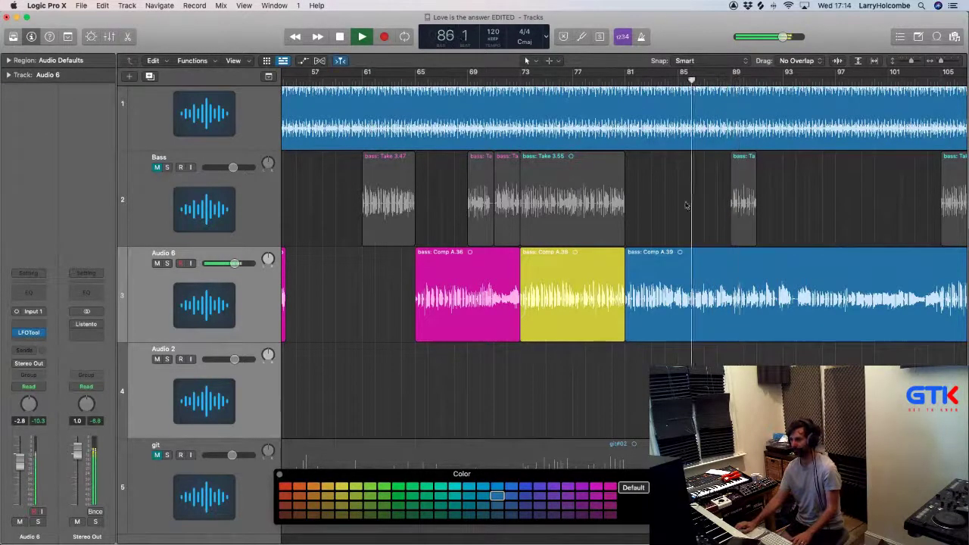
drag(611, 286, 822, 199)
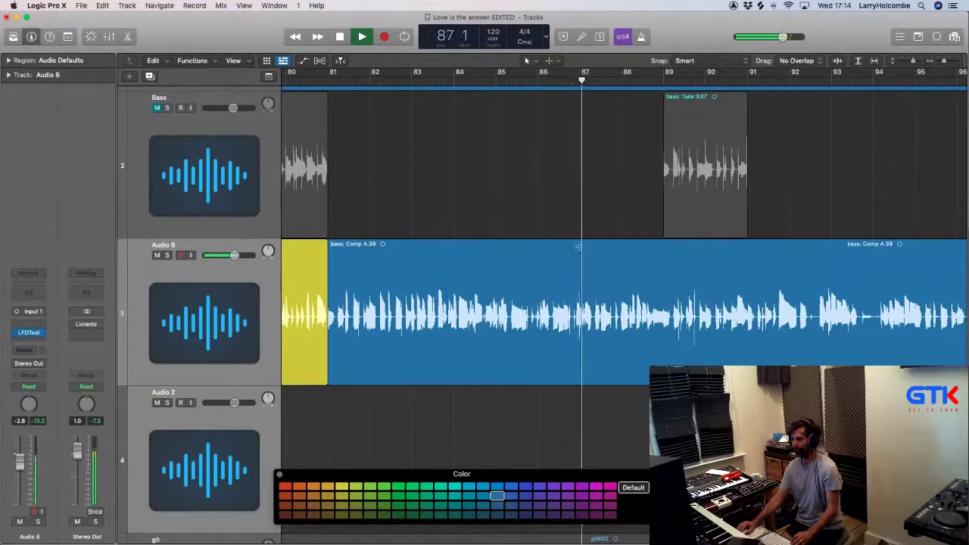
drag(579, 247, 664, 250)
click(598, 225)
click(654, 254)
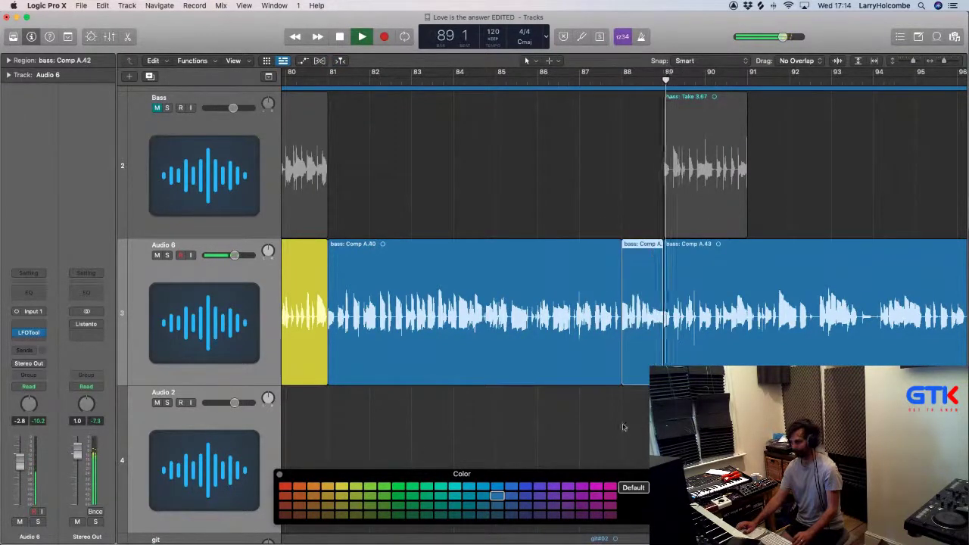
click(596, 496)
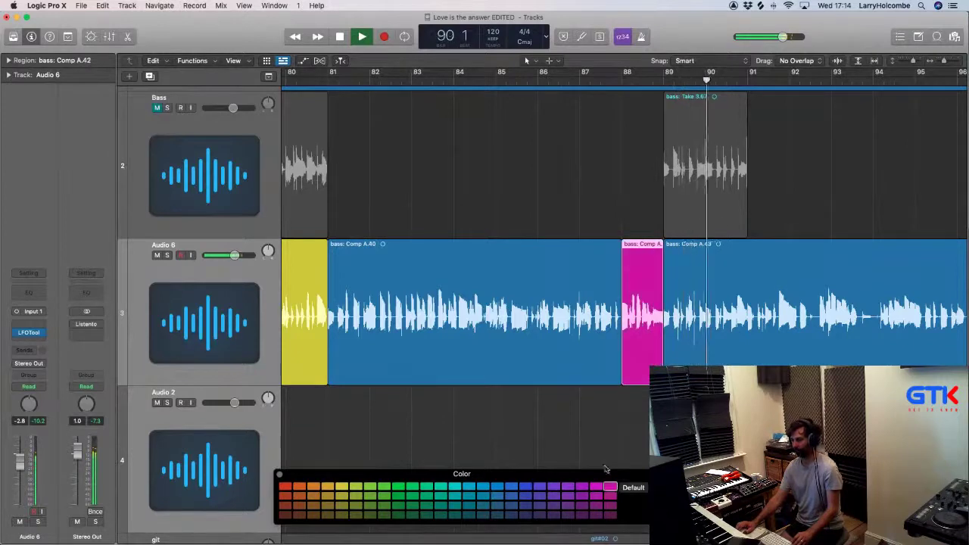
Step: Delete the blue bass region between the yellow region and the short magenta region, covering bars 81 to 88
click(580, 341)
key(Delete)
scroll(583, 344, right, 5)
scroll(583, 345, down, 5)
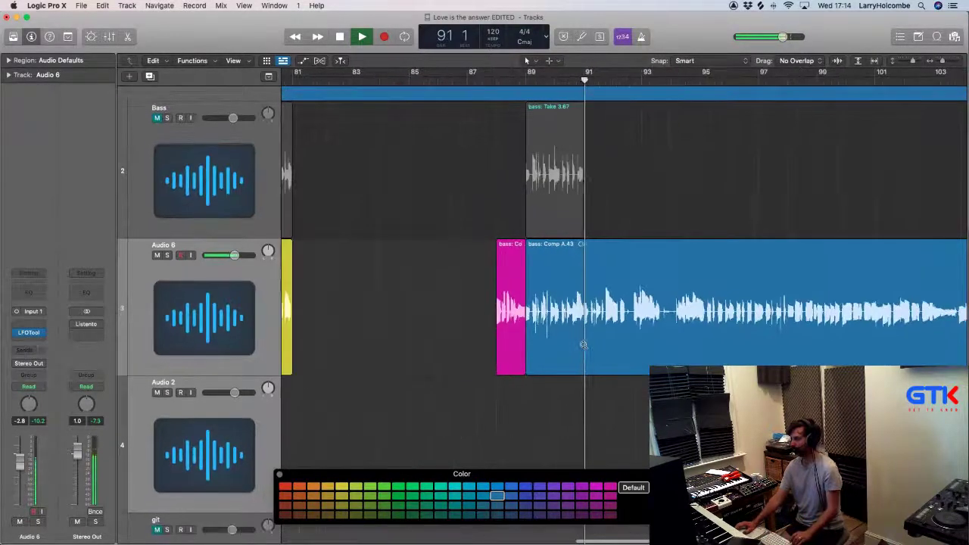
scroll(583, 344, left, 3)
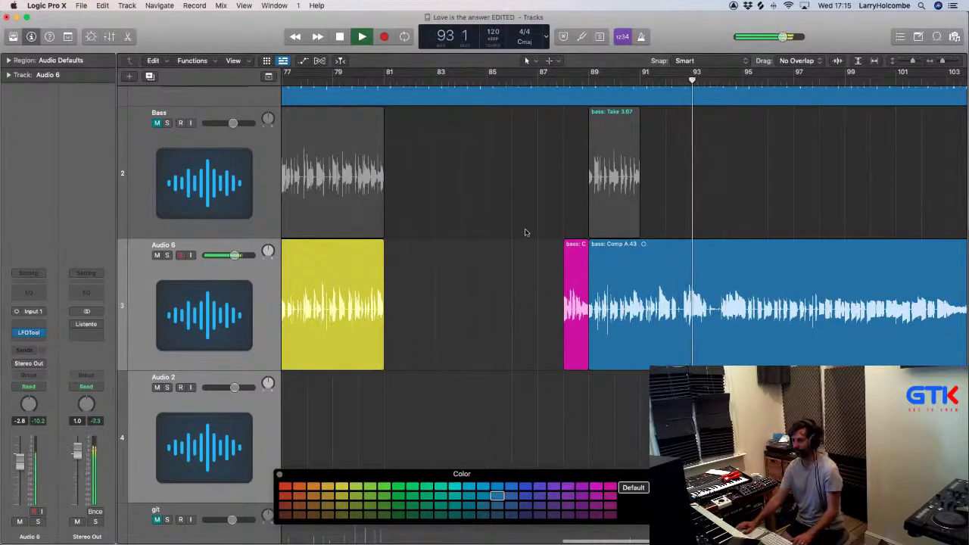
scroll(525, 232, left, 1)
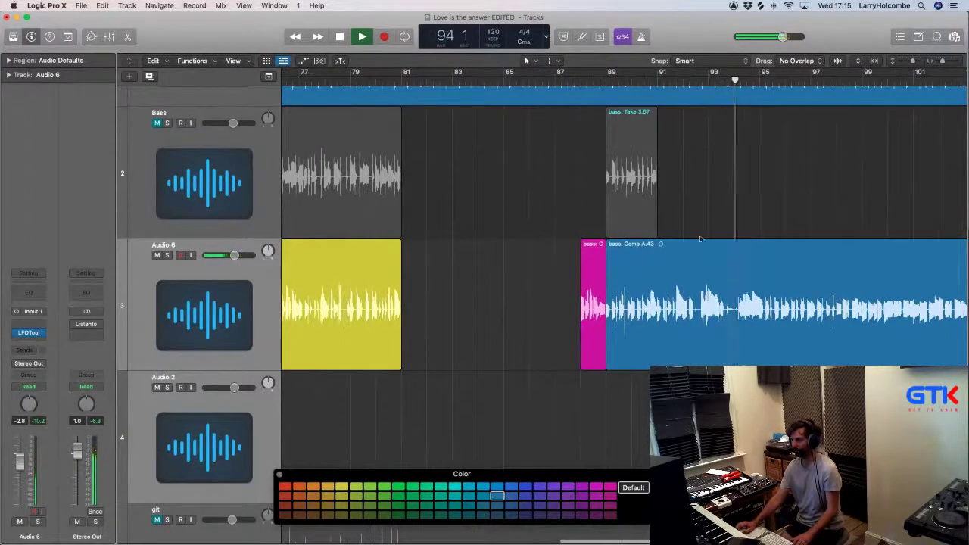
Step: Trim the start of the remaining blue bass region on Audio 6 from bar 89 to bar 95
drag(609, 367, 763, 363)
scroll(741, 363, down, 5)
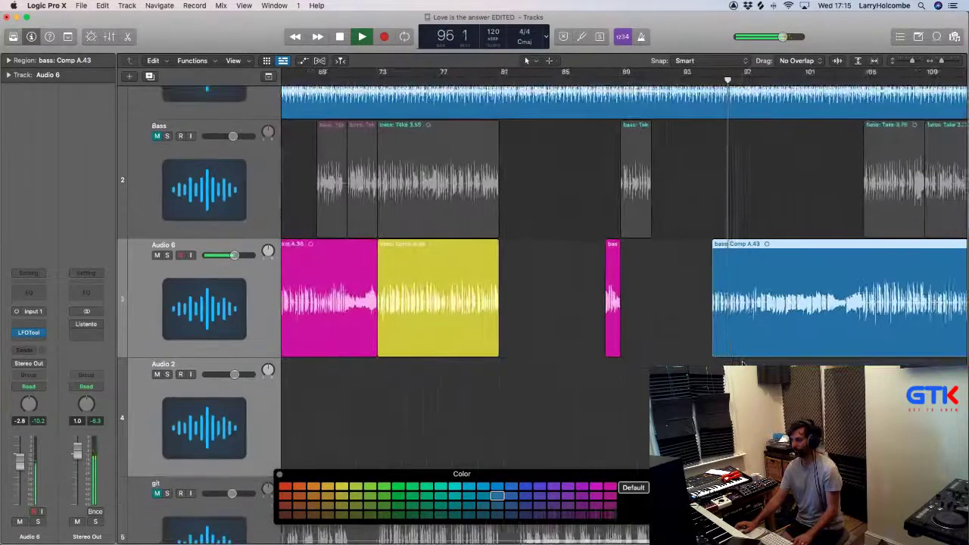
scroll(743, 364, right, 2)
scroll(743, 365, right, 2)
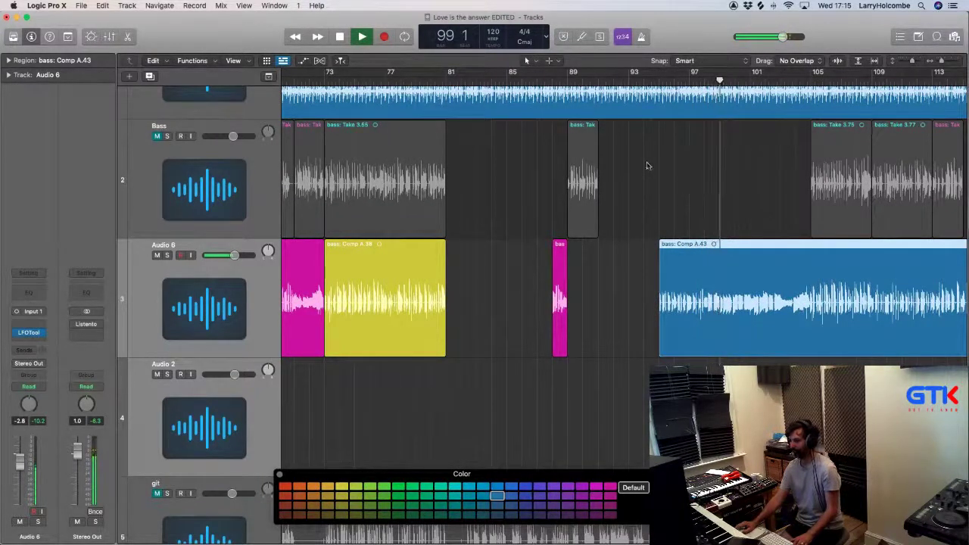
click(648, 262)
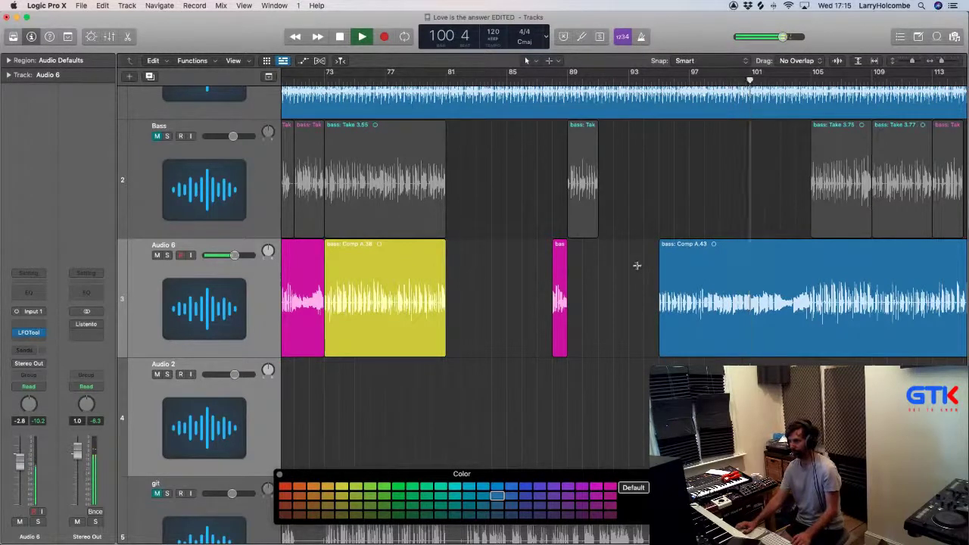
Step: Split bars 95 to 105 of the blue bass region on Audio 6 into a separate region and colour it magenta
drag(634, 264, 813, 275)
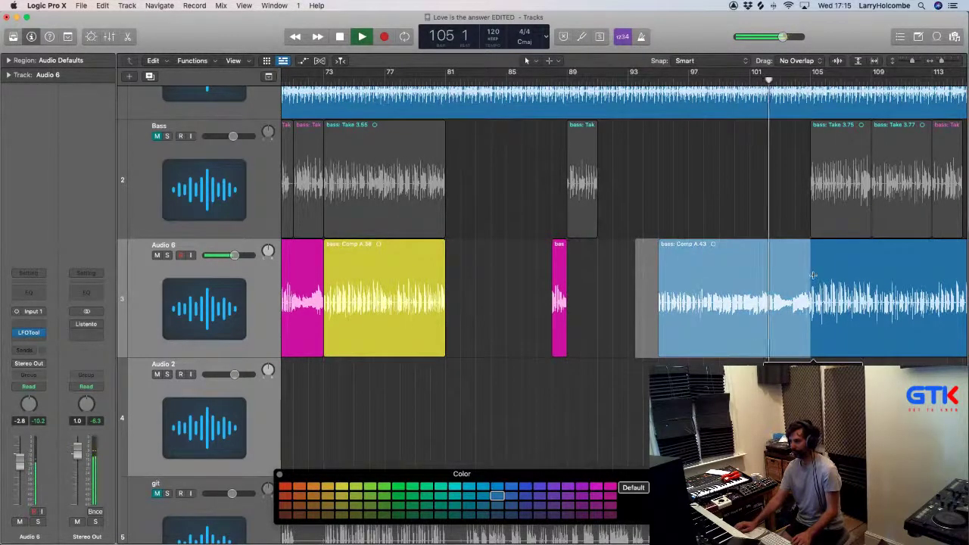
click(740, 240)
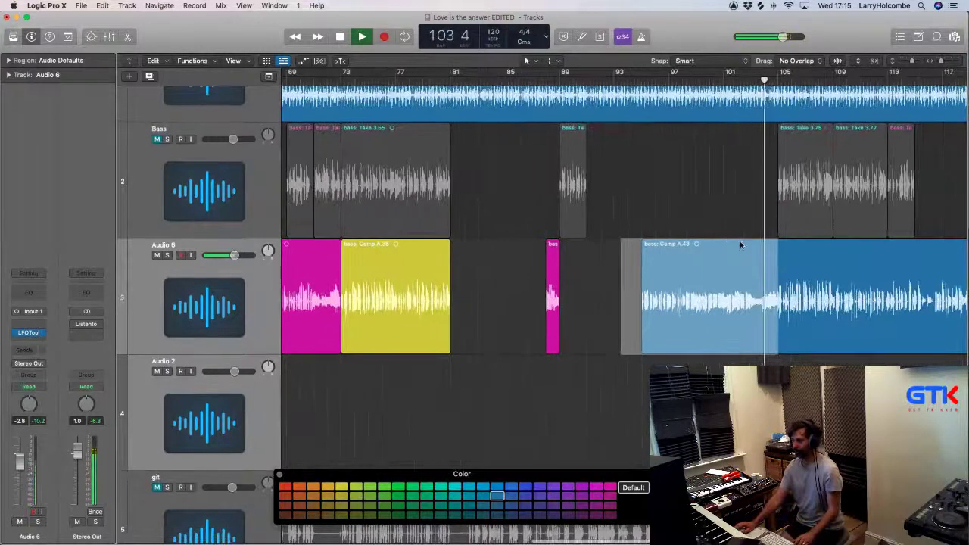
click(610, 487)
click(612, 186)
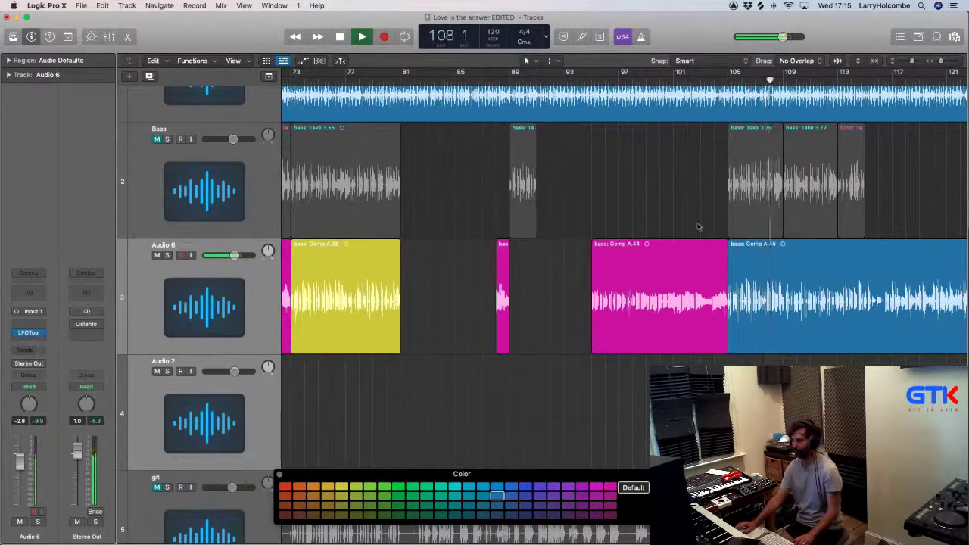
Step: Split bars 105 to 115 of the bass into a separate yellow region and delete its last two bars, 113 to 115
drag(729, 250, 866, 261)
click(784, 251)
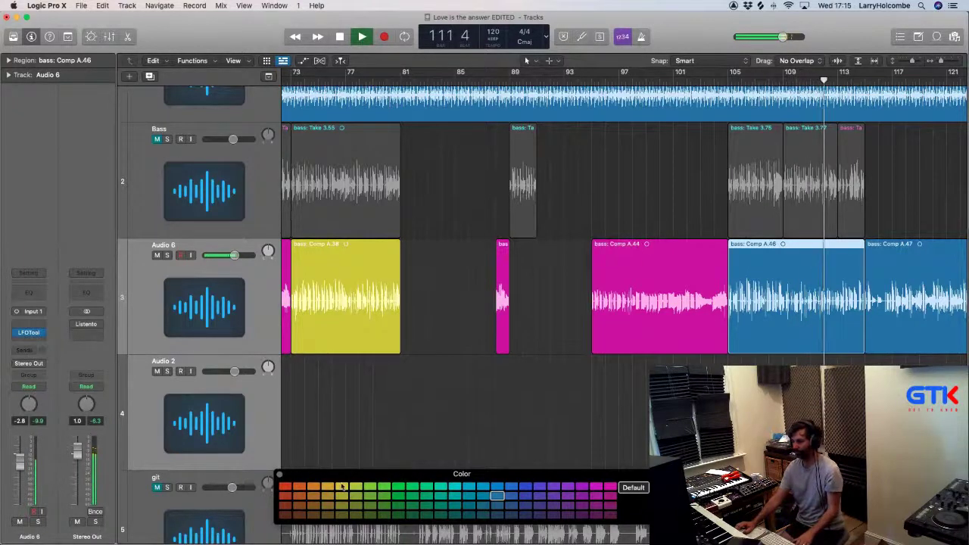
click(342, 487)
click(618, 210)
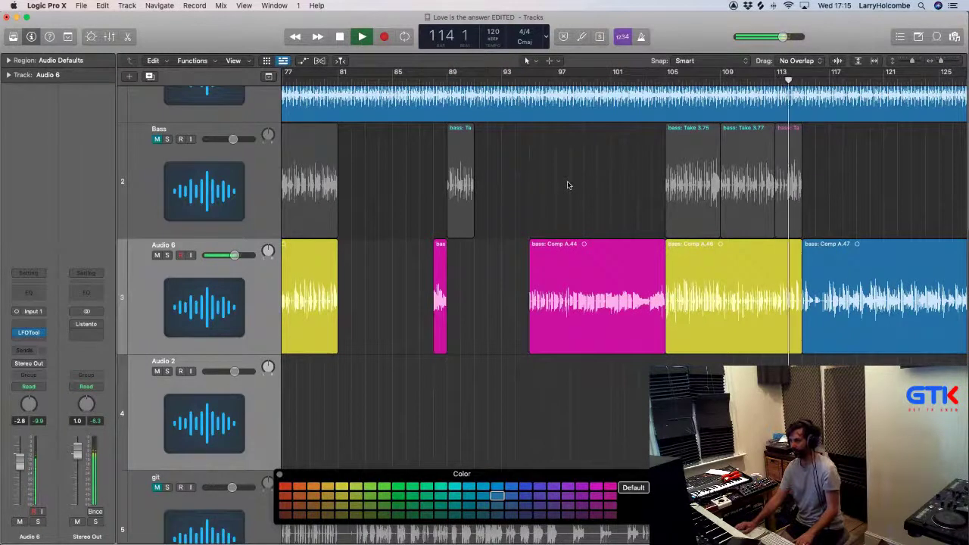
drag(774, 246, 798, 246)
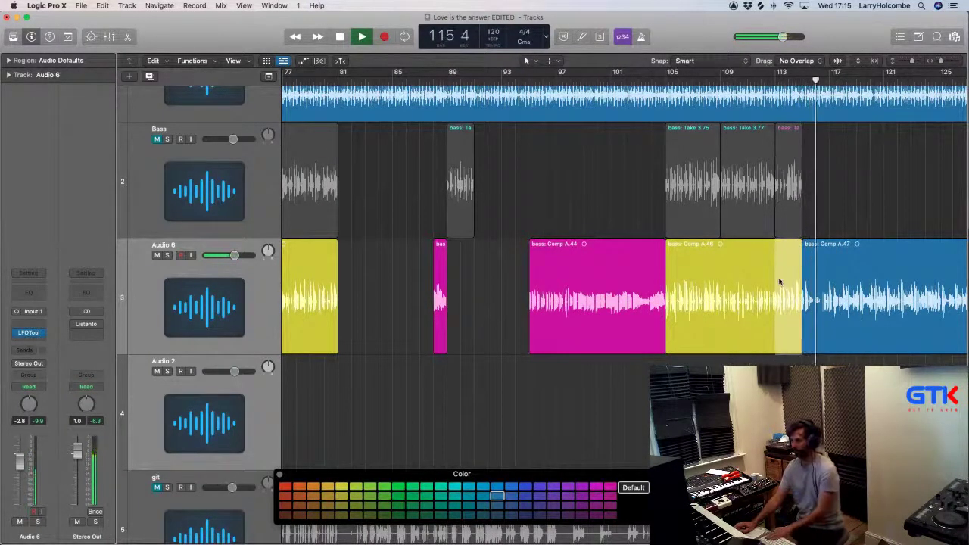
key(Delete)
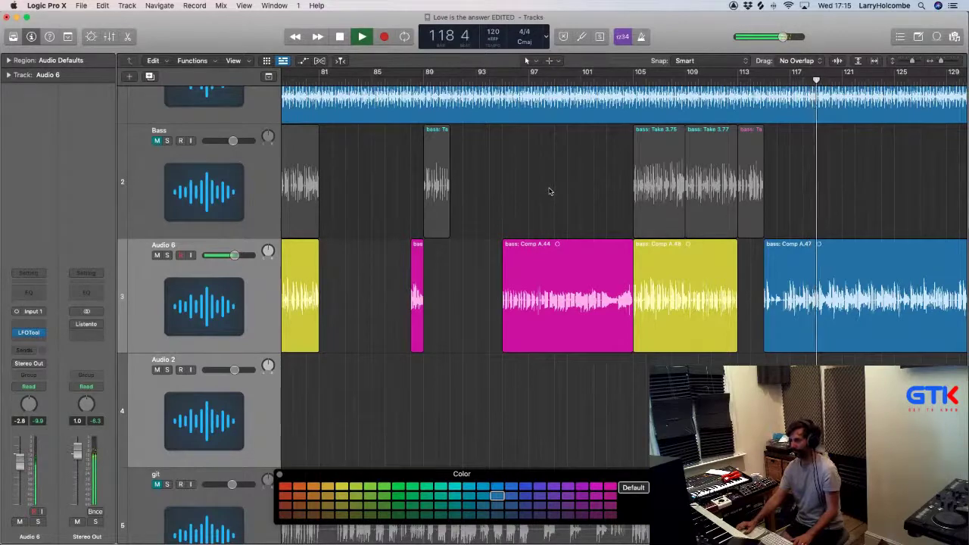
Step: Review the edited bass regions on Audio 6 from the start of the song to the remaining blue region
scroll(660, 213, down, 5)
scroll(661, 213, right, 3)
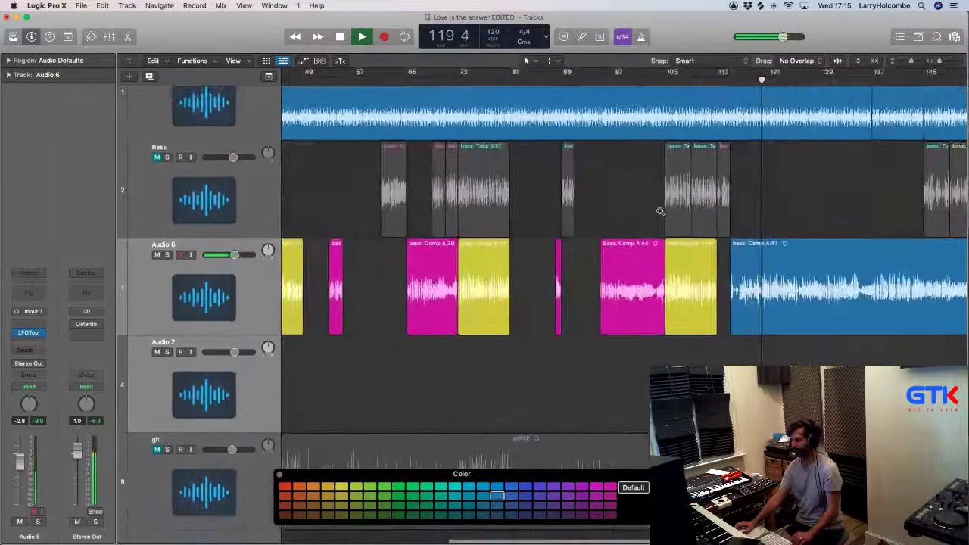
scroll(660, 213, down, 3)
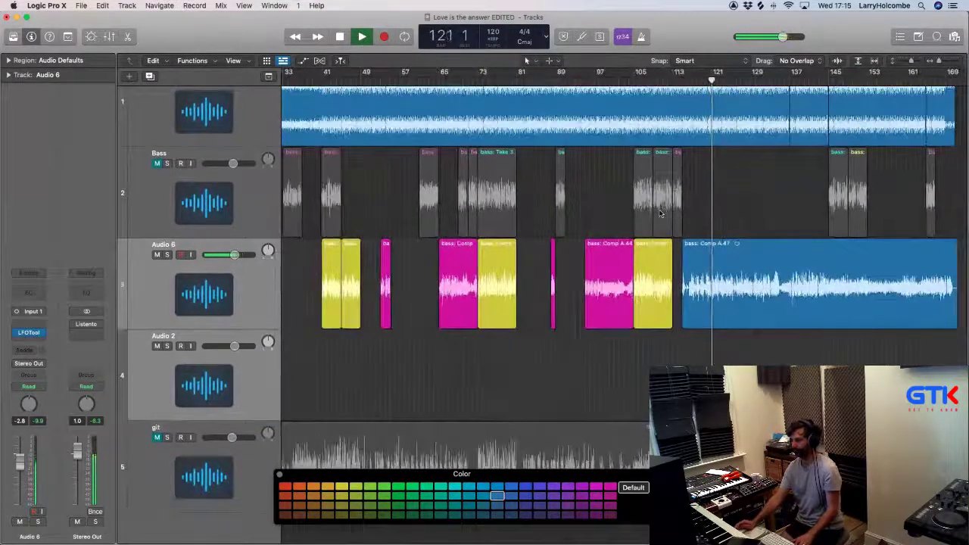
scroll(660, 213, left, 10)
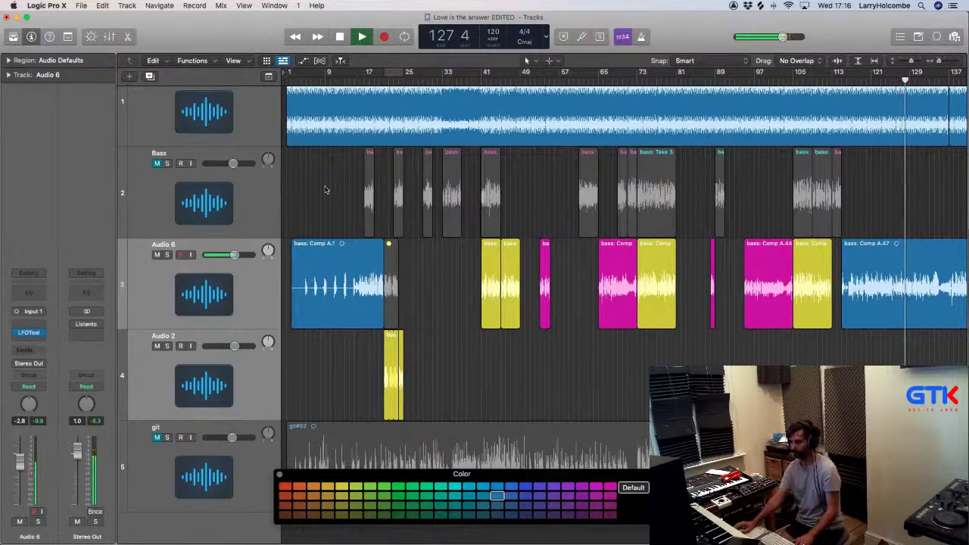
scroll(545, 227, right, 5)
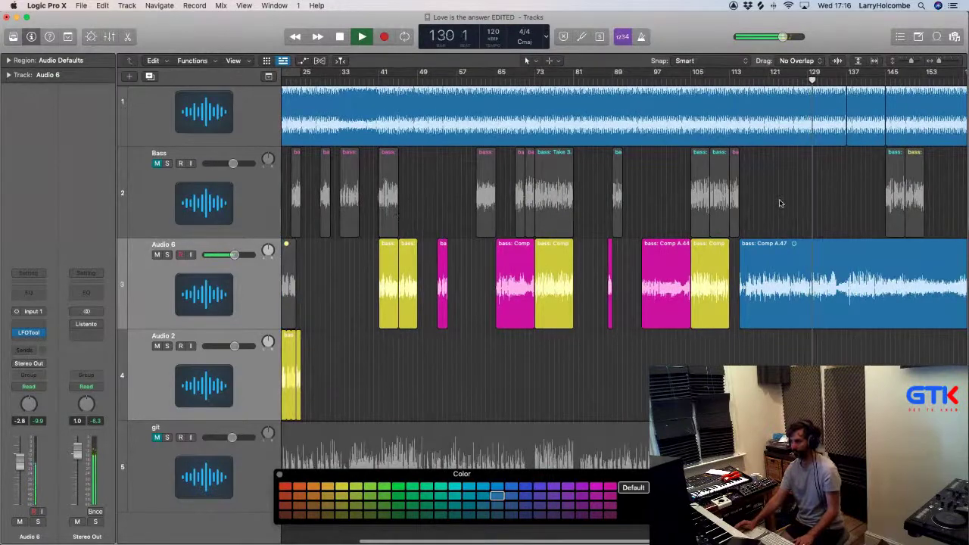
scroll(780, 203, right, 3)
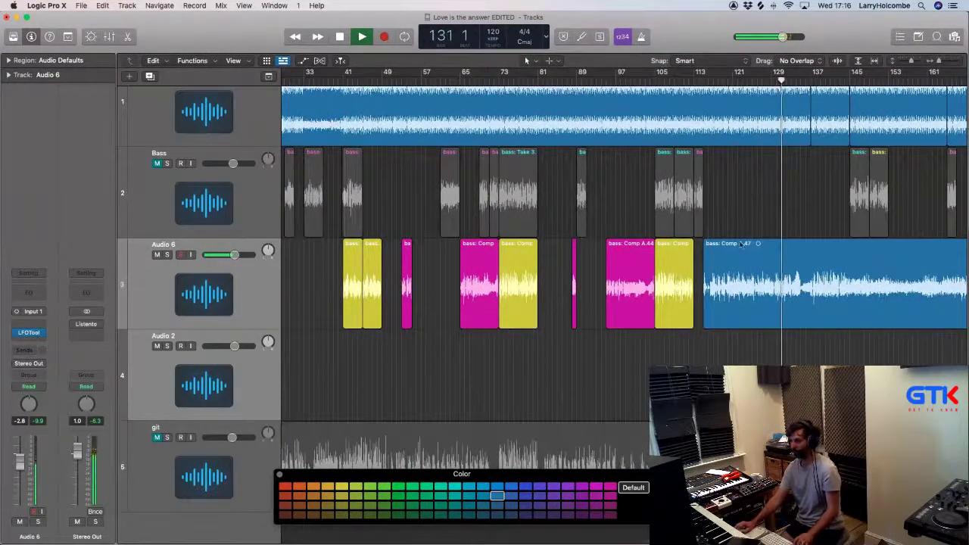
Step: Replay from bar 127, split the blue bass region at bars 129 and 133, and delete the part from bar 115 to 129
drag(671, 227, 853, 329)
scroll(853, 326, up, 1)
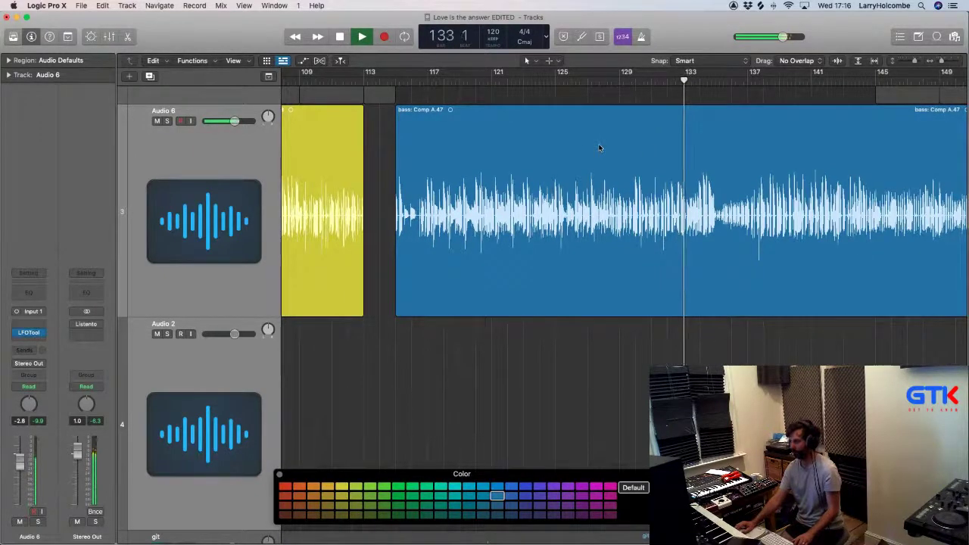
scroll(599, 147, right, 1)
scroll(599, 146, down, 2)
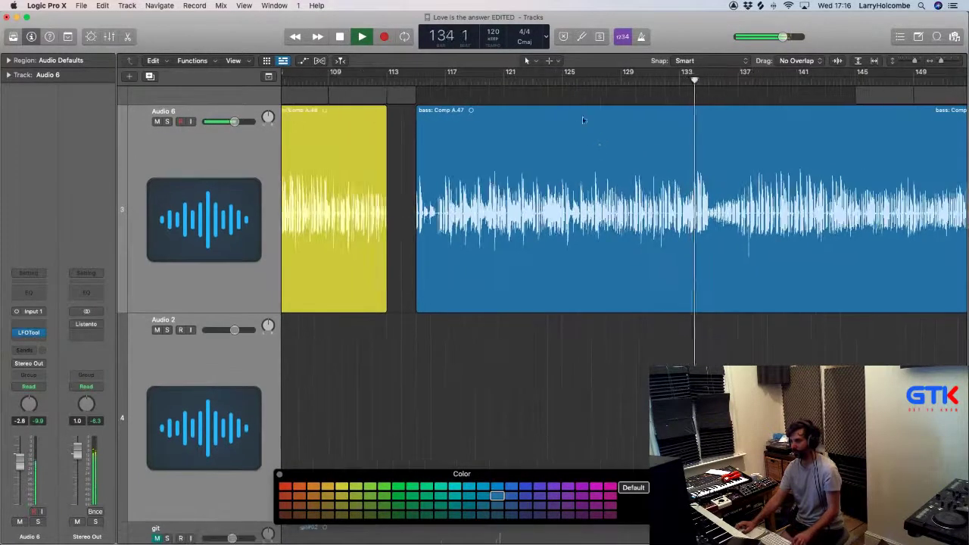
drag(561, 112, 679, 112)
click(625, 95)
click(592, 81)
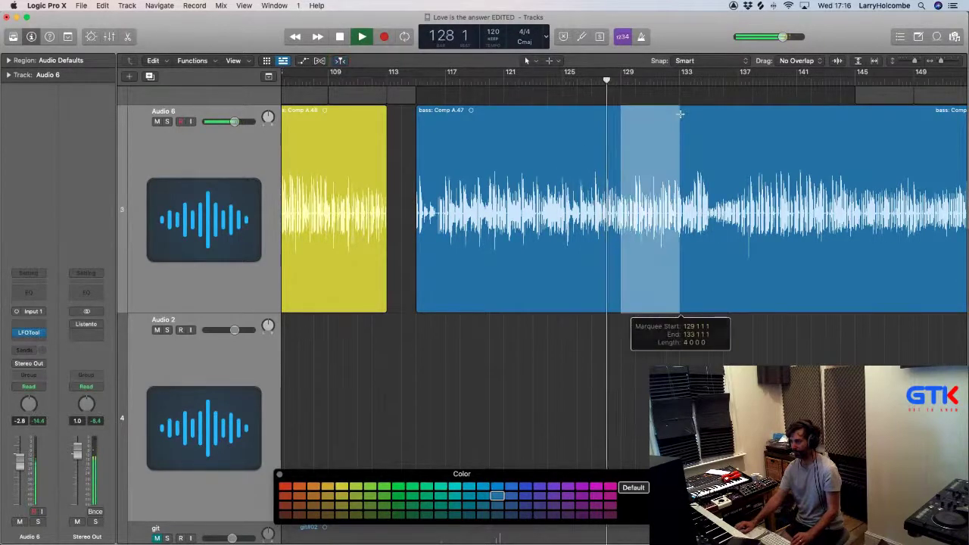
click(620, 130)
click(584, 134)
key(BackSpace)
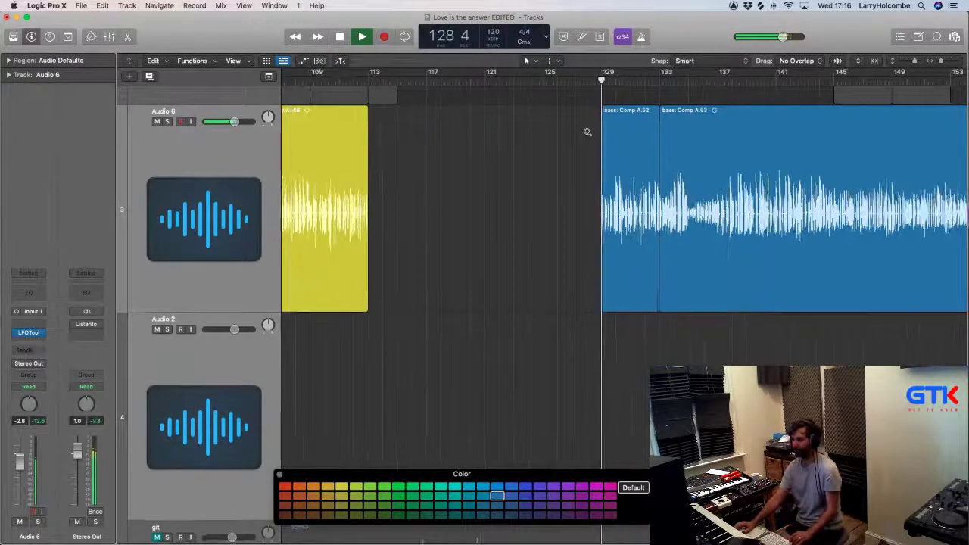
Step: Split the blue bass region at bar 137 and colour the two regions covering bars 129 to 137 magenta
scroll(587, 136, down, 1)
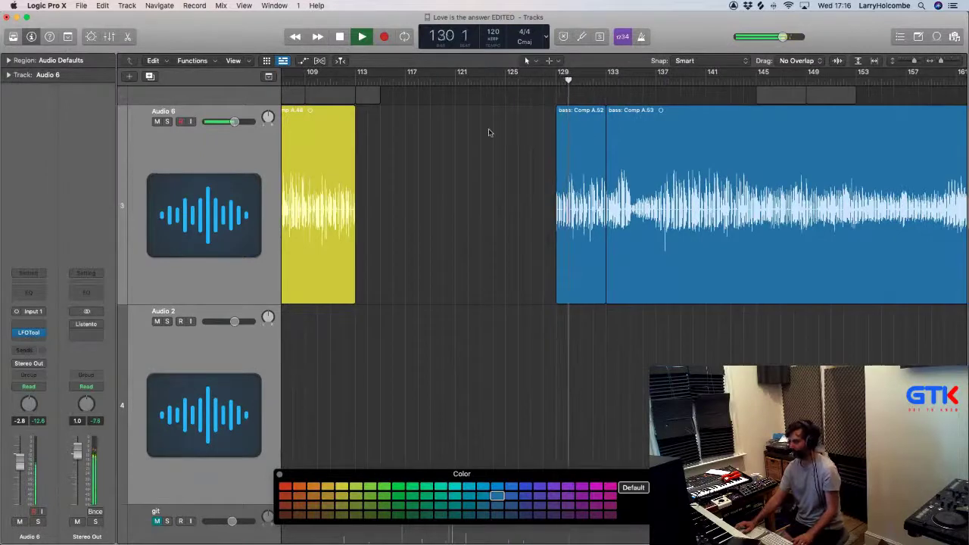
key(super+Up)
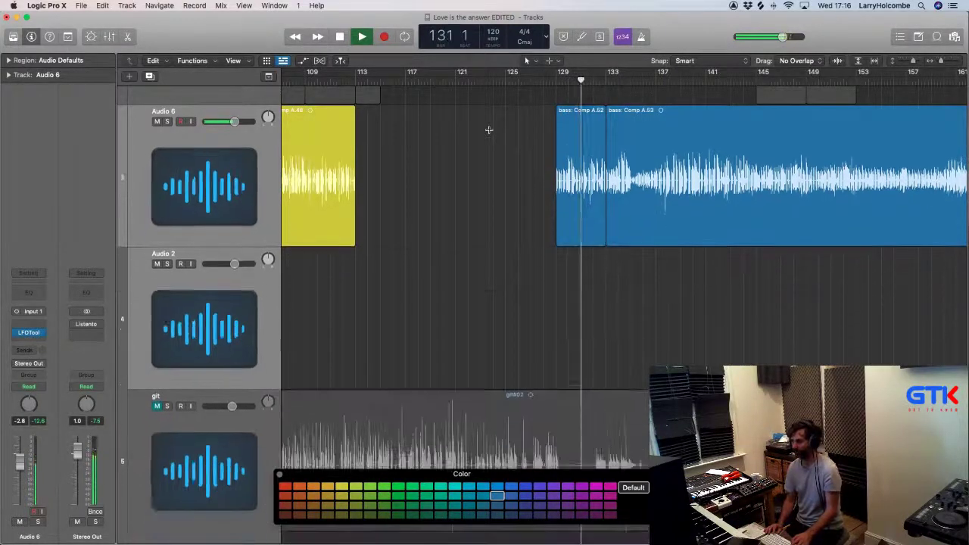
key(super+Up)
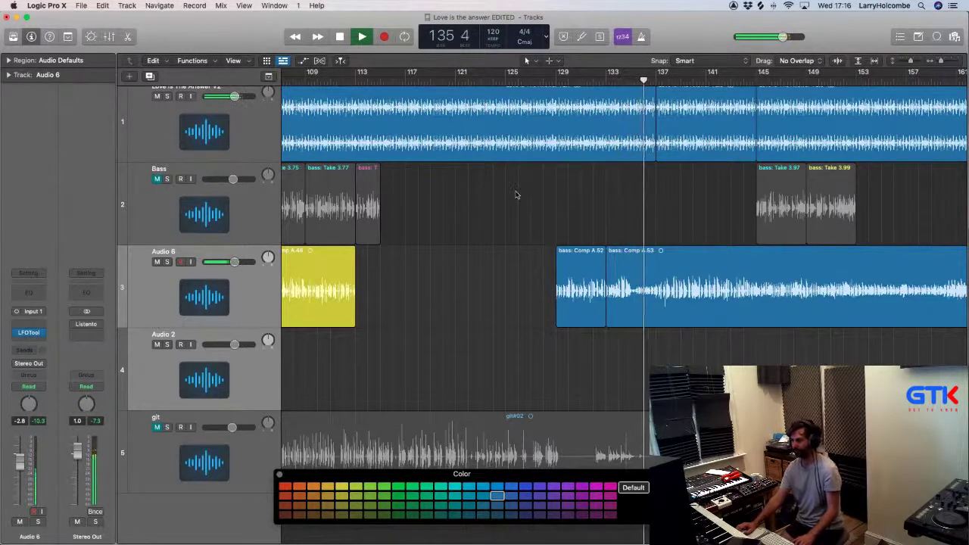
drag(519, 258, 654, 266)
click(633, 262)
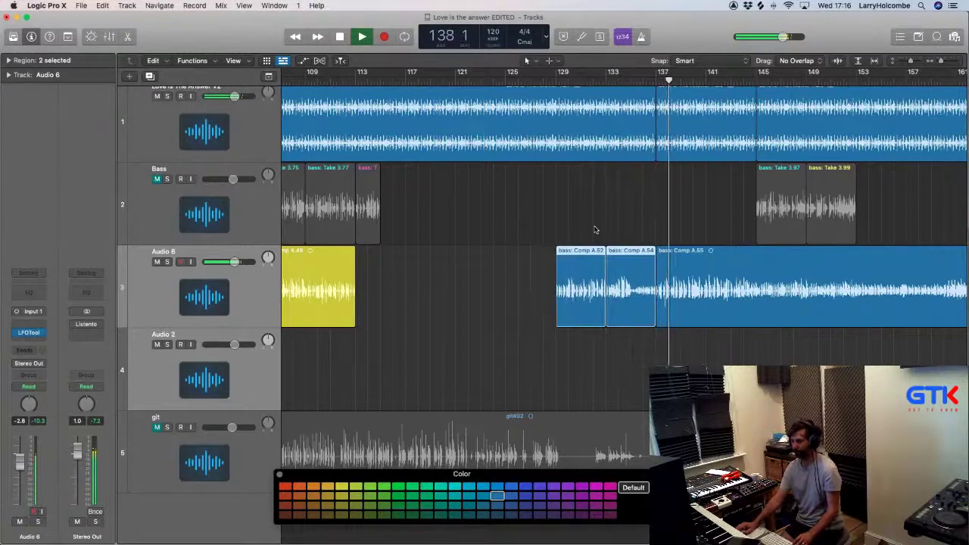
click(610, 487)
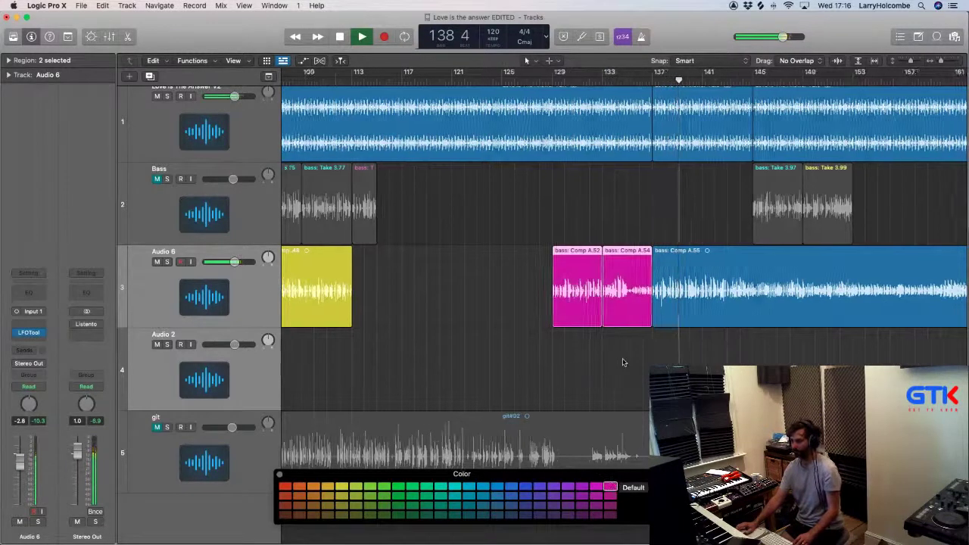
click(605, 218)
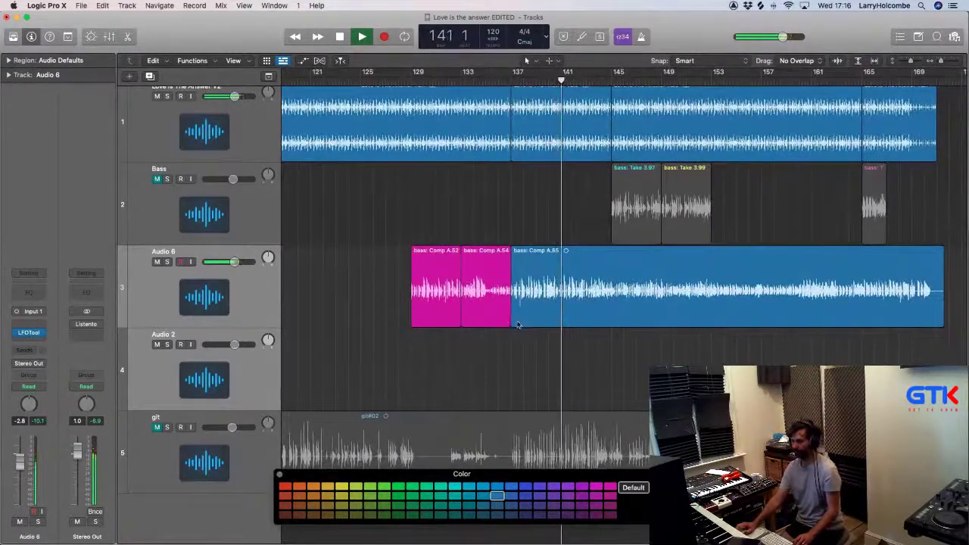
Step: Trim the start of the remaining blue bass region to bar 141, and delete its audio from there to about bar 153
drag(512, 325, 563, 324)
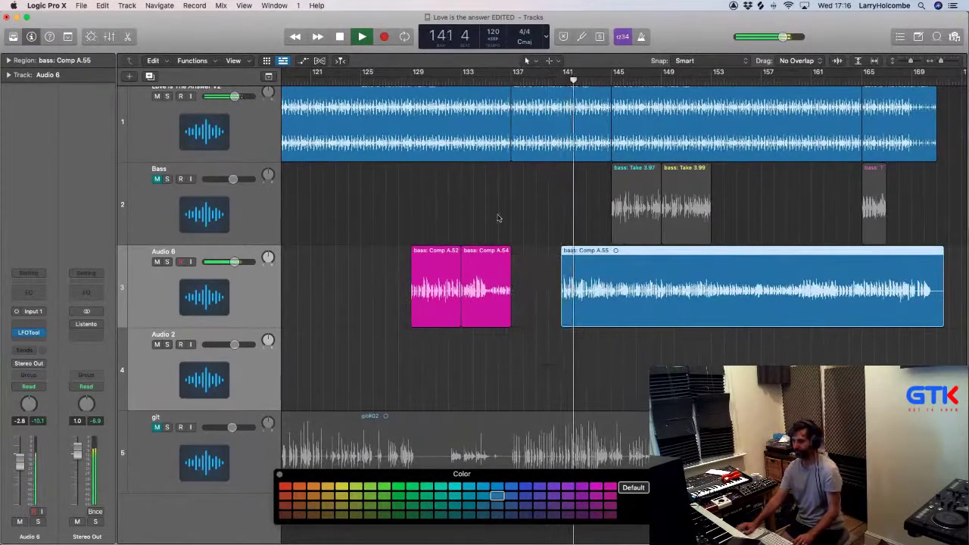
click(499, 217)
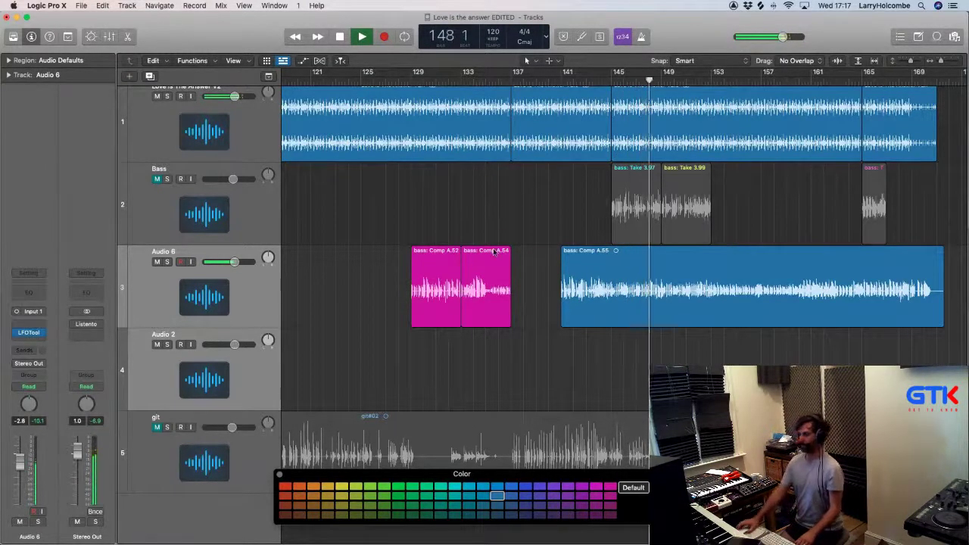
scroll(538, 228, right, 2)
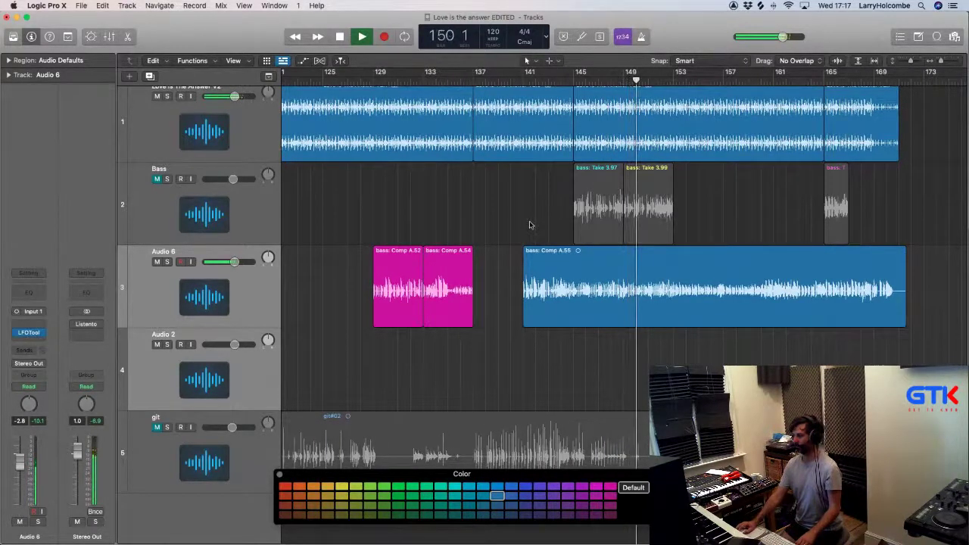
drag(512, 291, 669, 295)
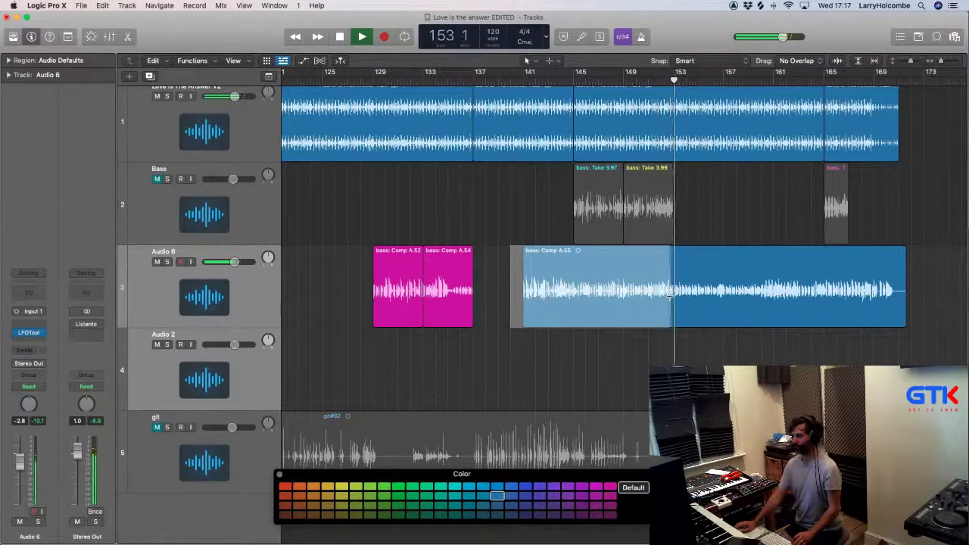
key(Delete)
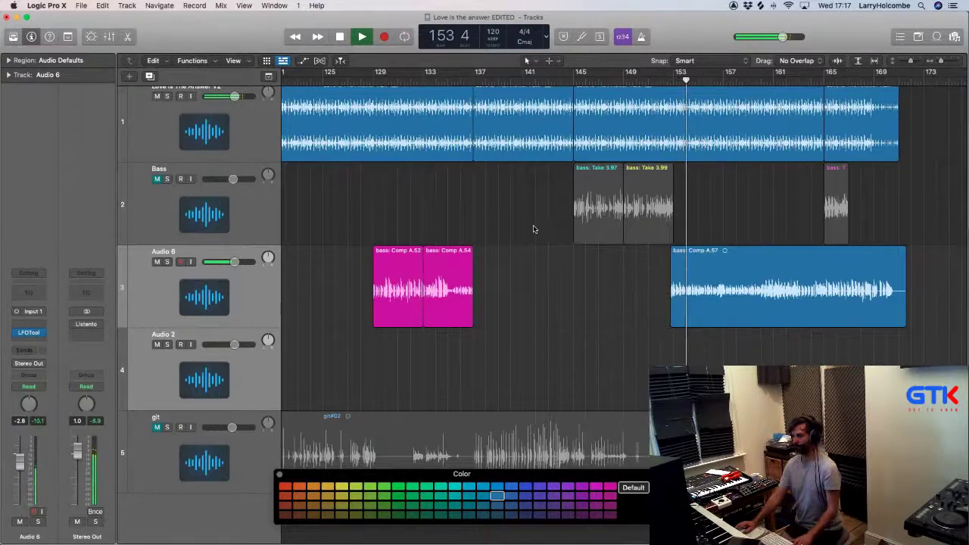
Step: Split the bass from about bar 153 to 157 into a magenta region, and trim the start of the remaining blue region to bar 161
drag(642, 284, 705, 286)
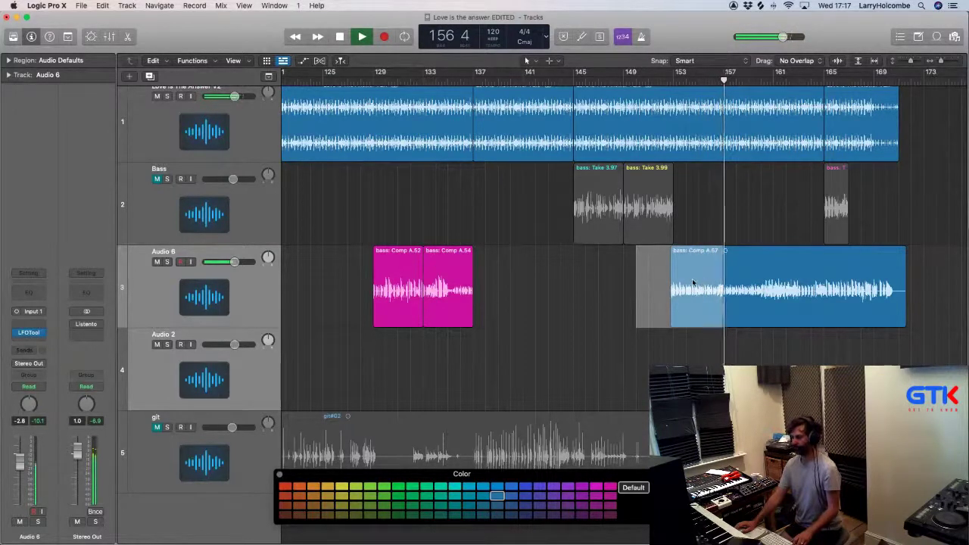
click(690, 279)
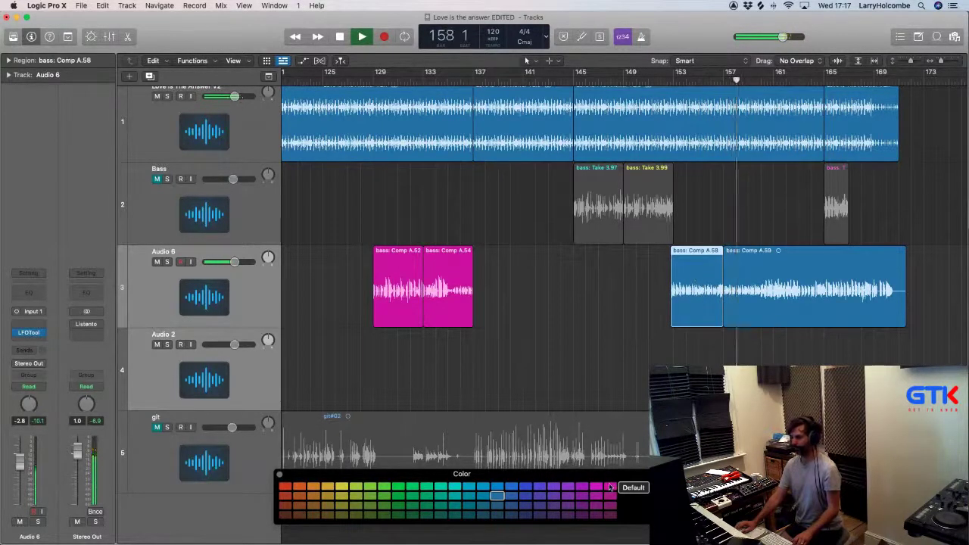
click(610, 487)
click(456, 216)
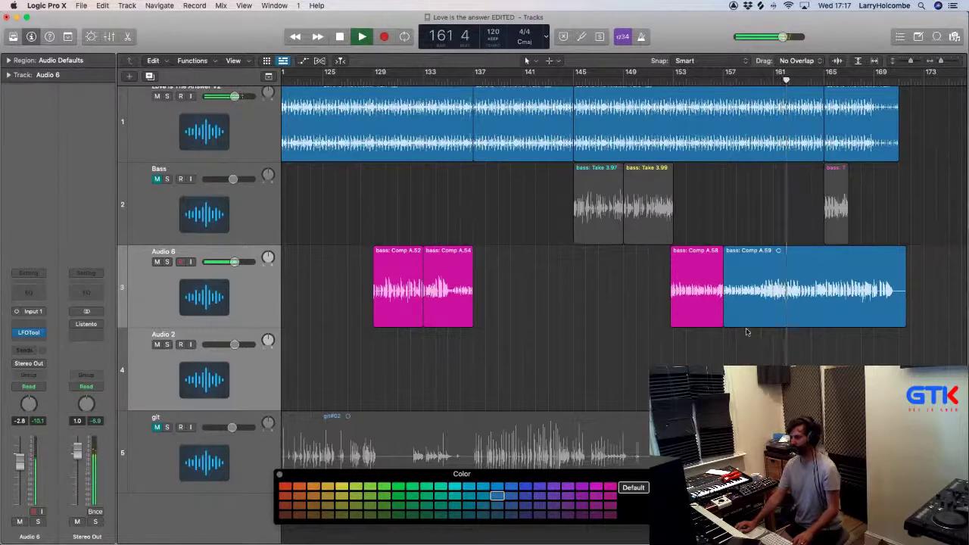
drag(723, 324, 774, 324)
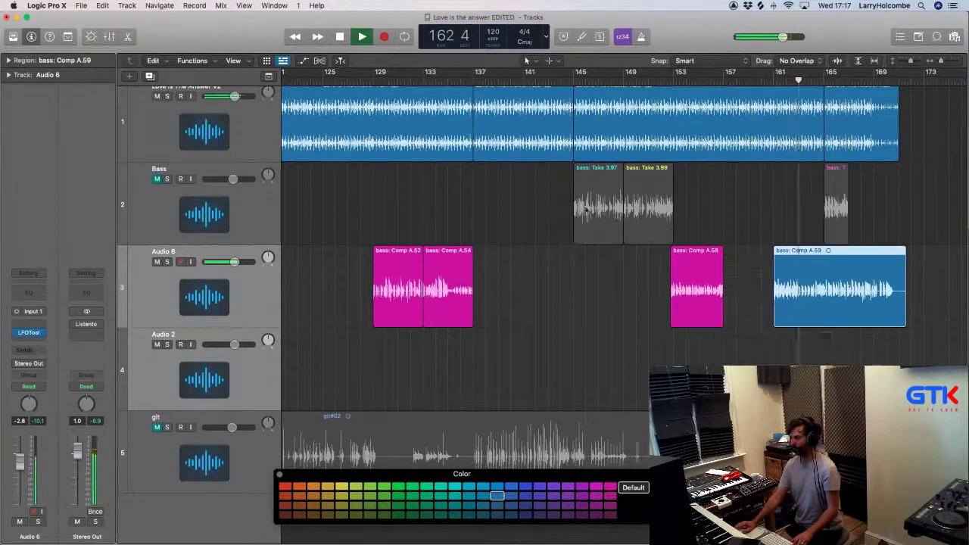
click(487, 191)
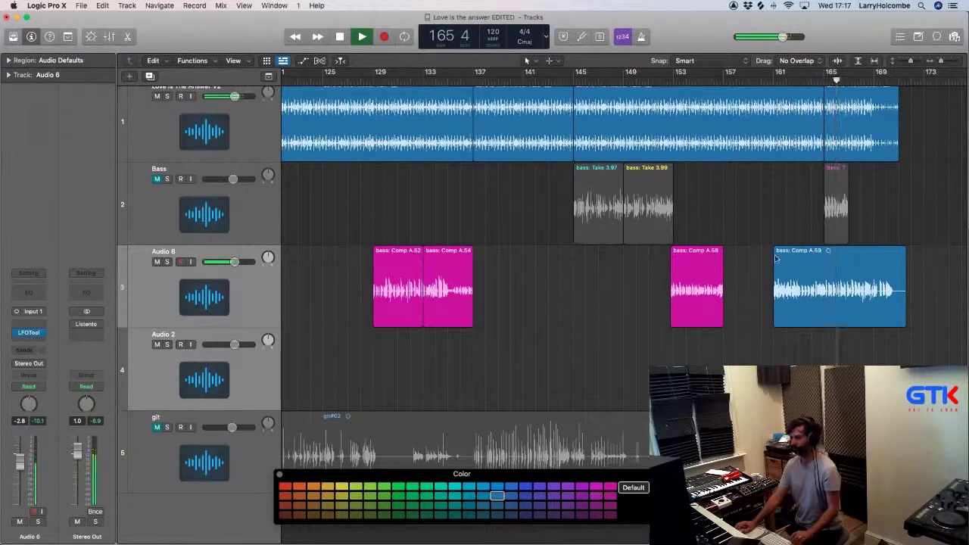
Step: Replay from about bar 162, and delete the blue bass region's audio from bar 161 to bar 163
scroll(776, 259, up, 5)
scroll(775, 259, left, 2)
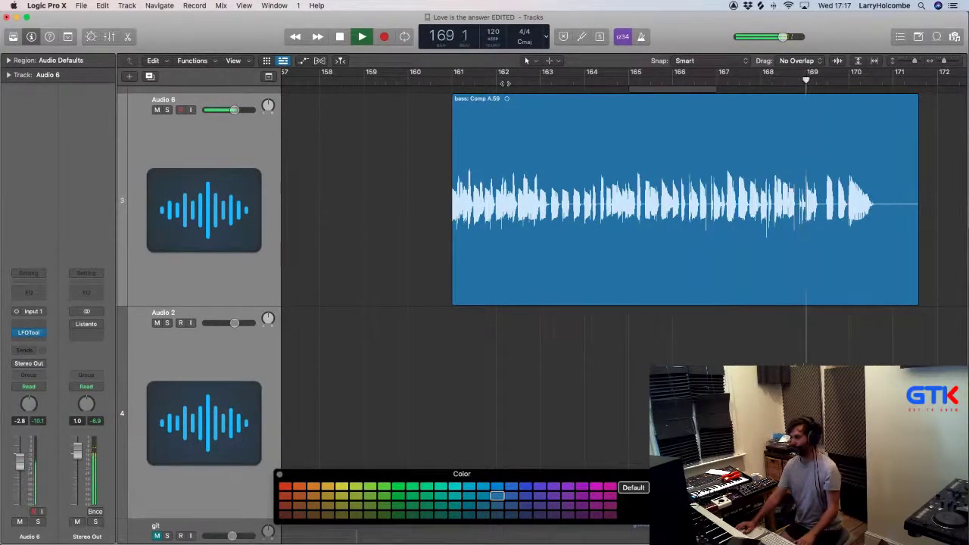
key(space)
click(501, 83)
key(space)
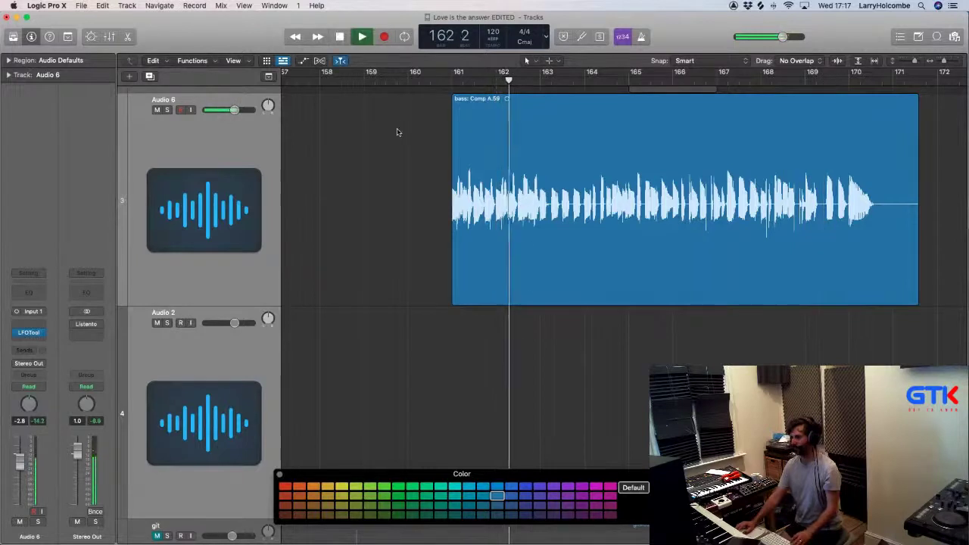
drag(396, 133, 542, 142)
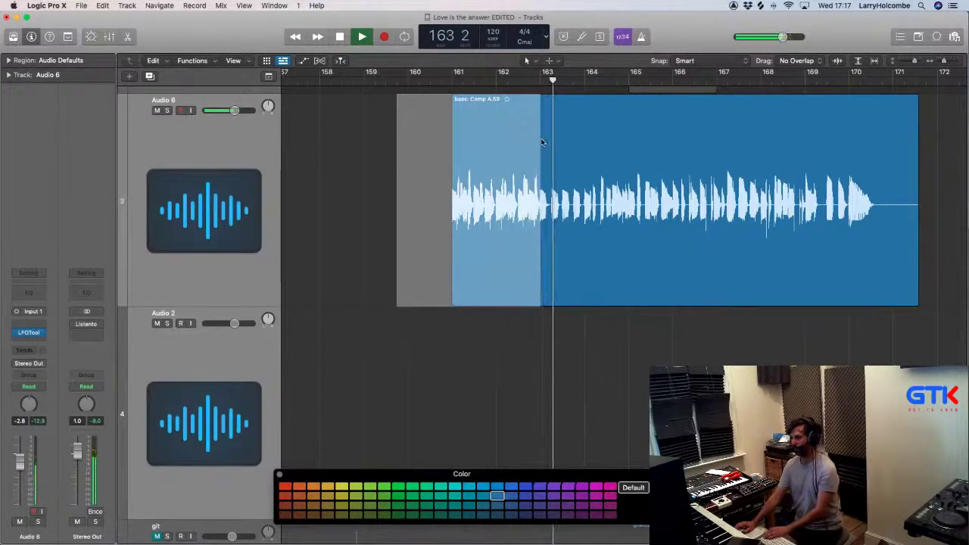
key(BackSpace)
key(super+Up)
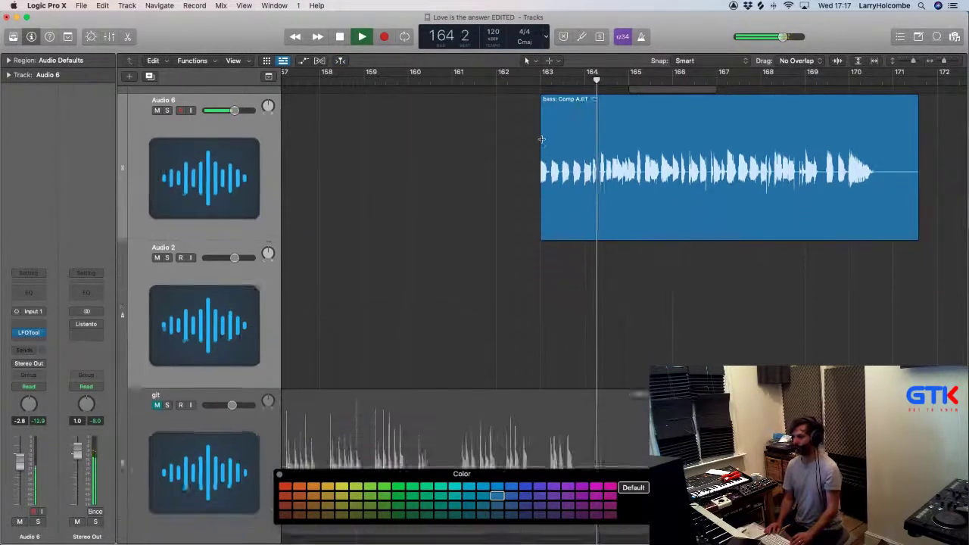
Step: Trim the start of the remaining blue bass region to bar 164, and split it at bar 168
drag(519, 137, 763, 148)
key(BackSpace)
click(674, 130)
scroll(676, 135, down, 3)
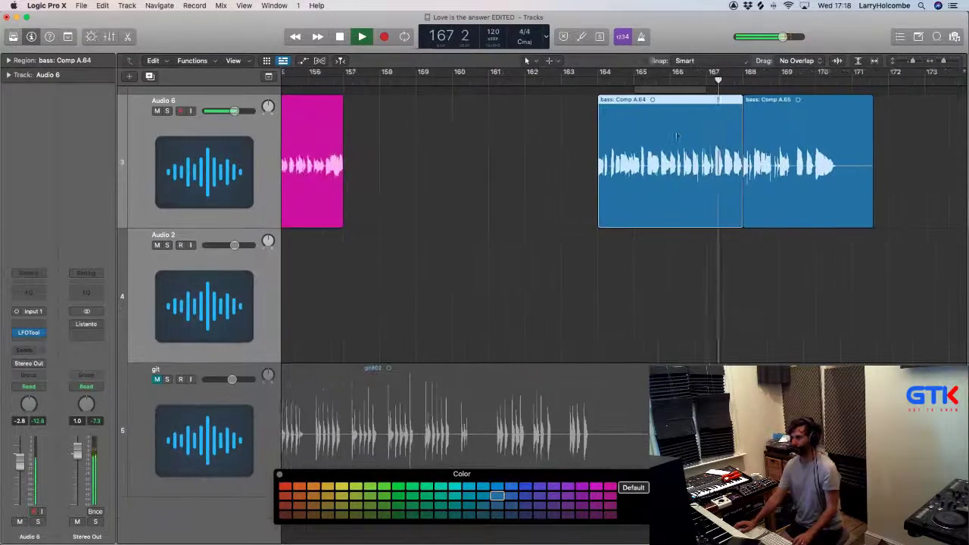
Step: Copy the bass section from bar 165 to 168 onto bars 169 to 172 of the same track
click(496, 123)
drag(558, 124, 621, 131)
click(515, 116)
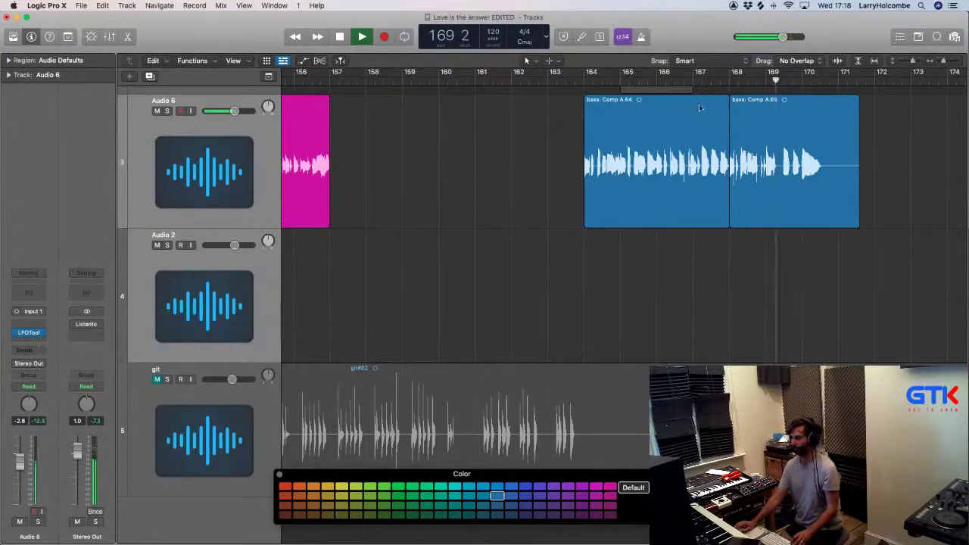
drag(634, 101, 795, 114)
Step: Set a playback loop over bars 164 to 172, and listen to the edited bass ending
key(space)
drag(586, 74, 876, 98)
key(space)
click(502, 137)
scroll(500, 137, up, 3)
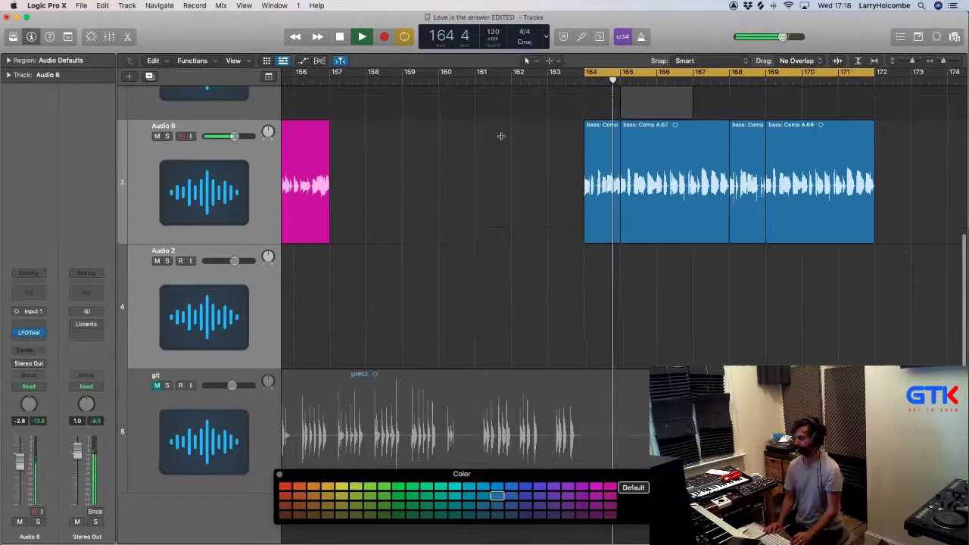
Step: Check the mixer's channel levels during playback, and close the colour palette
key(x)
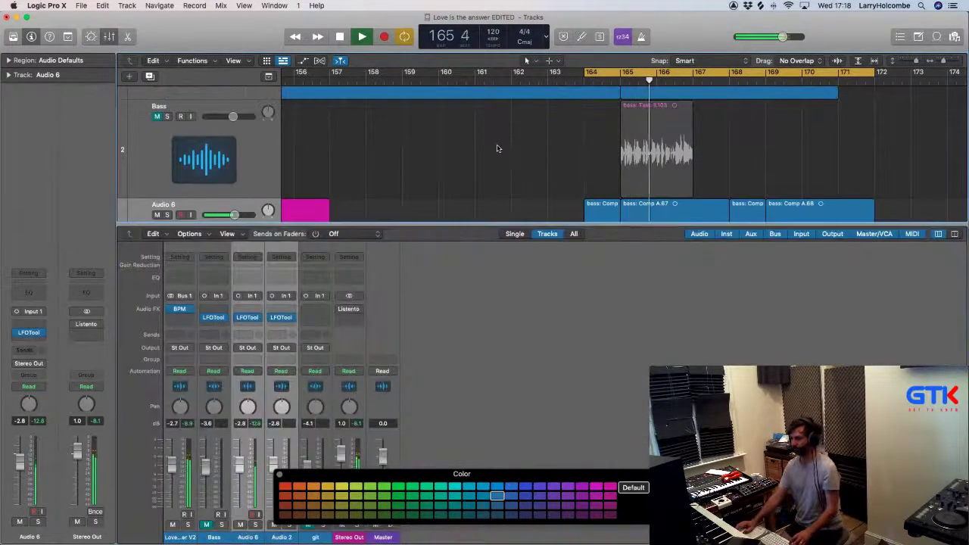
key(x)
key(x)
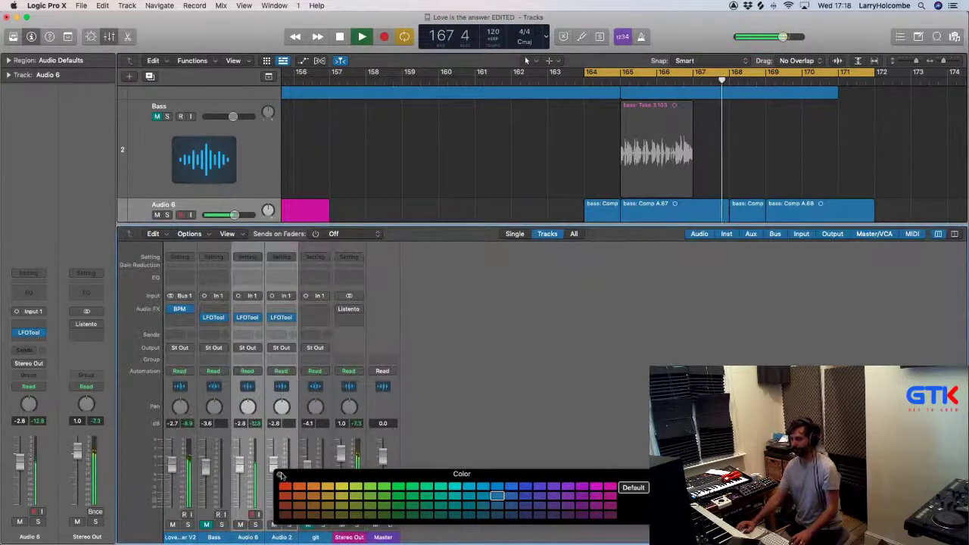
click(279, 475)
click(500, 156)
key(x)
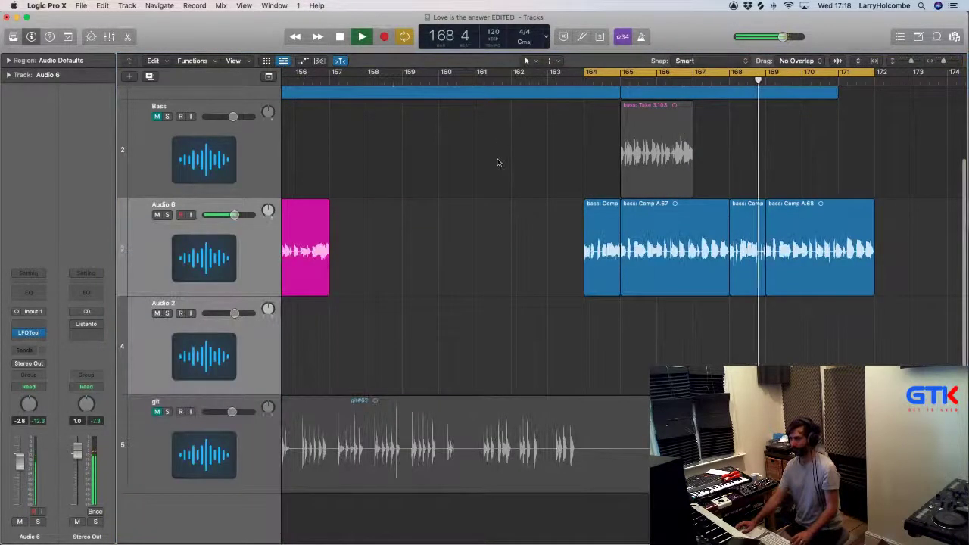
Step: Copy the Love is The Answer V2 section from bar 165 to 169 so the backing track runs to bar 173
scroll(500, 160, down, 5)
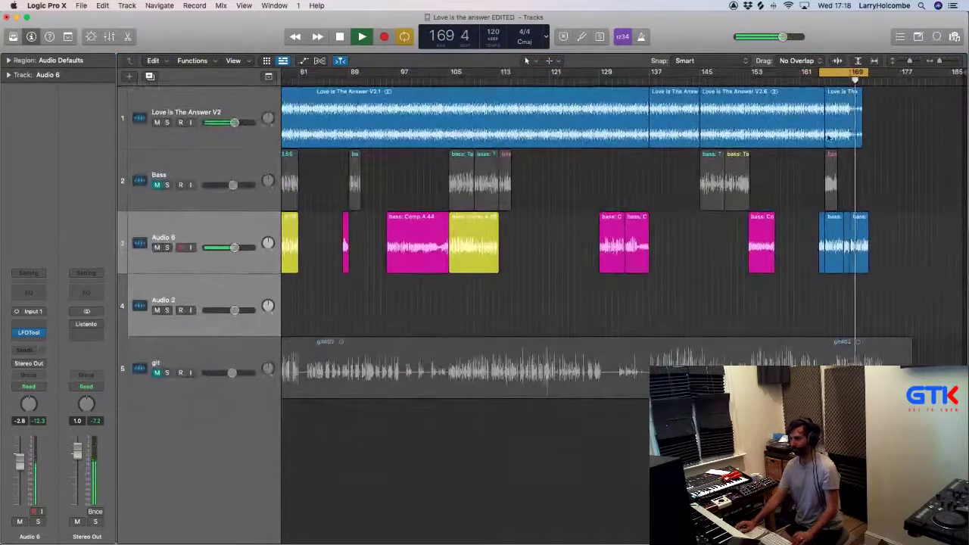
key(z)
drag(462, 101, 659, 125)
scroll(765, 146, down, 3)
click(768, 140)
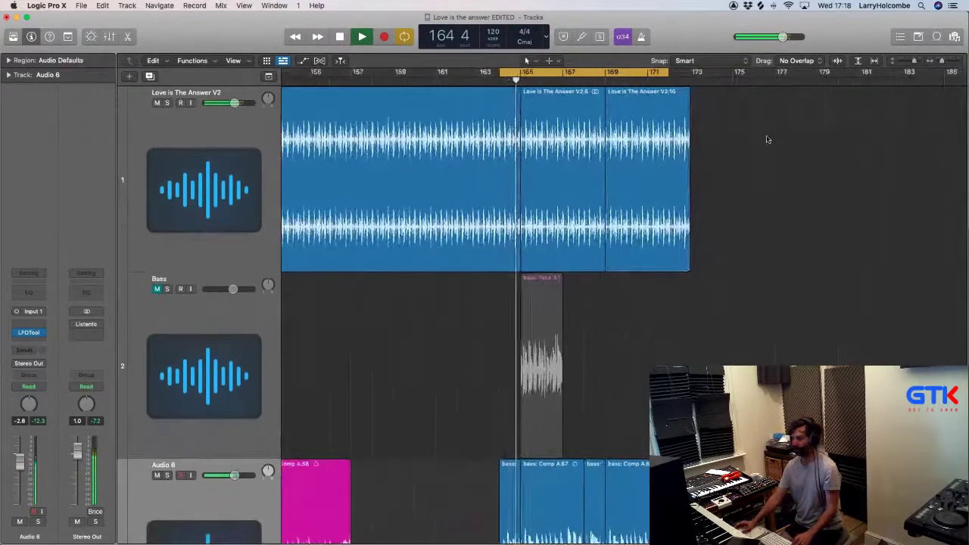
Step: Check the mixer's channel levels again, and widen the playback loop to bars 157 to 172
scroll(766, 140, down, 5)
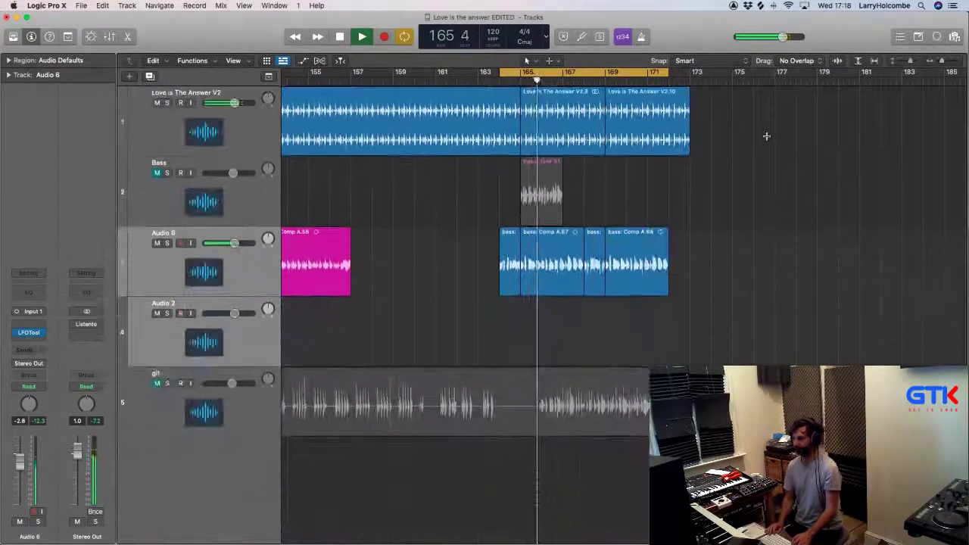
key(x)
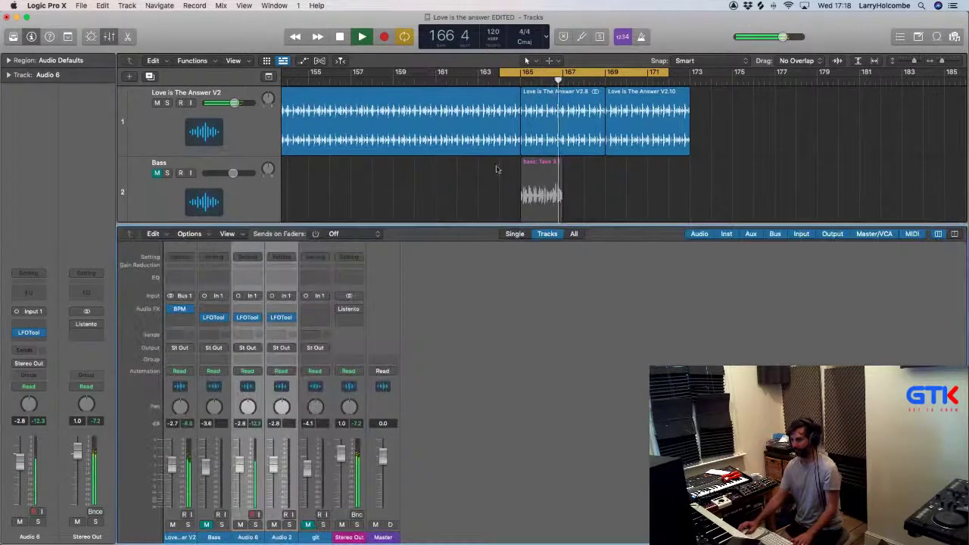
key(x)
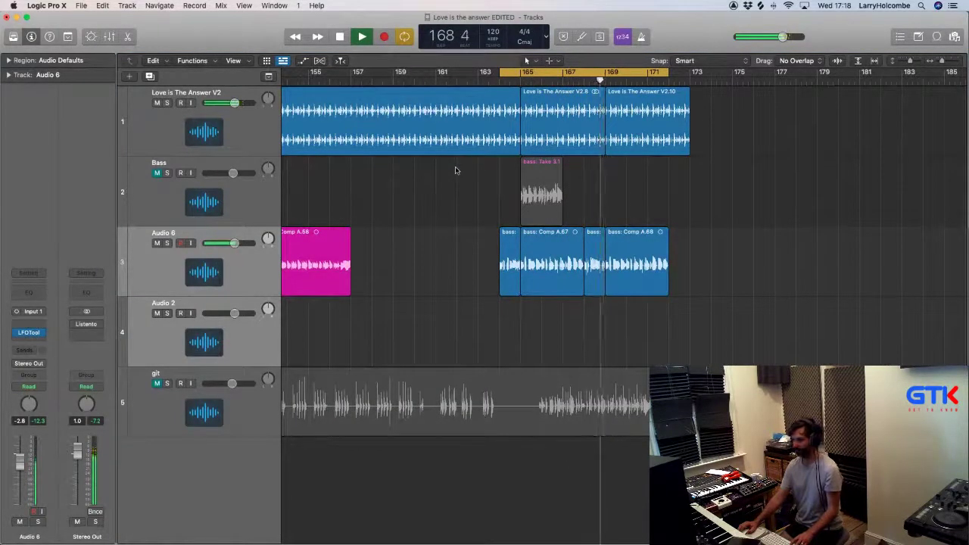
scroll(480, 165, down, 5)
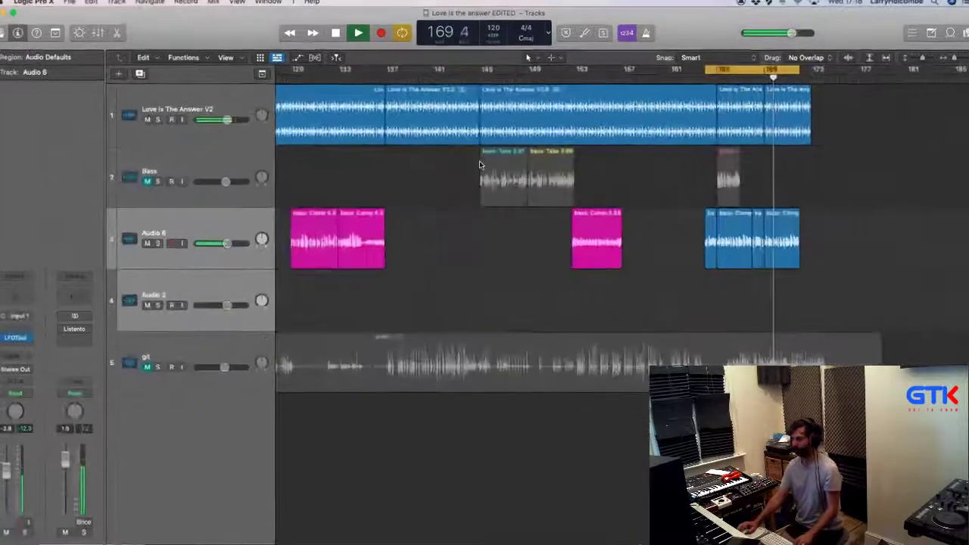
drag(625, 69, 789, 81)
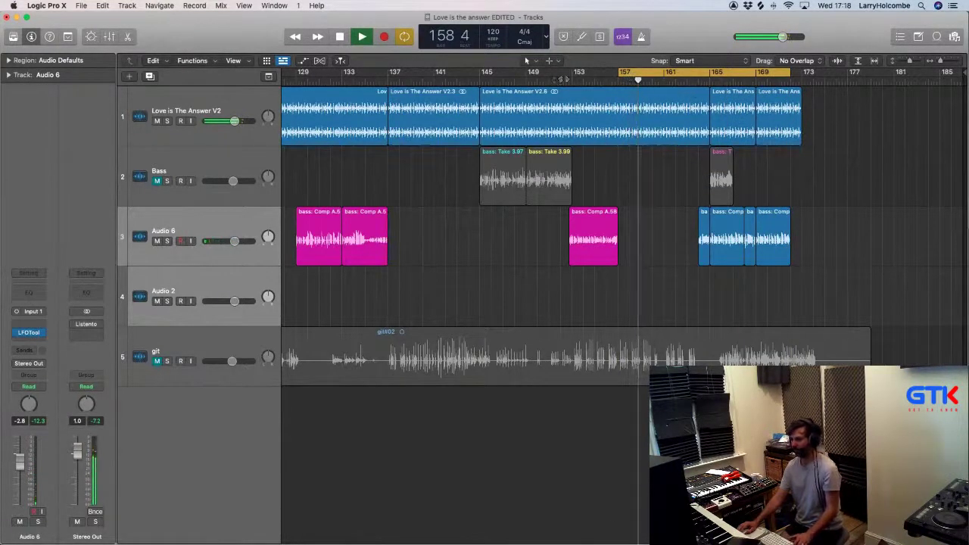
Step: Restart playback with bars 145 to 164 set as the range to skip
key(space)
drag(485, 78, 708, 103)
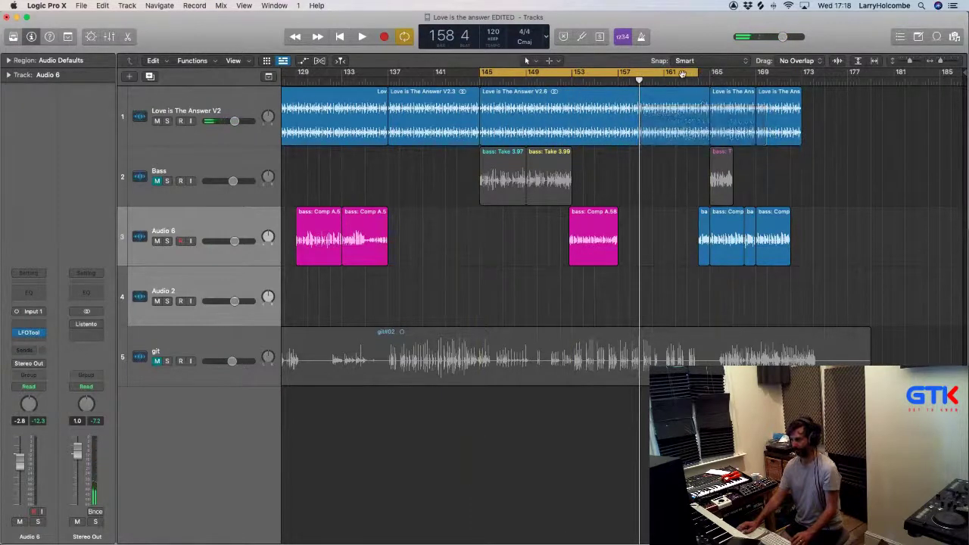
click(467, 79)
key(space)
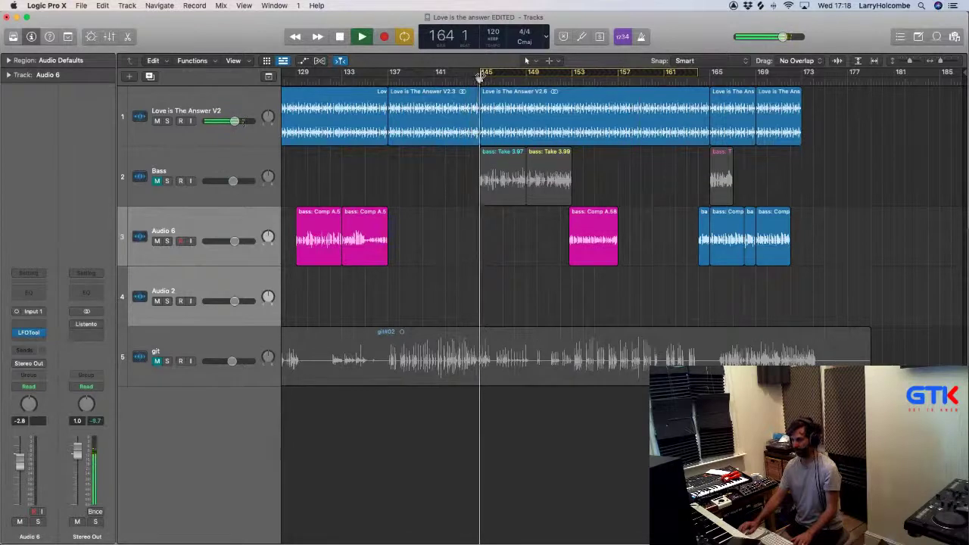
key(shift+comma)
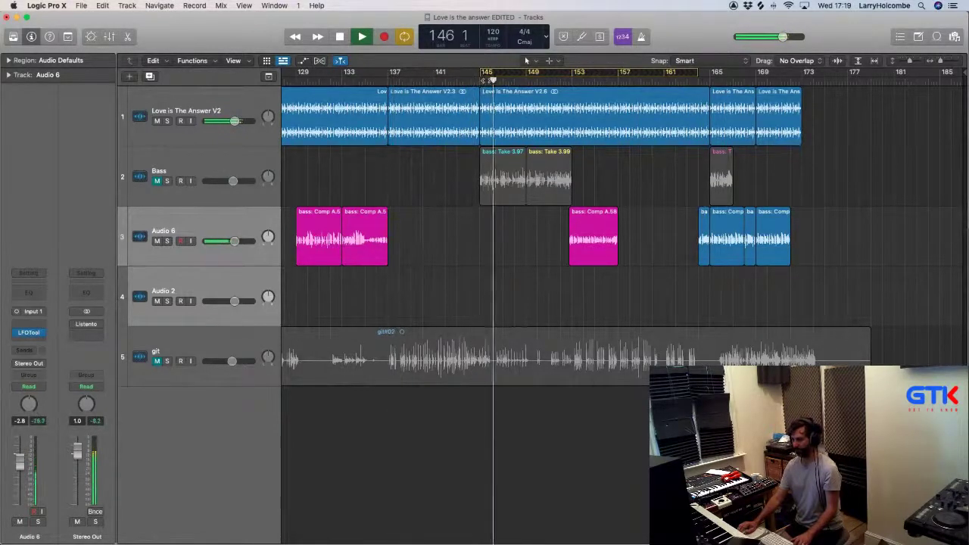
Step: Play from about bar 133 with the skipped range extended to start at bar 137, and listen to the transition
click(582, 81)
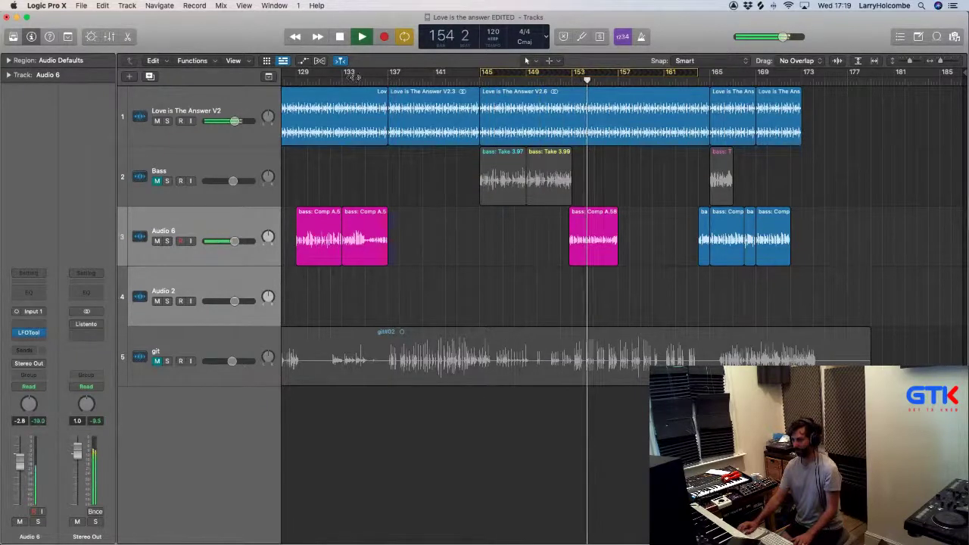
click(353, 78)
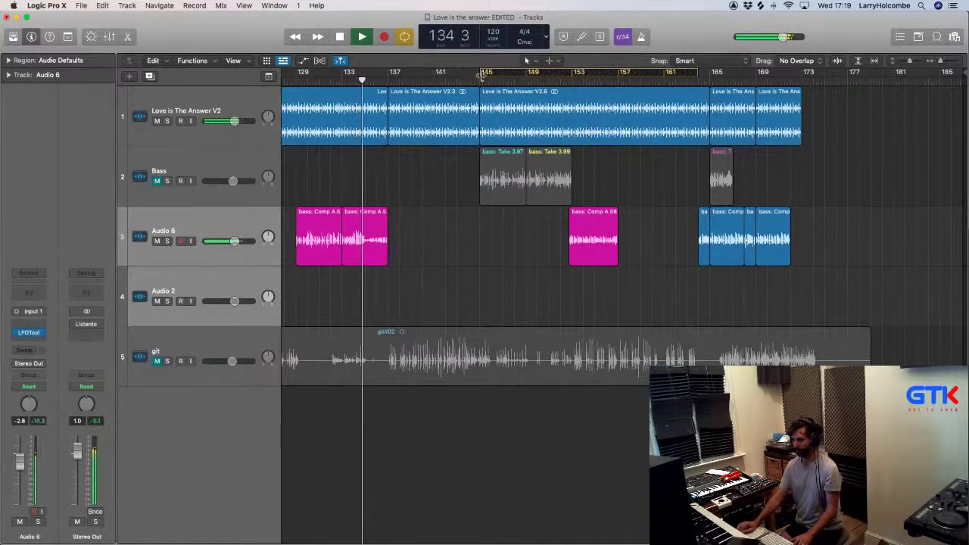
drag(481, 75, 389, 98)
scroll(424, 125, left, 2)
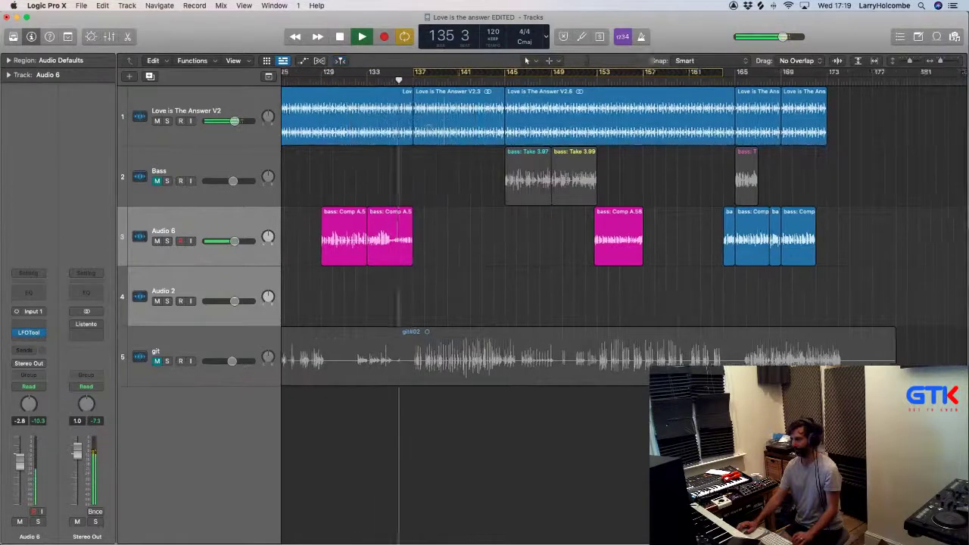
scroll(428, 127, down, 5)
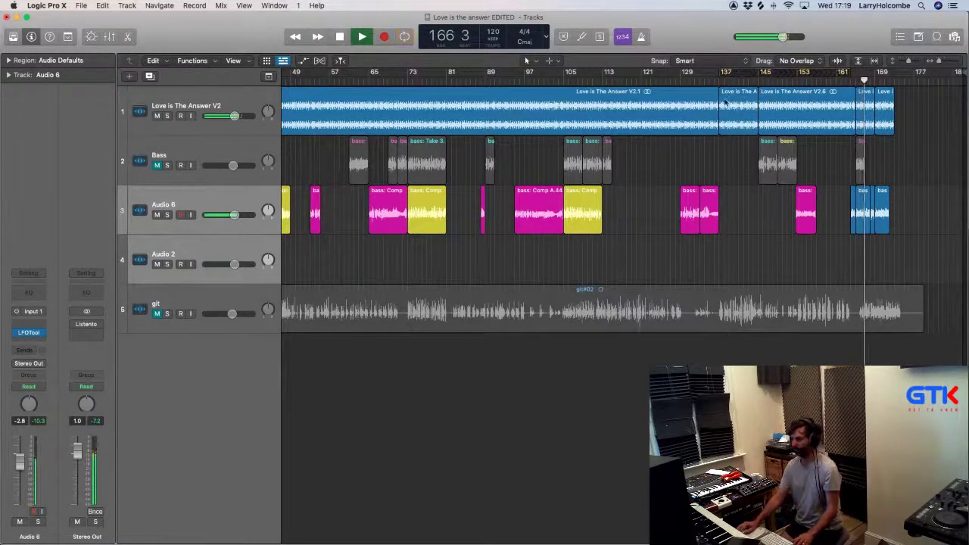
Step: Join the backing track's last two regions from bar 165 to 173, and move the joined region to start at bar 164
drag(735, 110, 874, 115)
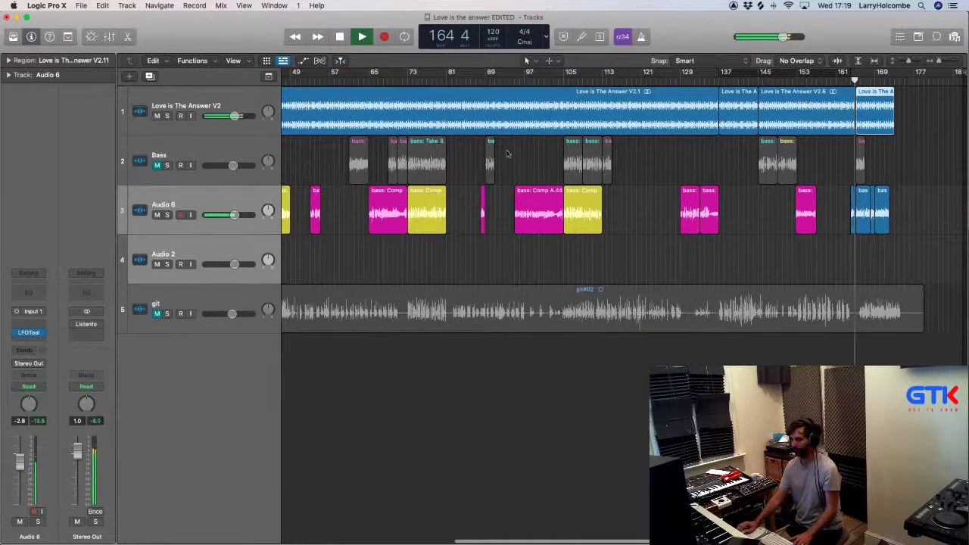
scroll(858, 129, up, 10)
scroll(859, 132, right, 3)
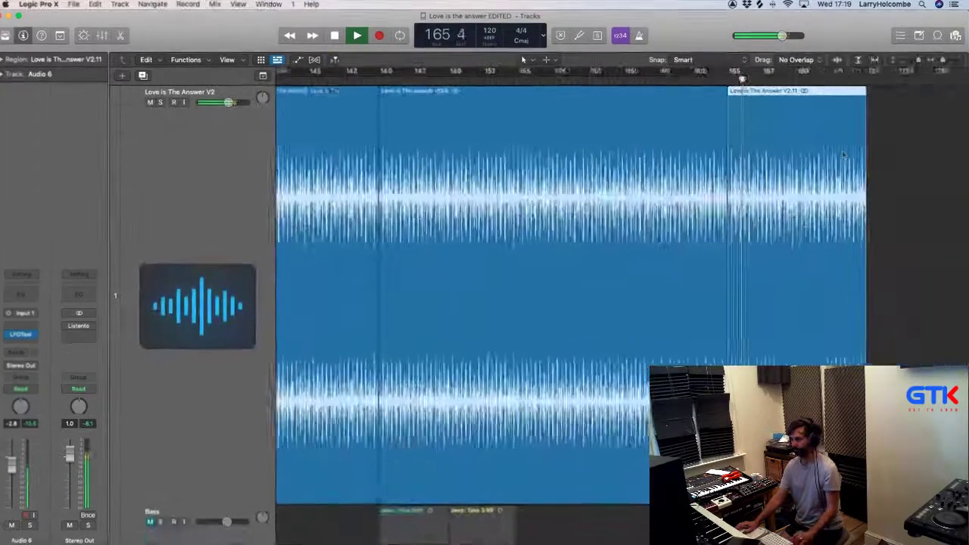
key(z)
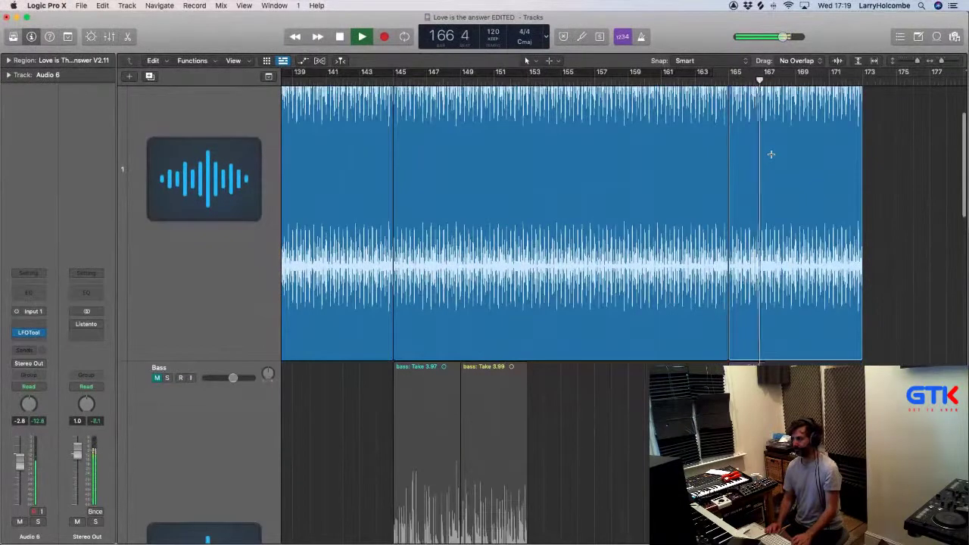
key(super+Up)
key(super+Up)
drag(769, 114, 753, 113)
Step: Loop bars 164 to 172, restart playback, and check the mixer's channel levels against the moved backing region
drag(714, 72, 844, 72)
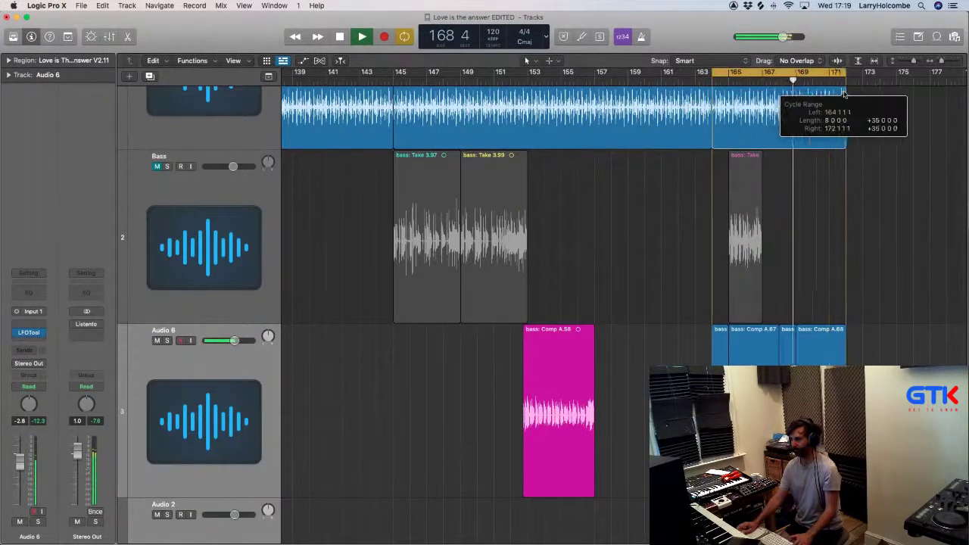
key(space)
key(space)
key(x)
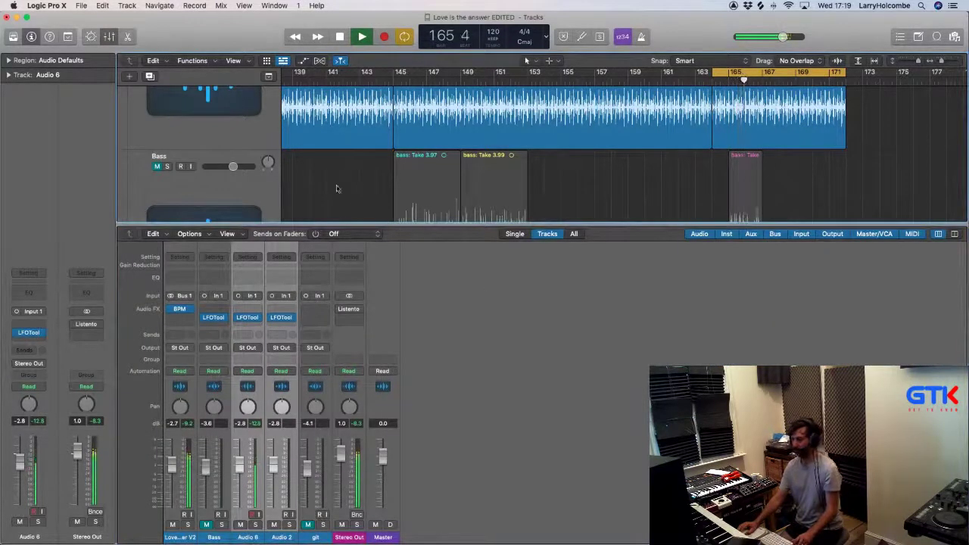
click(419, 341)
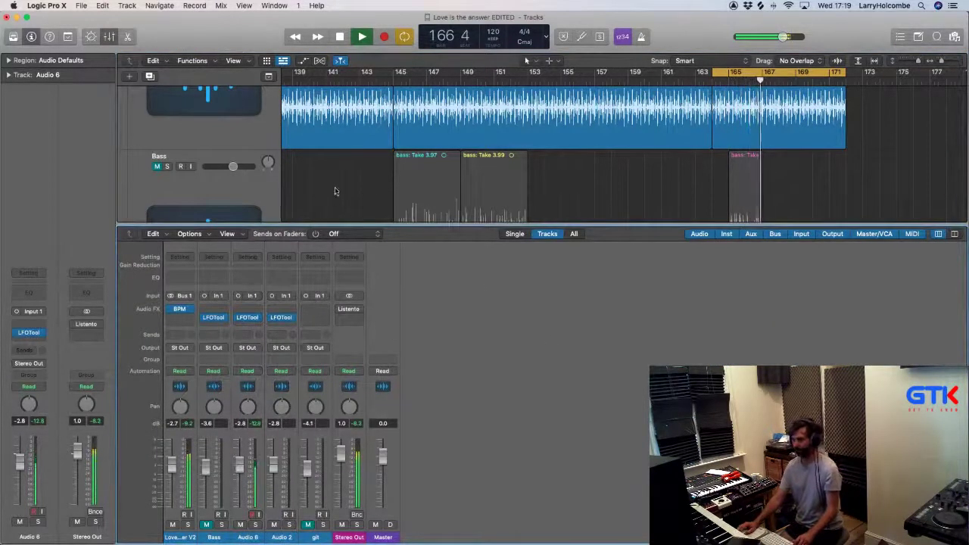
key(x)
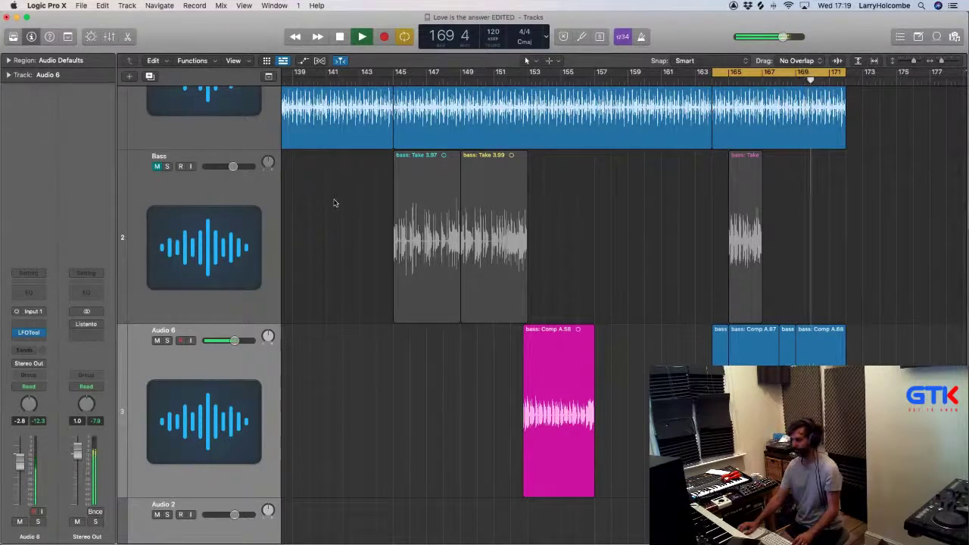
Step: Stop playback and turn off the loop over bars 164 to 172
scroll(334, 202, down, 5)
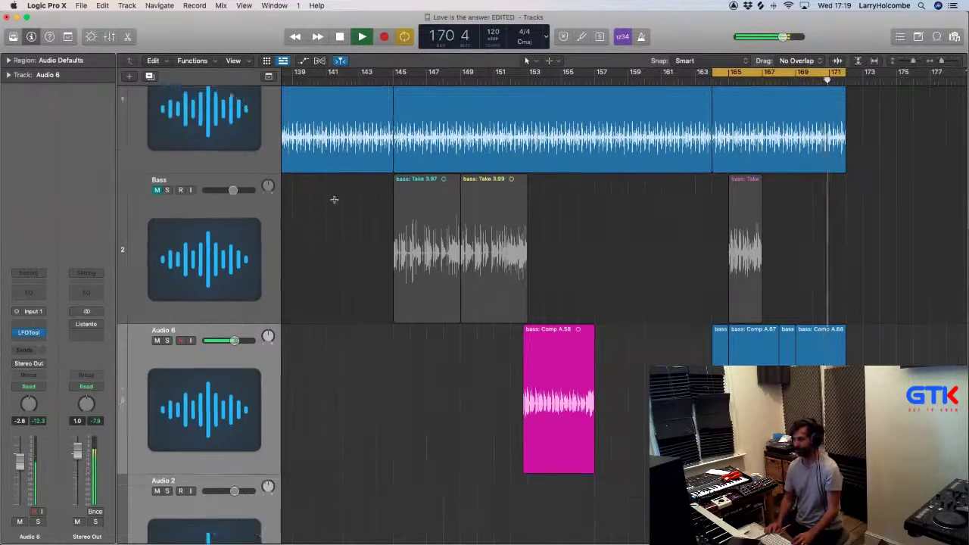
scroll(334, 202, down, 3)
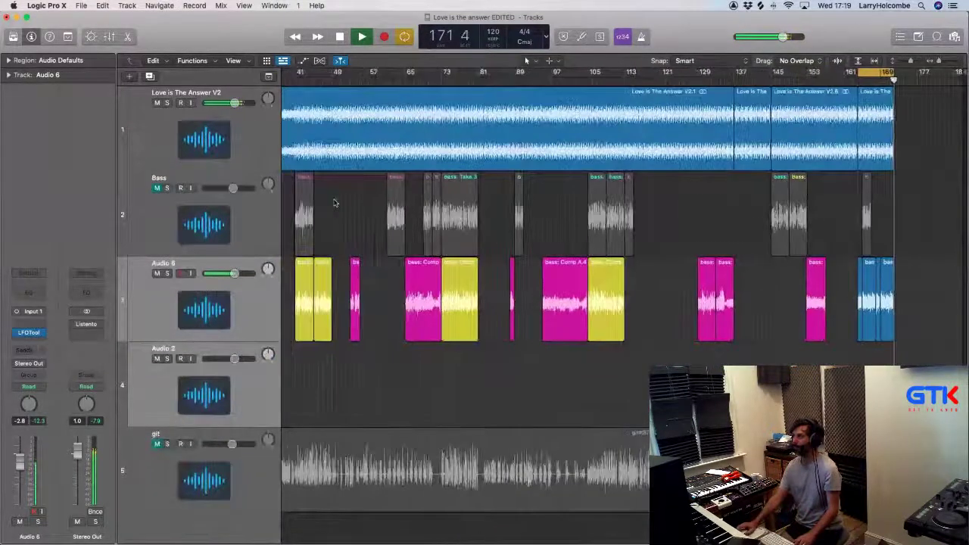
scroll(541, 211, down, 2)
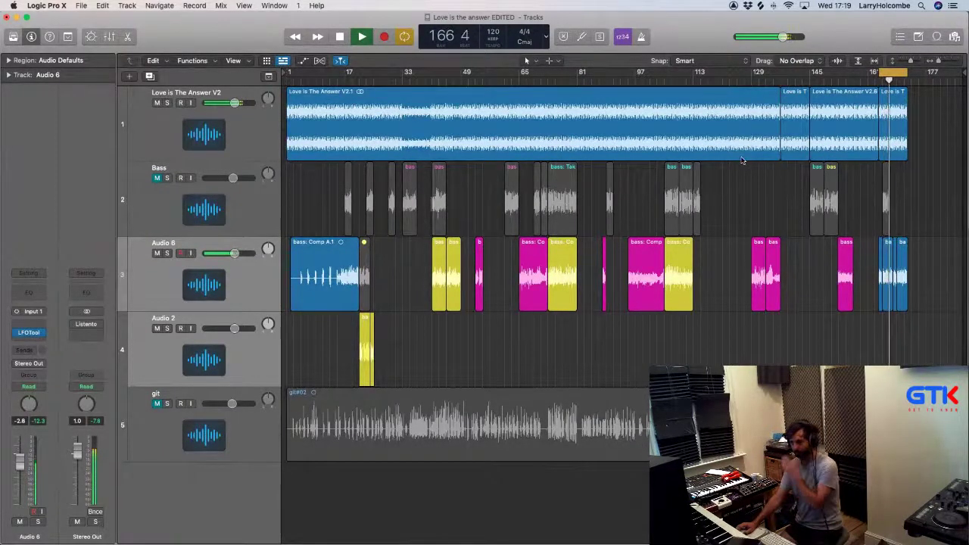
key(space)
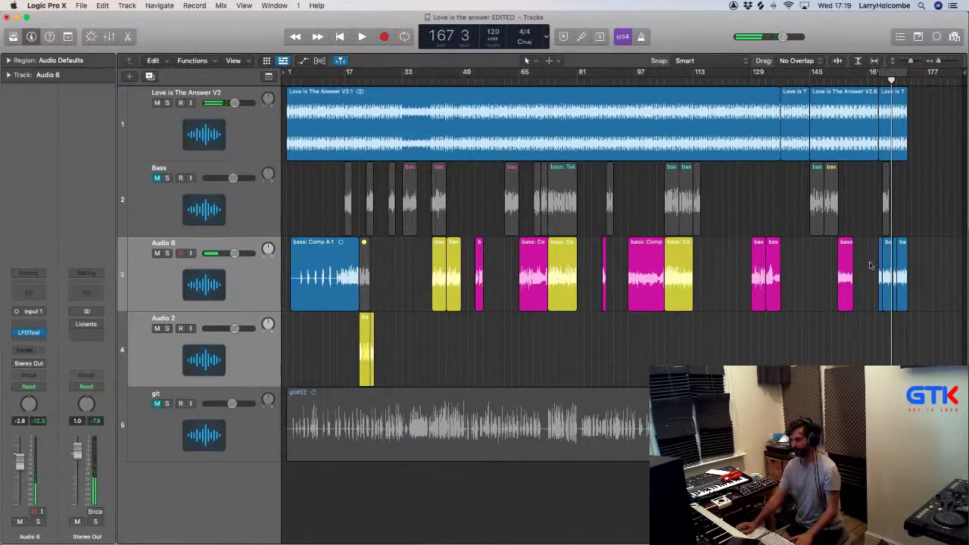
Step: Colour the four bass regions at the end of Audio 6 red
right_click(901, 254)
click(791, 209)
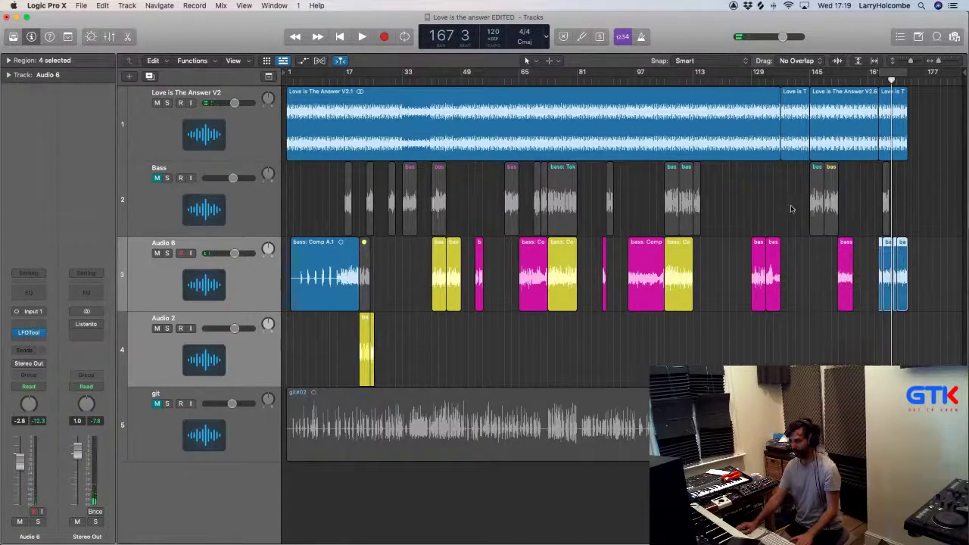
key(alt+c)
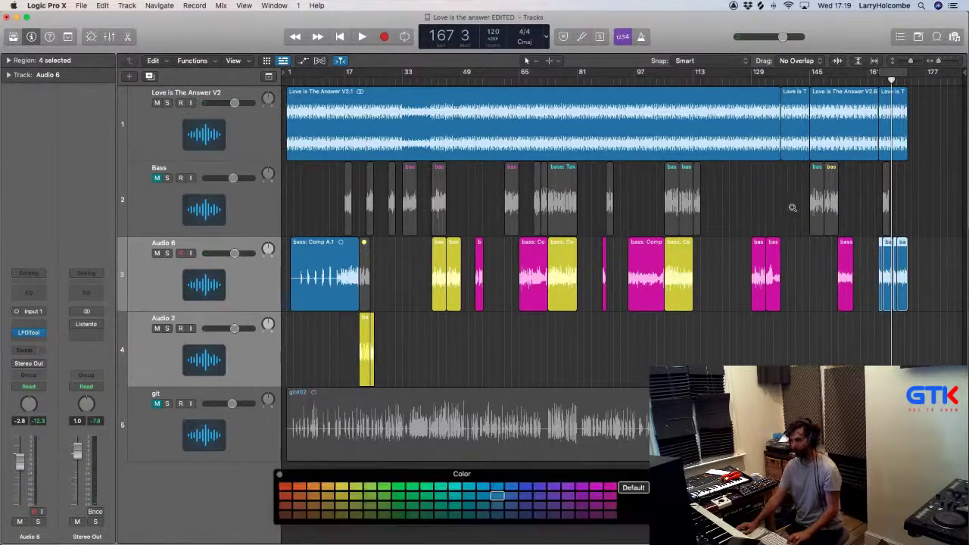
click(279, 475)
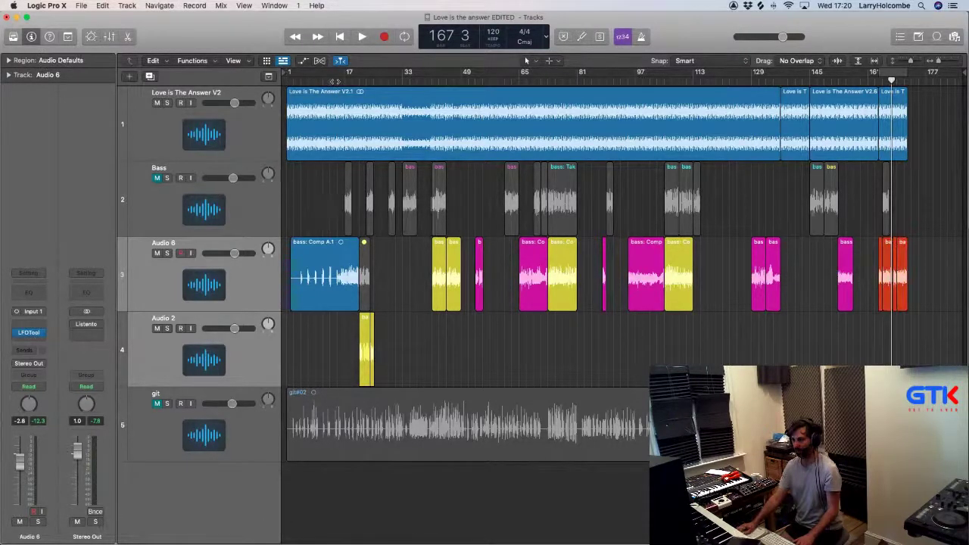
Step: Play from about bar 14 and split the opening Audio 6 region at bars 5 and 17
click(334, 78)
key(space)
key(z)
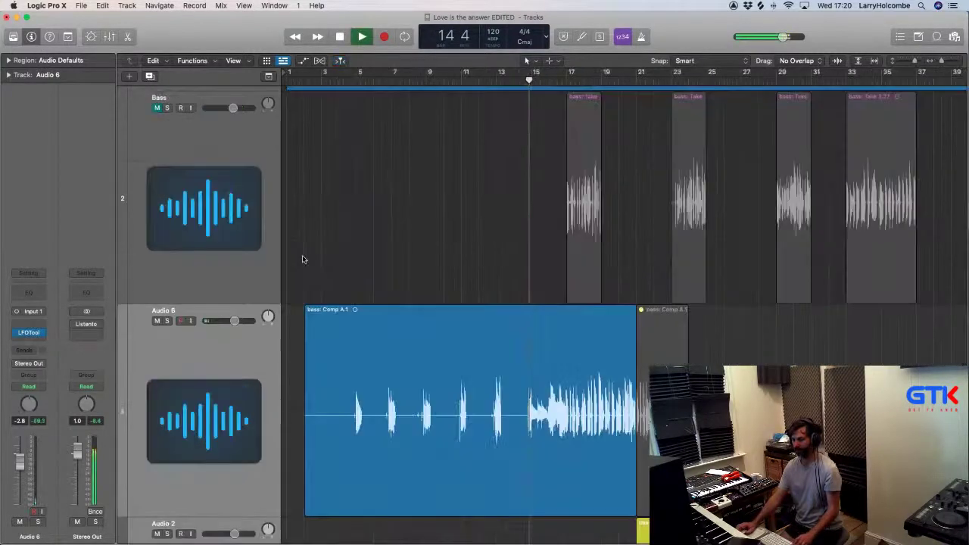
scroll(353, 212, down, 5)
drag(354, 212, 566, 225)
click(539, 219)
click(583, 226)
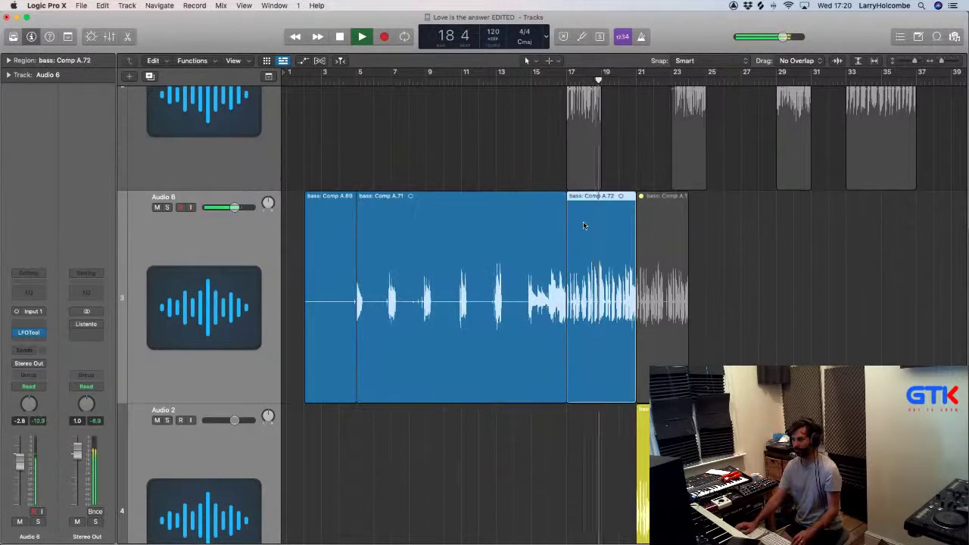
Step: Delete the split Audio 6 bass piece between bars 17 and 21
key(super+Up)
key(super+Up)
key(super+Up)
key(super+Up)
key(super+Up)
key(super+Up)
key(super+Up)
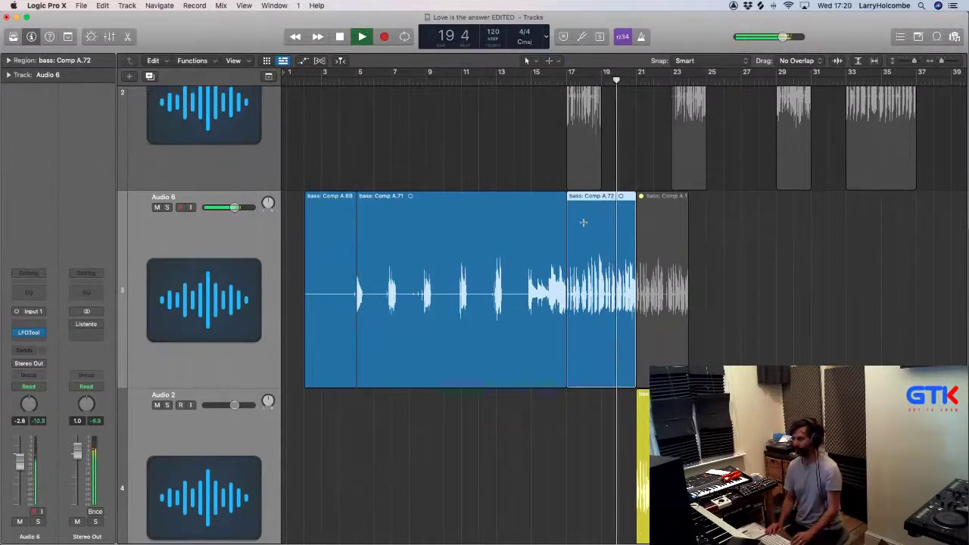
click(503, 176)
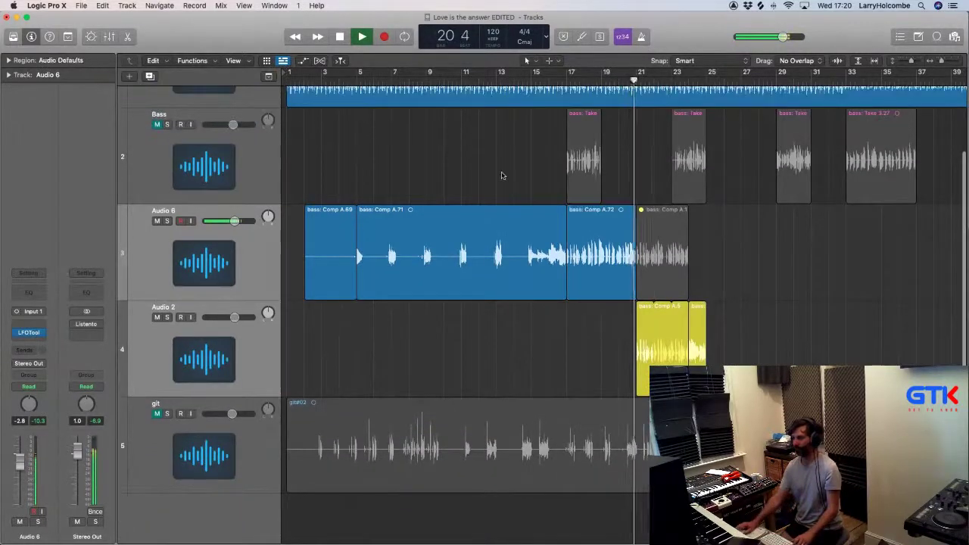
click(589, 256)
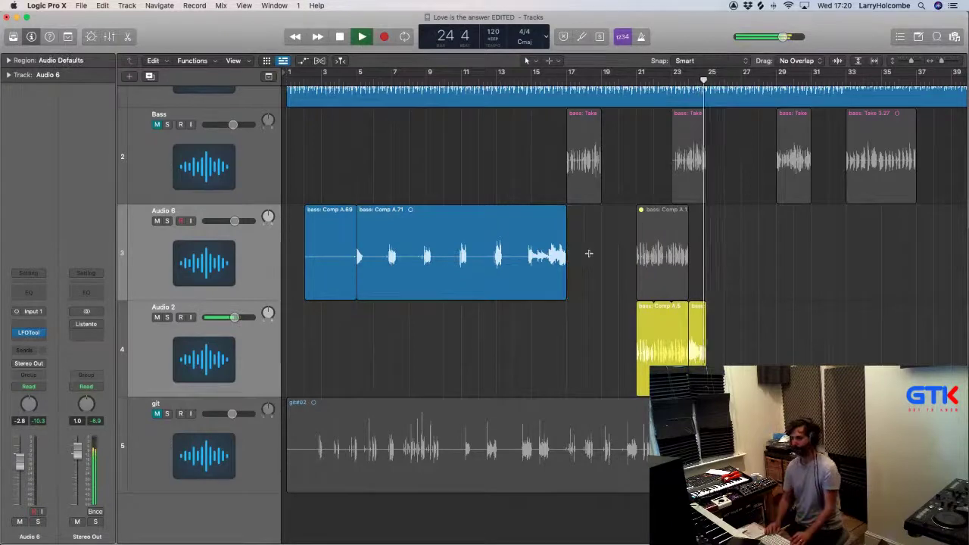
Step: Stop and replay the edited opening from about bar 12, and return the playhead to the start of the song
key(super+Up)
key(super+Up)
key(super+Up)
key(super+Up)
key(super+Up)
key(space)
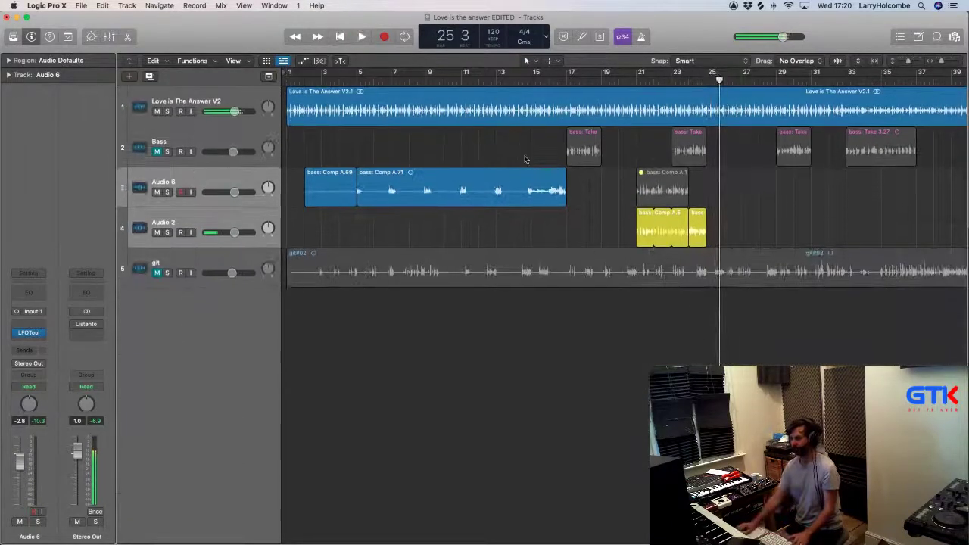
click(477, 80)
key(space)
scroll(505, 169, down, 5)
key(super+Left)
key(super+Up)
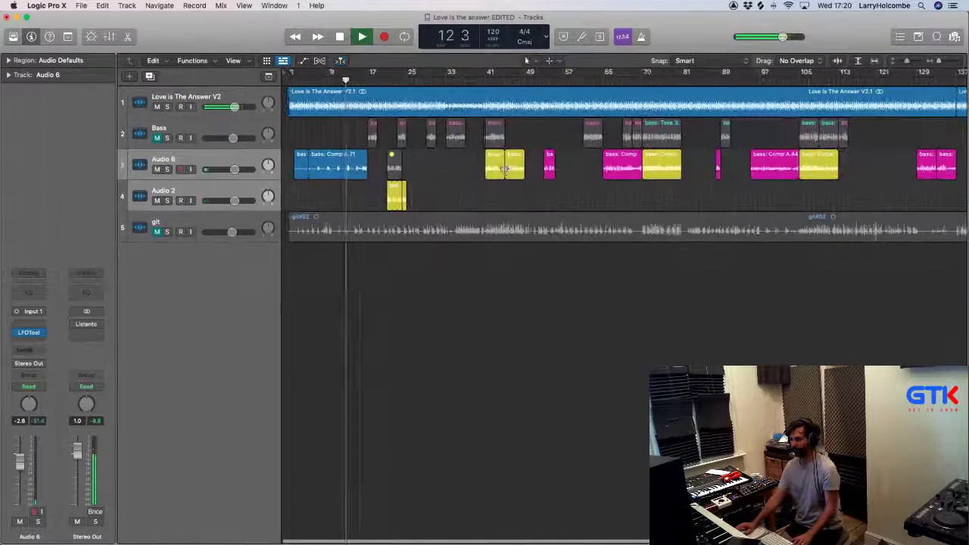
key(Return)
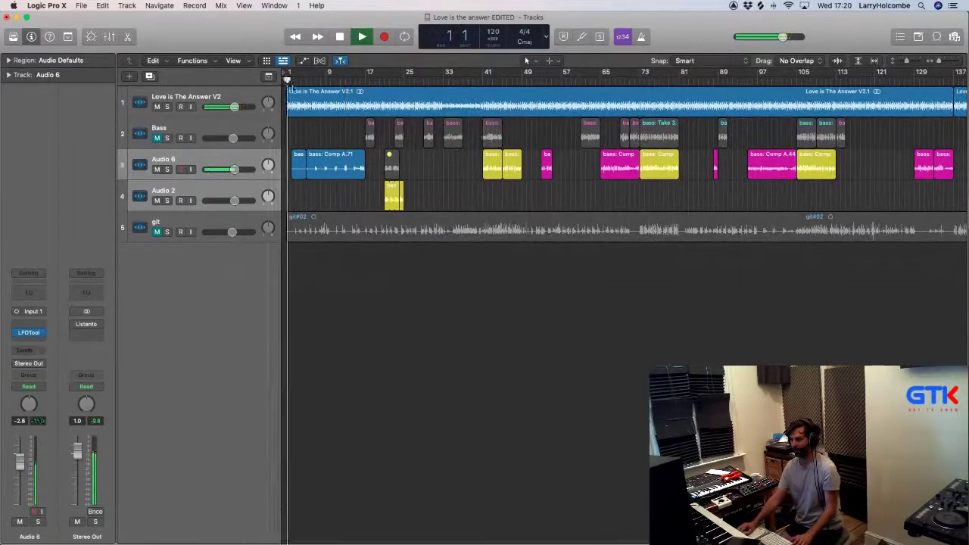
Step: Move all regions on every track 16 bars later so that the song starts at bar 17
key(super+a)
key(space)
drag(324, 114, 407, 114)
key(super+Left)
key(super+Up)
click(896, 152)
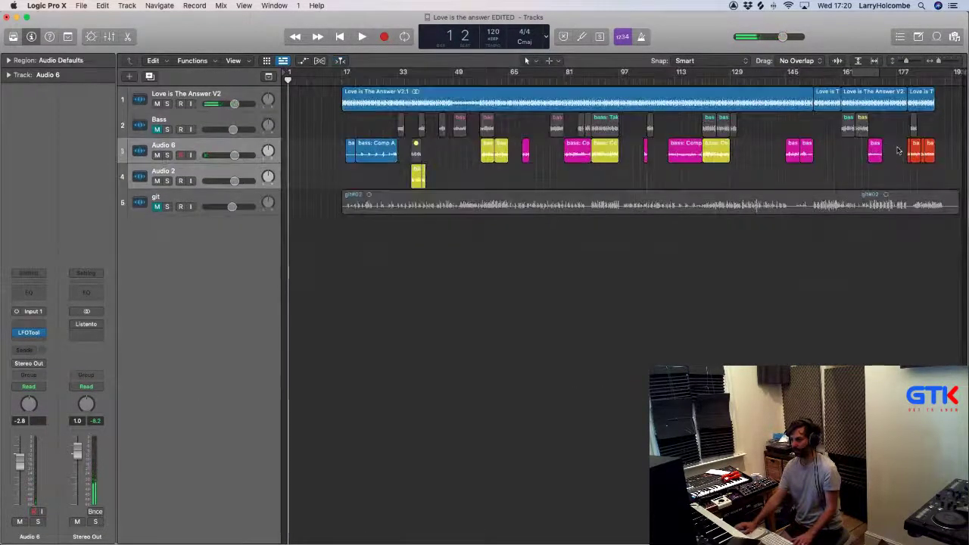
Step: Copy the four red Audio 6 regions and the last backing track region from the ending to bar 1
drag(910, 149, 294, 151)
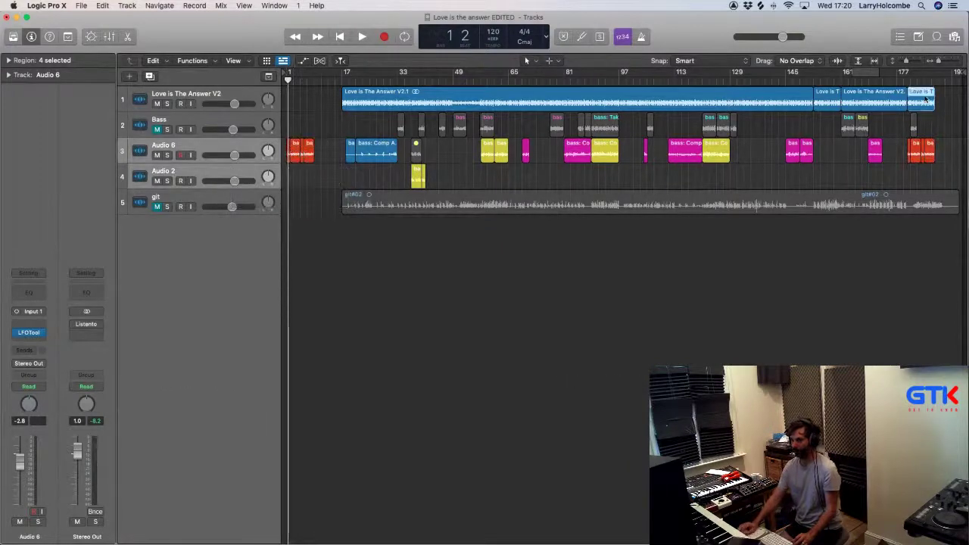
drag(926, 98, 306, 99)
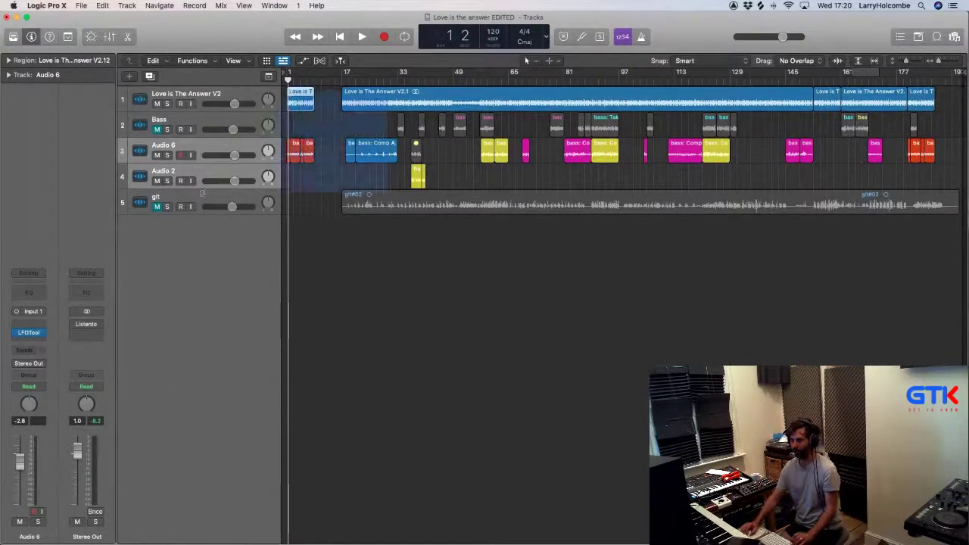
drag(202, 194, 202, 194)
drag(488, 135, 424, 363)
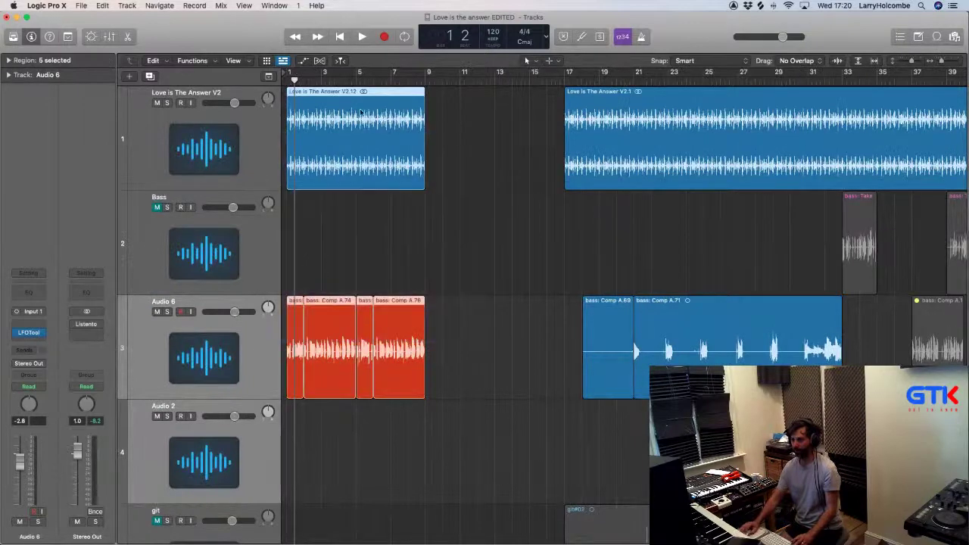
Step: Duplicate the eight-bar intro block of backing and red bass regions to bar 9, and play the transition into it
drag(351, 115, 491, 116)
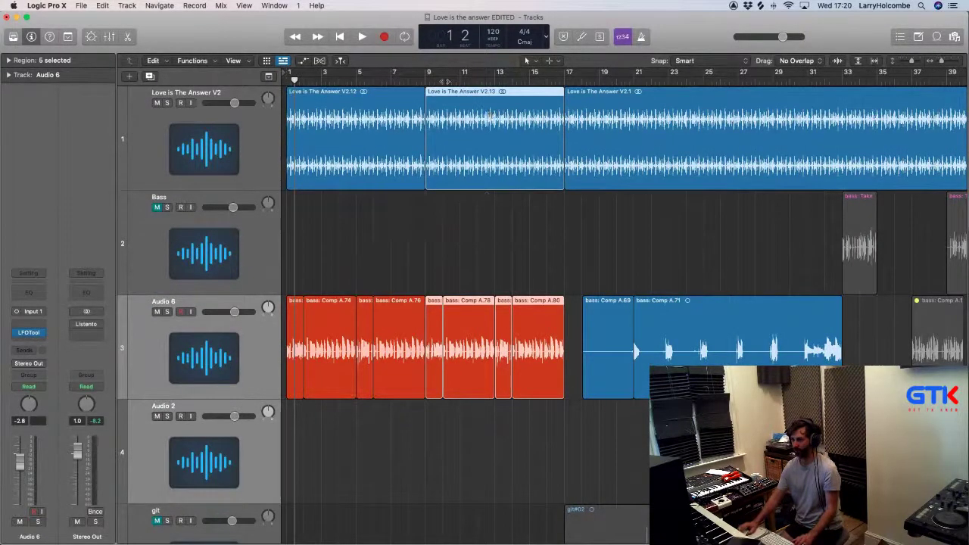
double_click(417, 81)
click(409, 216)
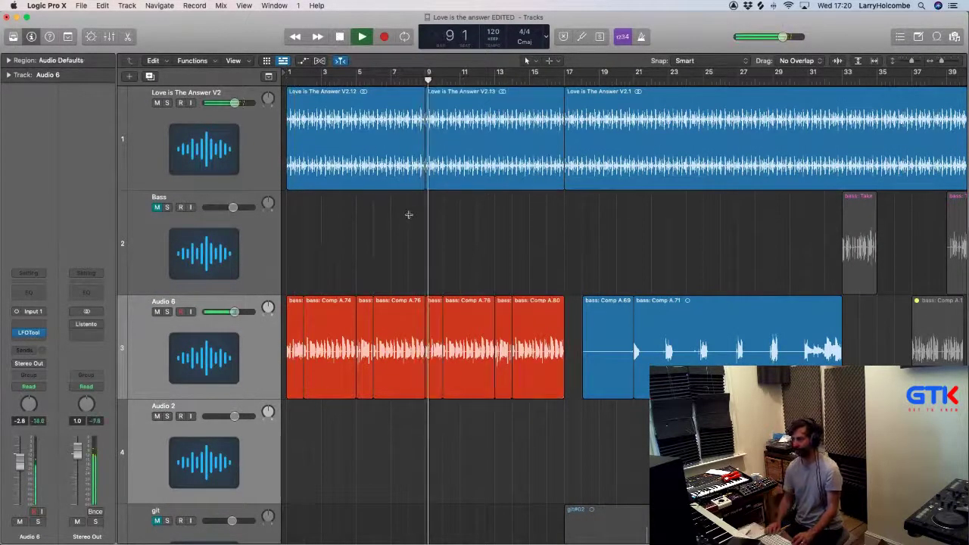
key(super+Up)
key(z)
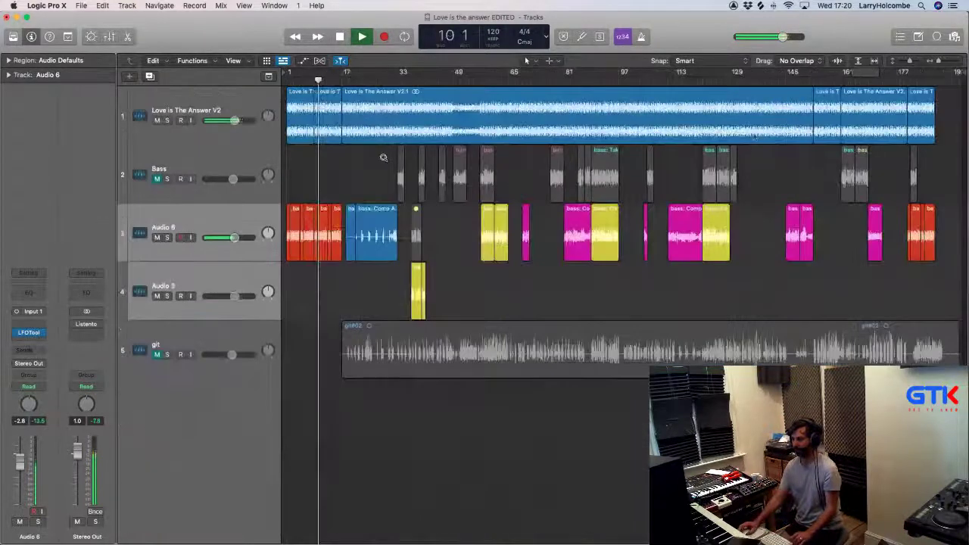
Step: Delete the backing track's last region and extend the preceding region from bar 161 to a length of 26 bars
click(911, 81)
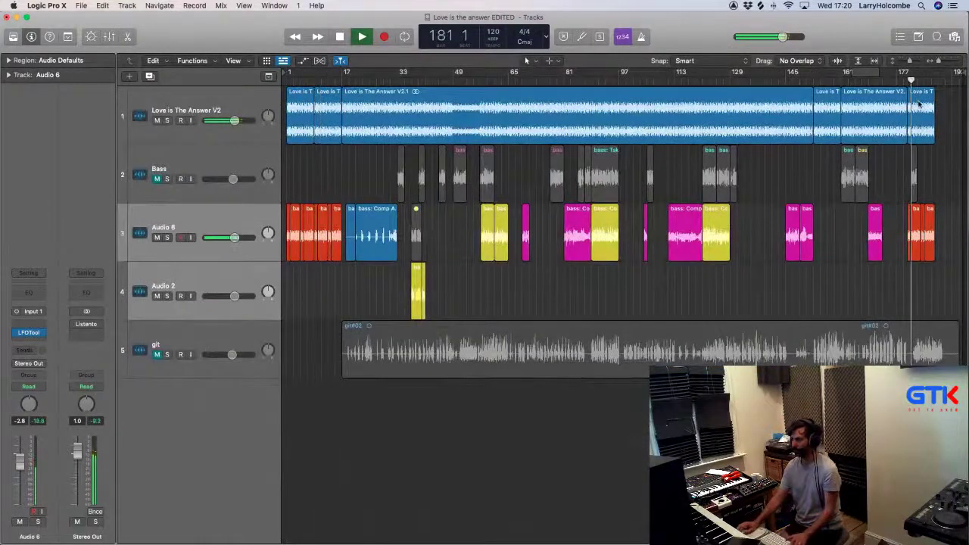
click(919, 105)
key(Delete)
key(space)
drag(906, 140, 932, 138)
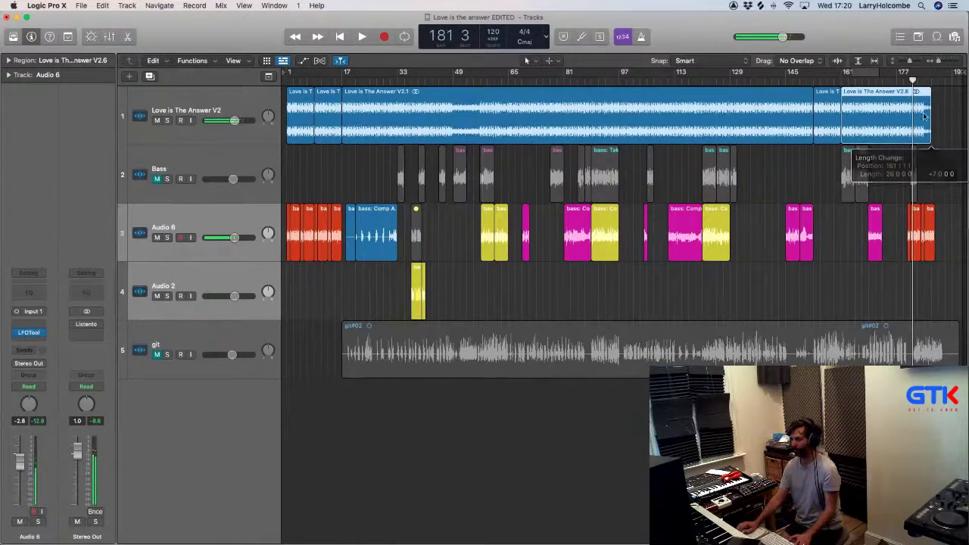
drag(885, 107, 954, 170)
Step: Split out bars 181 to 185 of the backing track, and copy that section to bar 1 in place of the intro regions
key(space)
drag(545, 94, 682, 96)
click(618, 103)
key(z)
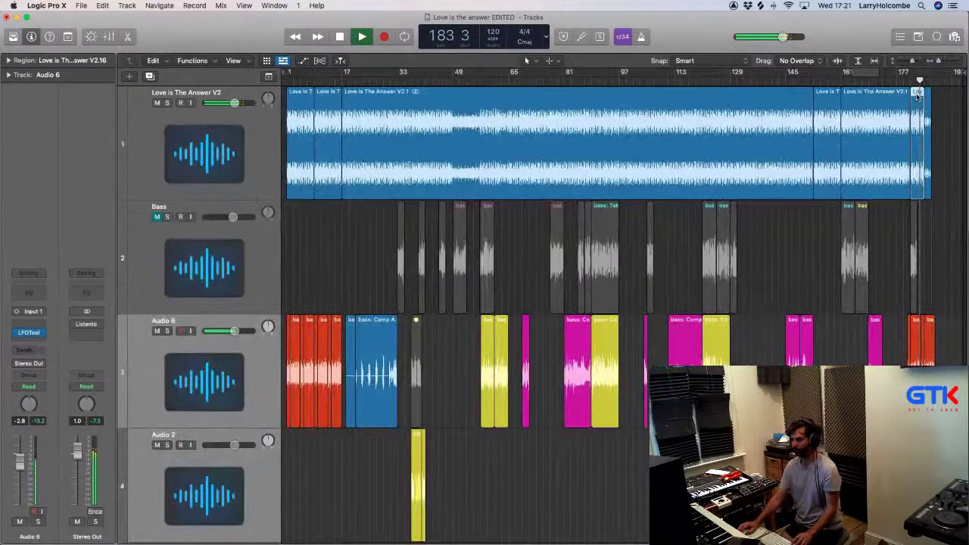
drag(918, 125, 297, 151)
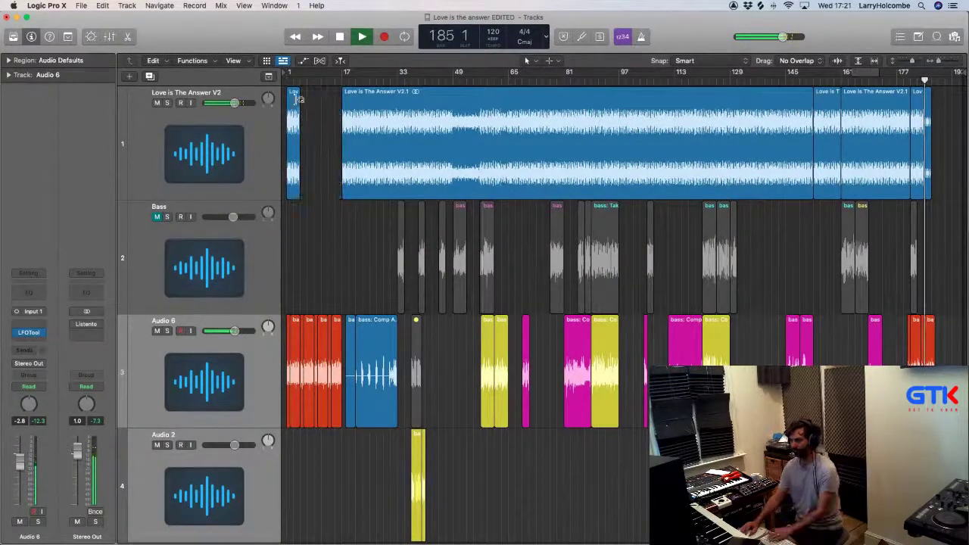
Step: Loop the four-bar backing region at bar 1 up to bar 17, and play the intro from its beginning
click(300, 106)
drag(300, 91, 341, 199)
key(x)
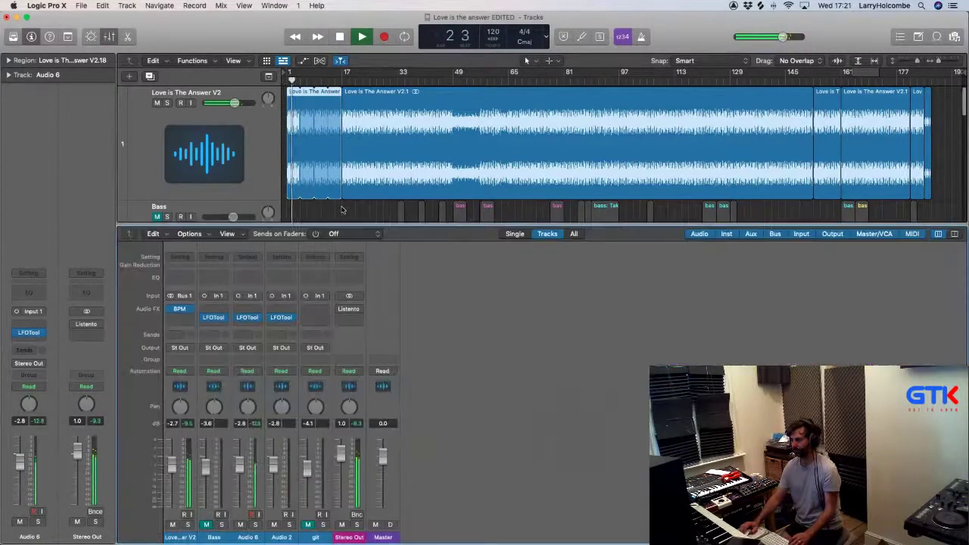
key(x)
click(348, 223)
Step: Set a skip range over bars 17 to 37 while the new intro plays
key(super+Up)
key(super+Up)
key(super+Up)
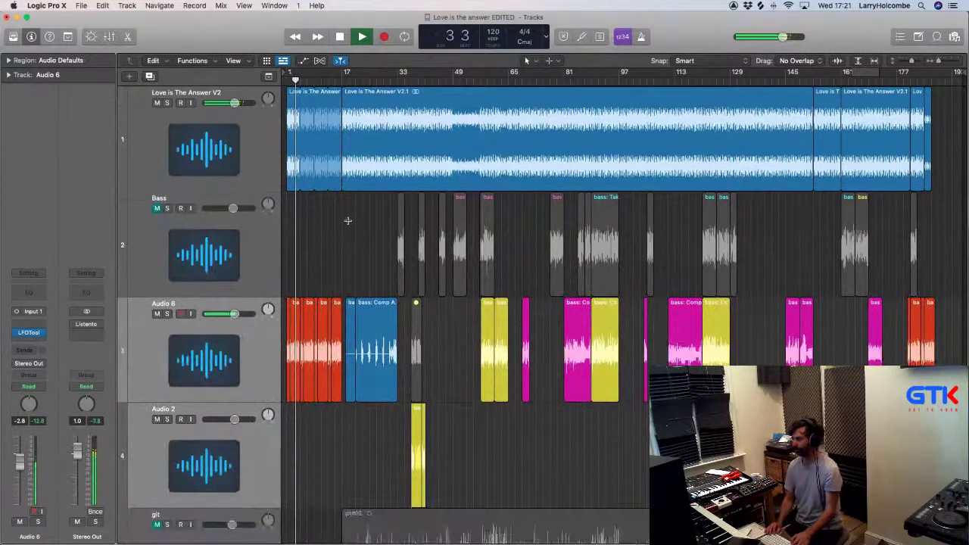
key(super+Right)
key(super+Right)
key(super+Right)
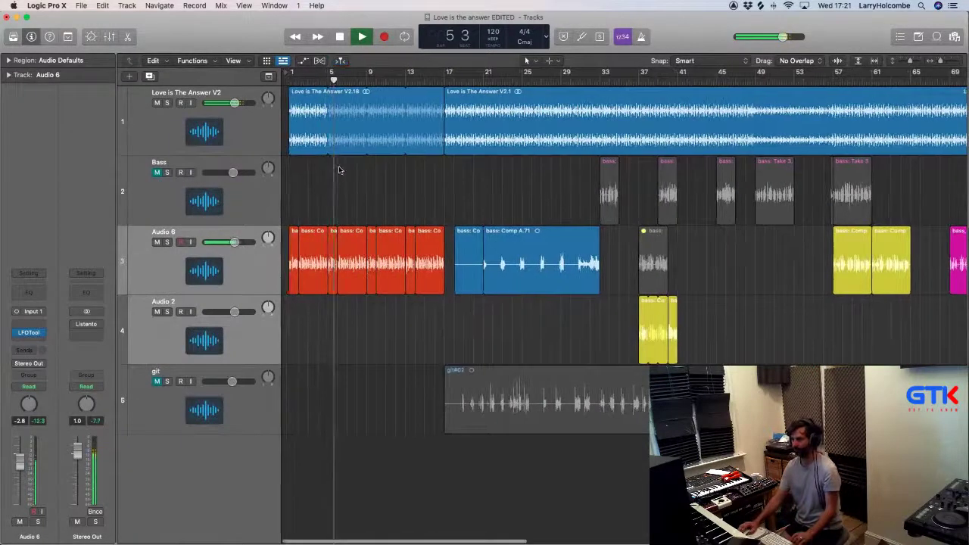
scroll(337, 171, down, 2)
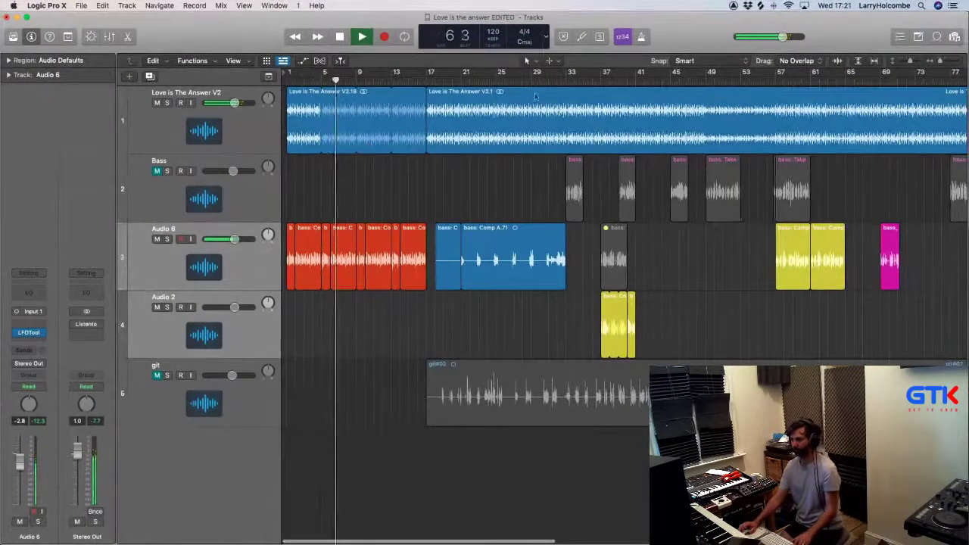
drag(430, 69, 601, 95)
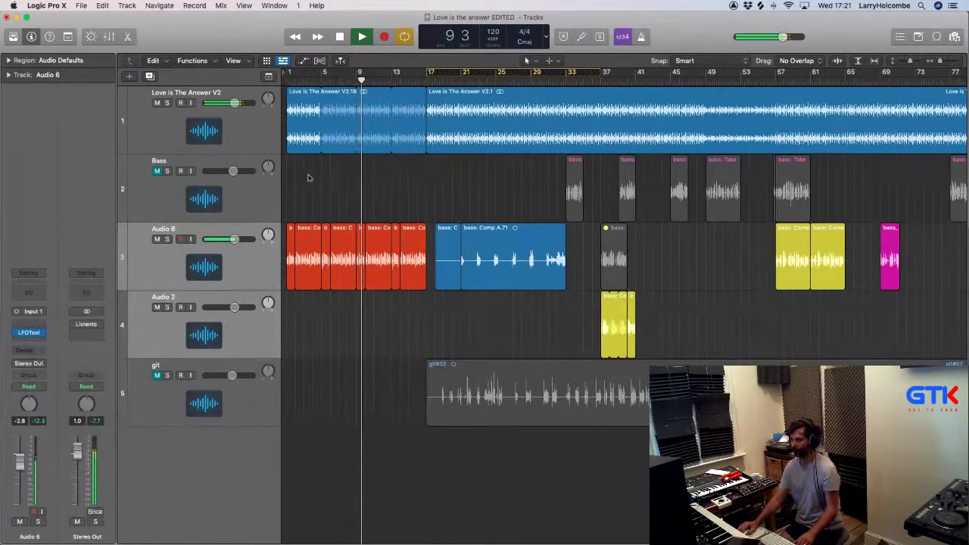
scroll(307, 180, right, 1)
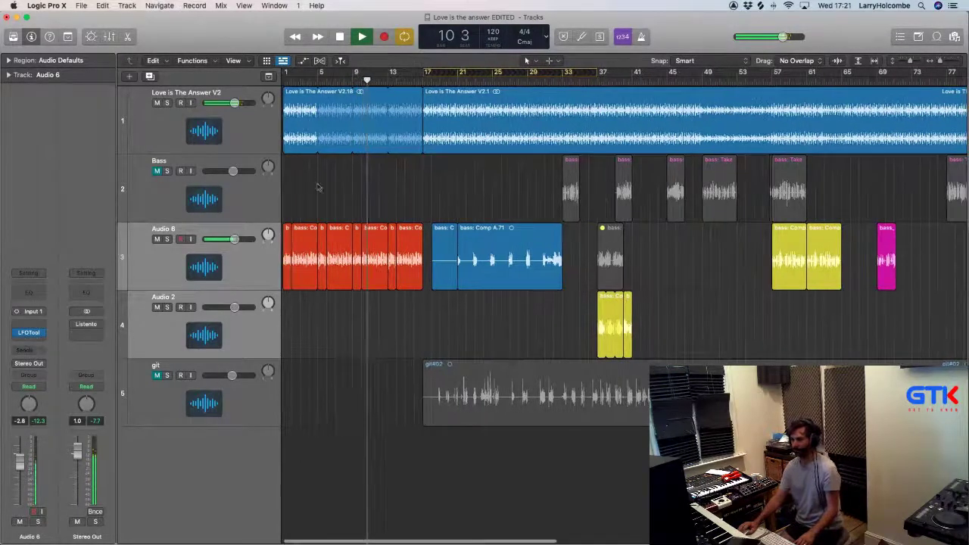
Step: Copy the one-bar red bass region on Audio 6 from bar 5 to bar 9
scroll(321, 261, up, 8)
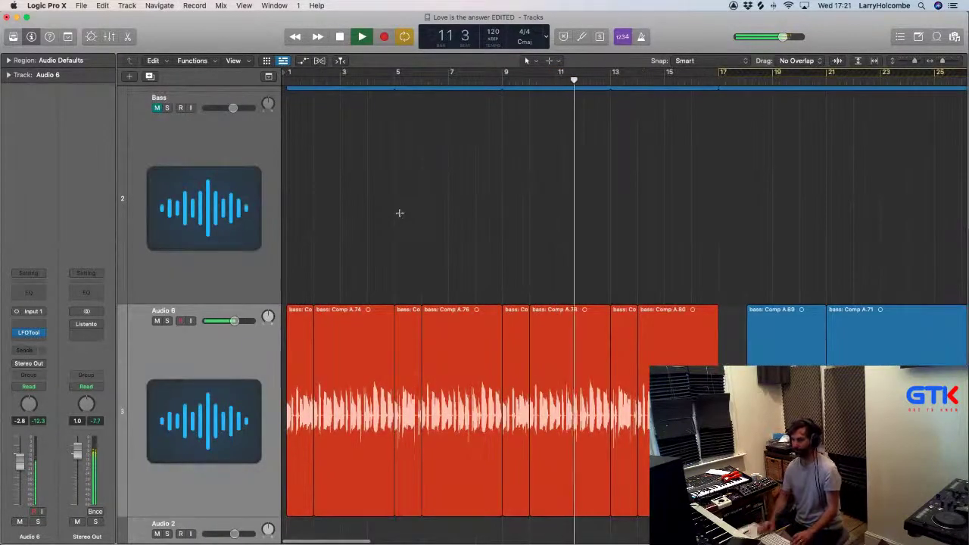
scroll(399, 212, down, 2)
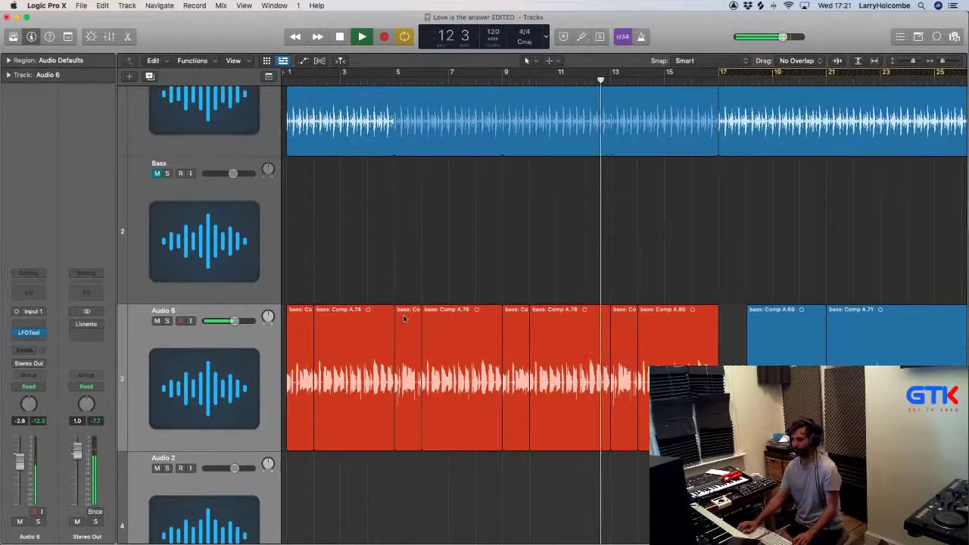
drag(402, 333, 515, 319)
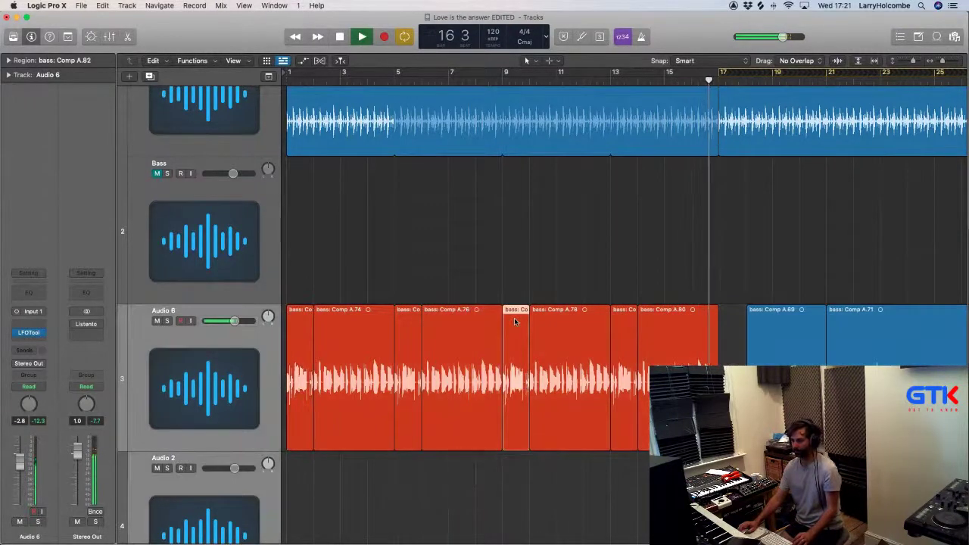
Step: Listen to the transition from the end of the new intro into bar 37, and deselect the copied bass region
key(super+Up)
key(super+Up)
key(super+Up)
key(super+Up)
key(super+Up)
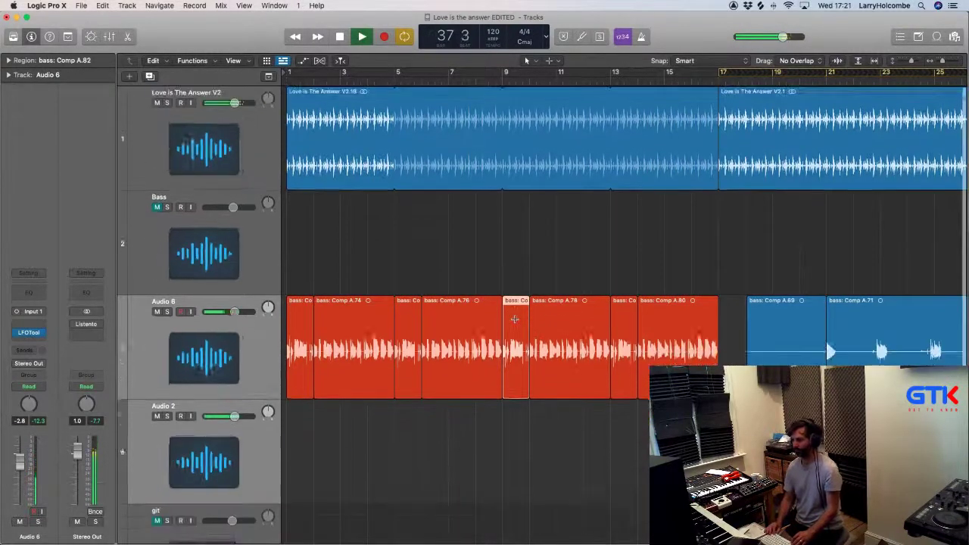
scroll(515, 321, down, 6)
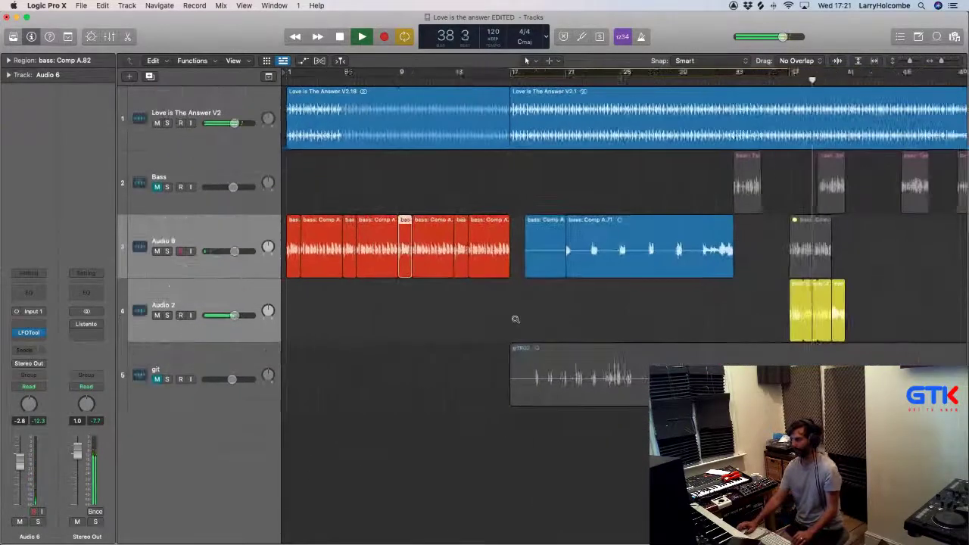
scroll(515, 322, right, 1)
key(super+Left)
key(super+Left)
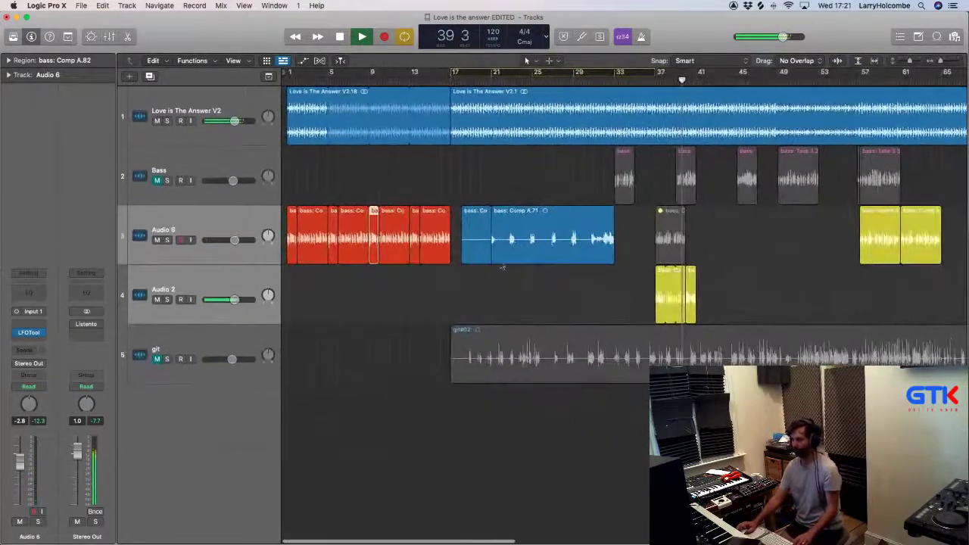
click(408, 170)
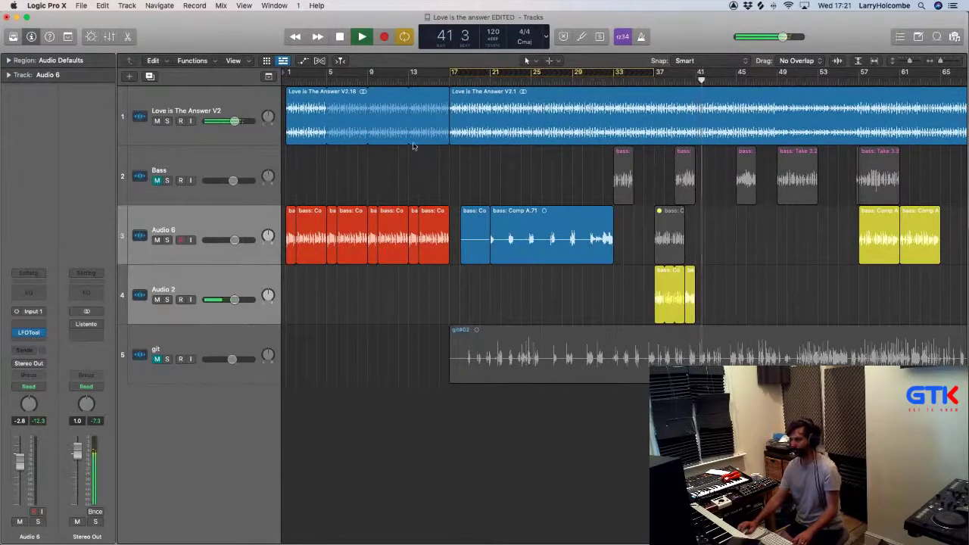
Step: Repeat the four-bar yellow bass phrase on Audio 2 twice so it fills bars 37 to 49
drag(604, 282, 728, 275)
scroll(728, 275, down, 3)
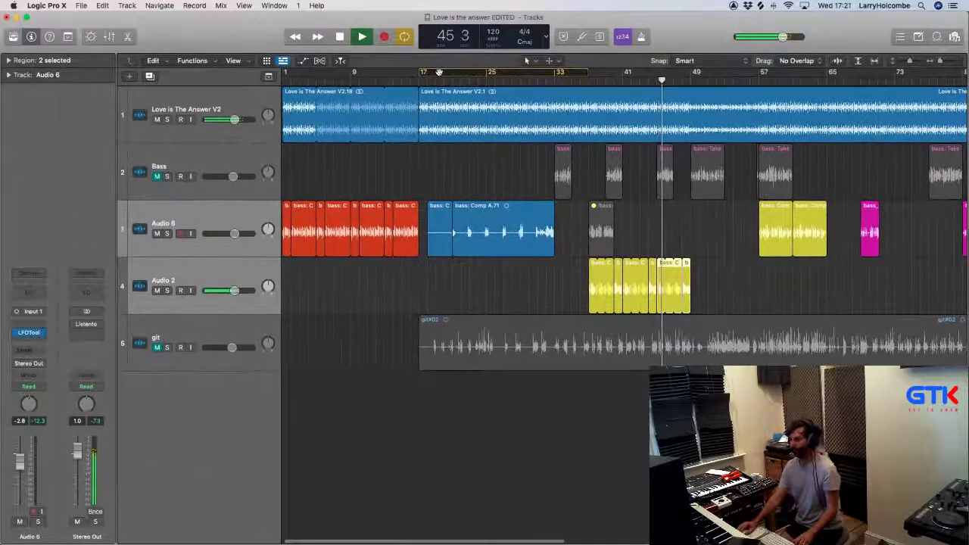
click(720, 292)
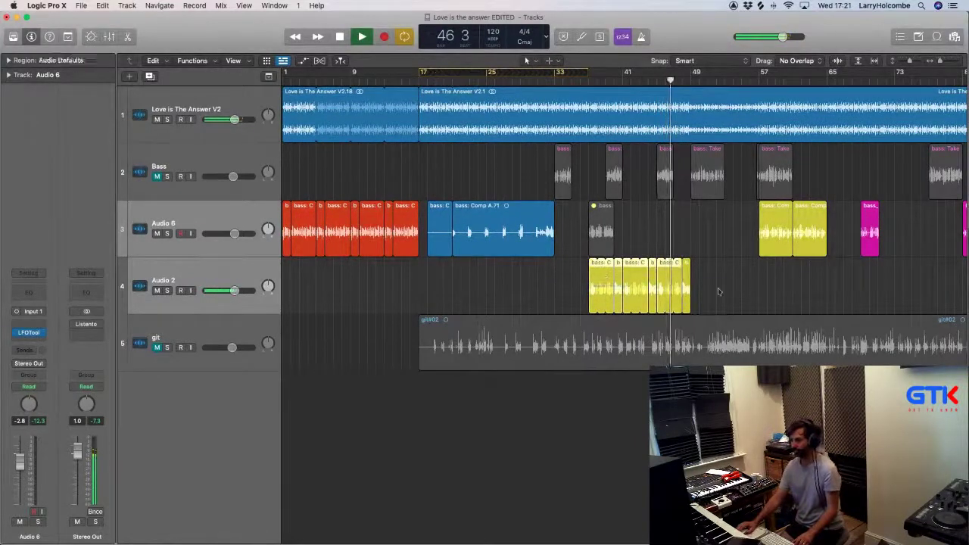
Step: Repeat the whole yellow bass passage on Audio 2 from bar 49, and delete the extra copies
drag(592, 269, 691, 275)
scroll(439, 79, left, 1)
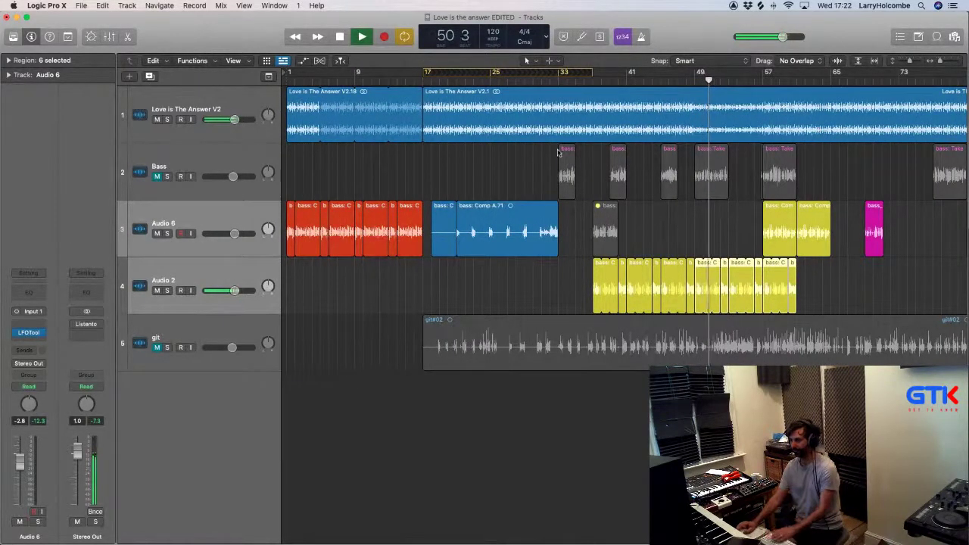
key(Delete)
Step: Play the intro from bar 1 without the skip range, and copy the Audio 2 yellow bass regions from bar 37 to bar 17
click(291, 79)
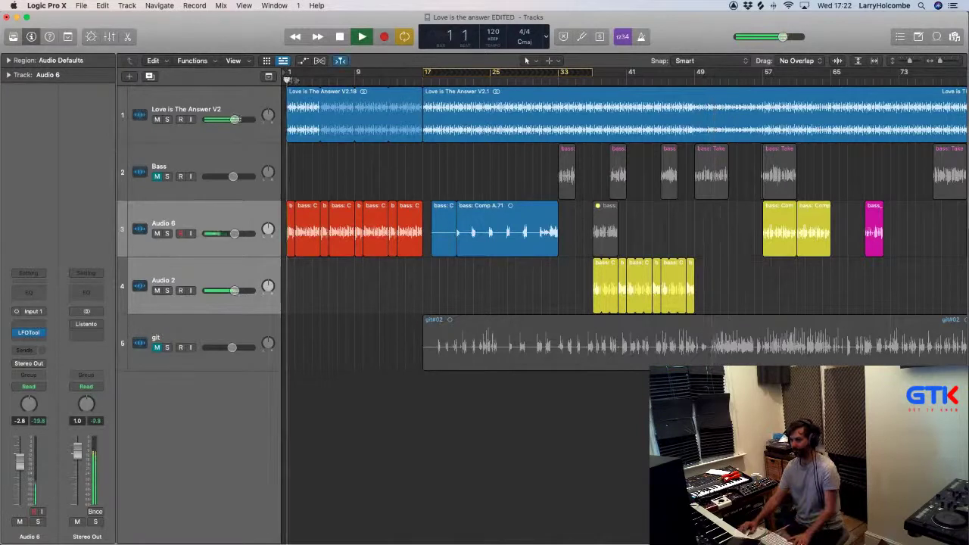
click(551, 74)
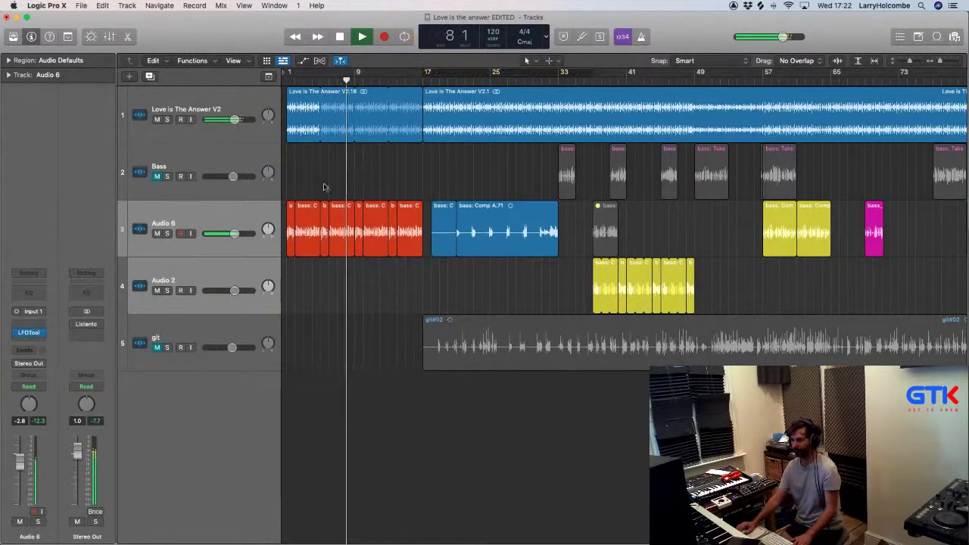
drag(288, 183, 415, 231)
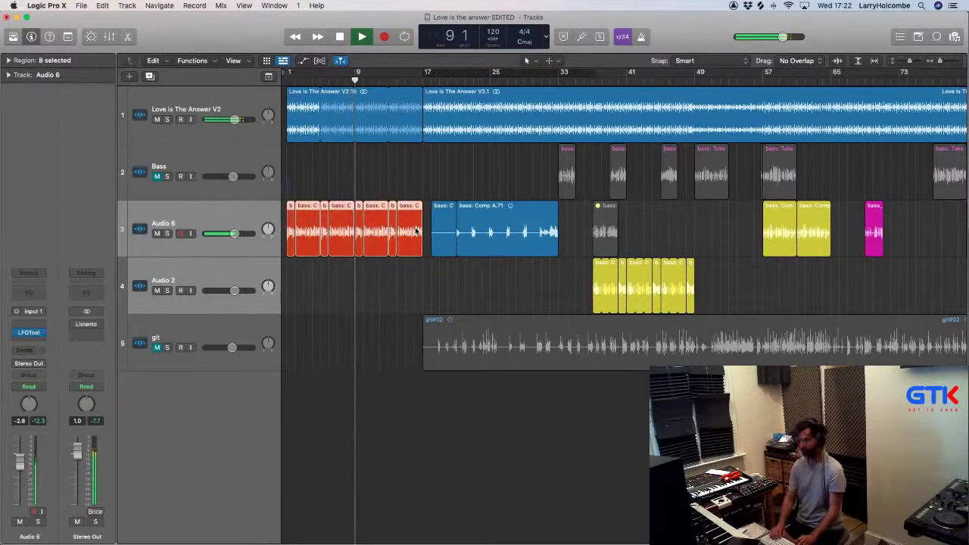
drag(558, 282, 690, 293)
drag(596, 266, 425, 266)
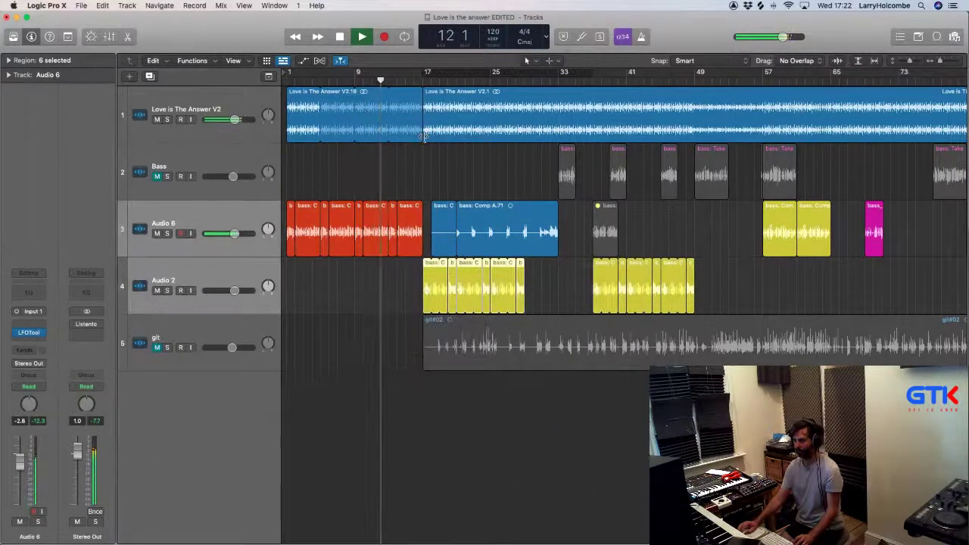
Step: Trim the start of the main backing region to bar 25 and loop the intro backing region up to it
drag(423, 138, 490, 139)
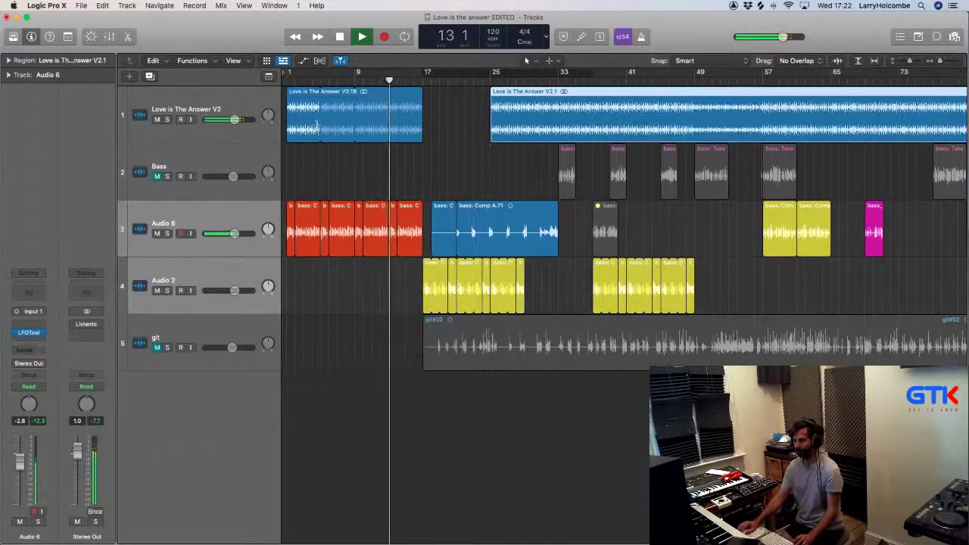
click(302, 118)
key(l)
key(l)
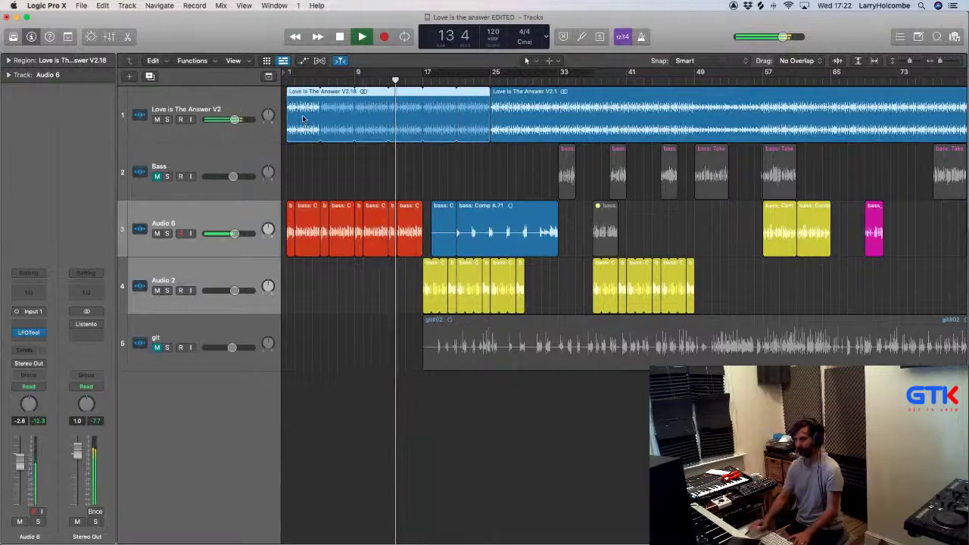
Step: Delete the short blue bass region at bar 18 on Audio 6
click(326, 164)
key(super+Up)
key(super+Up)
key(super+Up)
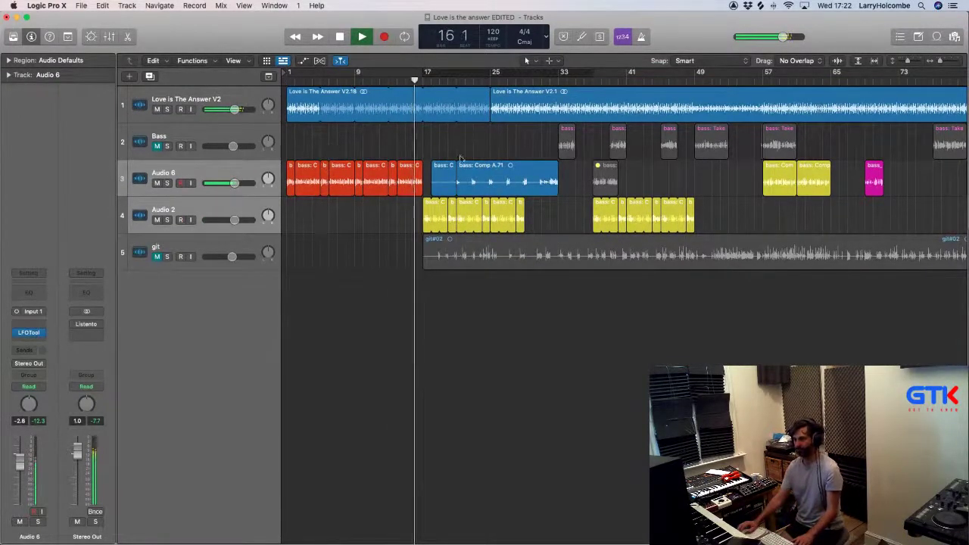
drag(448, 151, 460, 164)
click(450, 174)
key(Delete)
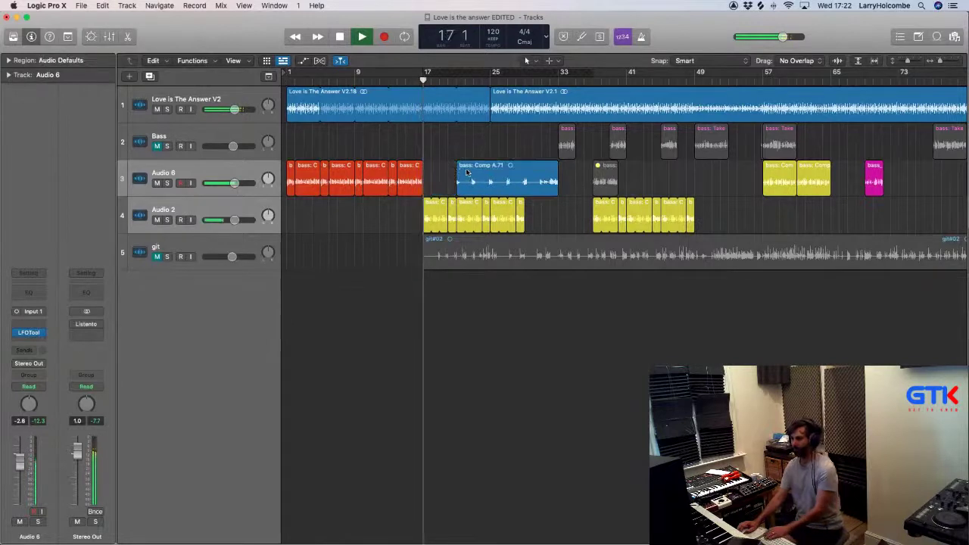
Step: Colour the blue bass: Comp A.71 region on Audio 6 magenta
click(467, 172)
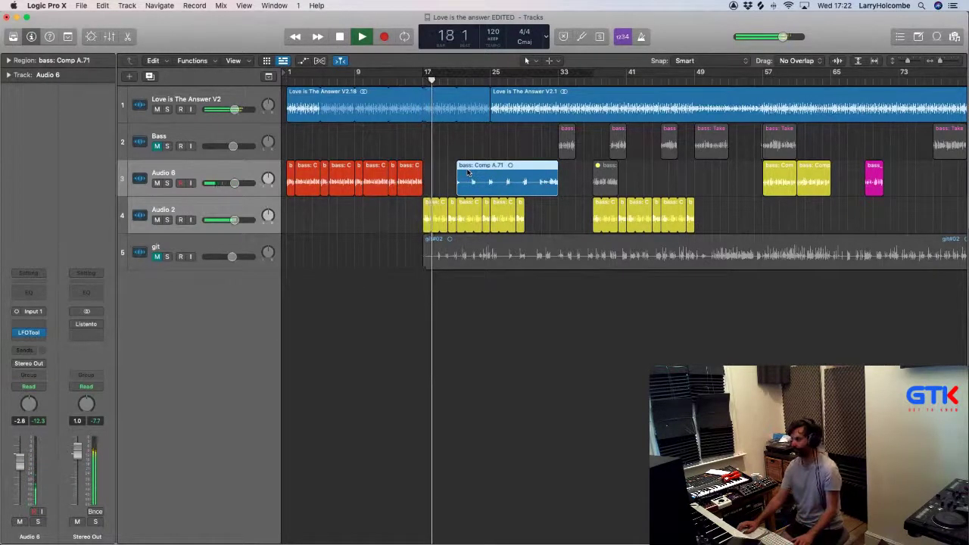
click(366, 139)
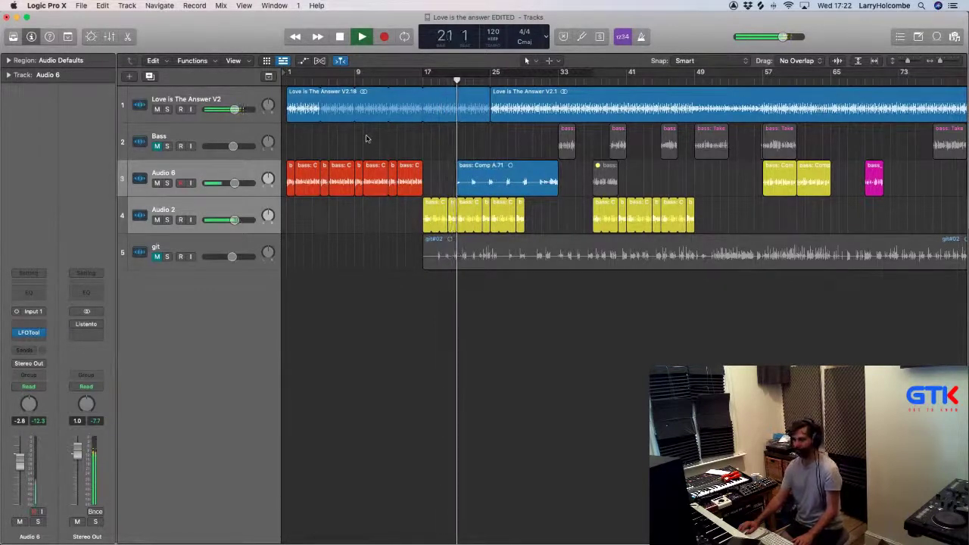
click(496, 168)
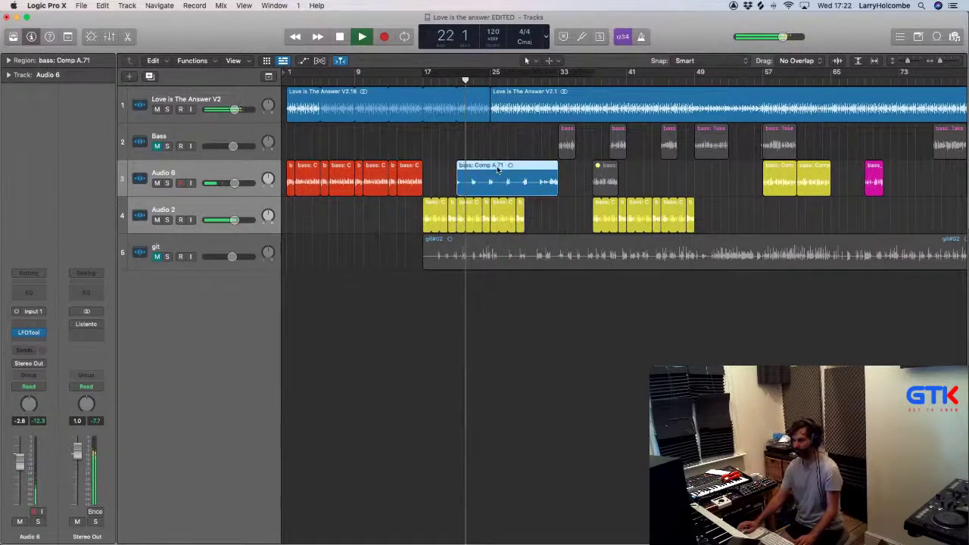
key(alt+c)
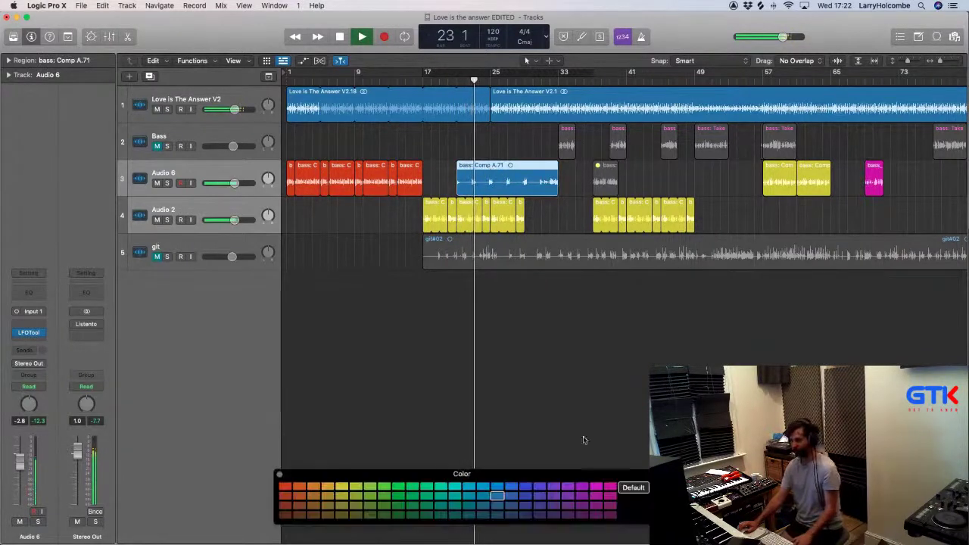
click(610, 488)
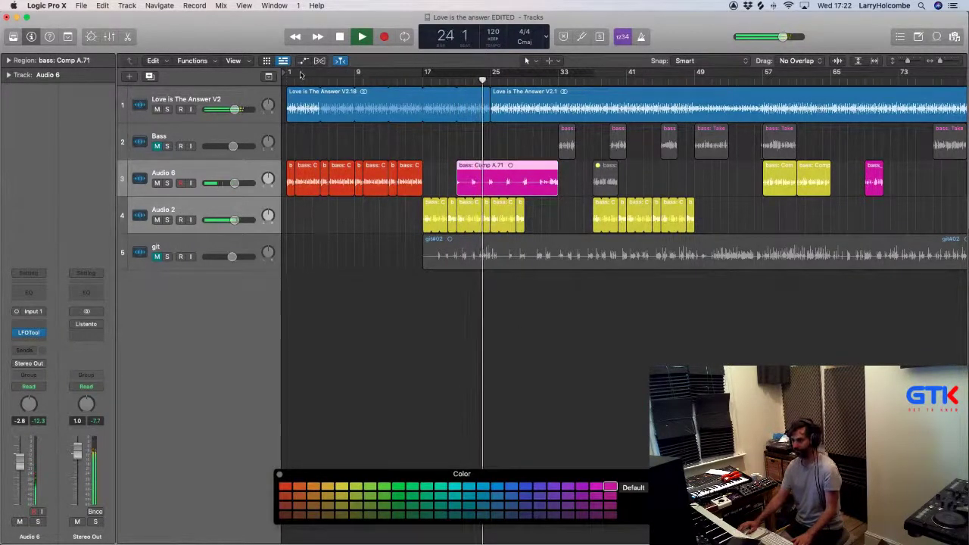
Step: Set a cycle range over bars 1 to 25 and listen across its end from about bar 23
drag(289, 72, 490, 72)
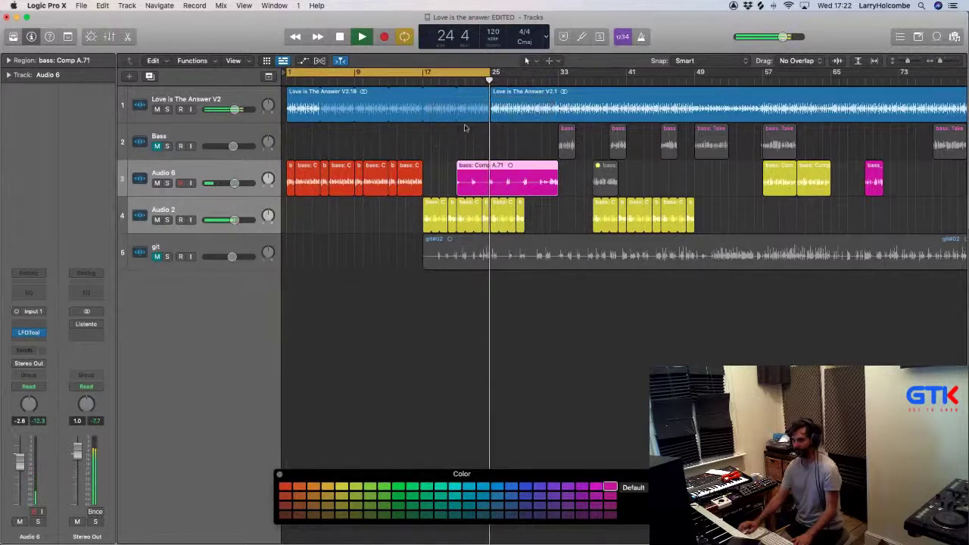
click(413, 136)
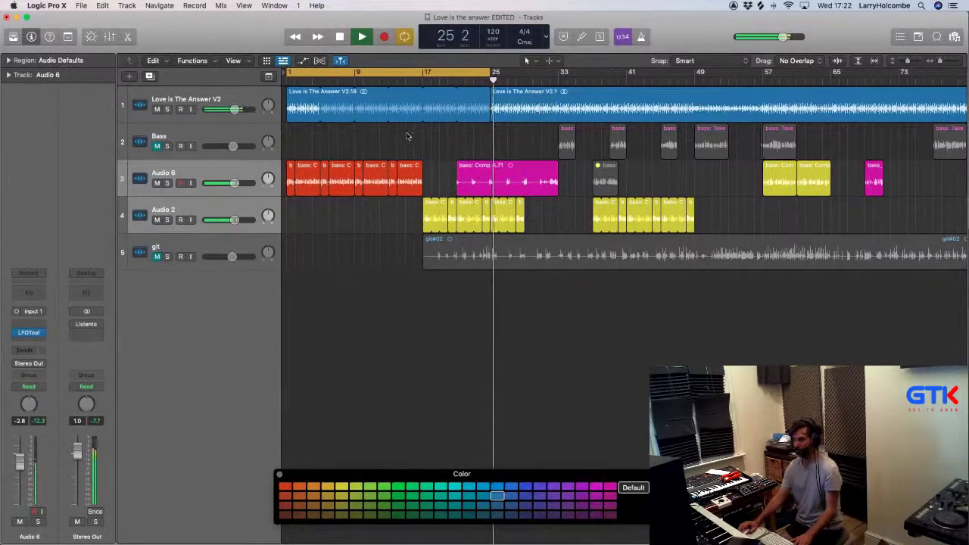
click(477, 81)
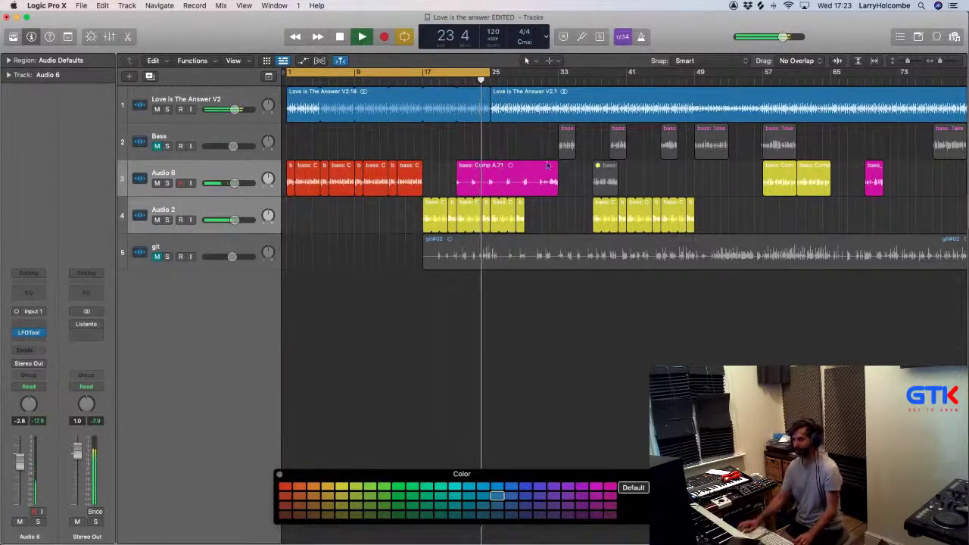
Step: Mute the magenta bass: Comp A.71 region on Audio 6, and stop playback
click(505, 186)
key(ctrl+m)
key(super+Up)
key(super+Up)
key(super+Up)
key(super+Up)
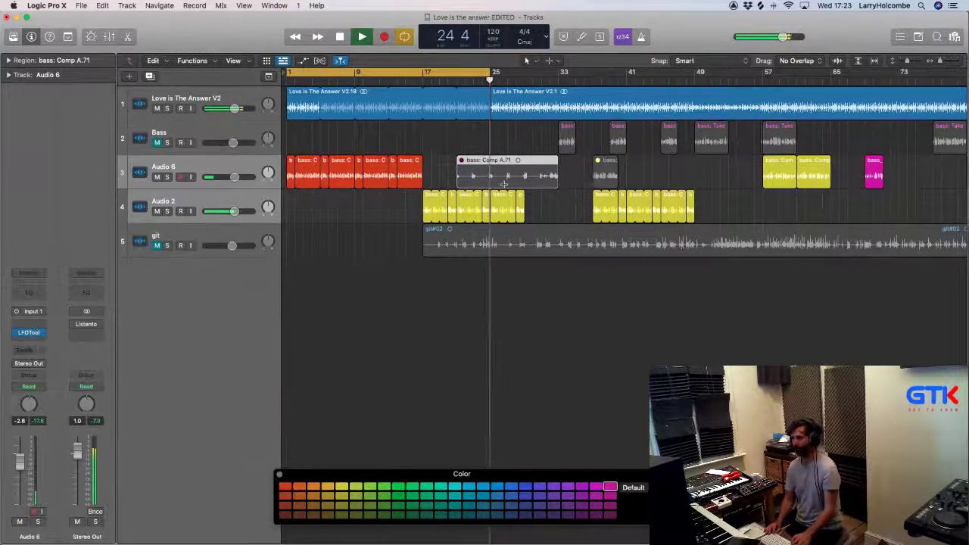
scroll(359, 132, down, 1)
click(350, 127)
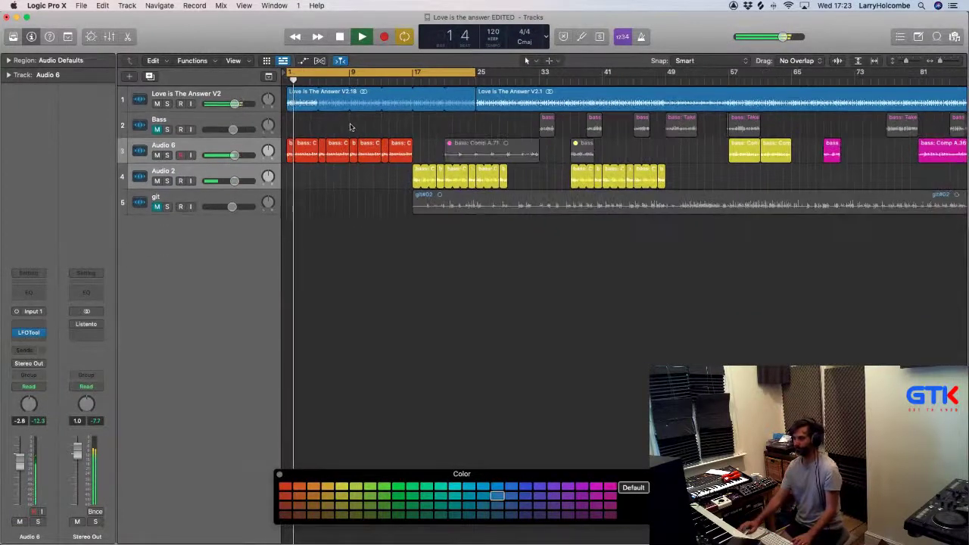
key(space)
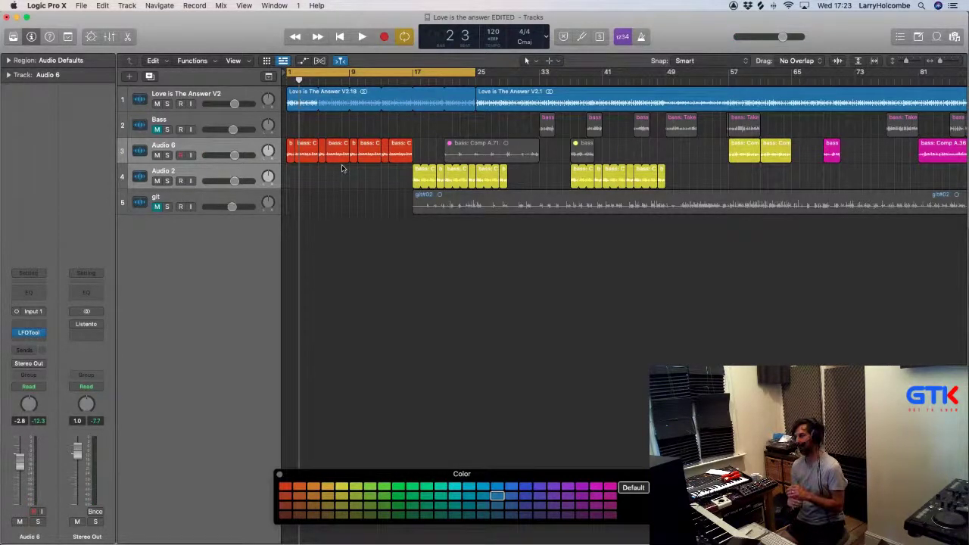
Step: Turn cycle mode off and listen to the arrangement from bar 49
click(451, 74)
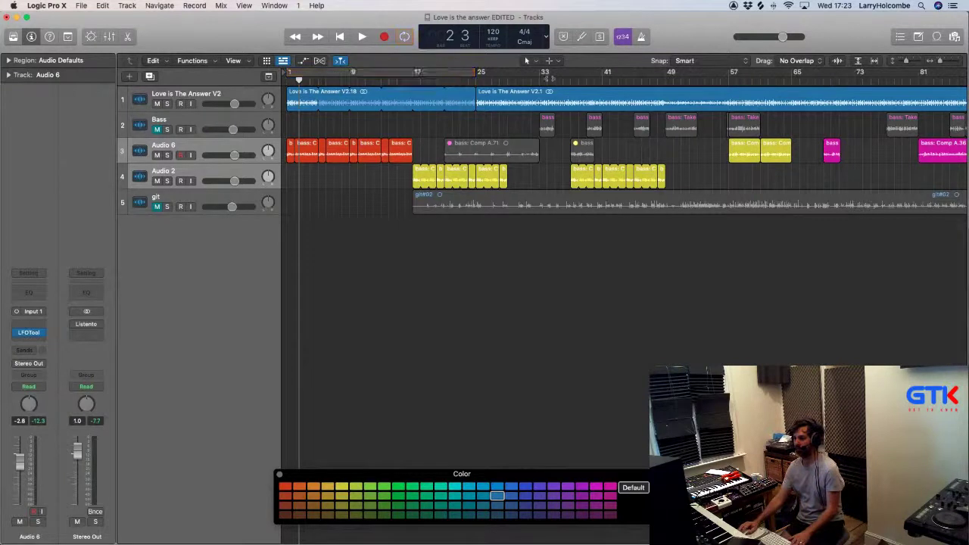
click(665, 81)
key(space)
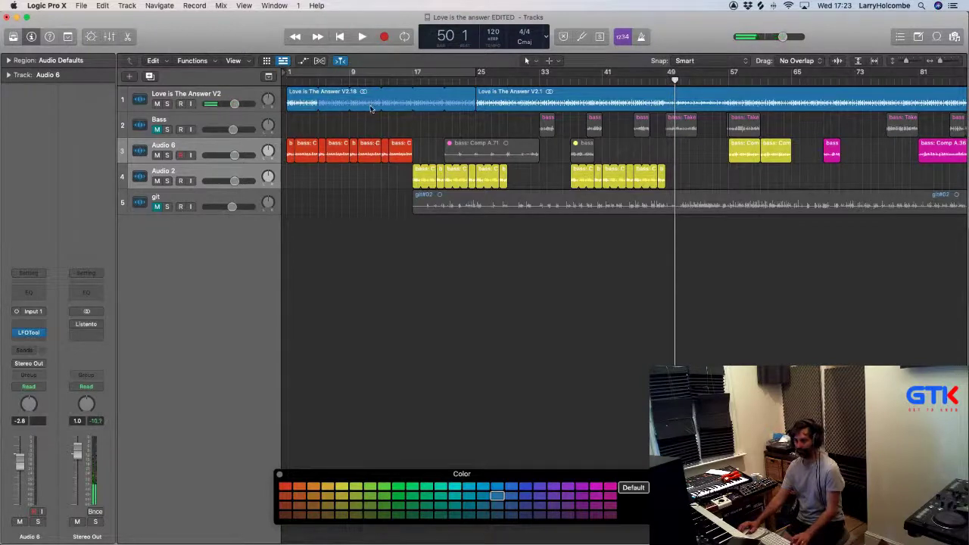
Step: Delete the looped intro backing region and place the main backing region so it starts at bar 1
click(309, 102)
key(BackSpace)
ctrl+alt+click(432, 120)
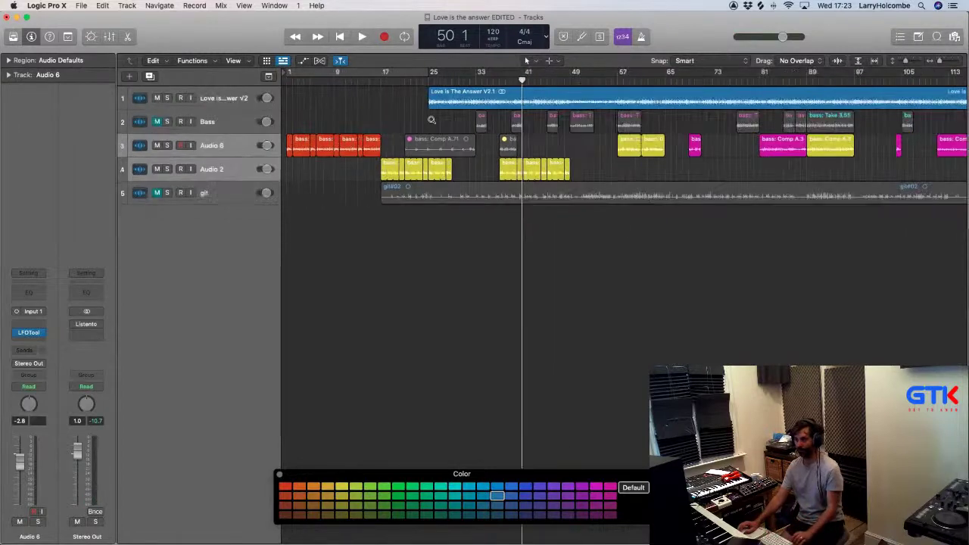
ctrl+alt+click(432, 119)
drag(391, 104, 286, 102)
Step: Delete the separate backing regions at the end of the song, from bar 153 onward
scroll(784, 106, down, 5)
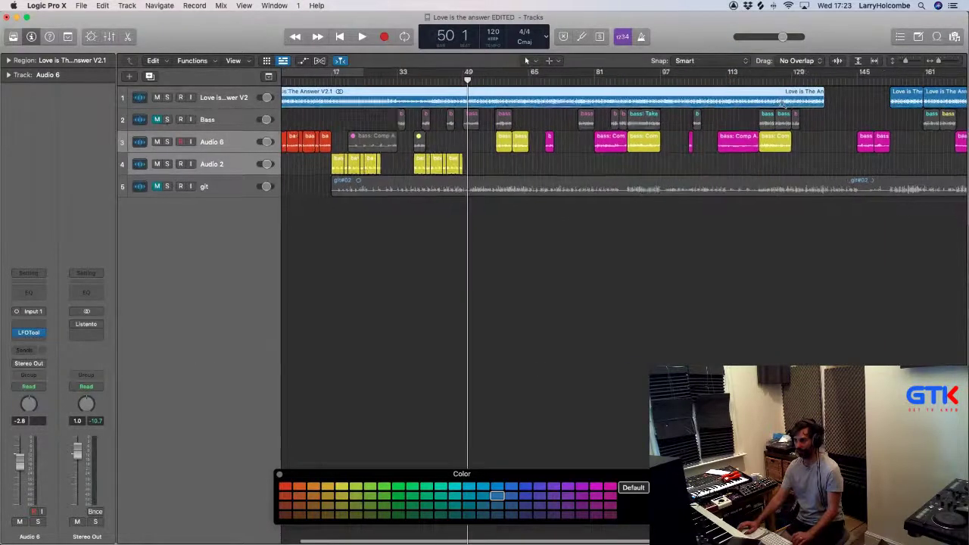
drag(795, 100, 936, 97)
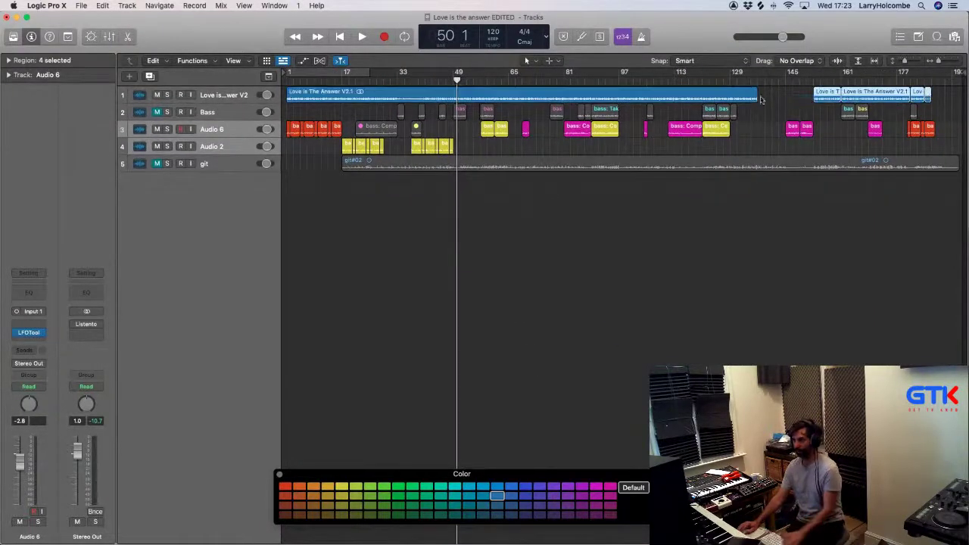
key(Delete)
Step: Lengthen the main backing region to 170 bars, and move it to start at about bar 23
drag(755, 98, 956, 102)
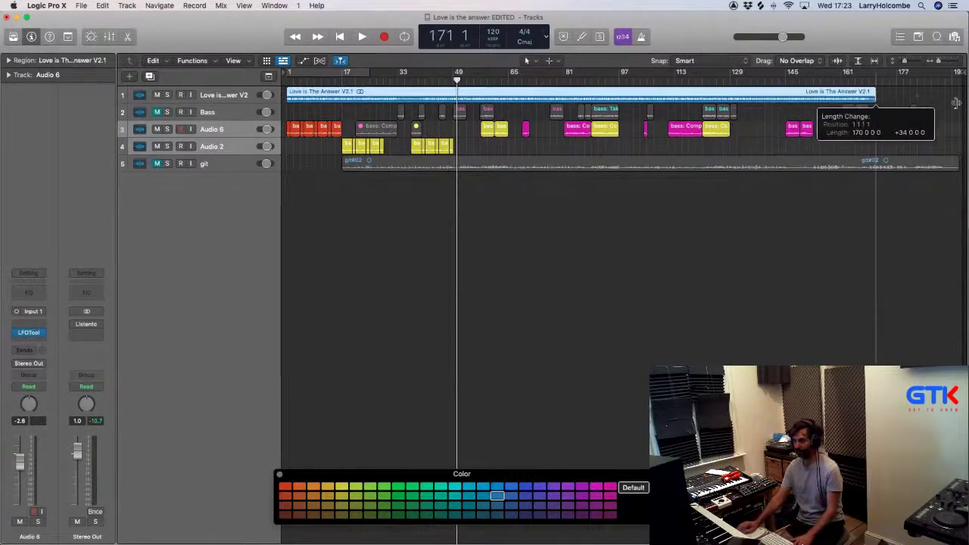
drag(876, 99, 876, 99)
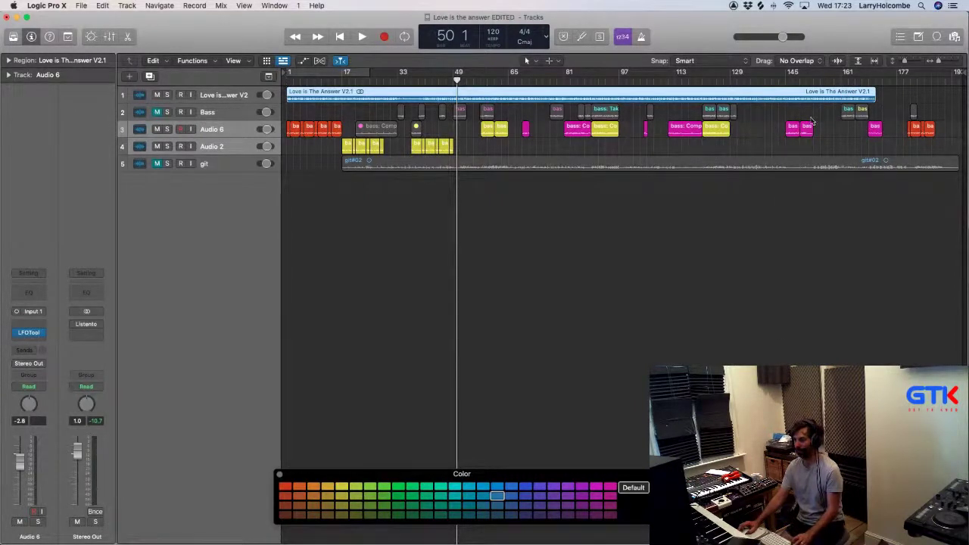
drag(879, 100, 855, 94)
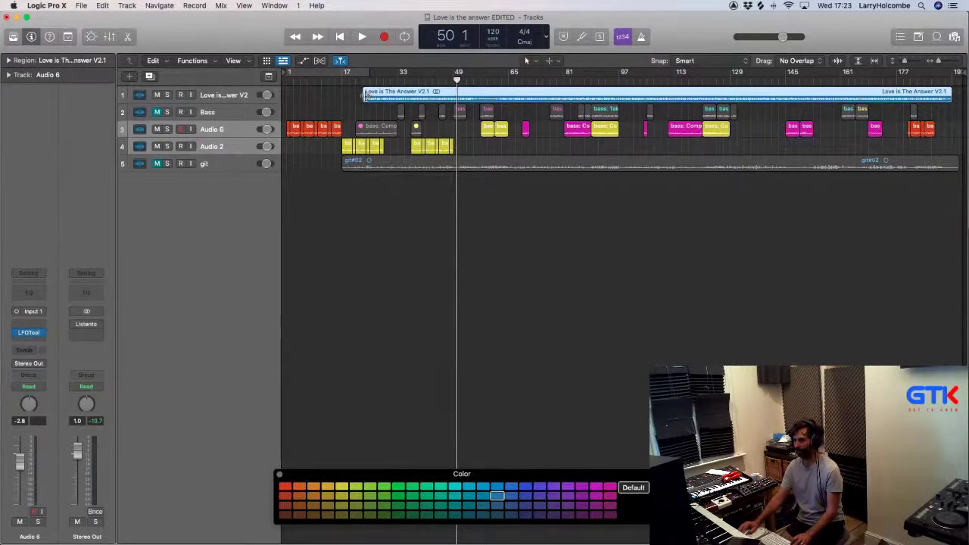
Step: Undo the backing region changes, the mute and recolouring of the bass region, and the deletion of the short blue region
key(super+z)
key(super+z)
key(super+z)
key(super+z)
key(super+z)
key(super+z)
key(super+z)
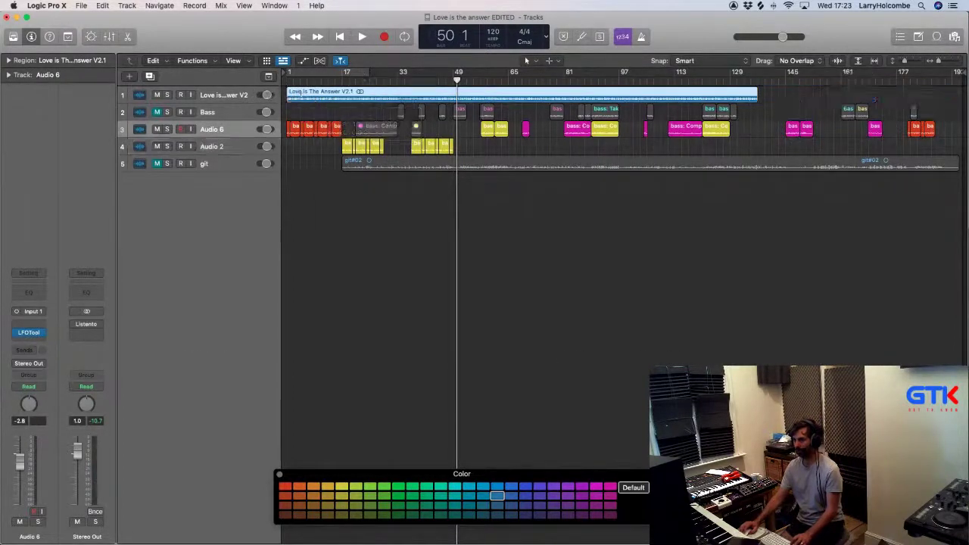
key(super+z)
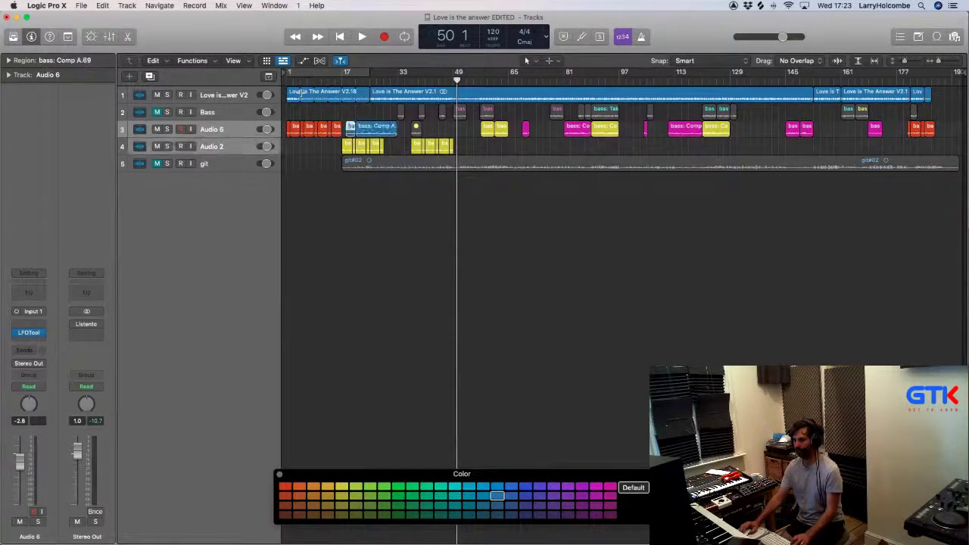
Step: Undo the added Audio 2 copies, the intro backing and bass copies, and the shift of the whole arrangement away from bar 1
key(super+z)
key(super+z)
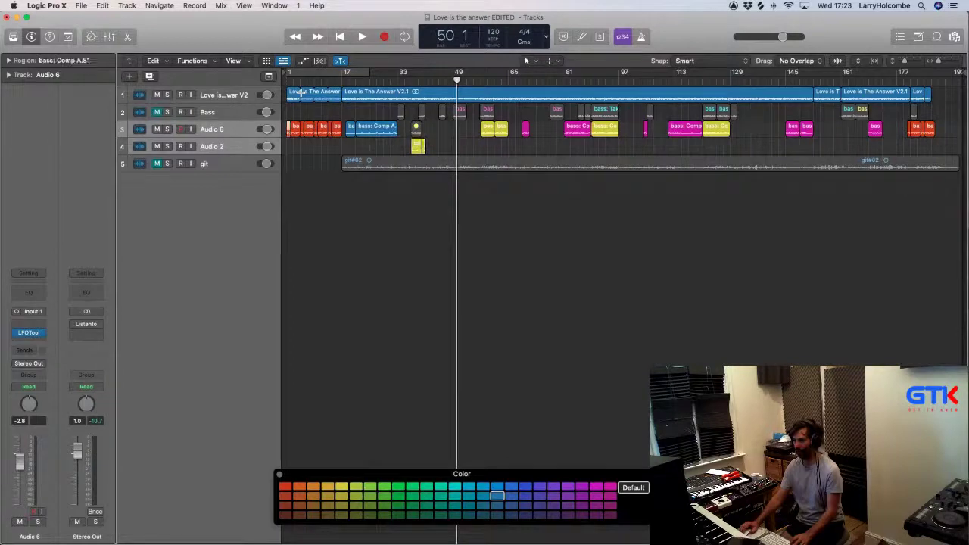
key(super+z)
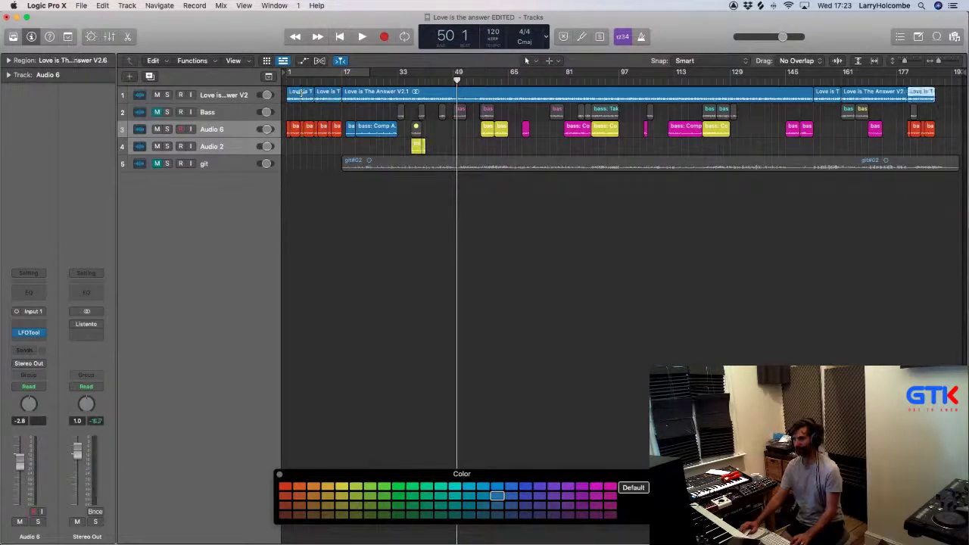
key(super+z)
key(super+z)
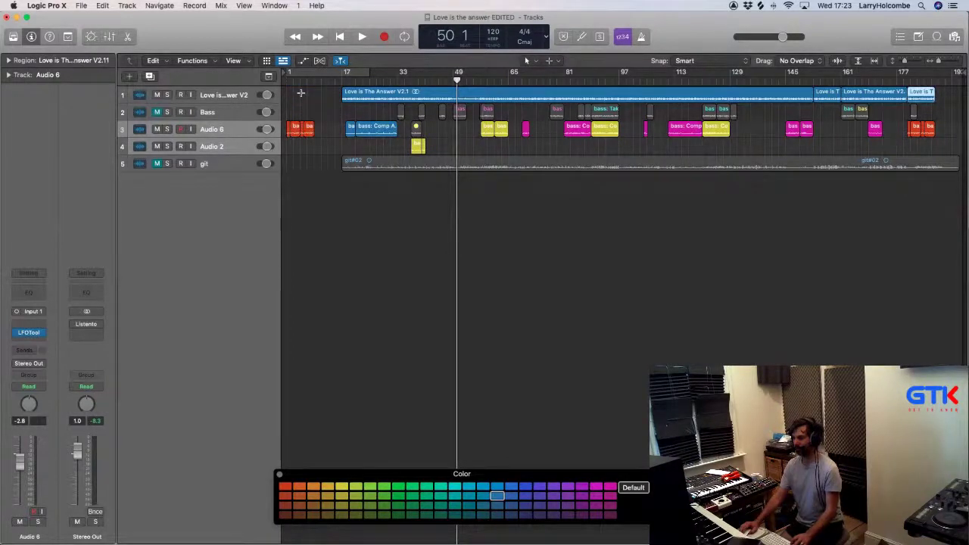
key(super+z)
key(super+z)
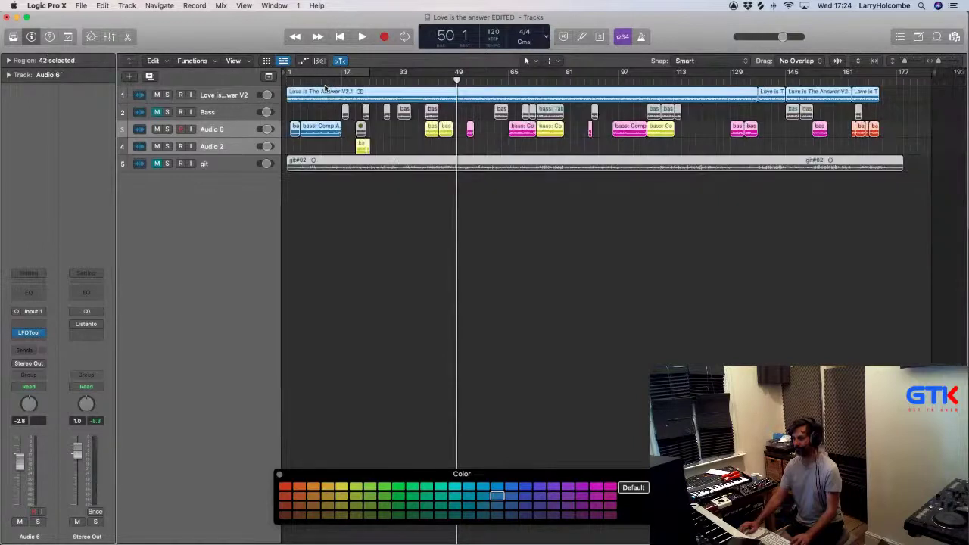
Step: Play the ending from about bar 163, and return the playhead to bar 1
click(934, 109)
click(851, 80)
key(space)
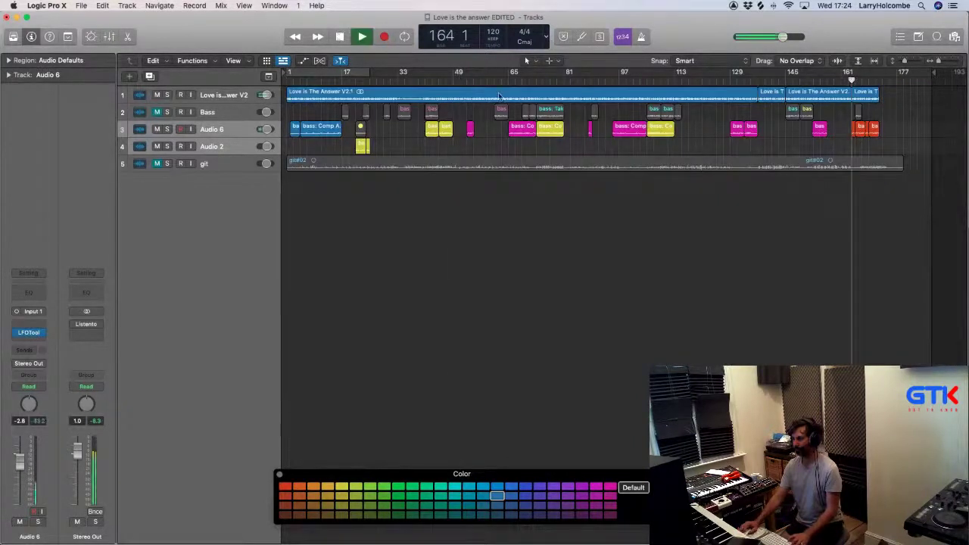
key(space)
key(Return)
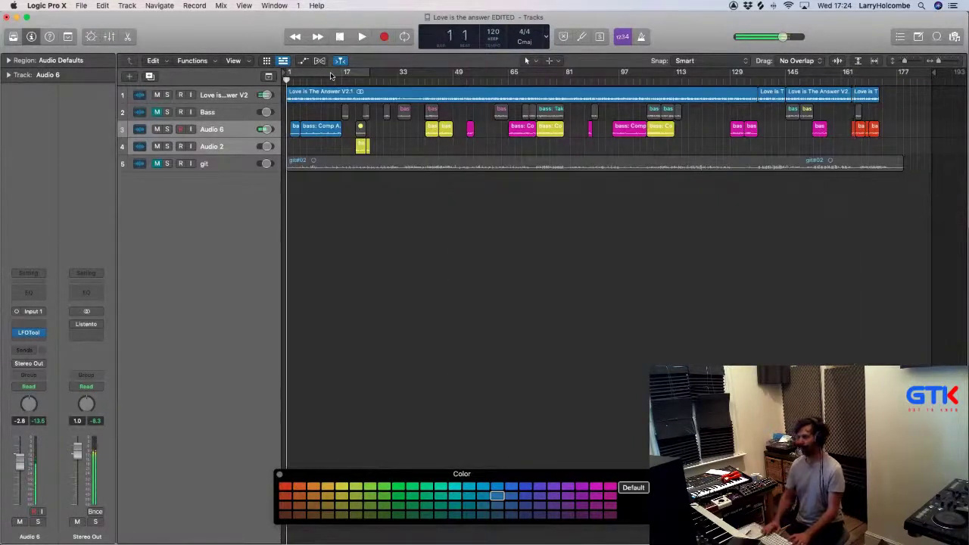
Step: Delete the short blue bass region near bar 2 on Audio 6 and colour the longer bass region at bar 5 magenta
drag(350, 103, 240, 177)
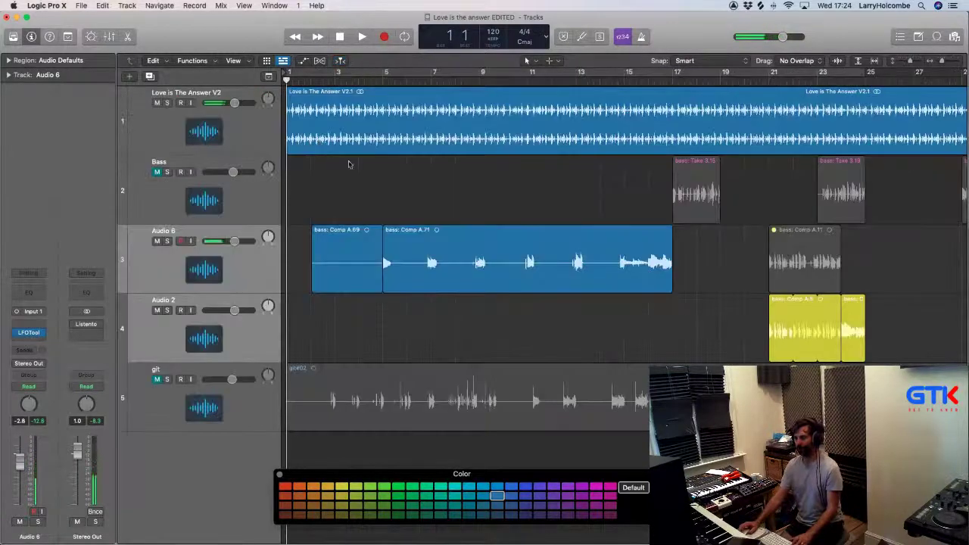
click(348, 250)
key(Delete)
click(425, 256)
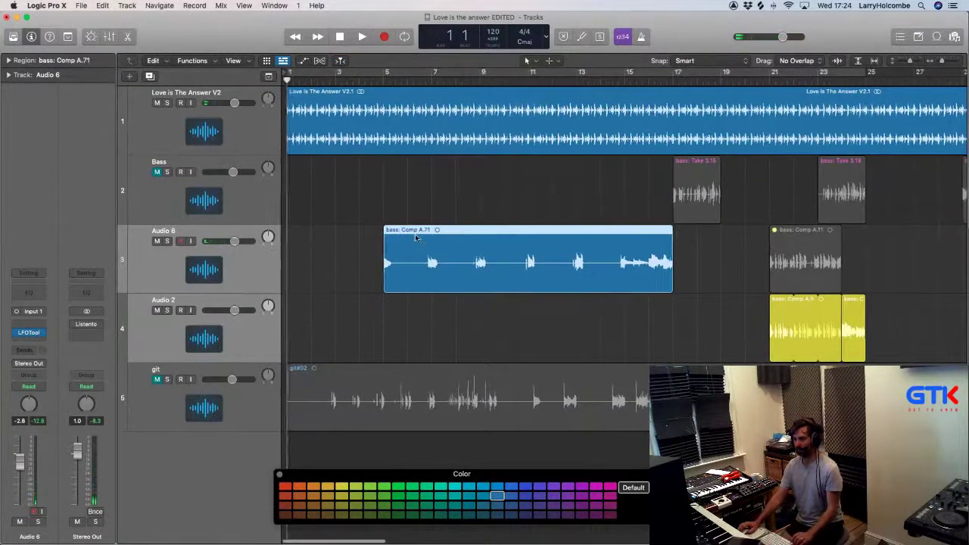
click(611, 487)
click(432, 163)
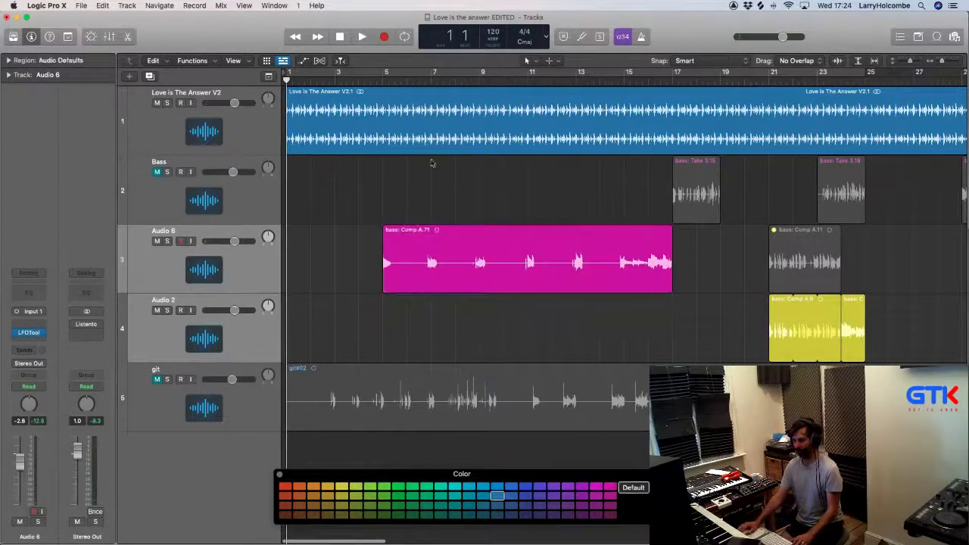
Step: Play the magenta bass region on Audio 6 from bar 5
click(382, 82)
key(space)
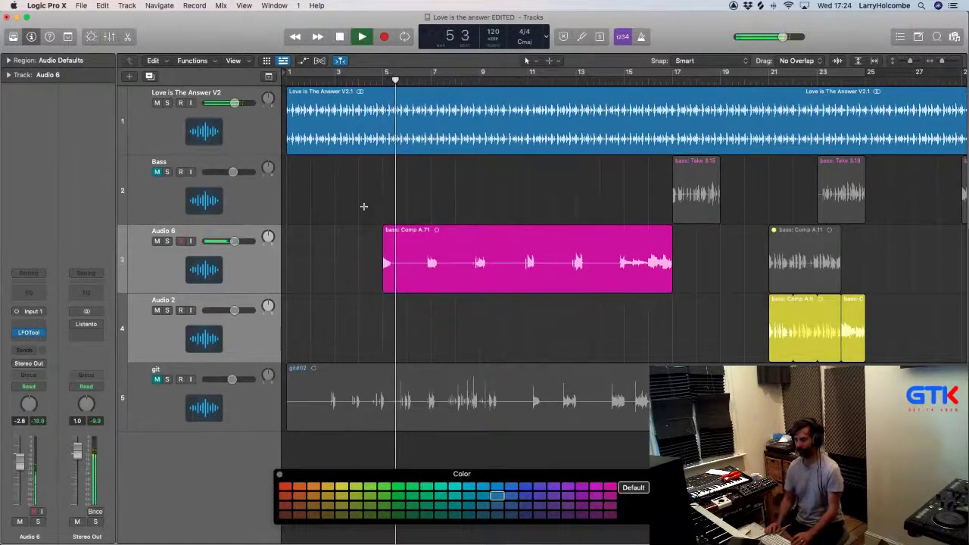
key(super+Up)
key(super+Up)
key(super+Up)
ctrl+alt+click(368, 205)
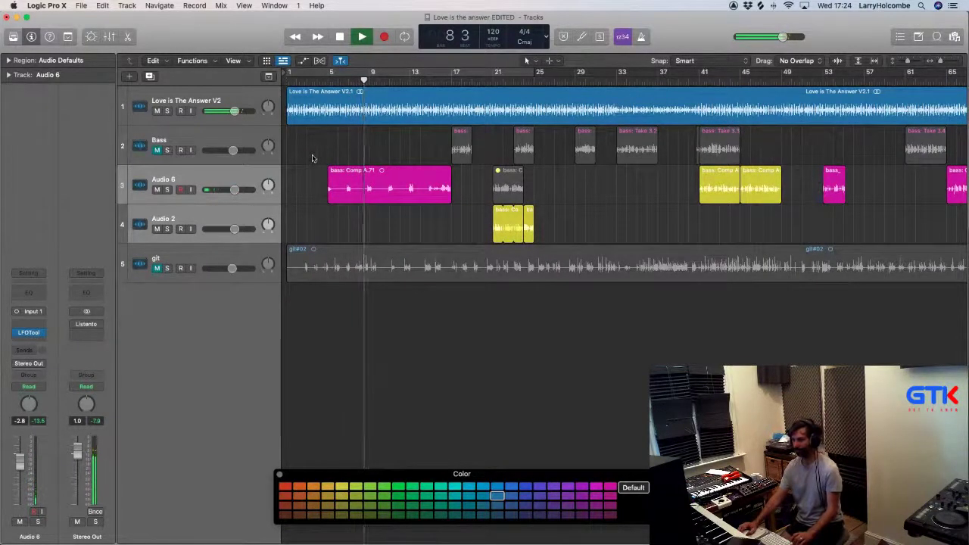
scroll(306, 159, down, 2)
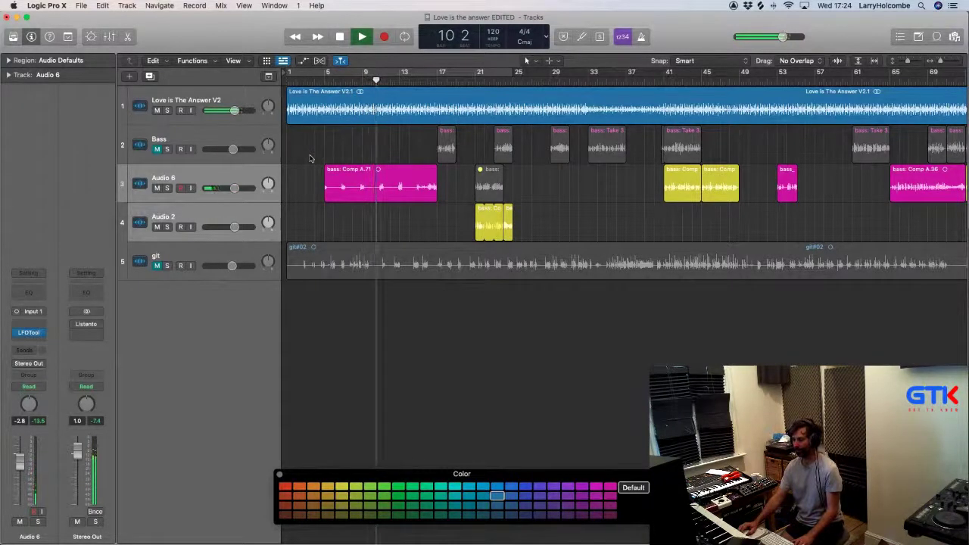
Step: Unmute the Bass track and select the magenta bass region on Audio 6
click(261, 155)
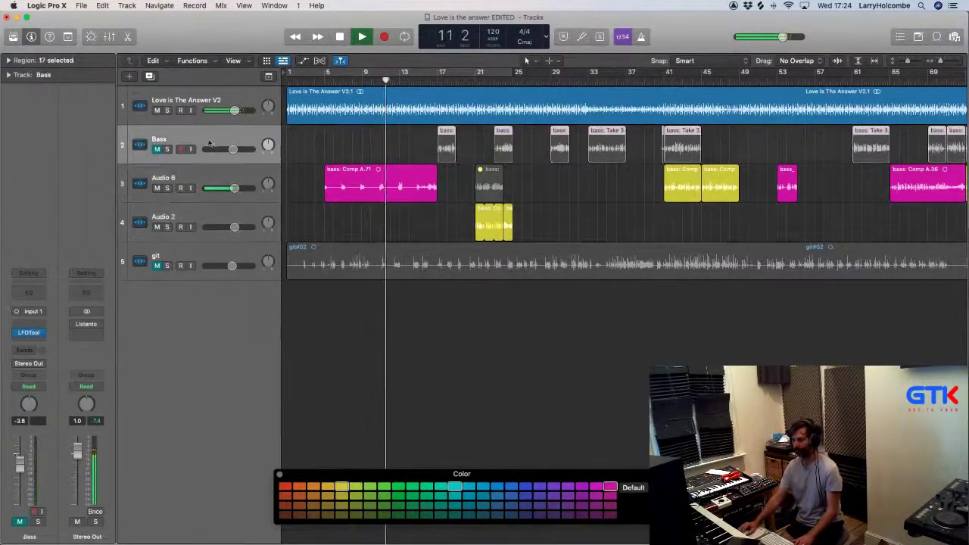
click(366, 176)
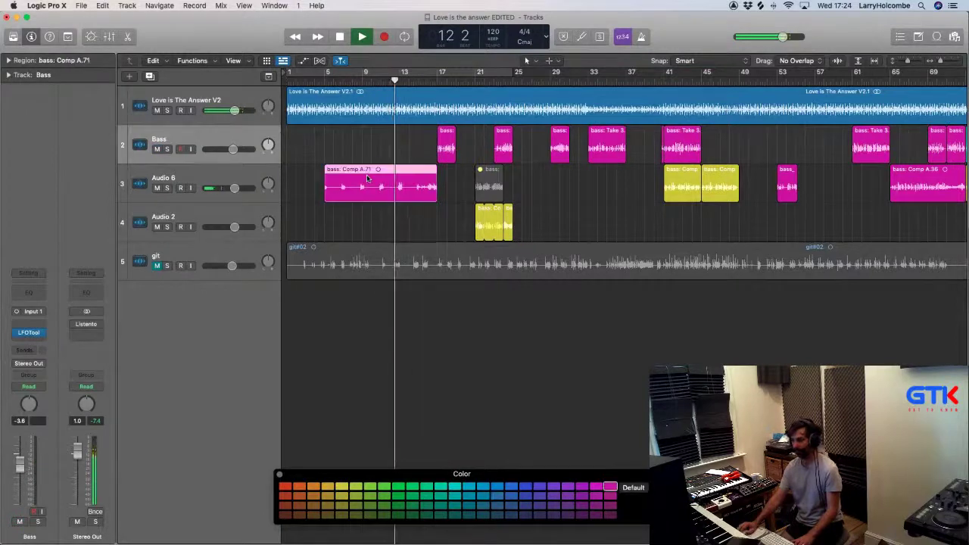
key(super+Up)
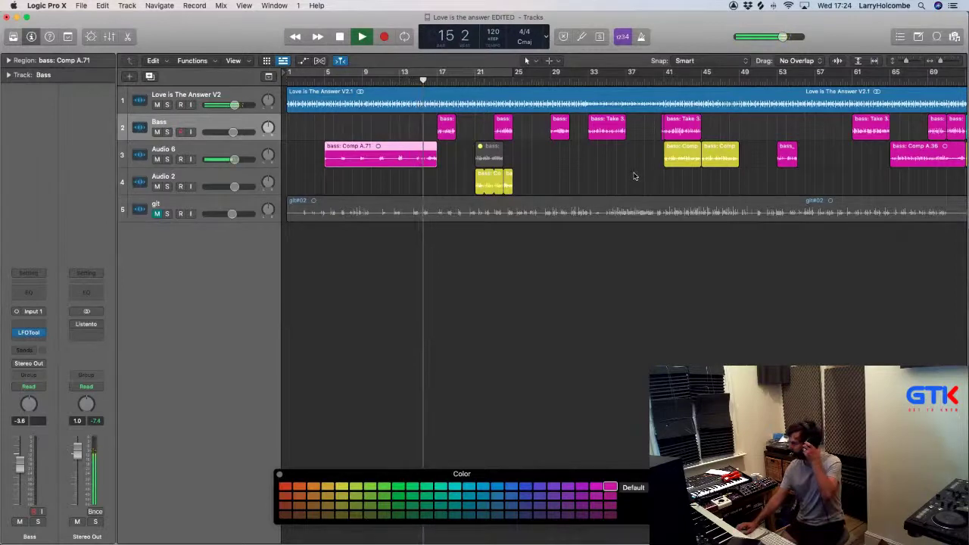
Step: Listen closely to the Bass track region at bar 17 and stop playback at about bar 19
drag(417, 132, 497, 162)
scroll(498, 162, right, 2)
key(super+Left)
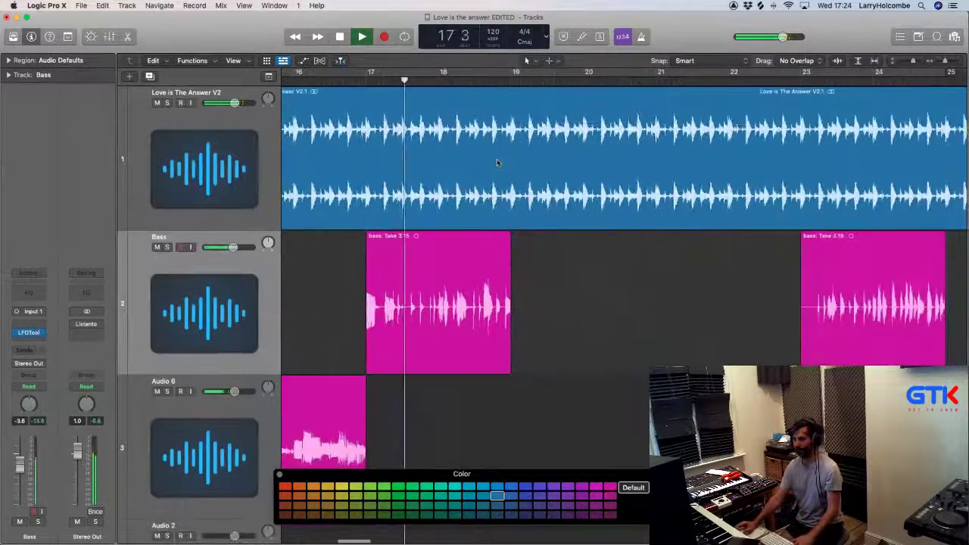
key(super+Up)
key(super+Up)
key(super+Up)
key(super+Up)
key(super+Up)
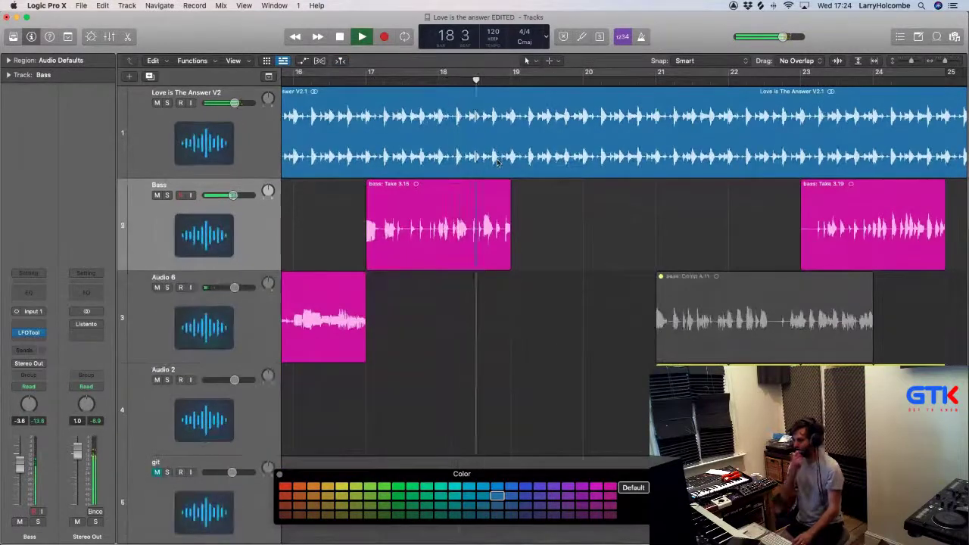
ctrl+alt+click(501, 185)
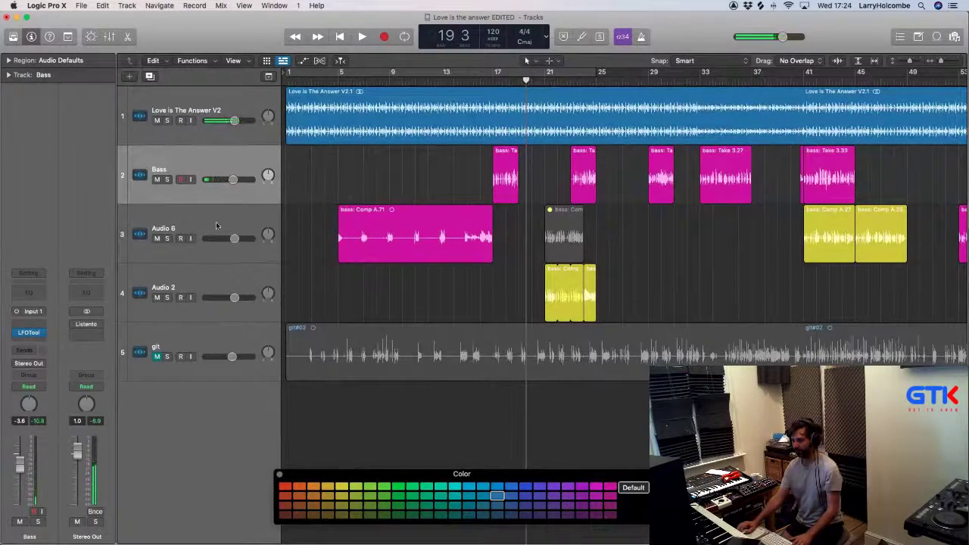
Step: Add a new audio track below Audio 2 and duplicate the Bass track directly below the original
scroll(219, 211, right, 1)
drag(519, 293, 651, 295)
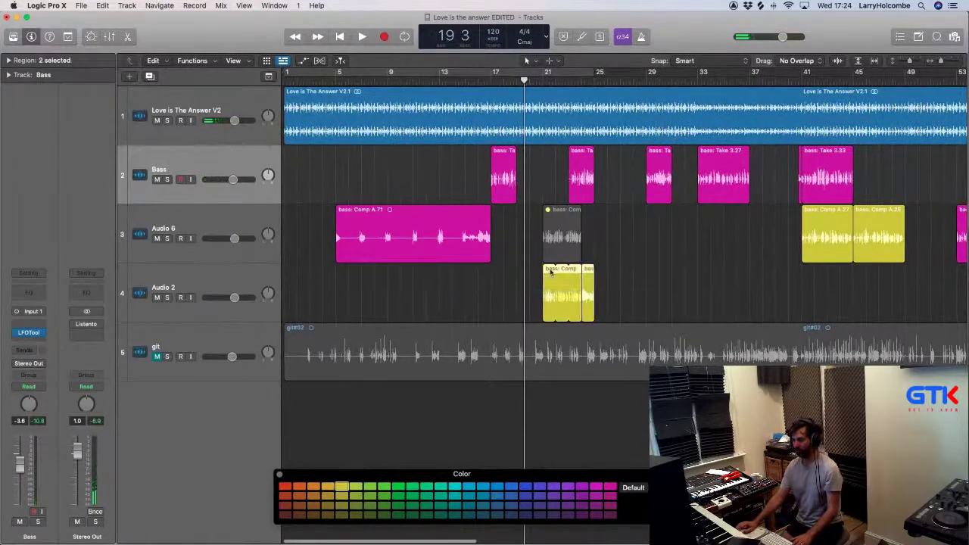
scroll(544, 271, left, 1)
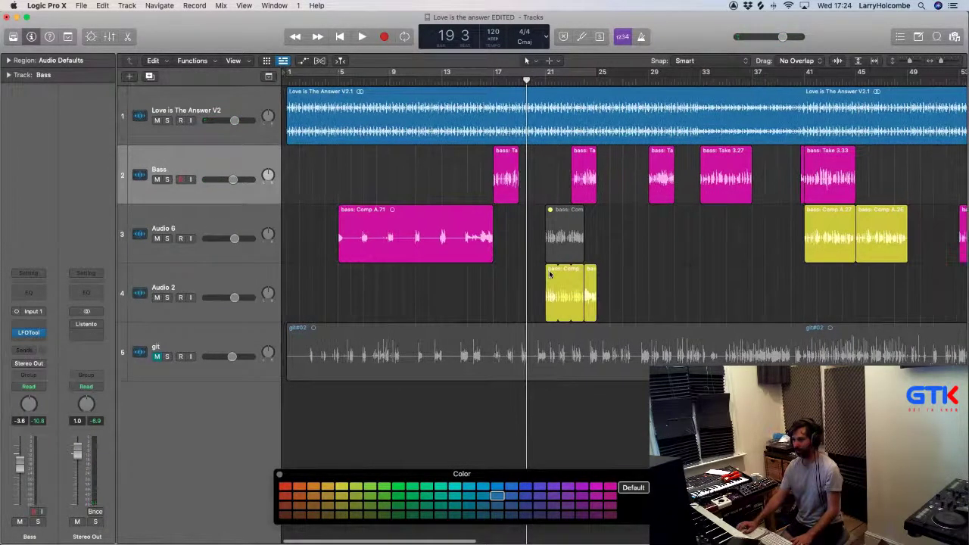
click(212, 271)
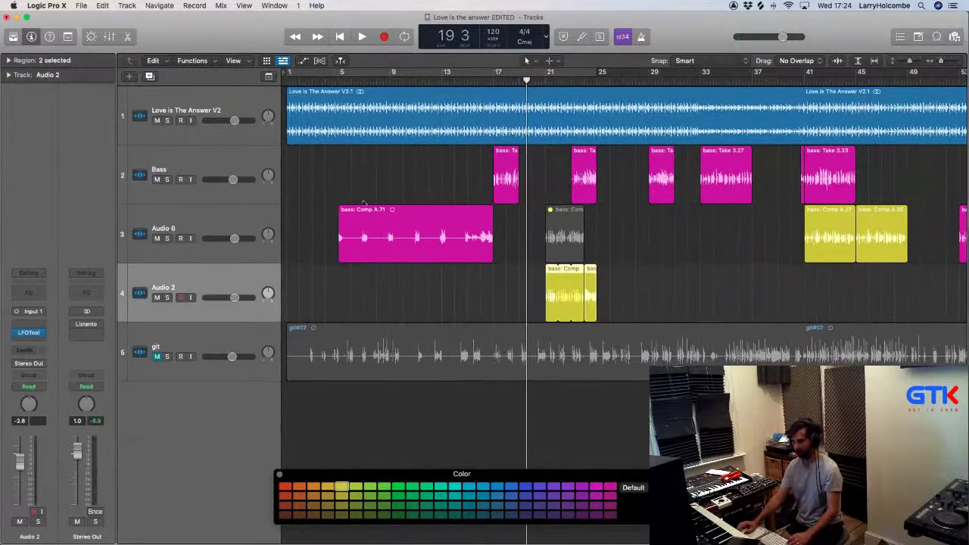
key(alt+super+a)
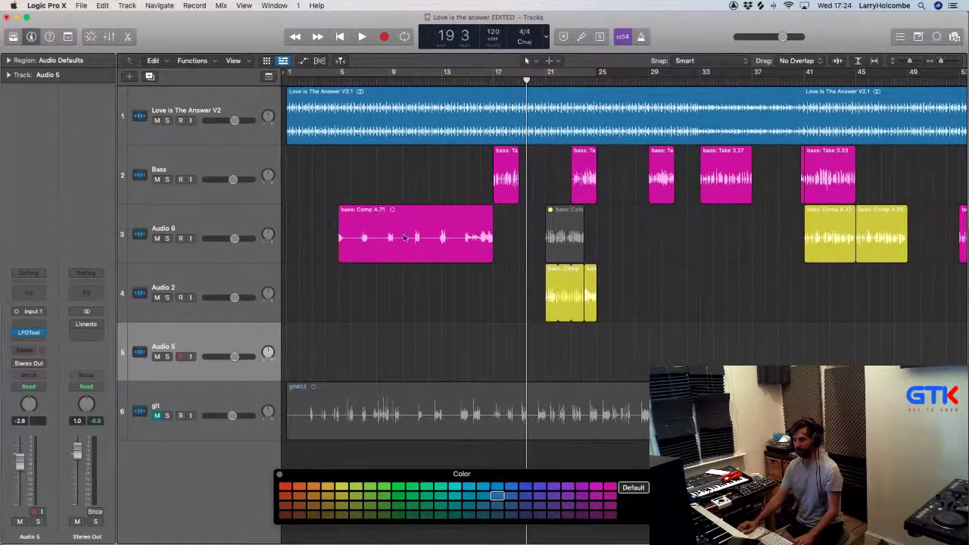
click(234, 159)
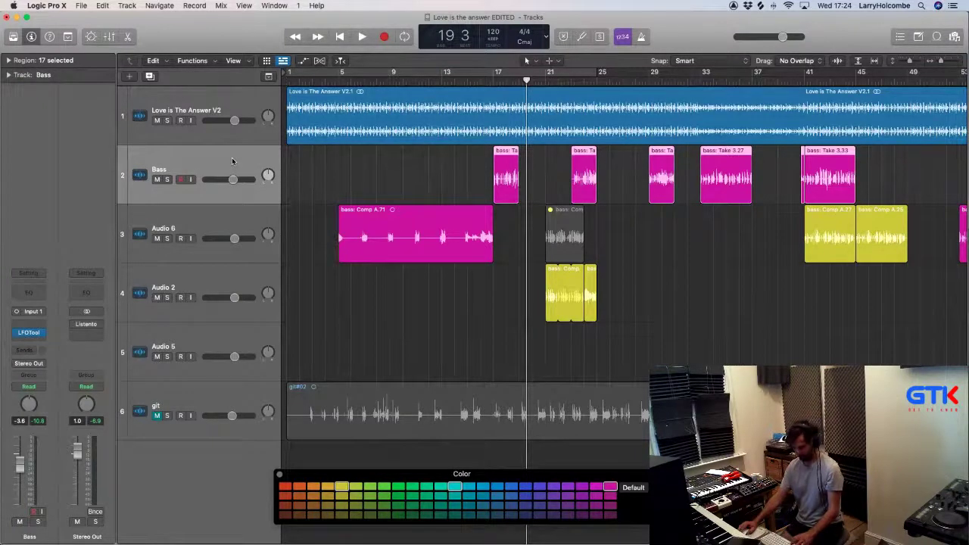
key(super+d)
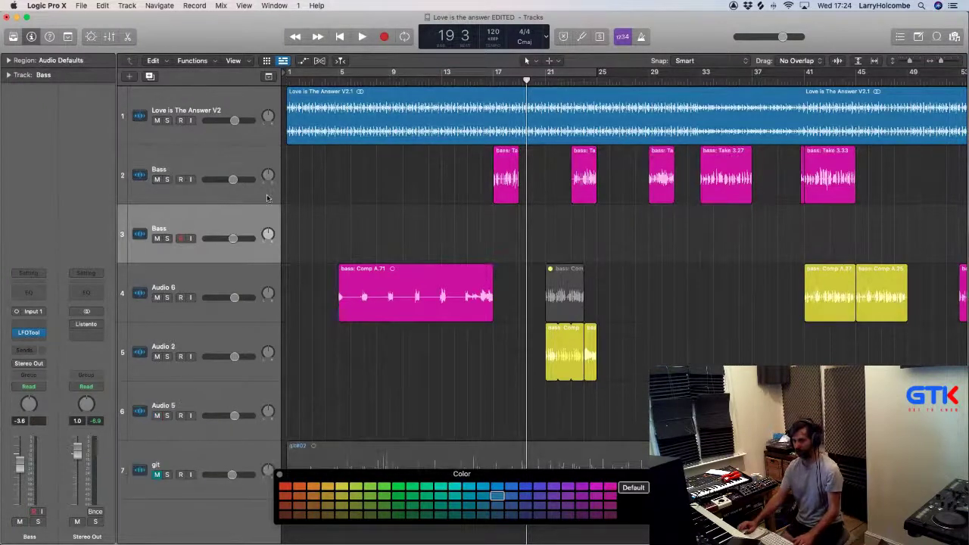
Step: Copy the yellow Audio 2 regions from bar 21 to bar 17 and delete the originals
click(503, 174)
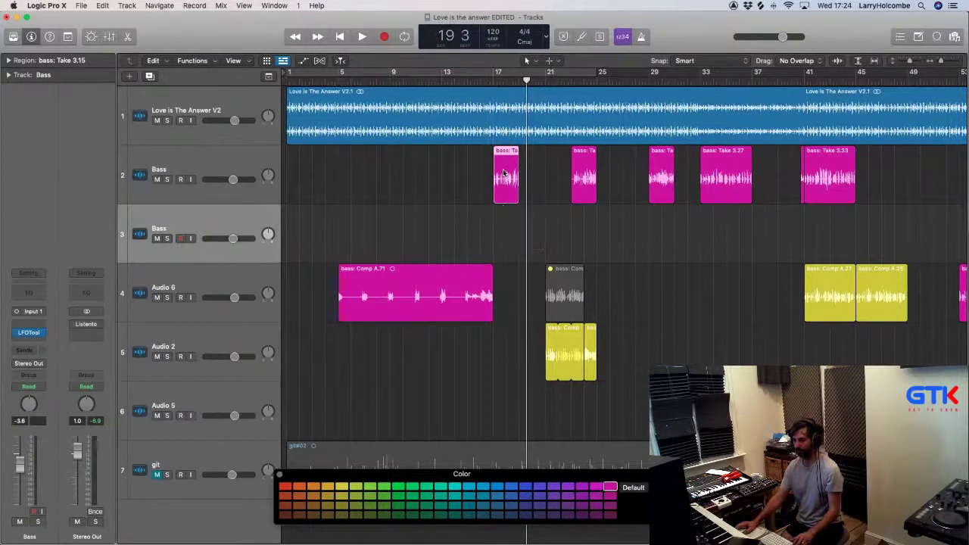
drag(550, 333, 498, 337)
drag(421, 151, 683, 396)
key(super+Up)
key(super+Up)
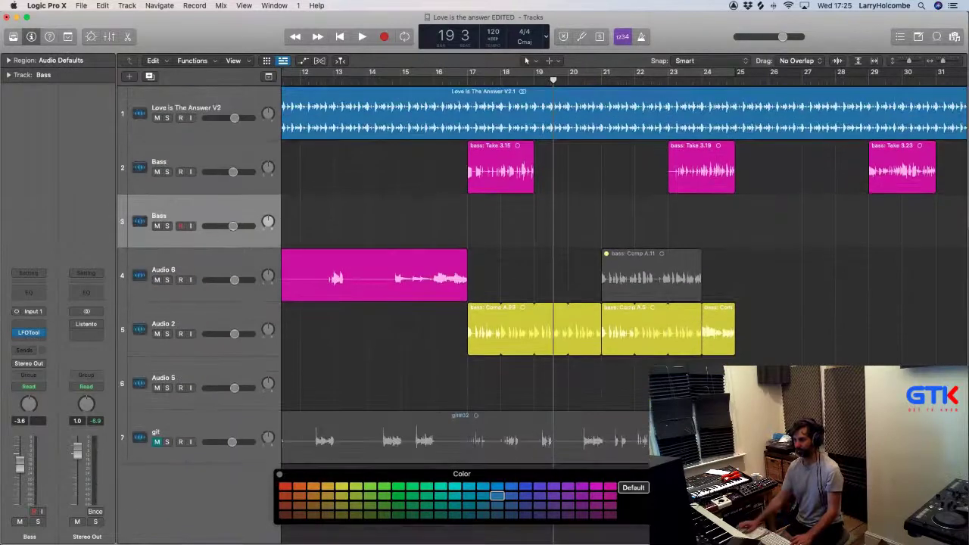
drag(713, 324, 580, 331)
drag(618, 373, 741, 339)
key(Delete)
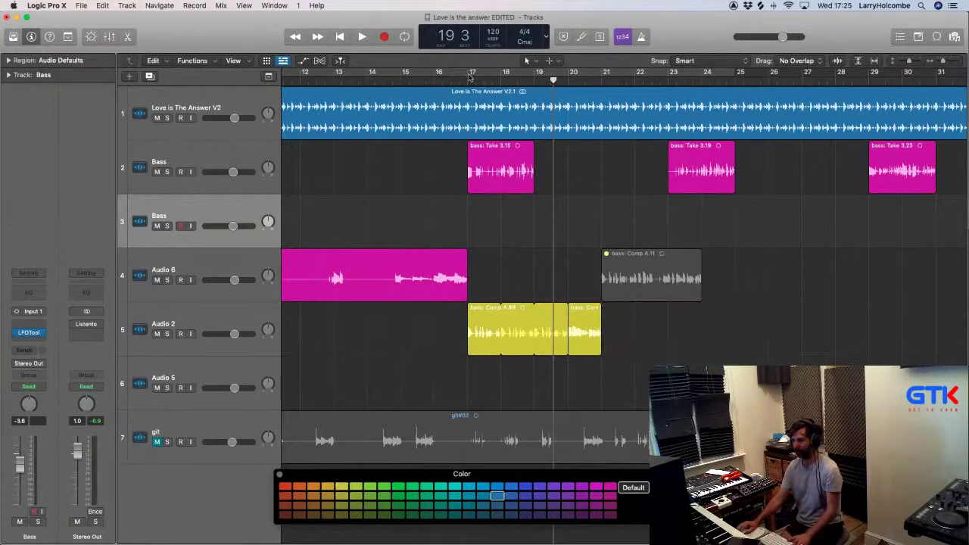
Step: Set a cycle range over bars 17 to 21 and move the Audio 2 track directly below the original Bass track
drag(471, 75, 602, 73)
drag(216, 327, 204, 222)
scroll(419, 222, down, 3)
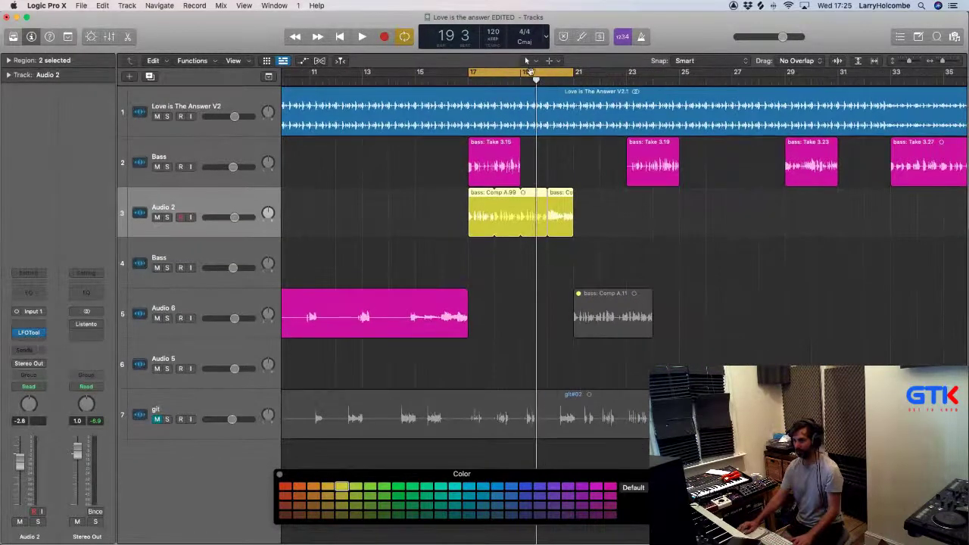
Step: Turn cycling off and play bass Take 3.19 from bar 23
click(530, 72)
click(628, 81)
key(space)
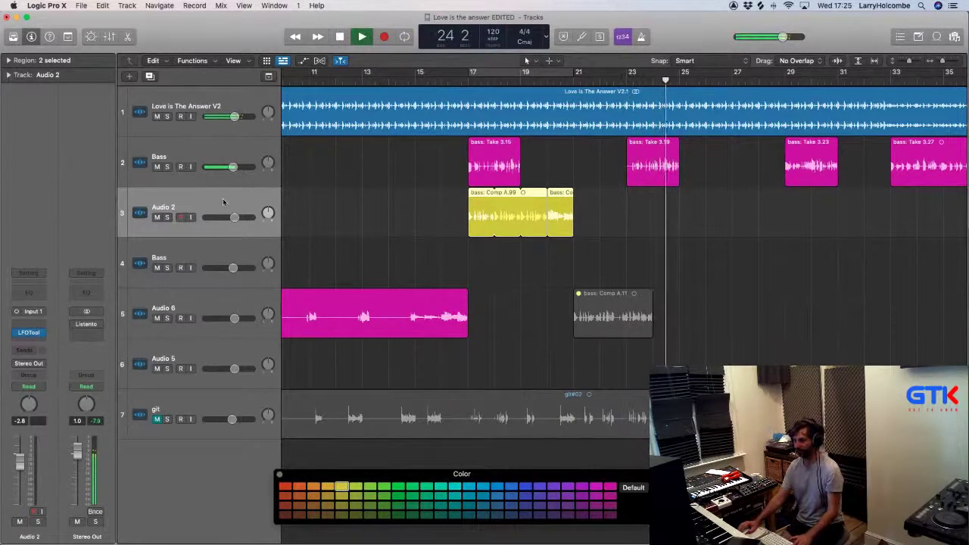
Step: Duplicate the original Bass track again and move bass Take 3.19 onto the new track at bar 17
click(570, 165)
key(super+d)
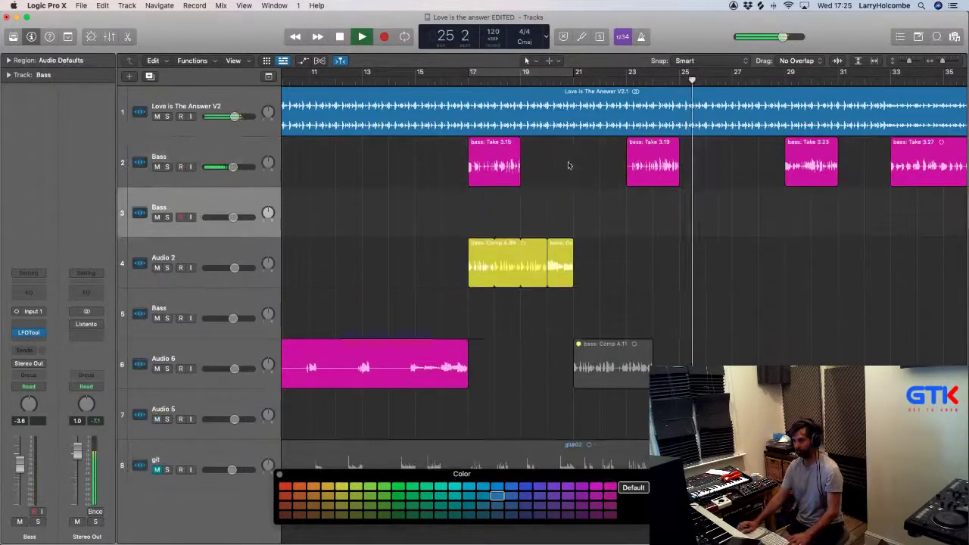
key(space)
drag(644, 158, 485, 208)
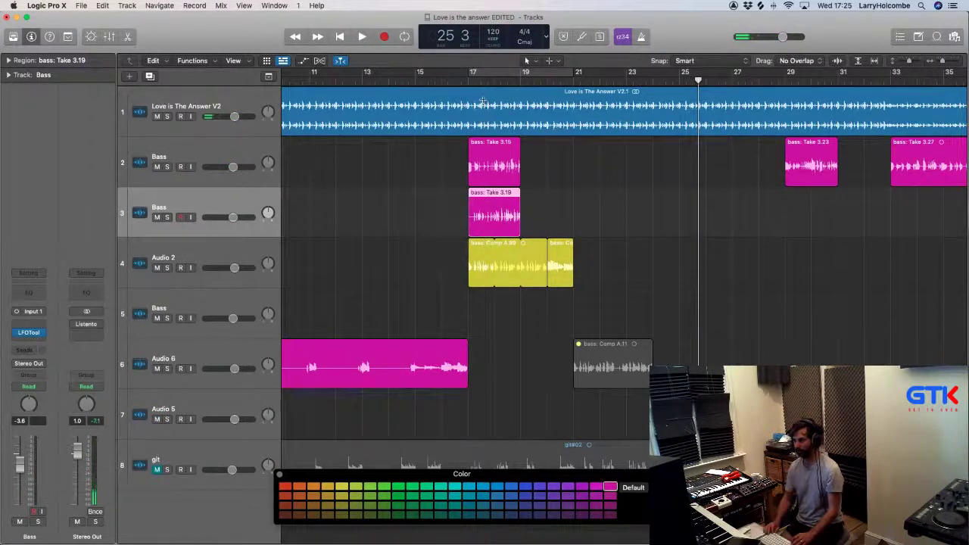
Step: Play bass Take 3.23 from about bar 29 and delete it from the Bass track
key(super+Up)
click(782, 81)
key(space)
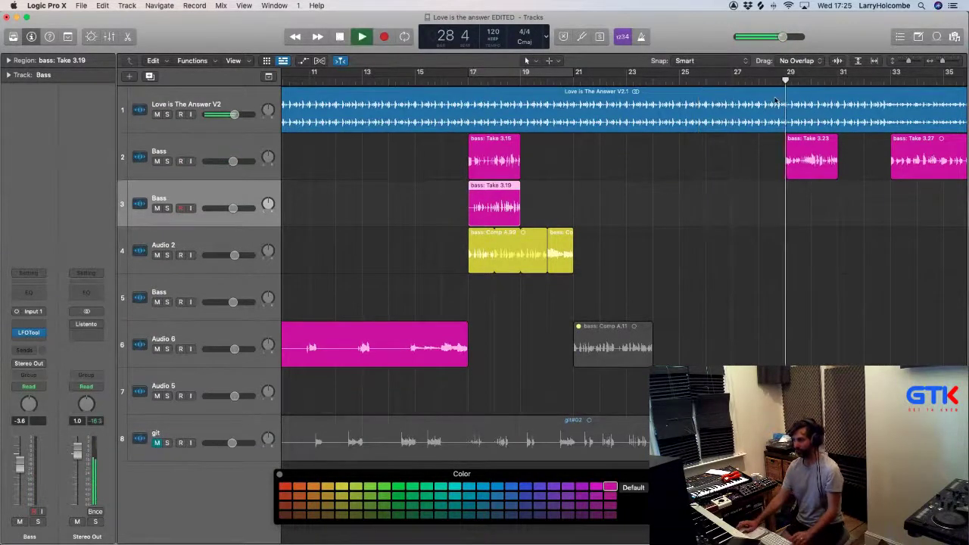
key(super+Up)
key(super+Left)
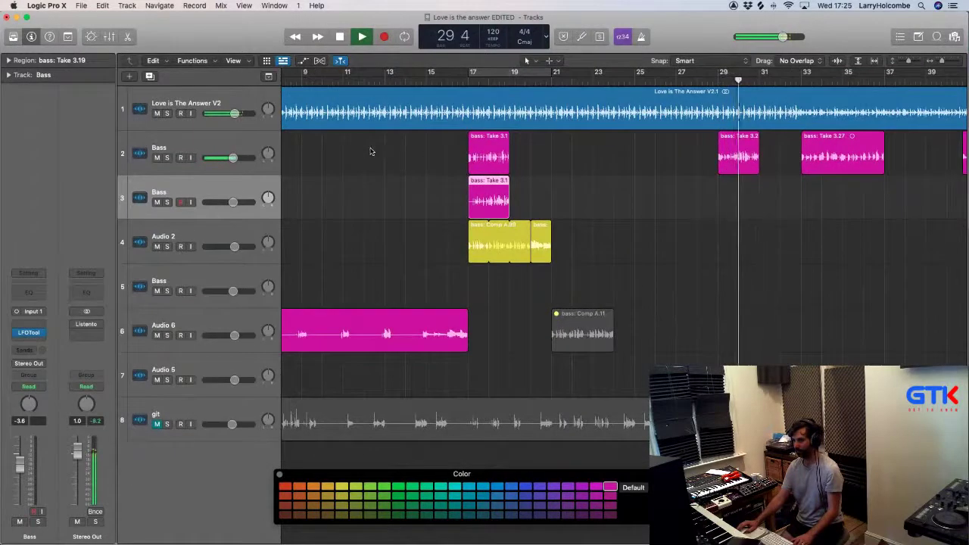
scroll(658, 157, right, 1)
click(714, 156)
key(Delete)
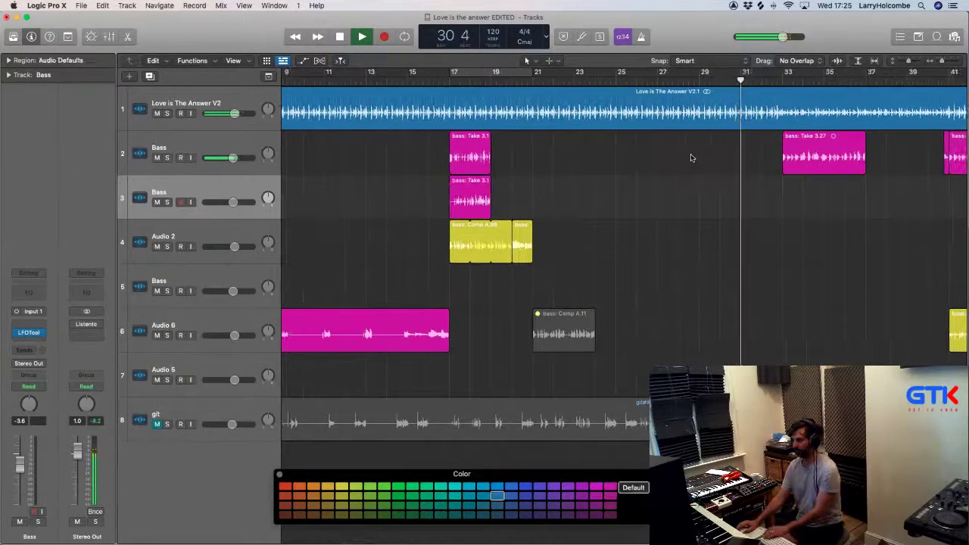
Step: Play bass Take 3.27 on the Bass track from bar 33
scroll(692, 155, right, 4)
key(space)
scroll(685, 152, right, 1)
click(659, 82)
key(space)
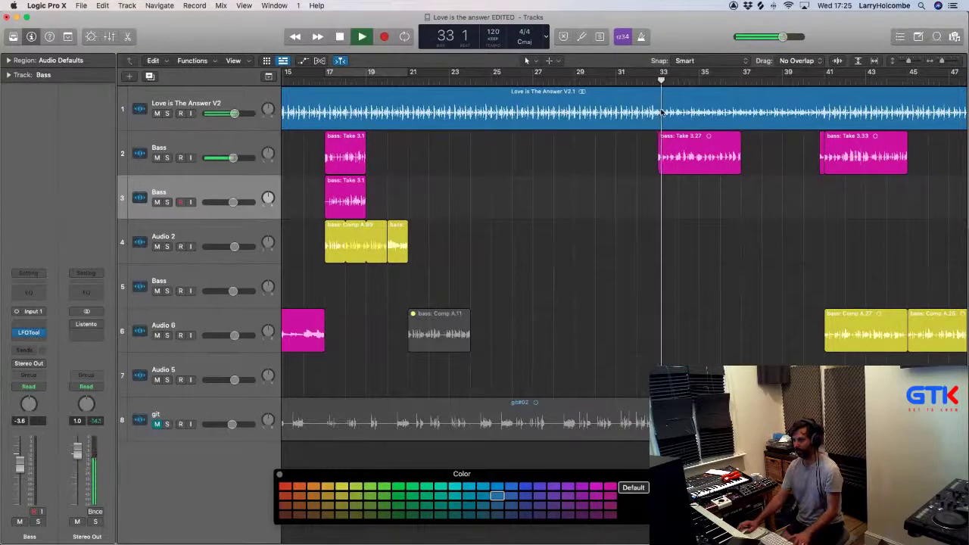
key(super+Up)
key(super+Left)
key(super+Up)
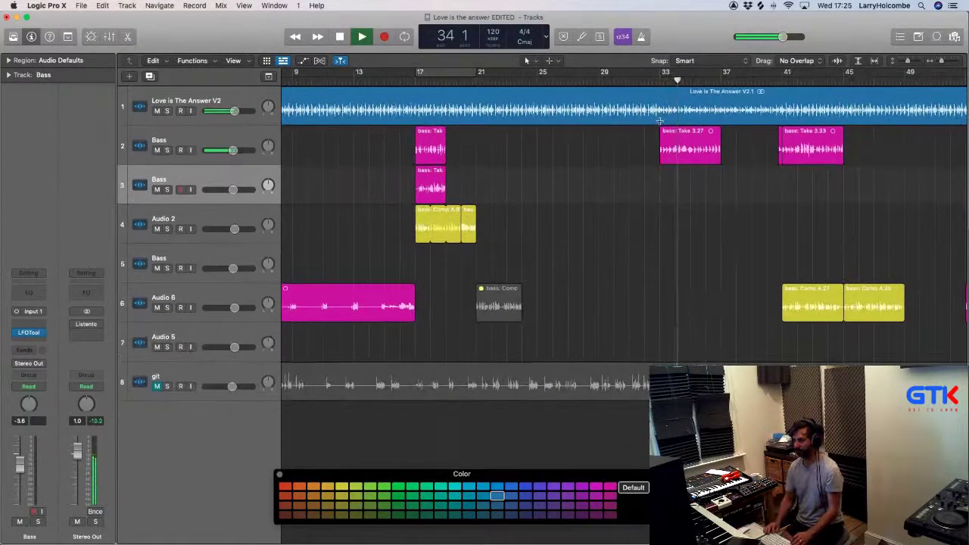
key(super+Up)
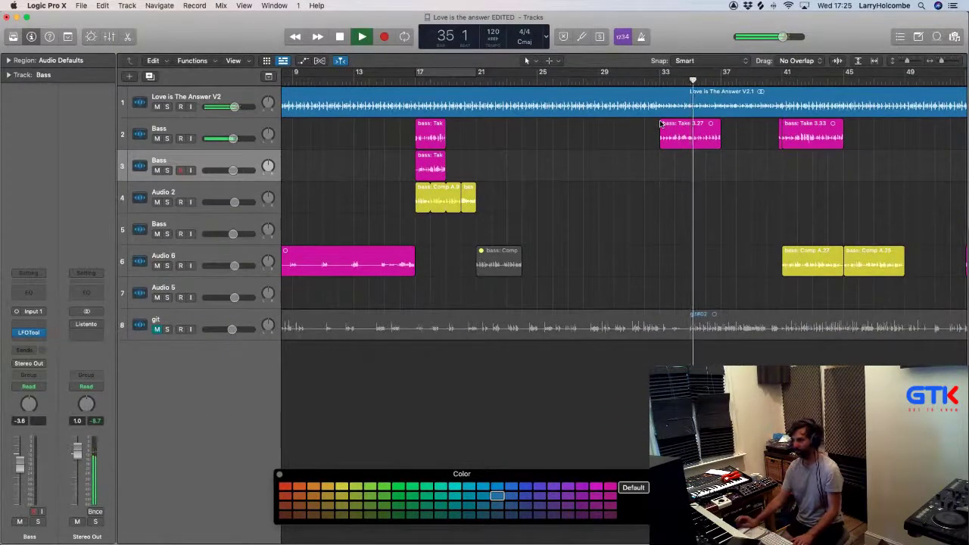
scroll(640, 89, right, 2)
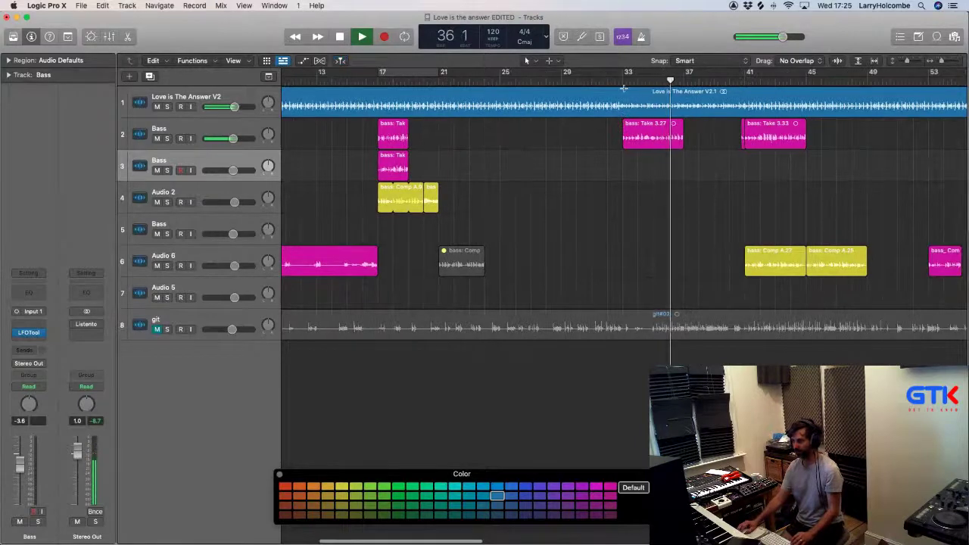
Step: Try a copy of bass Take 3.27 at bar 37 on the Bass track and delete it
scroll(637, 111, down, 2)
scroll(637, 113, right, 1)
drag(630, 136, 677, 137)
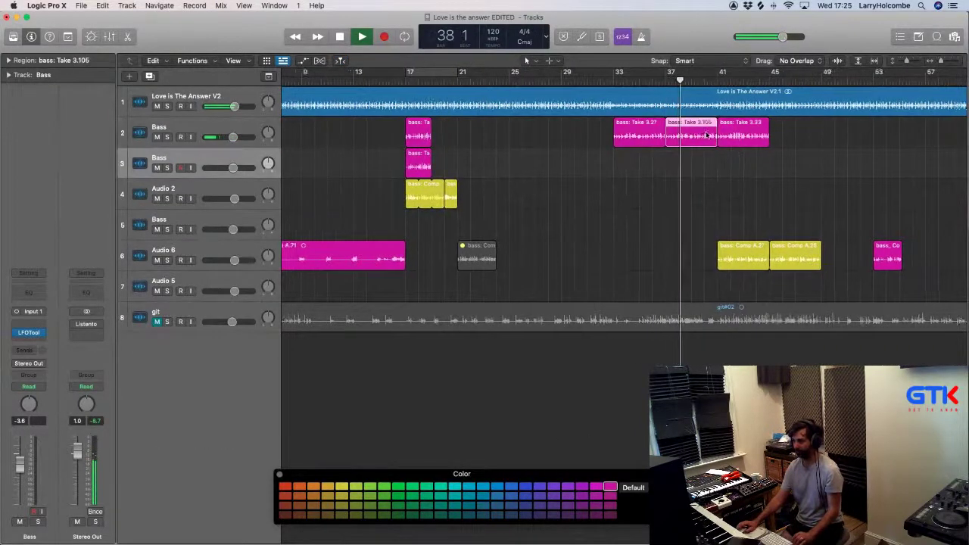
key(super+Left)
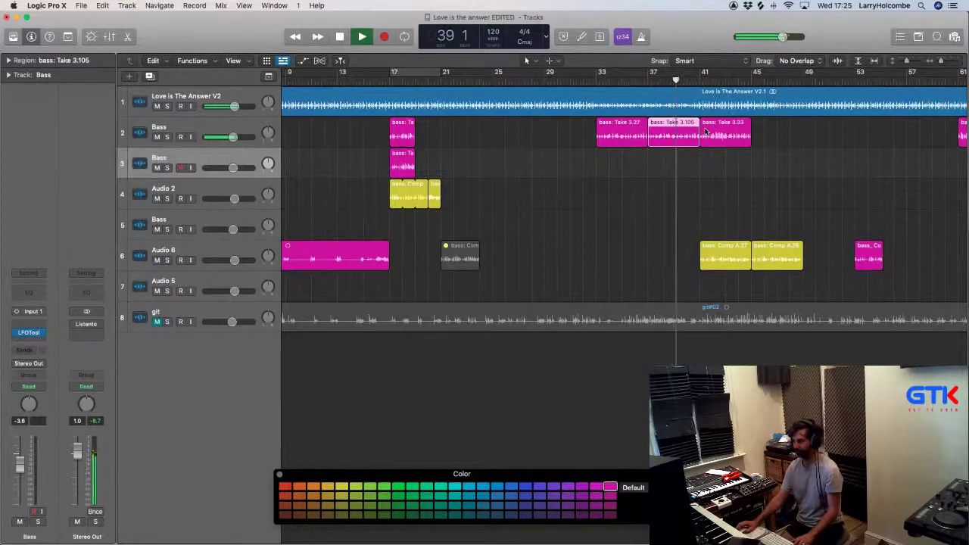
key(Delete)
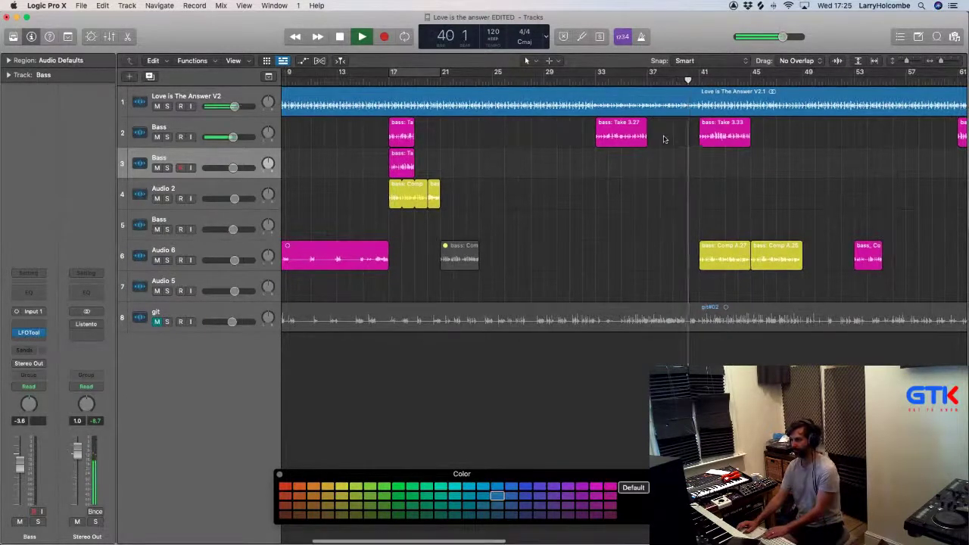
Step: Mute the Audio 6 track and play the turquoise bass Take 3.55 from bar 73
key(super+Left)
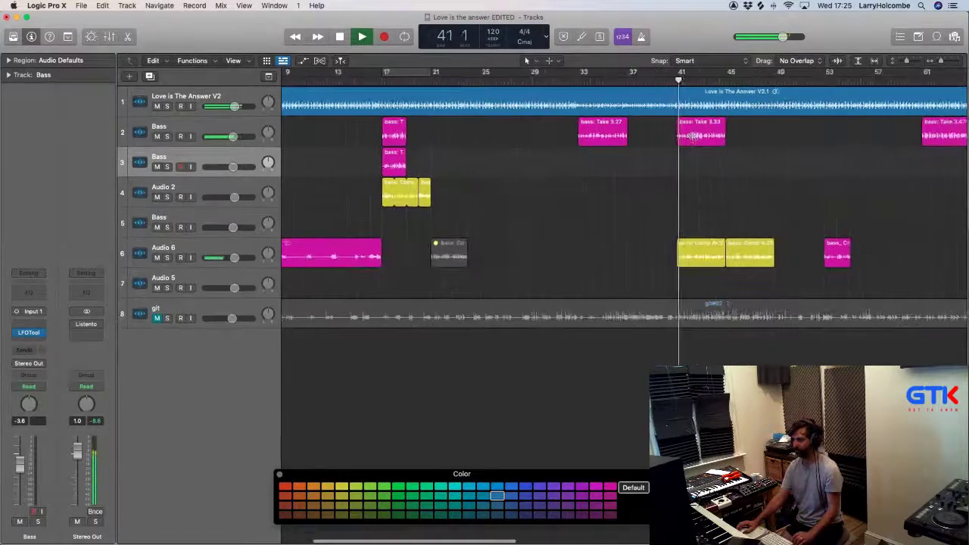
scroll(692, 138, down, 3)
scroll(692, 138, right, 3)
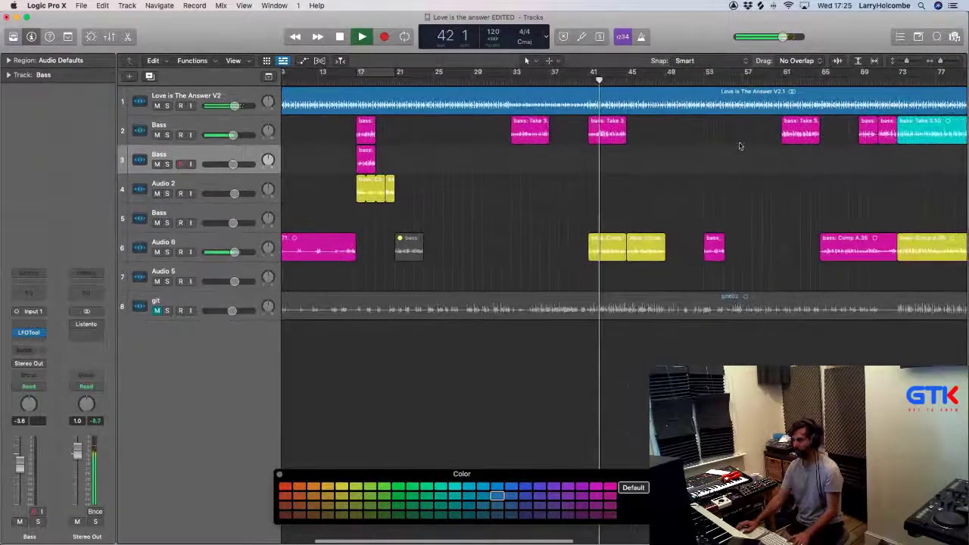
scroll(740, 146, right, 3)
key(space)
click(157, 251)
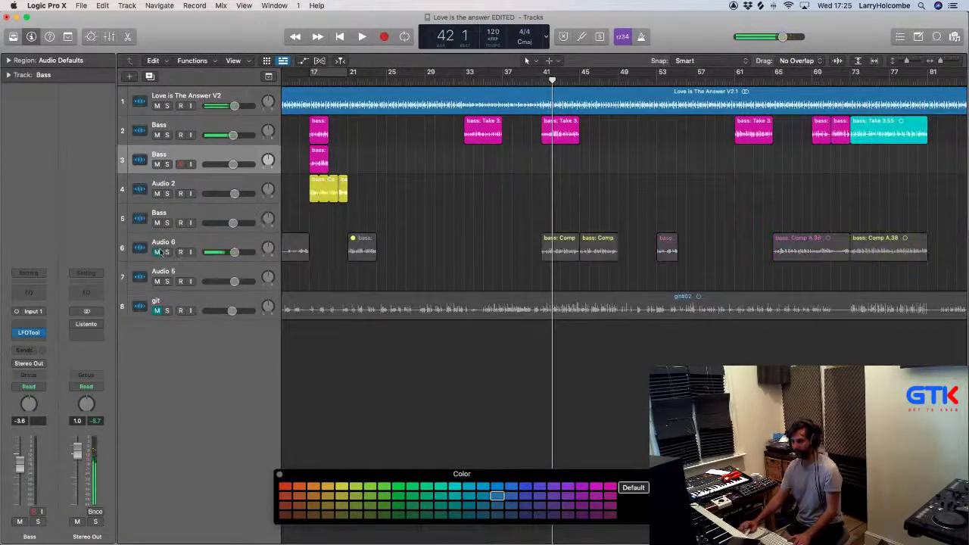
click(848, 81)
key(space)
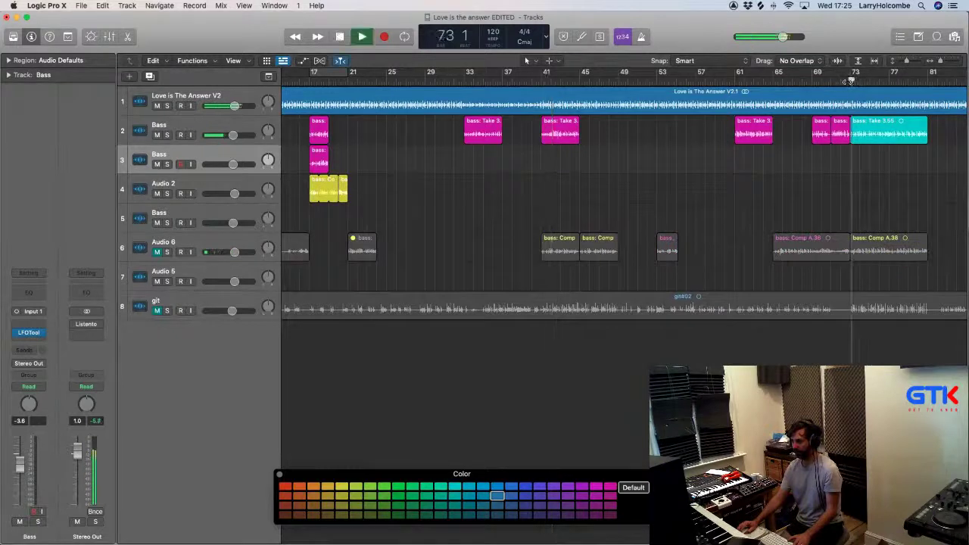
scroll(853, 99, left, 1)
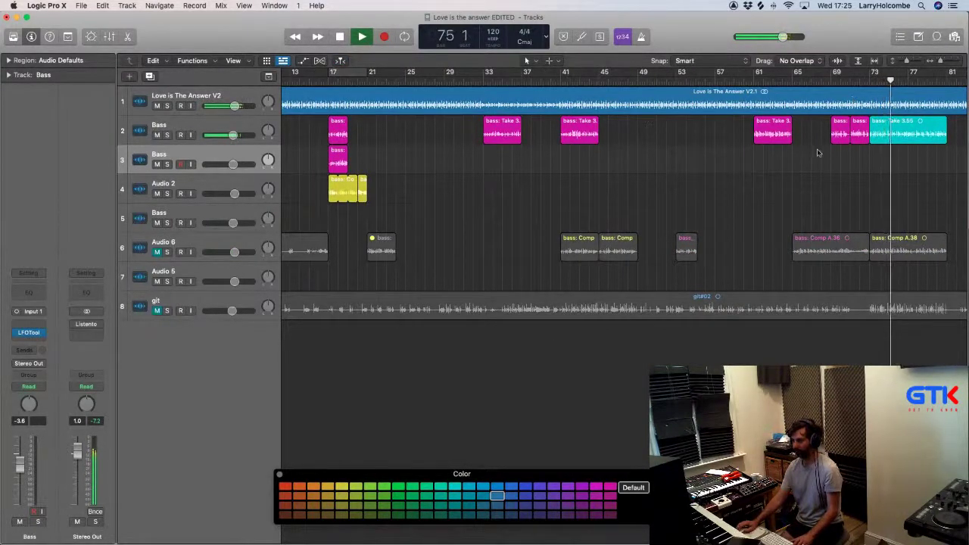
Step: Copy the turquoise bass Take 3.55 onto the second Bass track at bar 33 and mute bass Take 3.27
drag(897, 135, 457, 156)
click(449, 73)
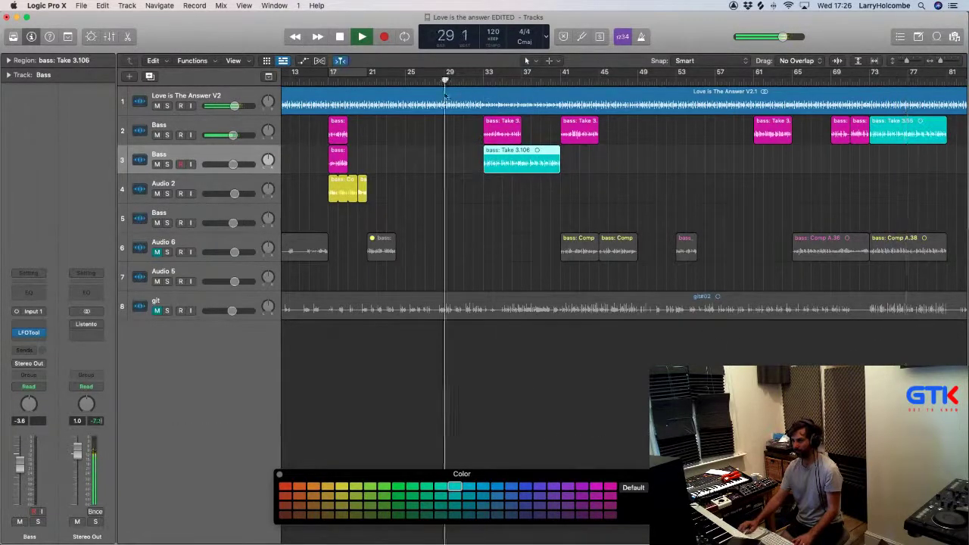
click(506, 137)
key(ctrl+m)
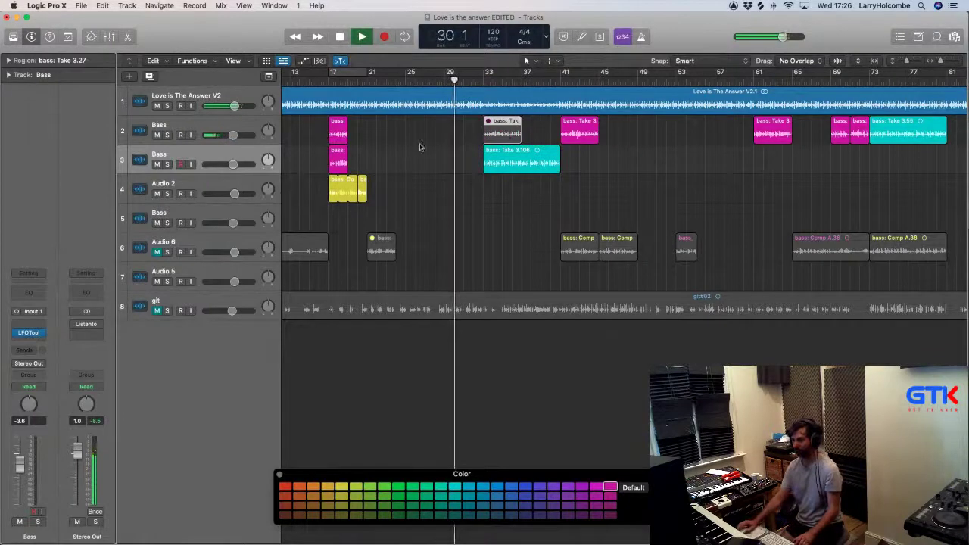
Step: Repeat the yellow Audio 2 bass phrase from bar 21 up to bar 33
scroll(364, 201, left, 3)
drag(365, 201, 553, 188)
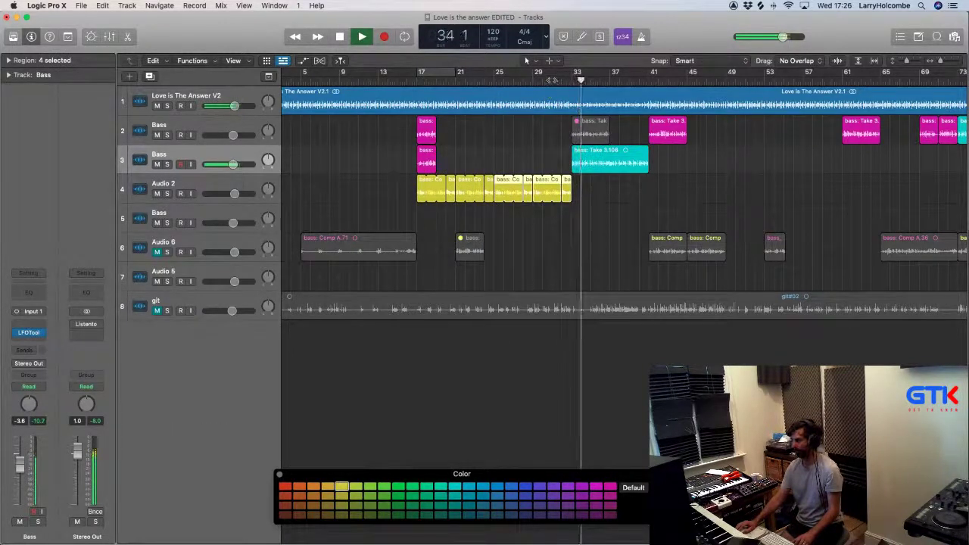
Step: Play the transition into bar 33 from bar 31 and lower the second Bass track's volume to -4.5 dB
click(552, 80)
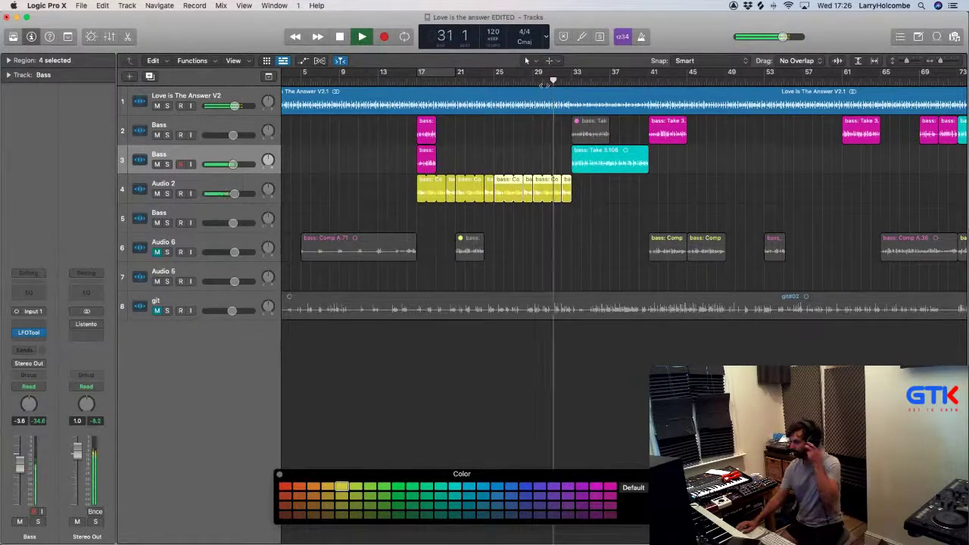
click(348, 130)
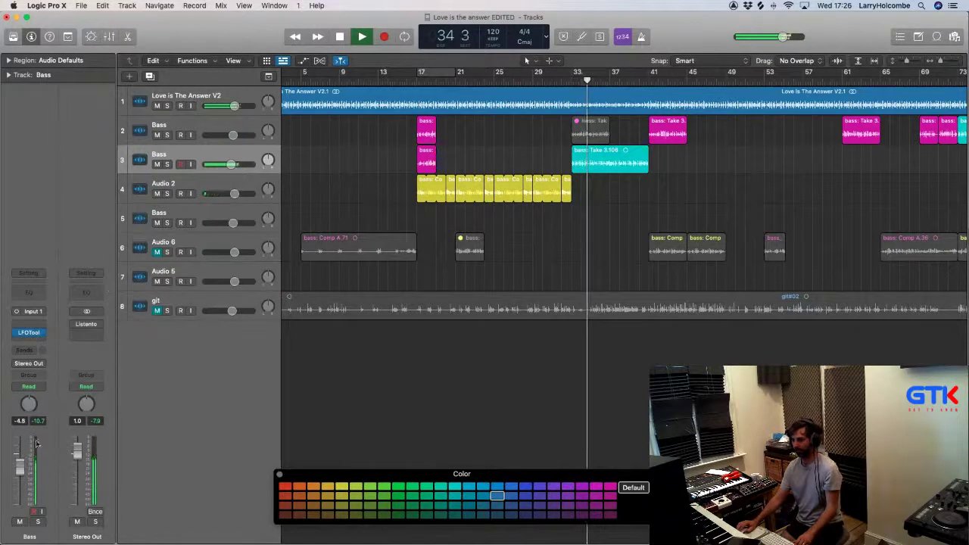
Step: Cut the turquoise bass take at bar 35 and copy its two-bar phrase from bar 33 to bars 35 and 37
scroll(355, 138, down, 1)
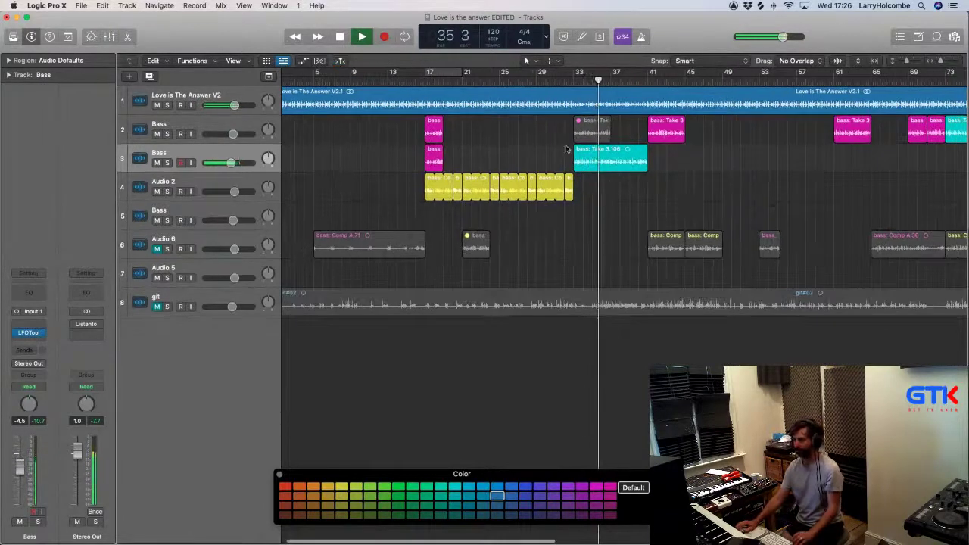
key(z)
drag(358, 222, 502, 227)
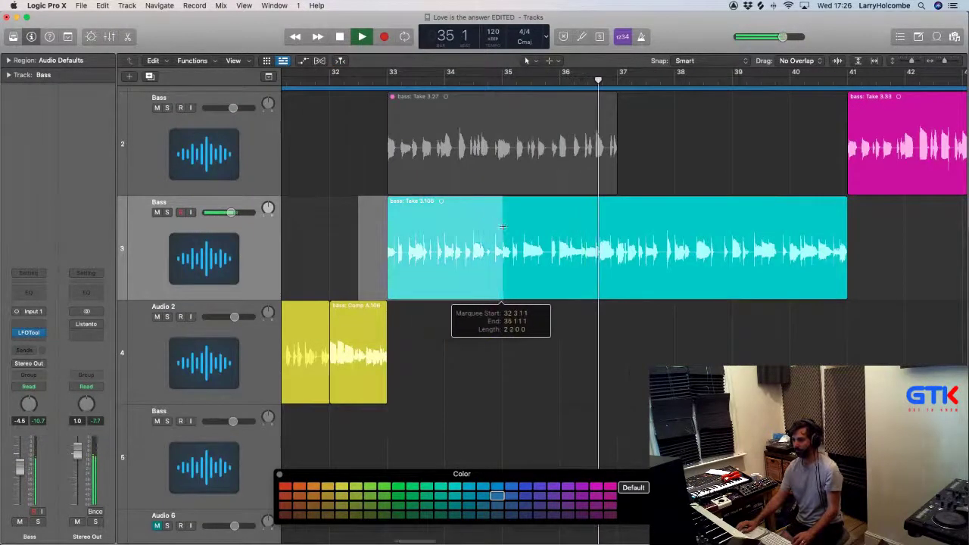
click(432, 223)
alt+drag(433, 222, 548, 231)
key(super+Left)
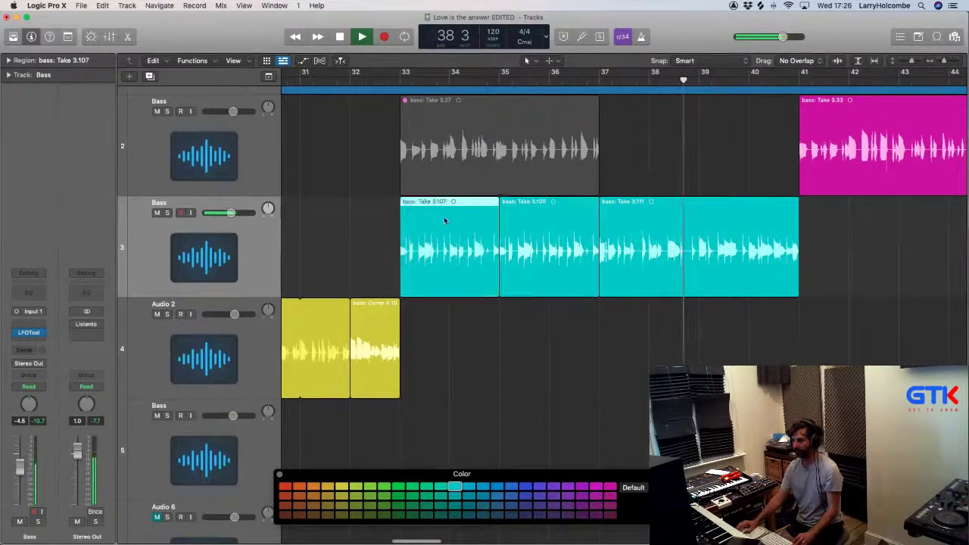
alt+drag(445, 220, 637, 228)
key(super+Left)
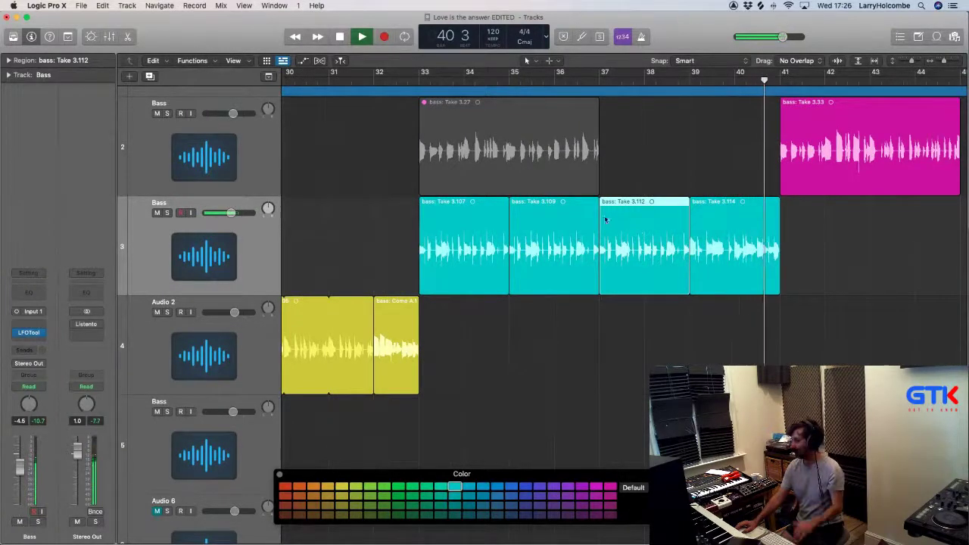
Step: Close the colour palette
scroll(605, 219, right, 3)
scroll(605, 220, down, 3)
scroll(605, 220, right, 1)
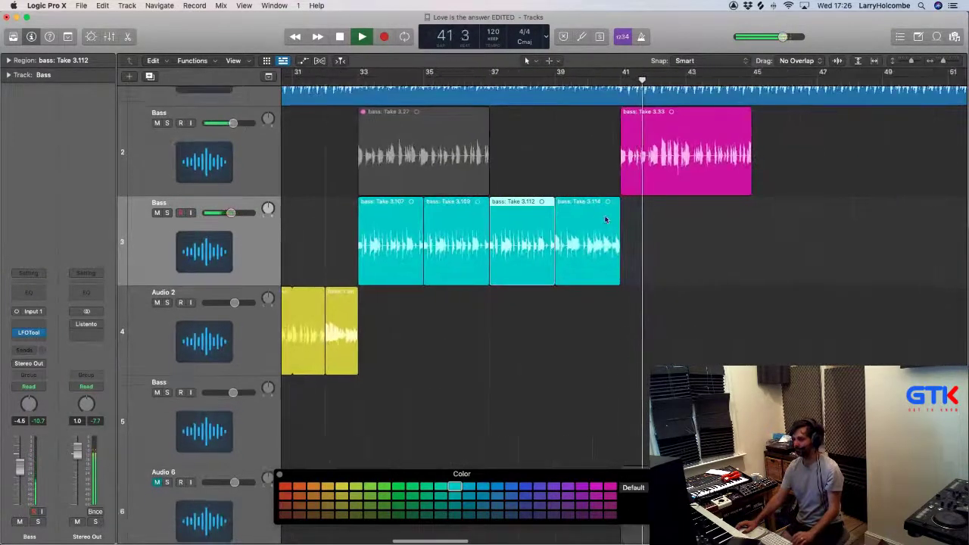
scroll(605, 220, down, 3)
key(x)
key(x)
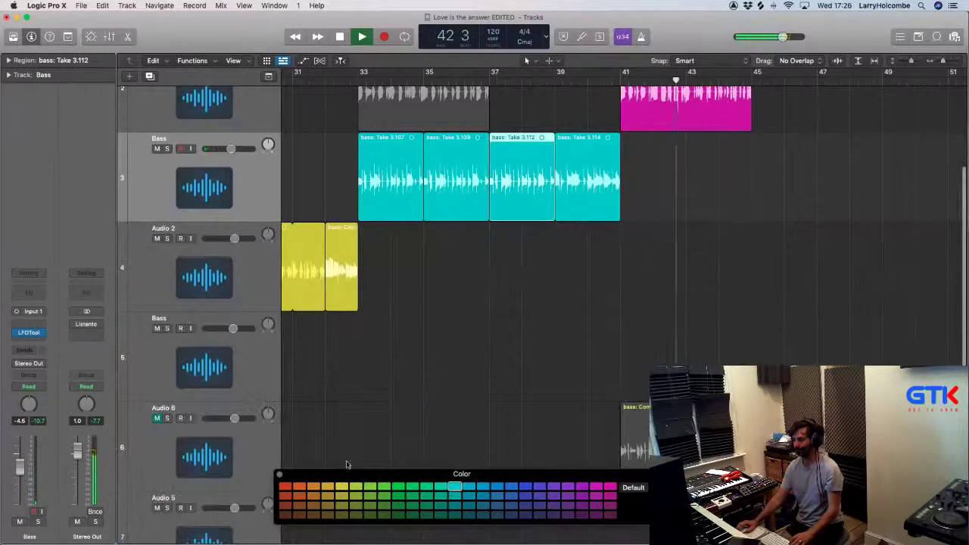
click(280, 474)
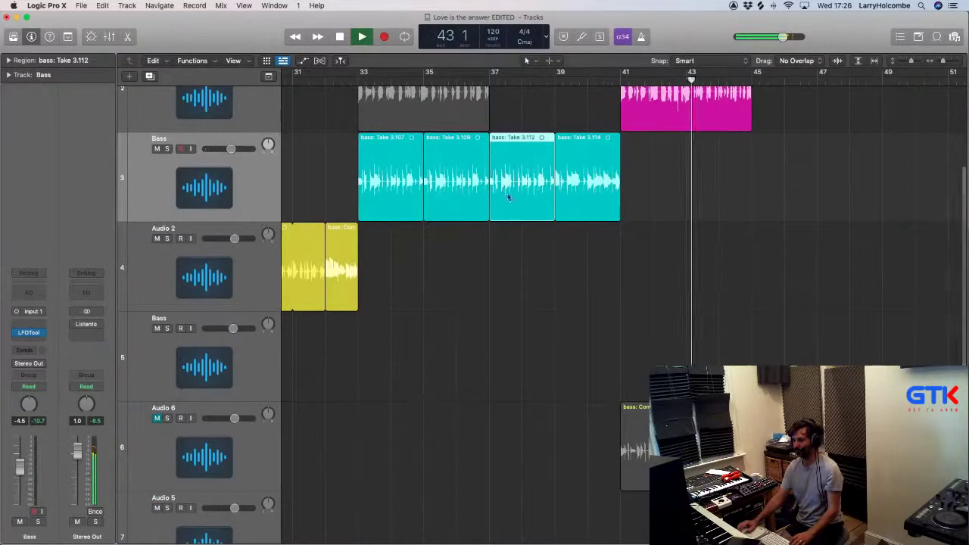
Step: Mute bass Take 3.33 and play the unmuted Audio 6 comp in a cycle over bars 41 to 49
click(660, 104)
click(156, 419)
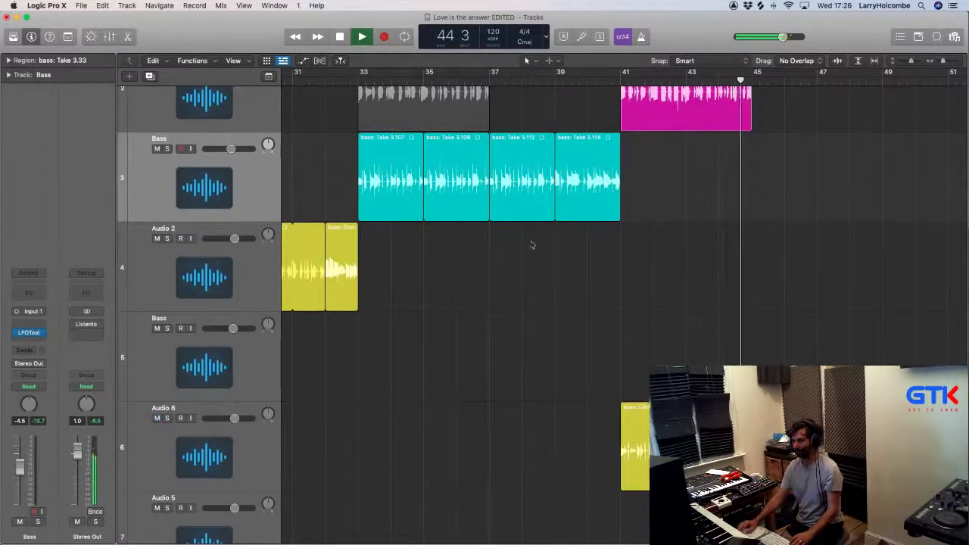
key(space)
drag(622, 73, 881, 97)
key(ctrl+m)
key(space)
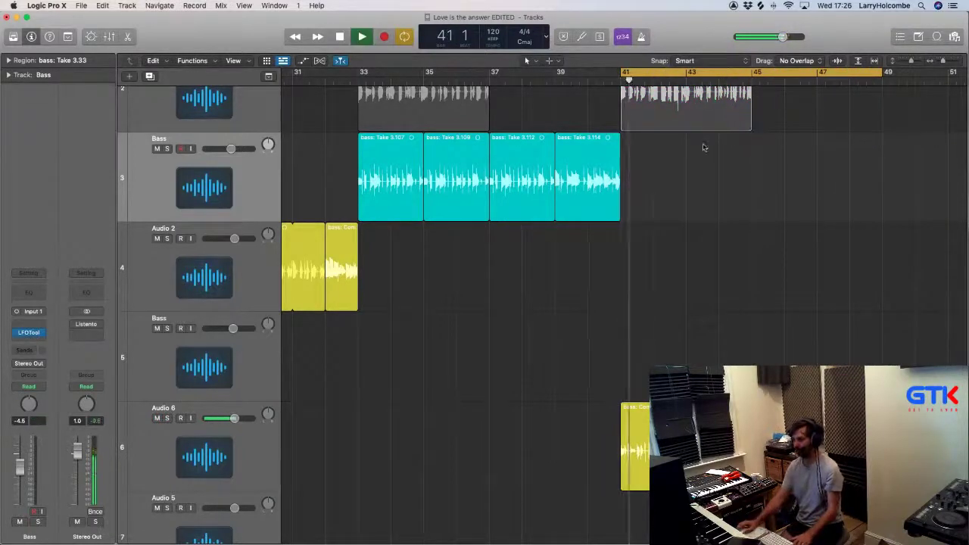
Step: Listen to the cycled Audio 6 comp and replay the arrangement from about bar 32
scroll(696, 149, down, 5)
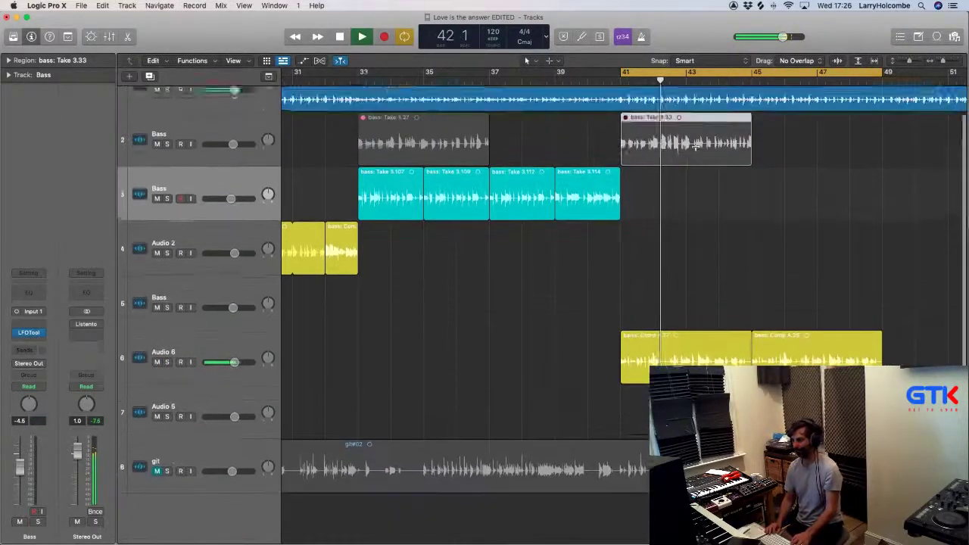
key(super+Up)
key(super+Left)
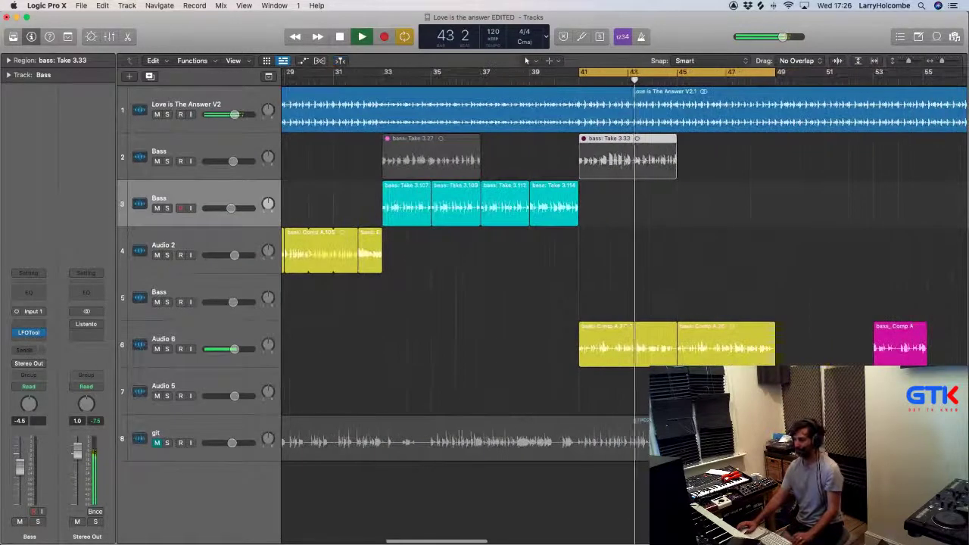
scroll(645, 162, down, 2)
scroll(643, 162, left, 1)
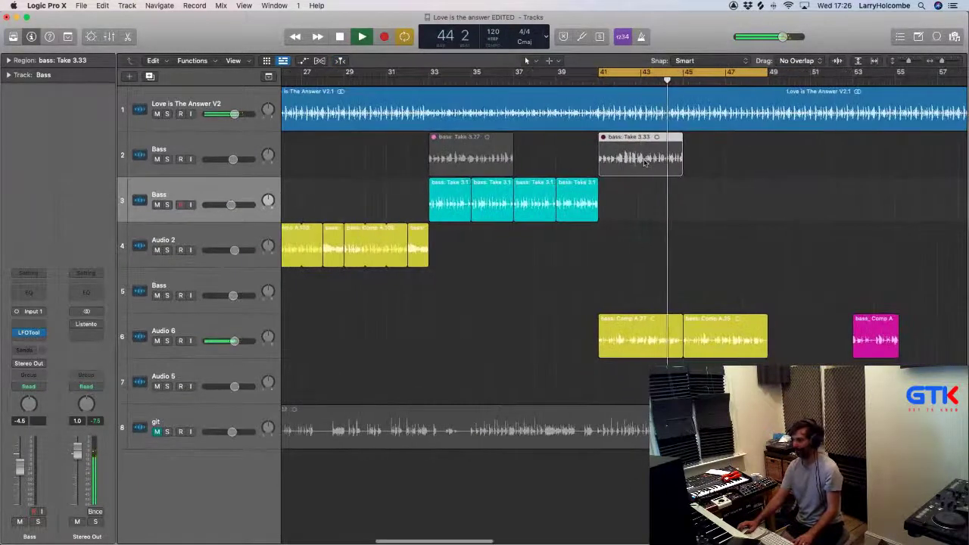
click(415, 83)
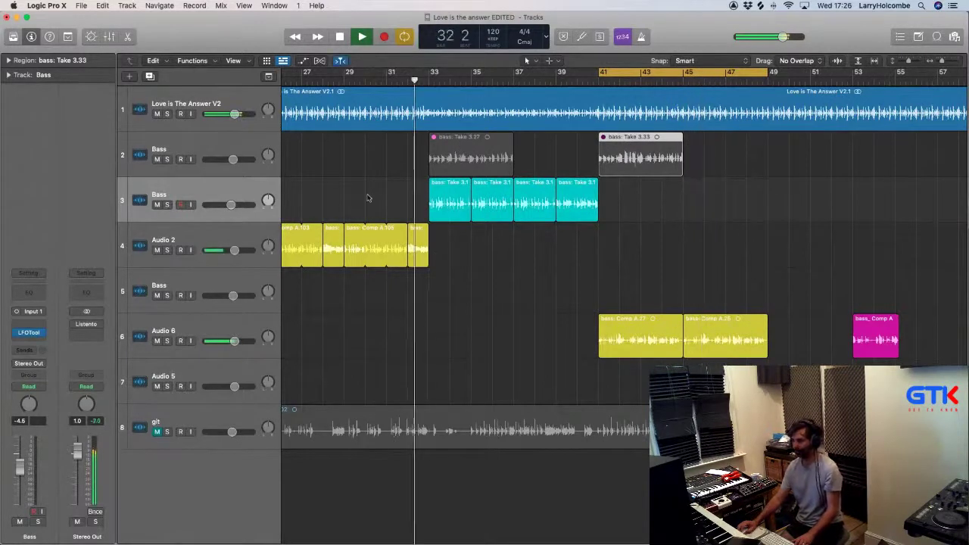
Step: Duplicate the second Bass track, name the new track Final Bass Track, and stop playback
click(208, 192)
key(super+d)
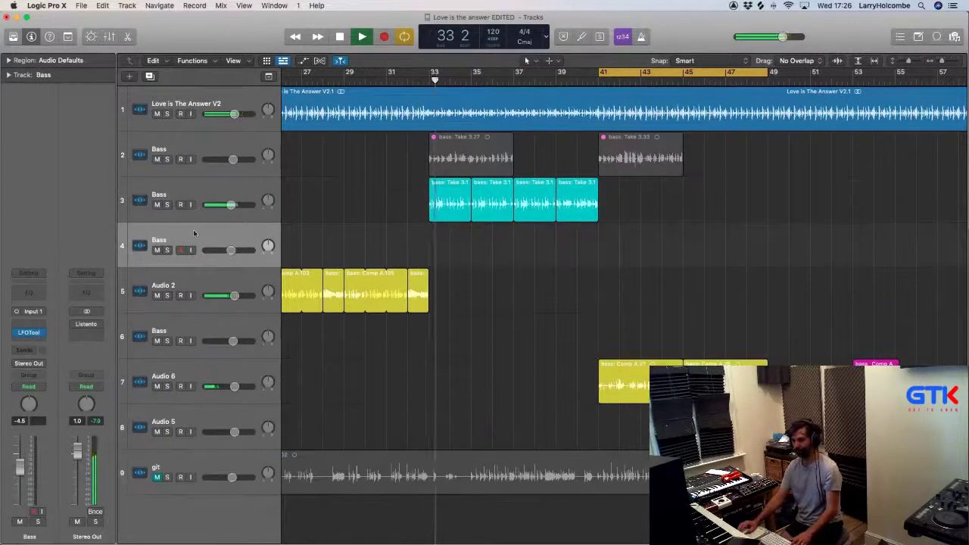
double_click(161, 237)
text(Final Bass)
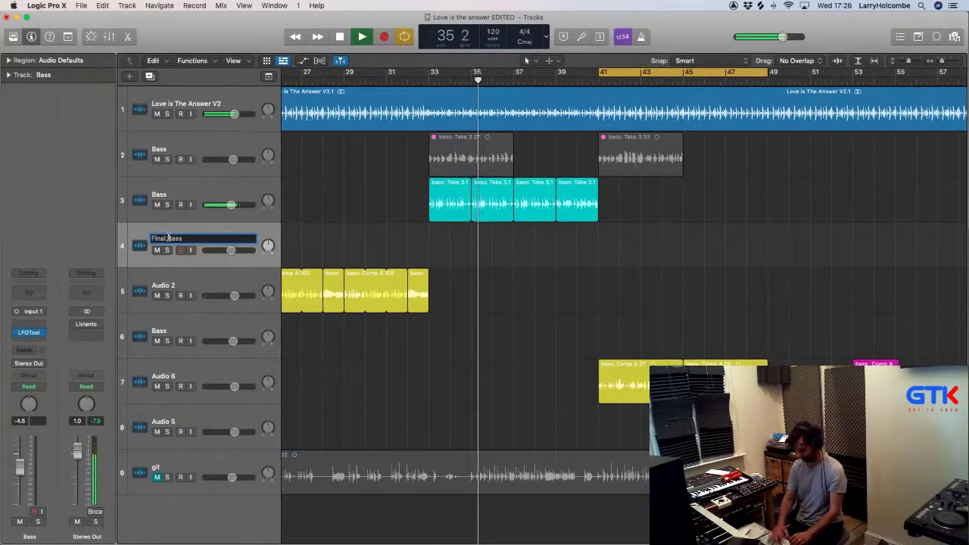
text( Track)
key(Return)
key(space)
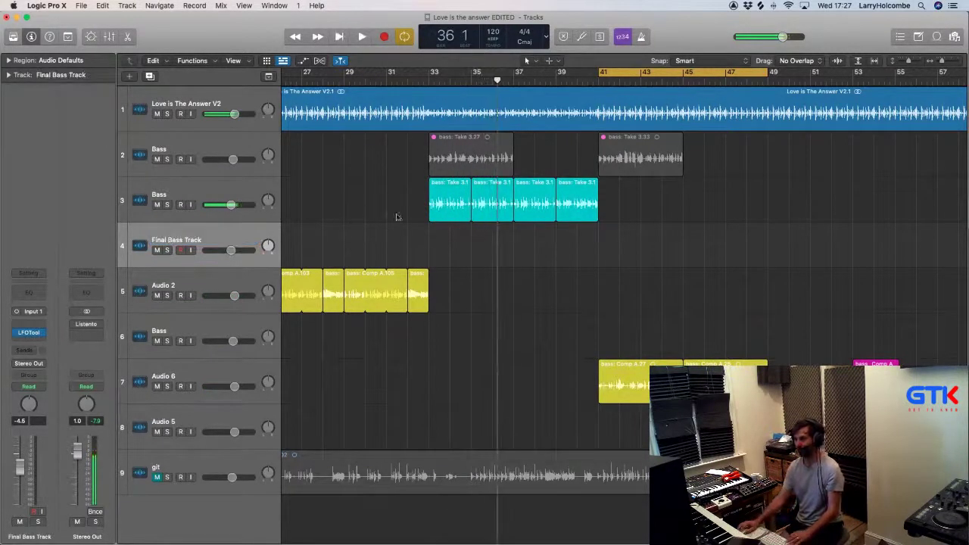
Step: Move the four turquoise bass regions at bars 33 to 41 onto the Final Bass Track
drag(412, 220, 607, 218)
drag(455, 212, 457, 257)
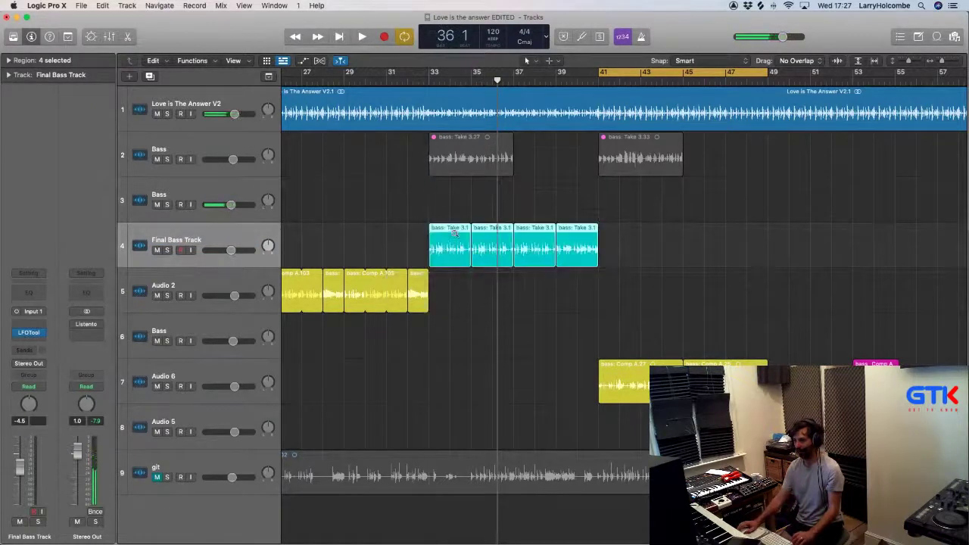
key(super+Left)
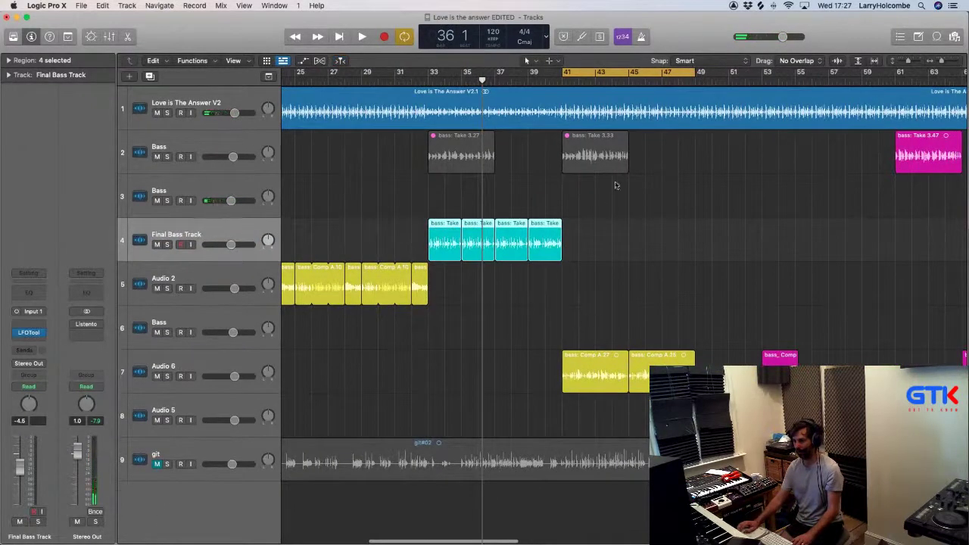
Step: Turn off the cycle and listen to the two yellow Audio 6 comp regions from about bar 41
click(591, 71)
scroll(588, 129, right, 1)
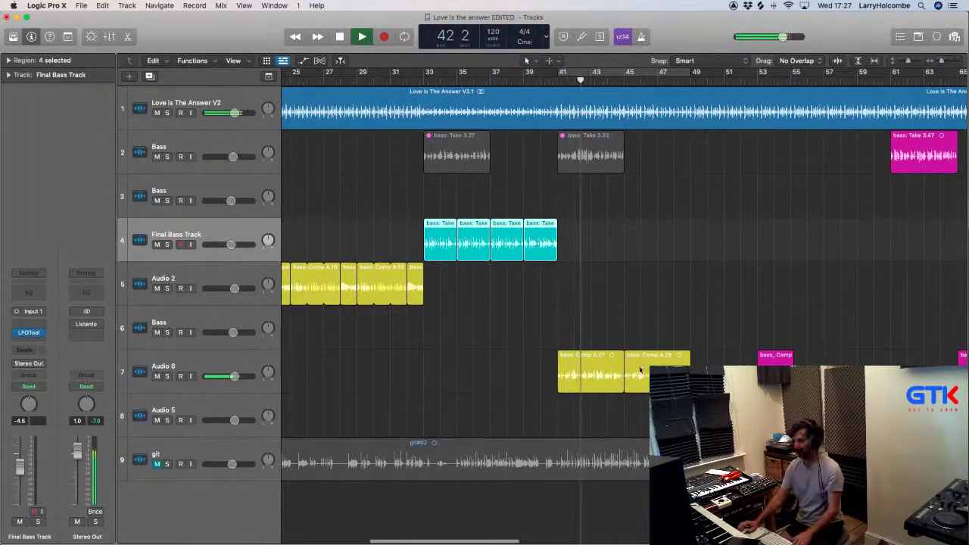
scroll(614, 374, down, 3)
scroll(639, 355, right, 1)
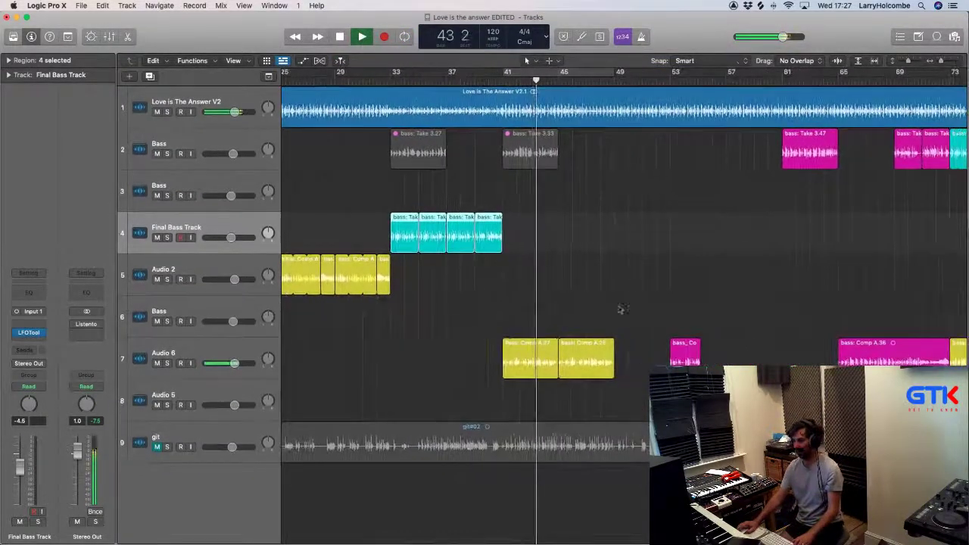
click(636, 308)
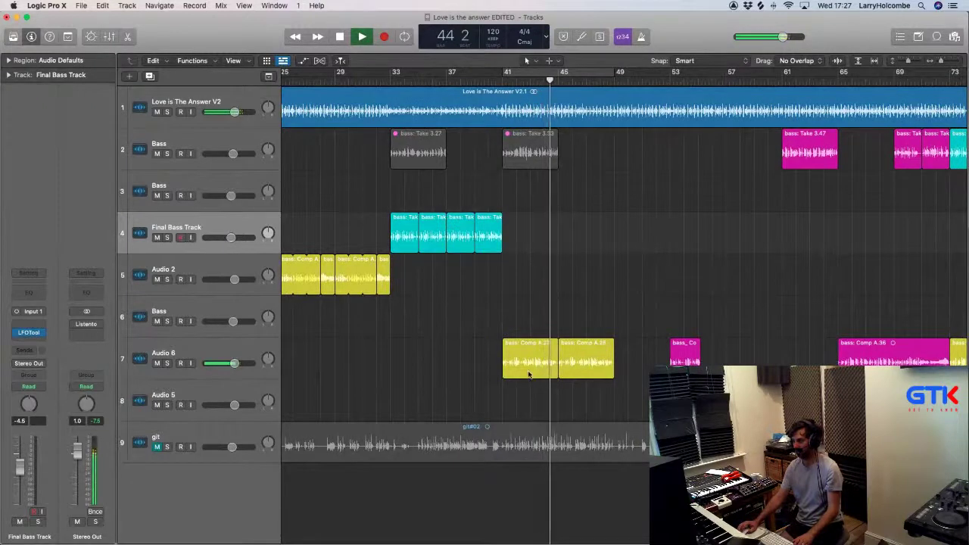
scroll(586, 363, right, 3)
scroll(595, 355, down, 2)
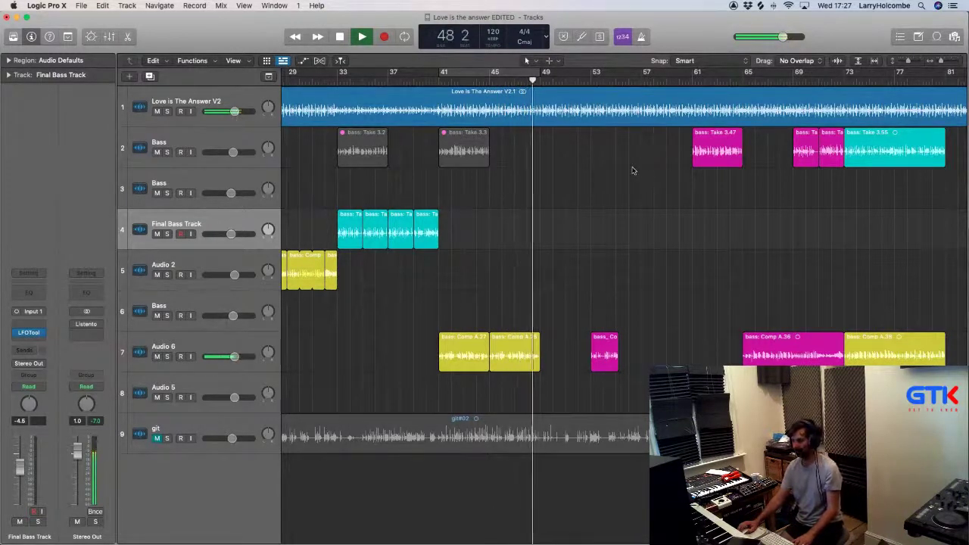
Step: Play from about bar 65 and mute the two magenta regions at bars 69 to 73 on the first Bass track
click(745, 81)
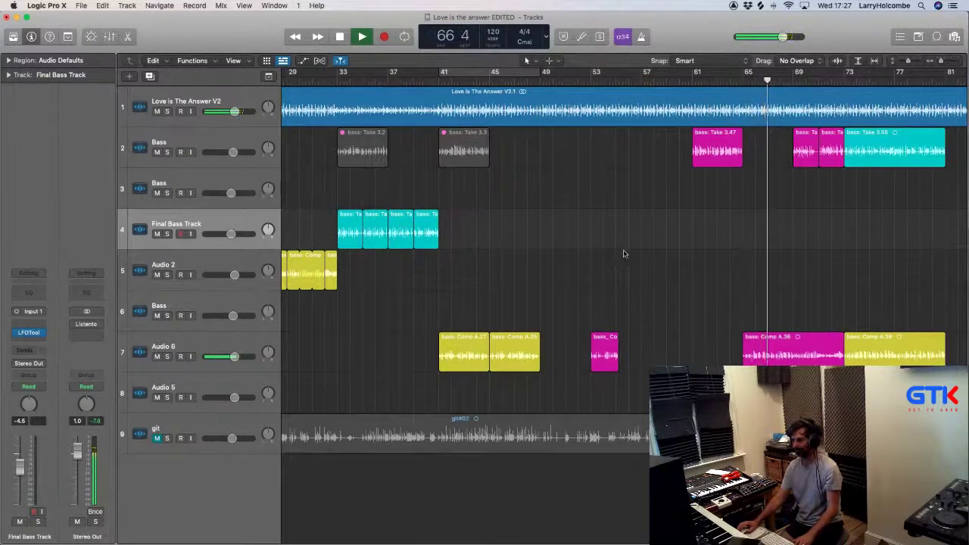
drag(785, 153, 823, 156)
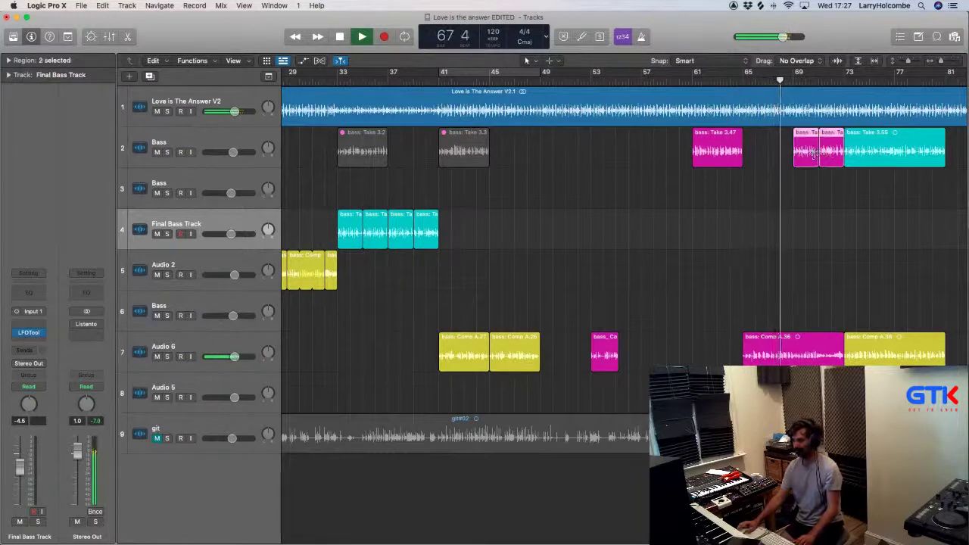
key(ctrl+m)
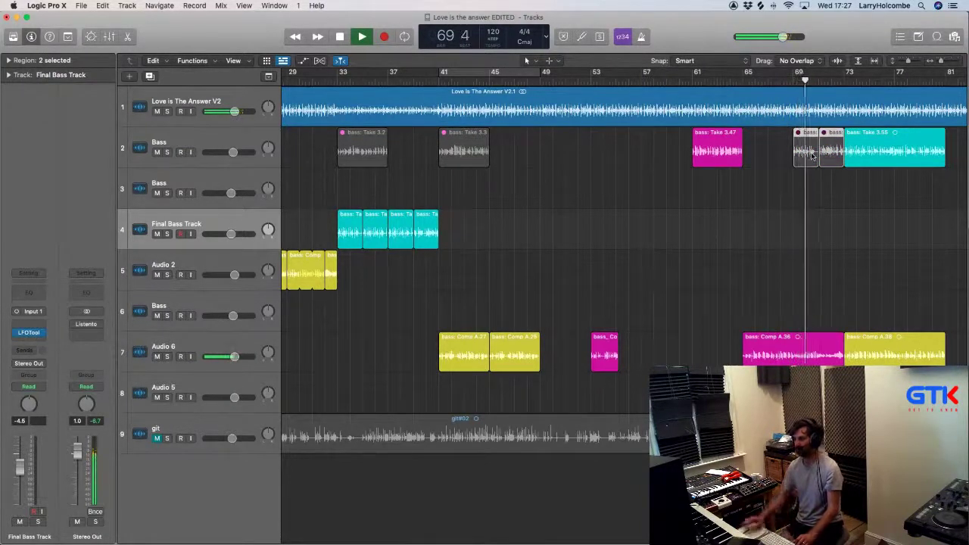
Step: Split the magenta Comp A.36 region on Audio 6 at bar 69
drag(793, 338, 844, 340)
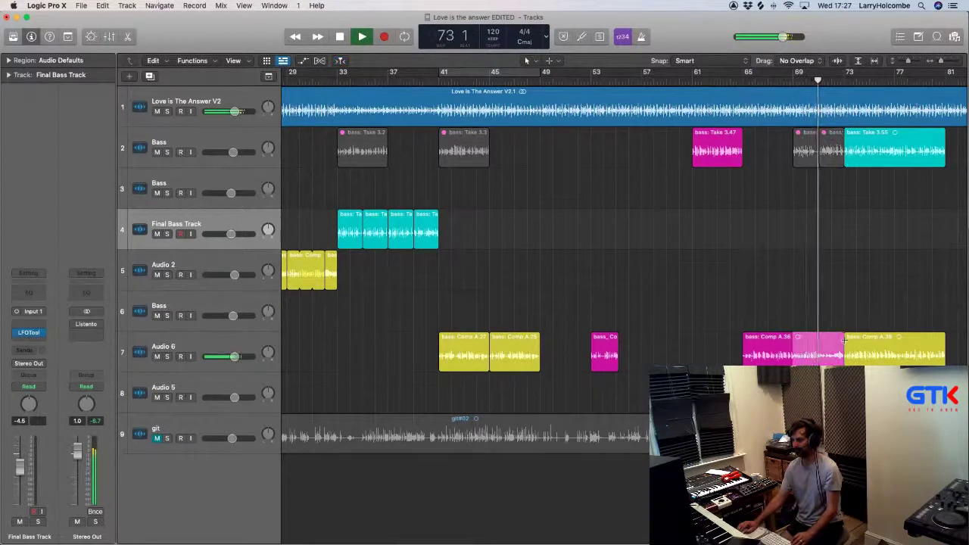
click(828, 347)
scroll(770, 293, down, 2)
click(770, 292)
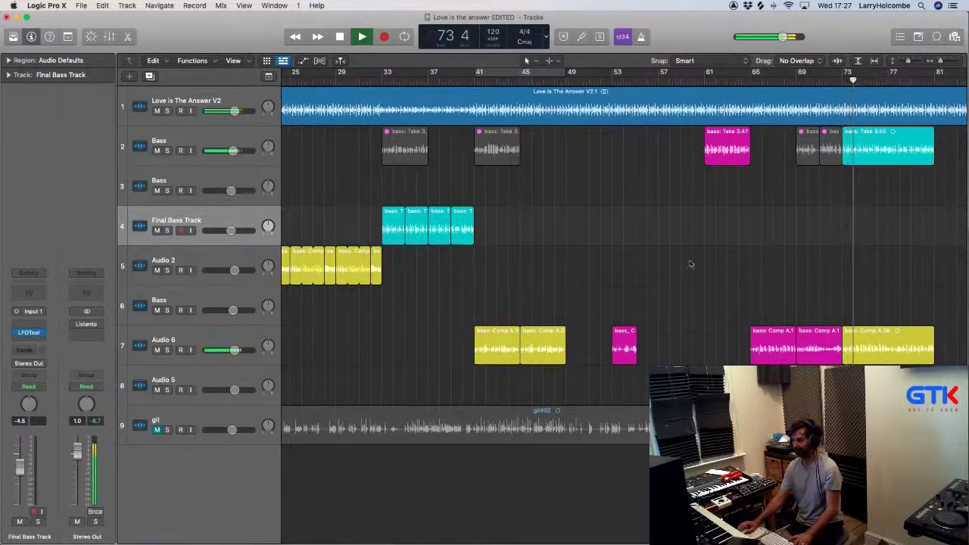
Step: Compare the magenta Audio 6 phrases from bar 65 with the turquoise Final Bass Track phrases from bar 33
key(space)
click(750, 80)
key(space)
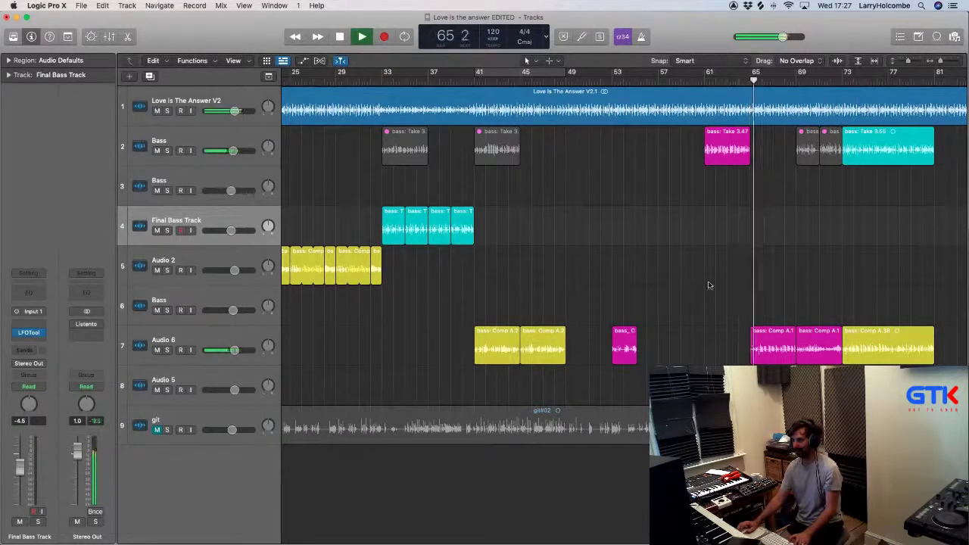
drag(711, 282, 817, 342)
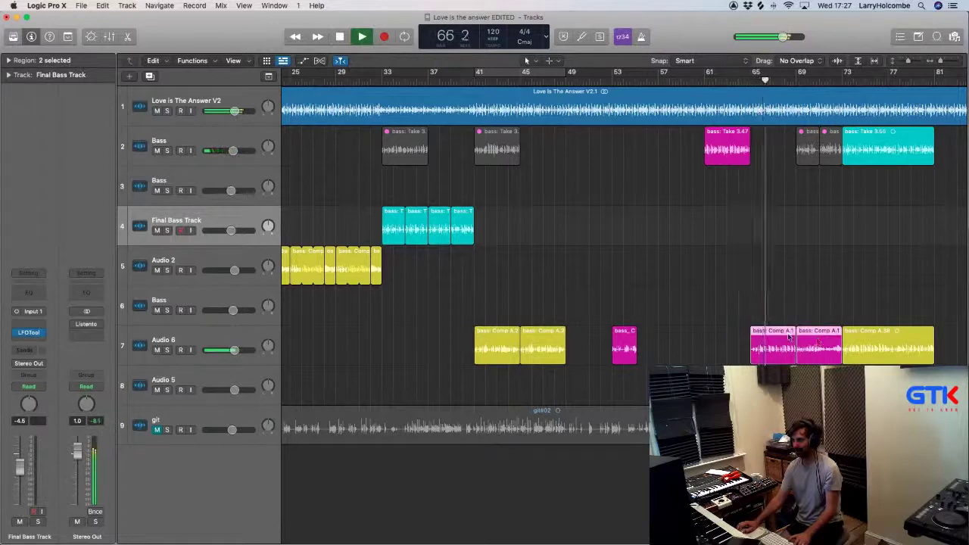
click(763, 271)
scroll(763, 270, right, 2)
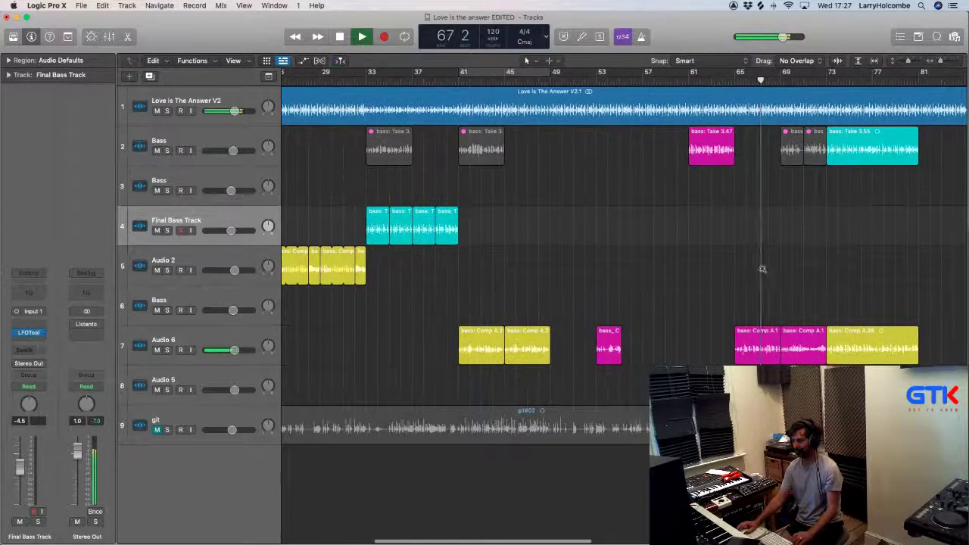
key(space)
click(367, 80)
key(space)
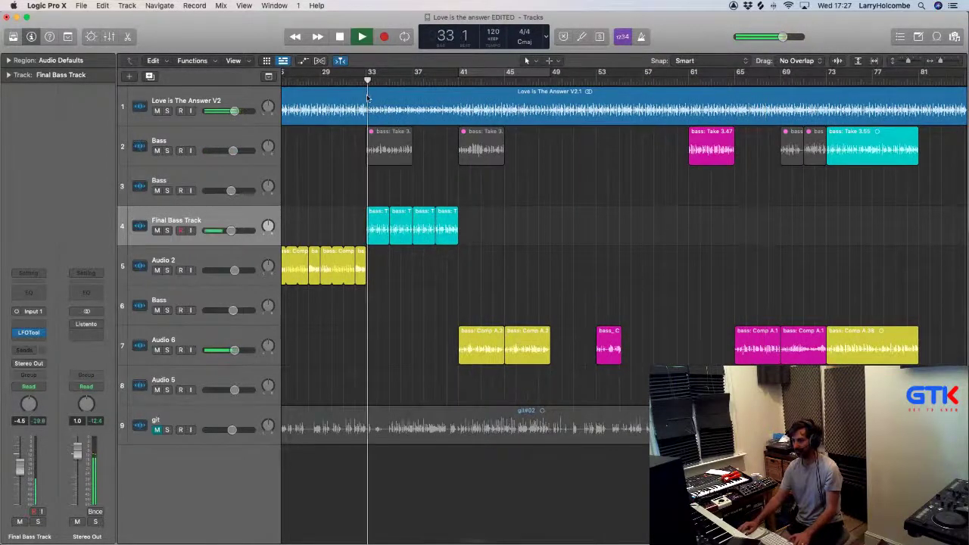
Step: Move the two magenta Audio 6 regions to bar 33 and the four turquoise Final Bass Track regions to bar 65 on Audio 6
drag(737, 297, 391, 365)
key(space)
drag(319, 219, 492, 222)
drag(375, 240, 740, 356)
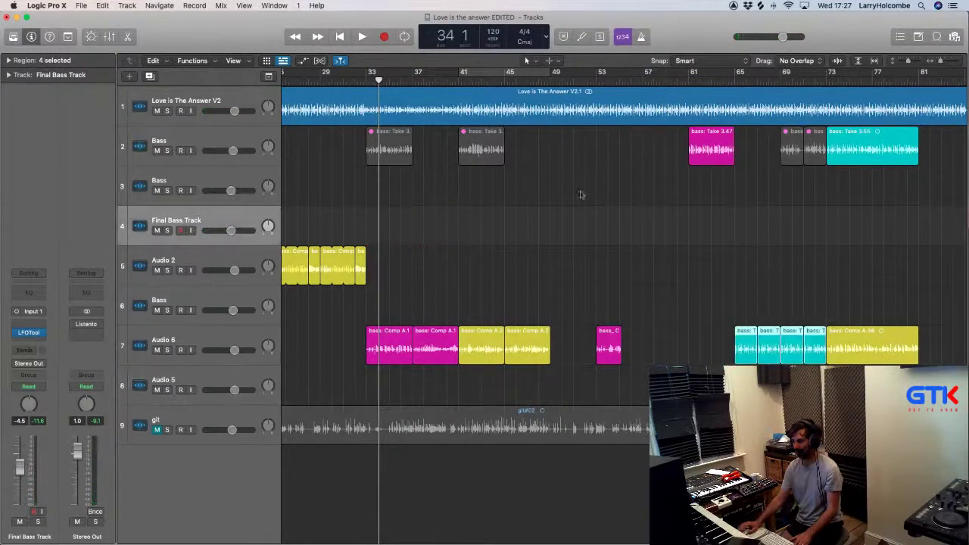
Step: Listen to the moved turquoise Audio 6 regions from about bar 64, with the tracks shown at reduced height
key(space)
click(723, 75)
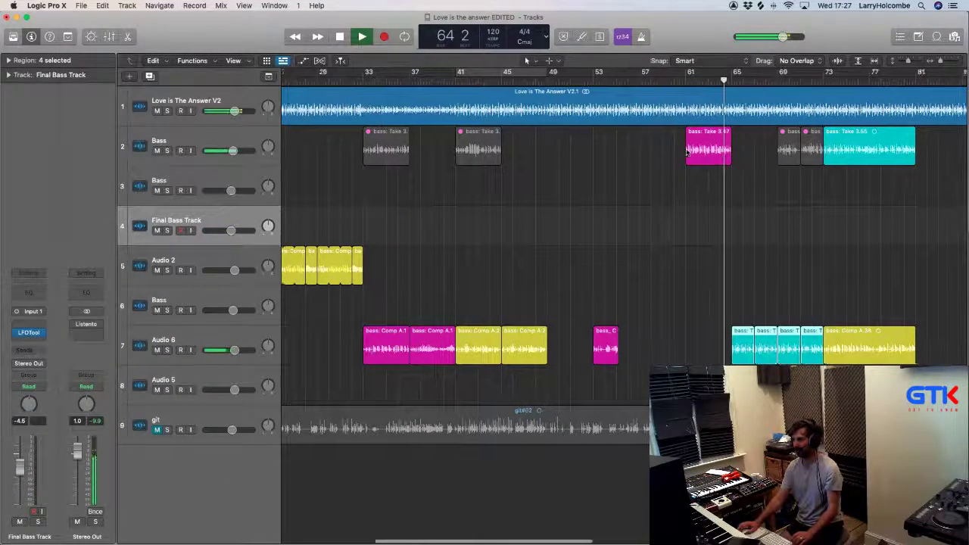
scroll(684, 155, down, 3)
scroll(679, 165, right, 2)
click(601, 182)
scroll(601, 182, right, 1)
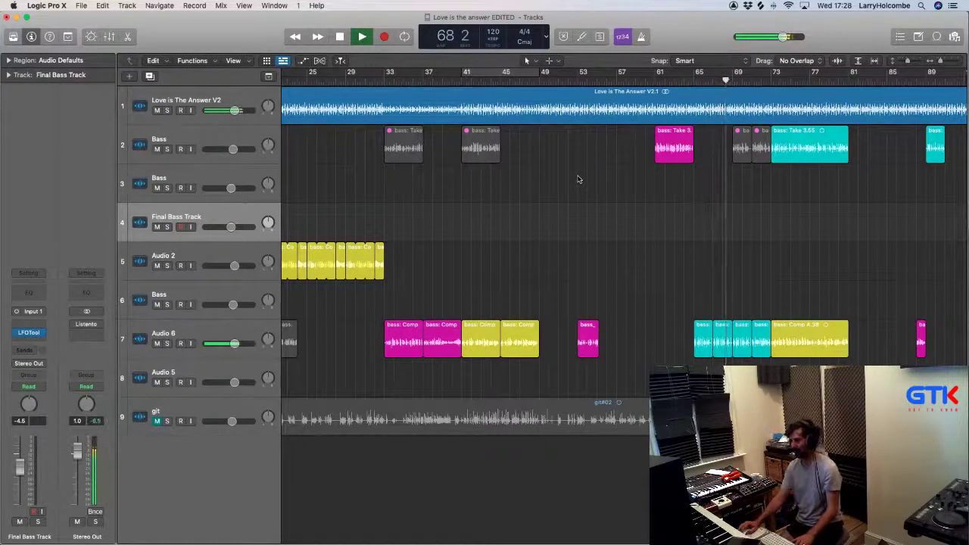
key(super+Up)
key(super+Up)
key(super+Up)
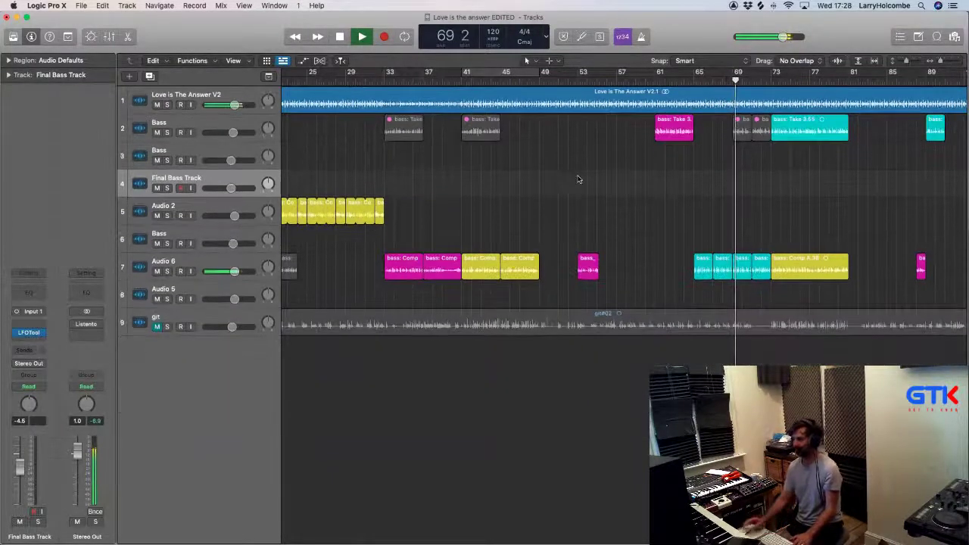
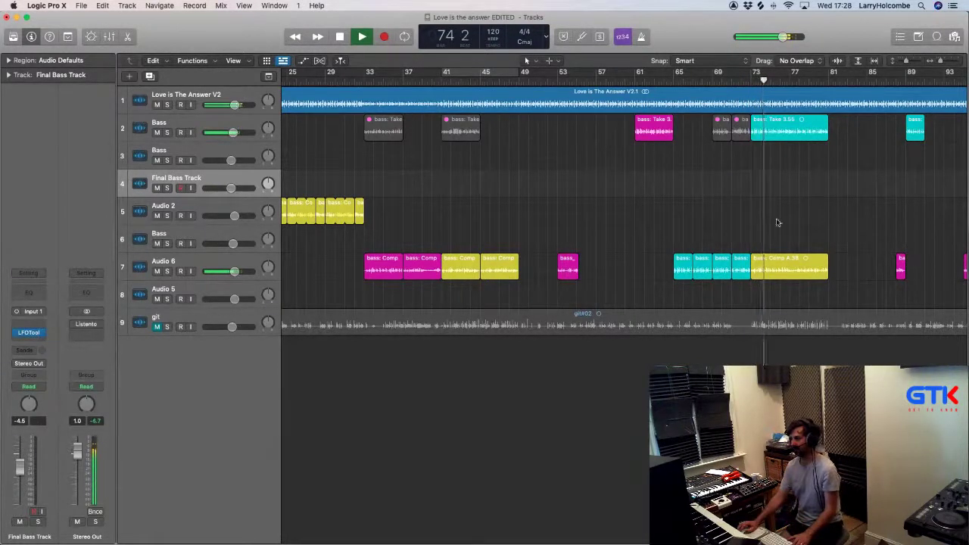
Step: Mute the yellow Comp A.38 region on Audio 6 and audition the turquoise Take 3.55 on the first Bass track
click(773, 263)
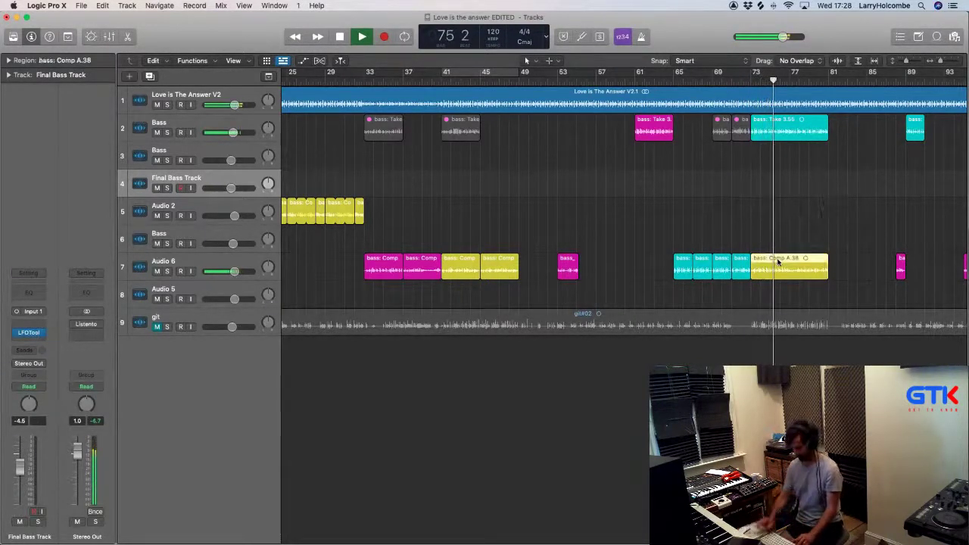
key(ctrl+m)
click(624, 186)
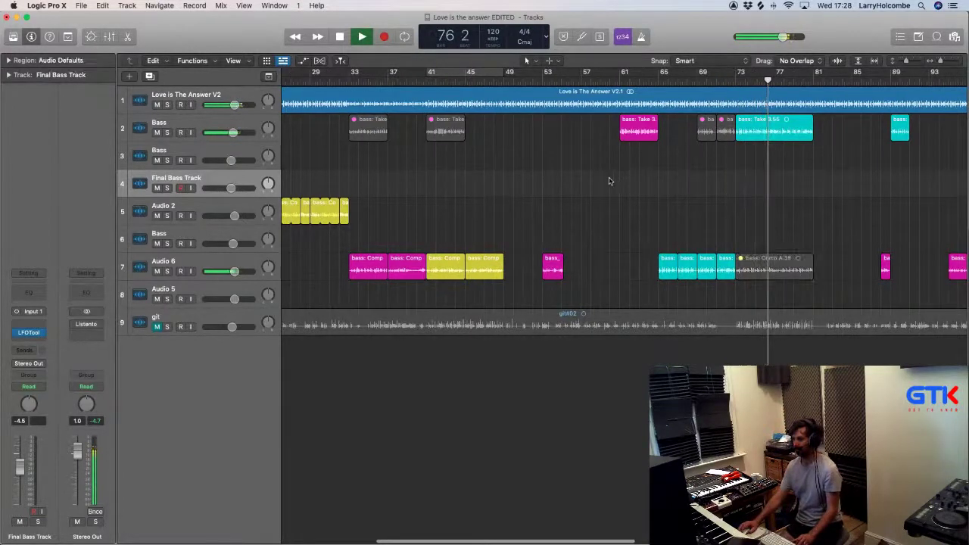
click(766, 134)
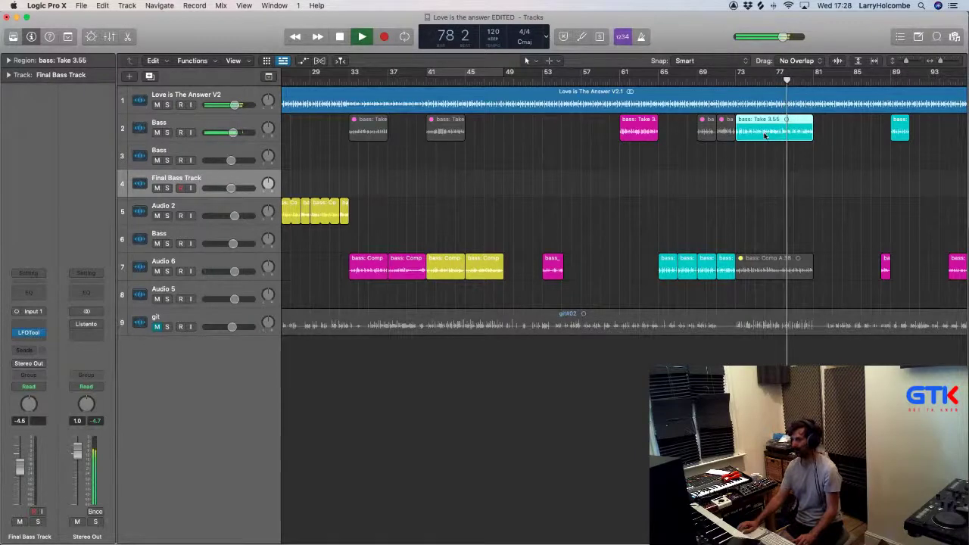
scroll(723, 160, down, 4)
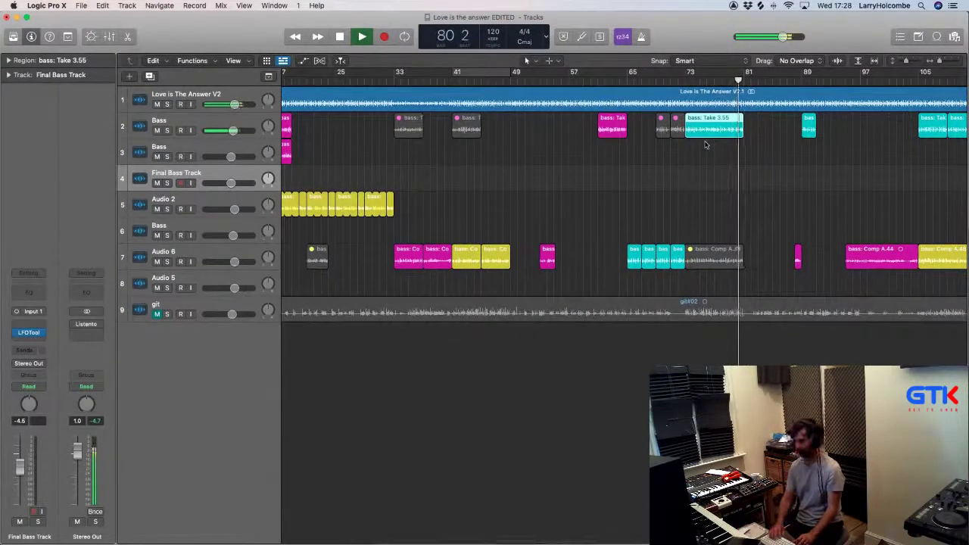
Step: Mute Take 3.55, unmute Comp A.38 on Audio 6 and replay from bar 73
key(ctrl+m)
click(719, 259)
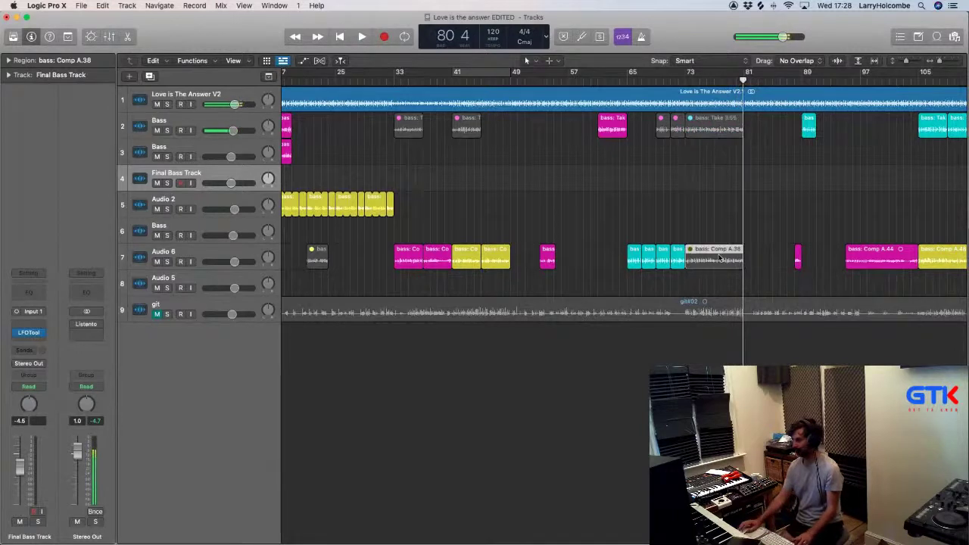
key(ctrl+m)
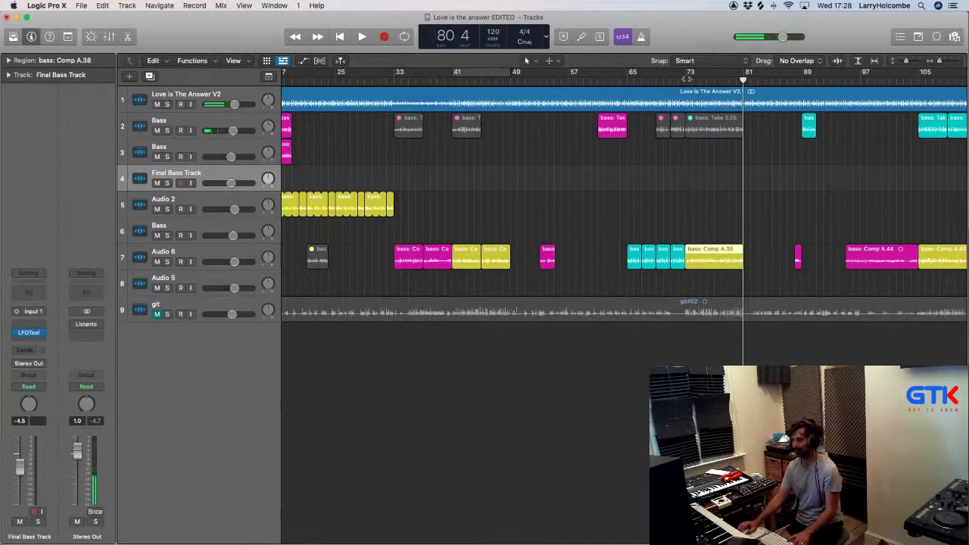
double_click(687, 79)
click(544, 161)
scroll(543, 161, down, 3)
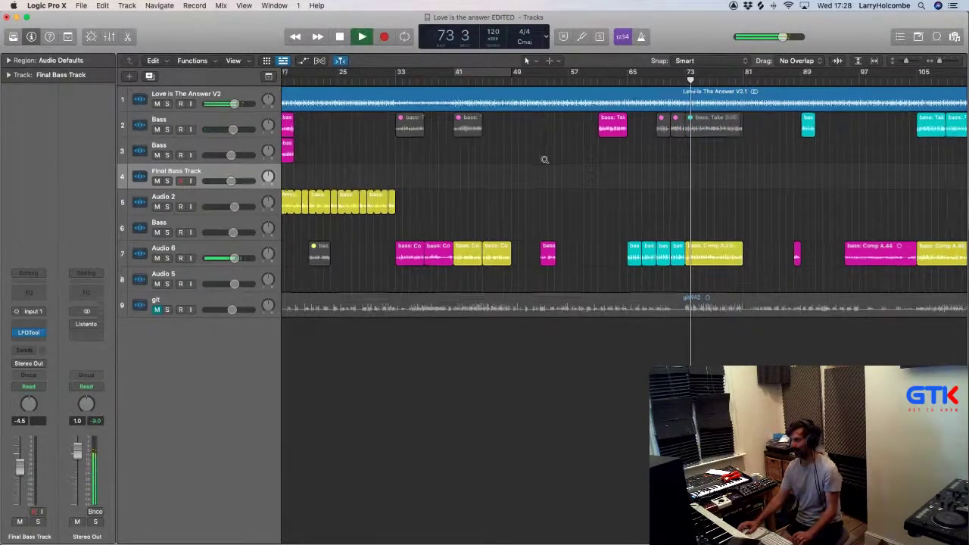
scroll(535, 159, down, 2)
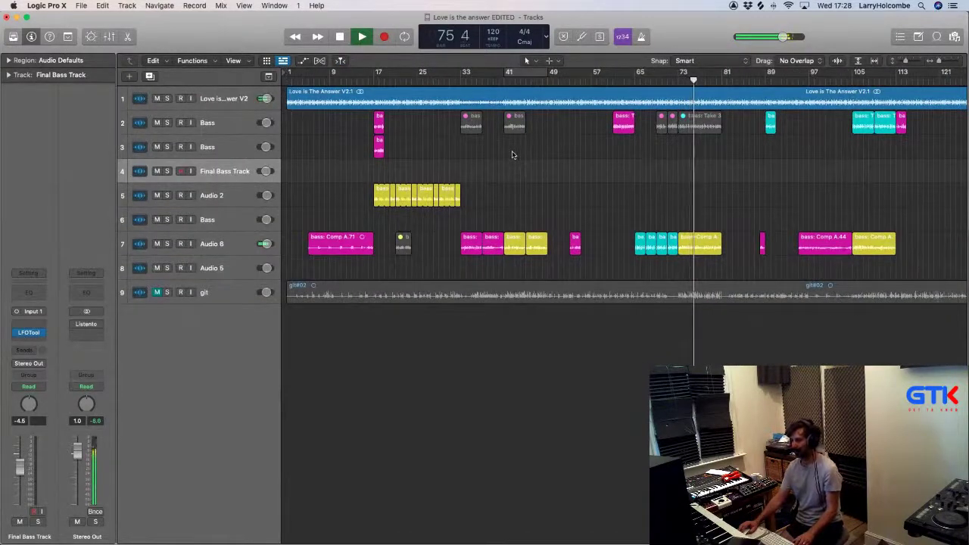
Step: Compare the yellow Audio 6 phrases by playing from bar 41 and again from bar 73
click(504, 82)
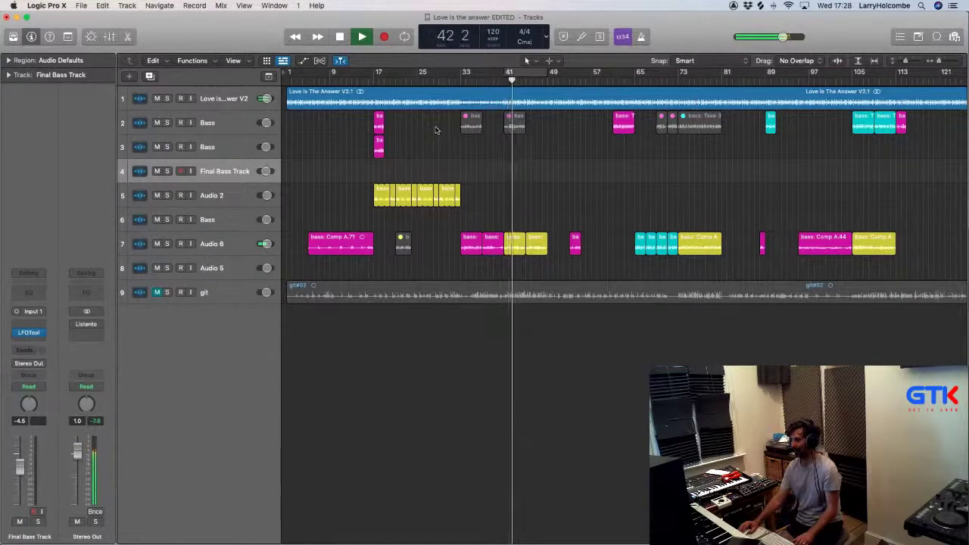
scroll(486, 203, down, 2)
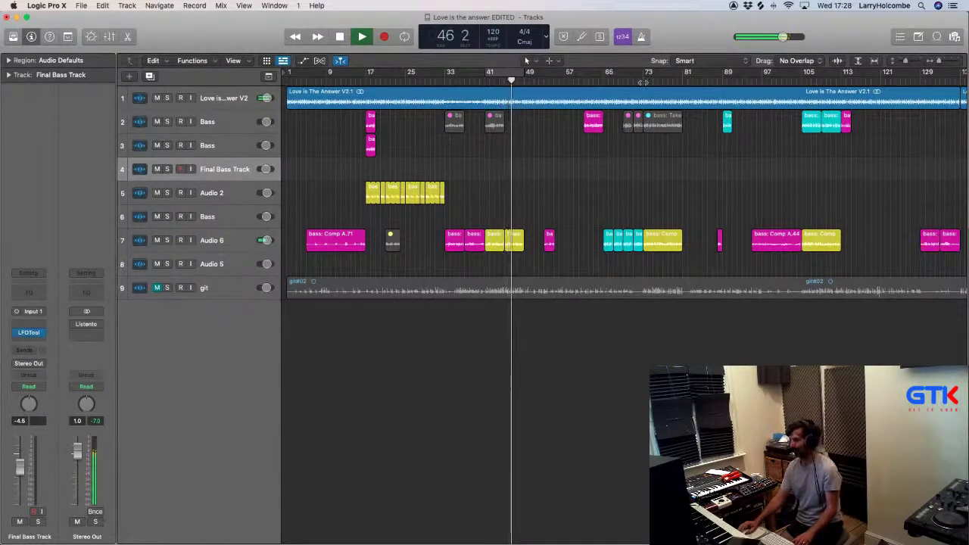
click(645, 73)
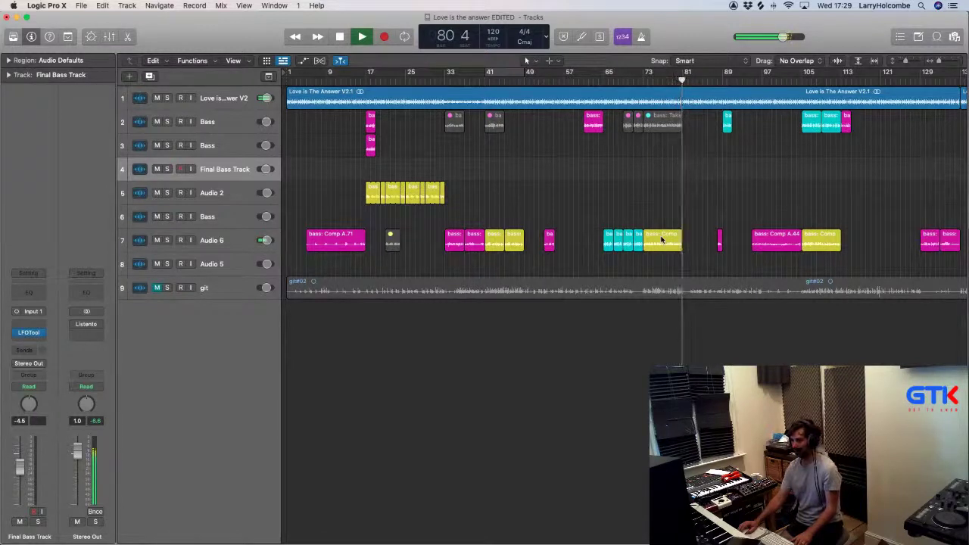
Step: Move Comp A.38 to bar 41 on Audio 6, and put Take 3.55 unmuted in its place at bar 73
click(661, 239)
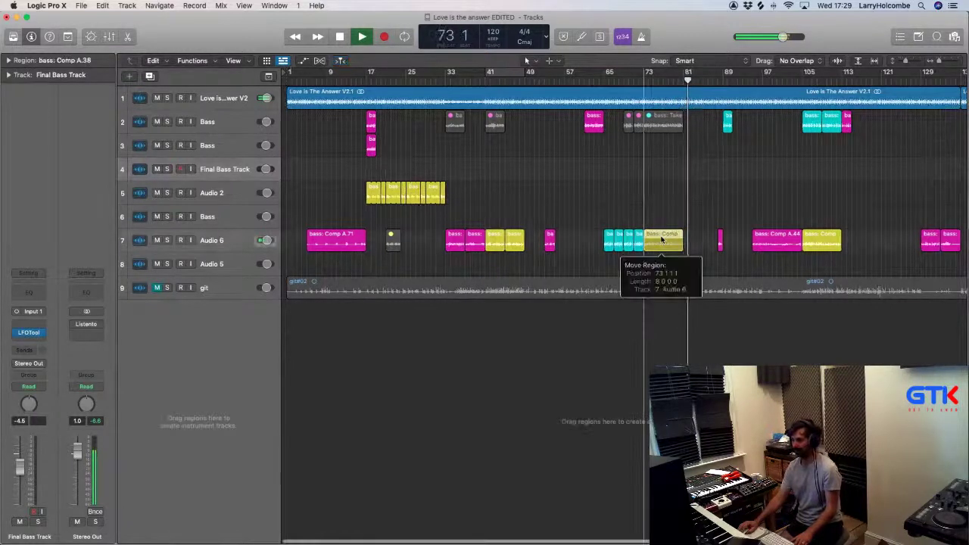
scroll(661, 240, down, 1)
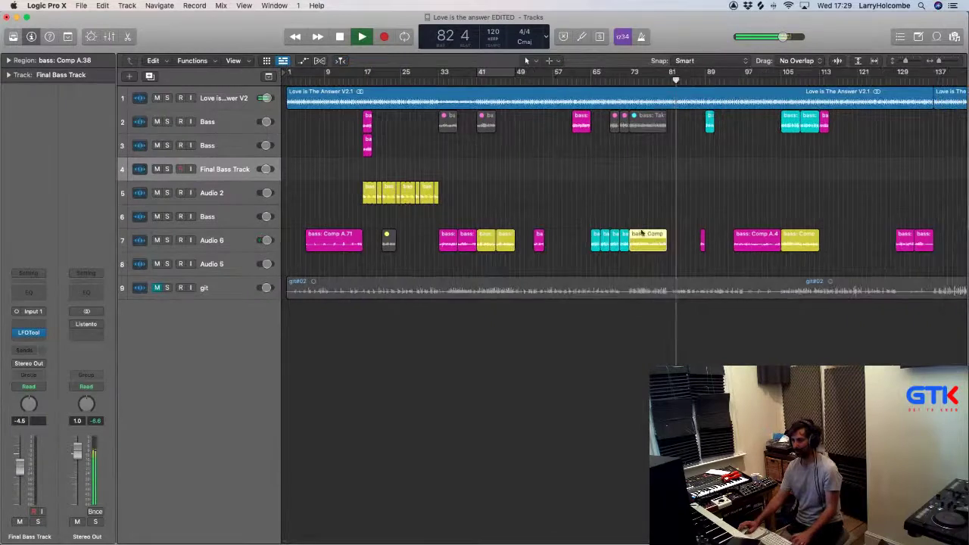
key(space)
drag(644, 244, 491, 244)
drag(644, 124, 644, 242)
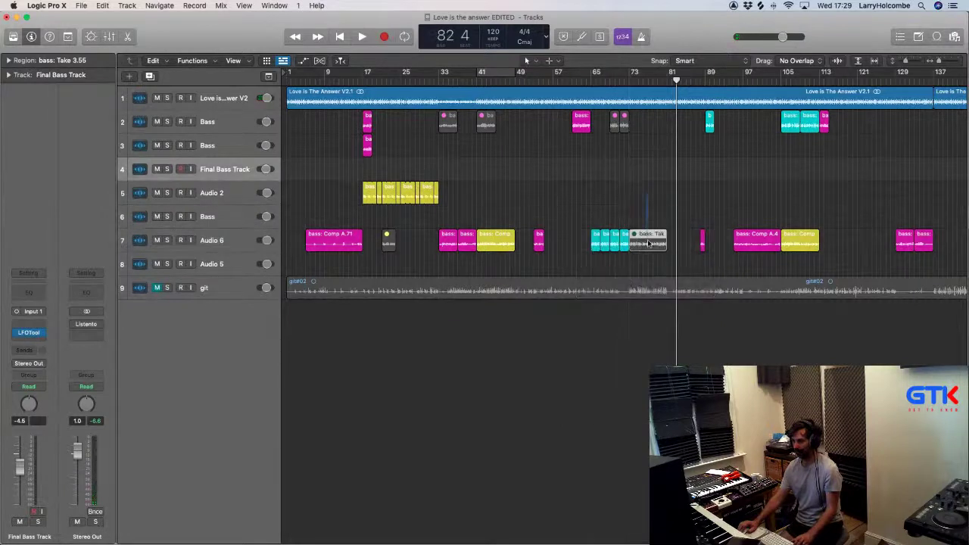
key(ctrl+m)
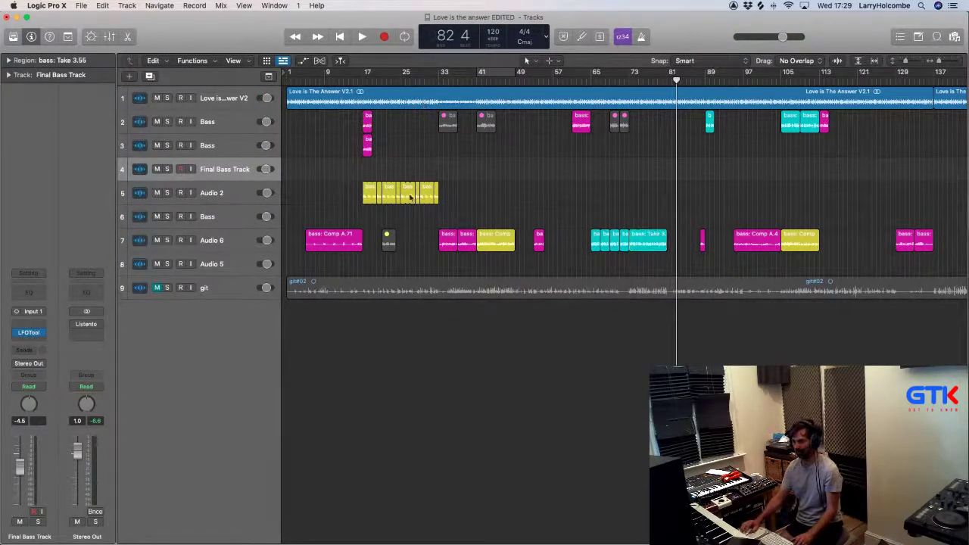
Step: Move the yellow Audio 2 regions at bars 17 to 33 and the five turquoise Audio 6 regions at bars 65 to 81 onto the Final Bass Track
drag(446, 191, 364, 164)
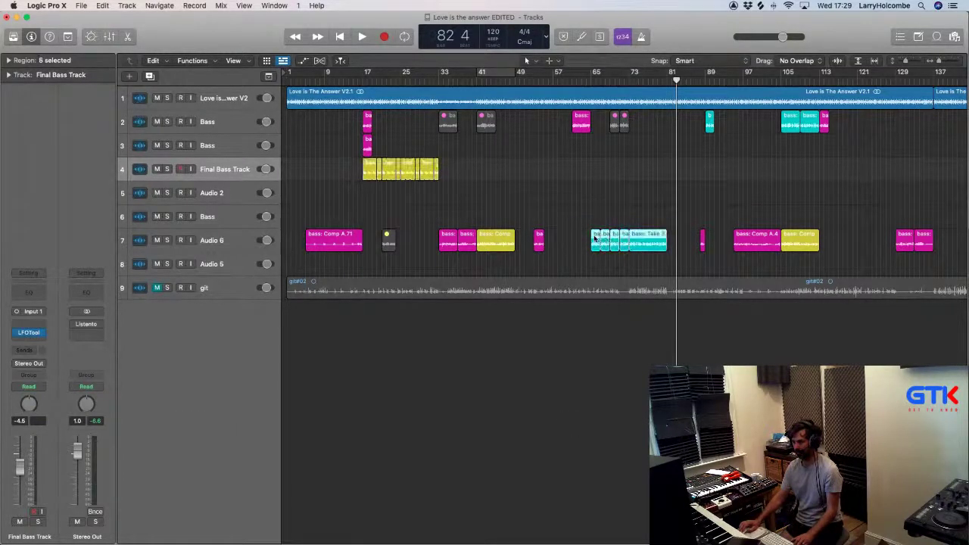
drag(595, 237, 596, 175)
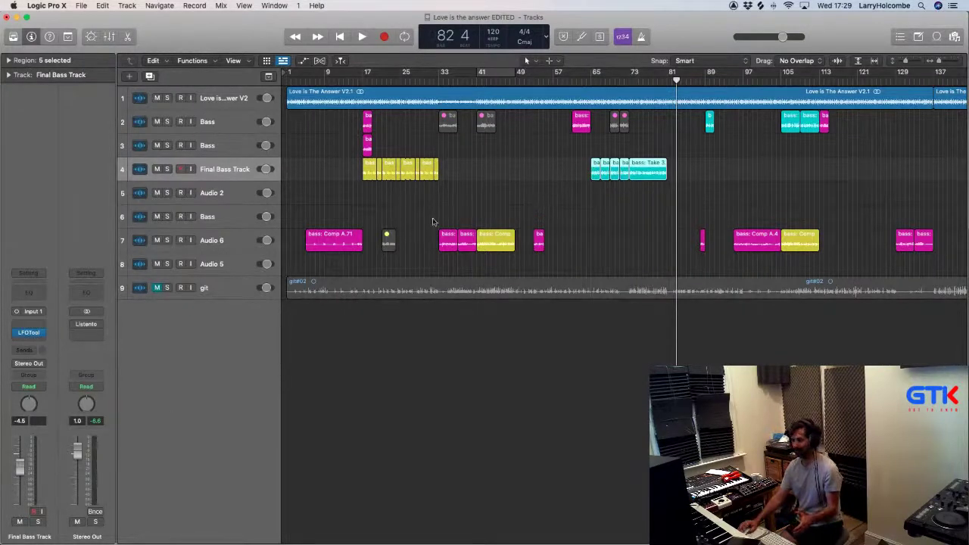
Step: Move the pink and yellow Audio 6 regions at bars 33 to 49 onto the Final Bass Track, and play from bars 33 and 41
click(447, 237)
drag(444, 237, 447, 161)
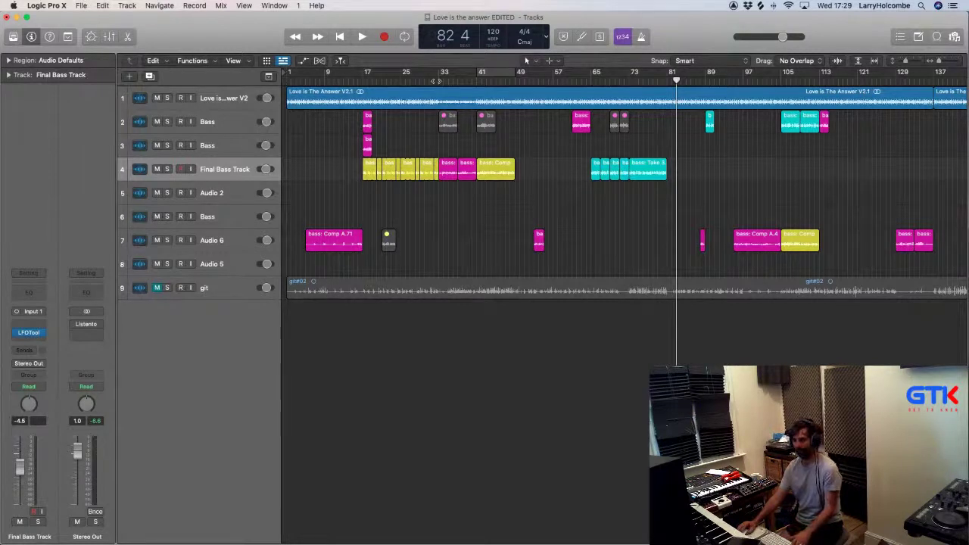
click(435, 81)
key(space)
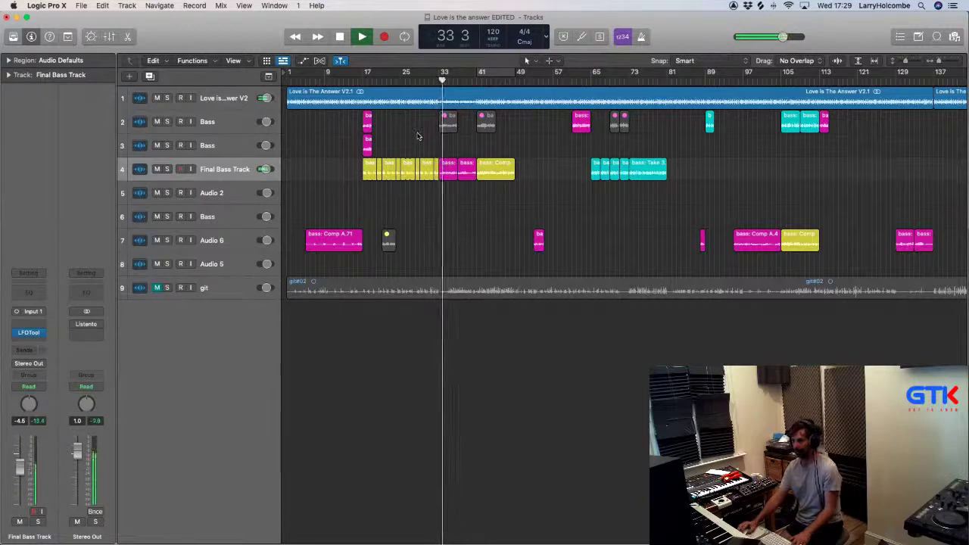
click(477, 81)
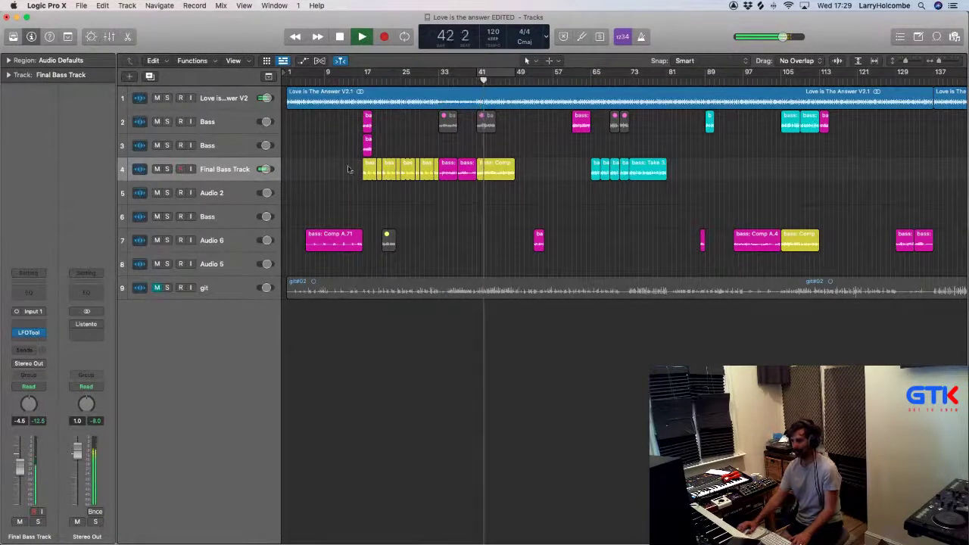
Step: Copy the eight yellow Final Bass Track regions from bar 17 to bar 49, and mute the Audio 6 track
drag(335, 166, 436, 167)
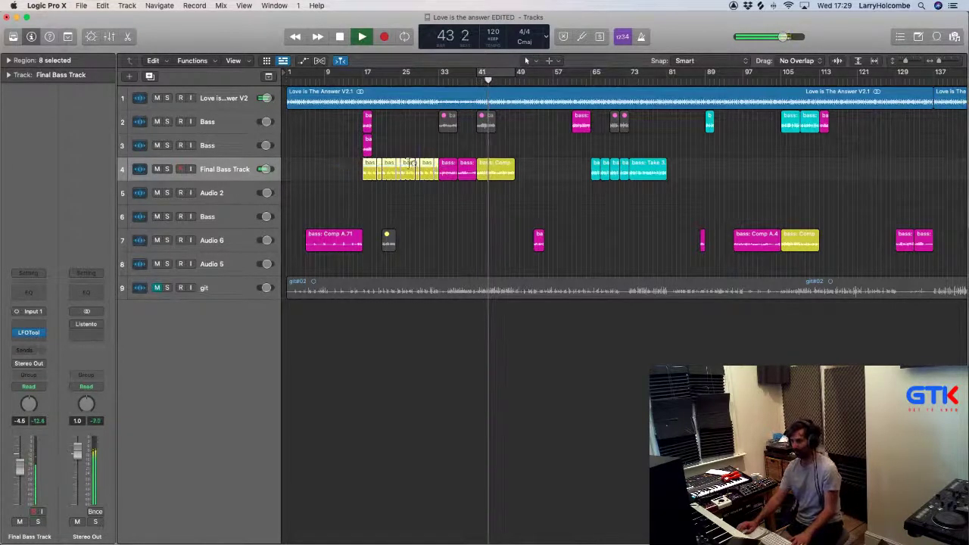
drag(365, 168, 517, 172)
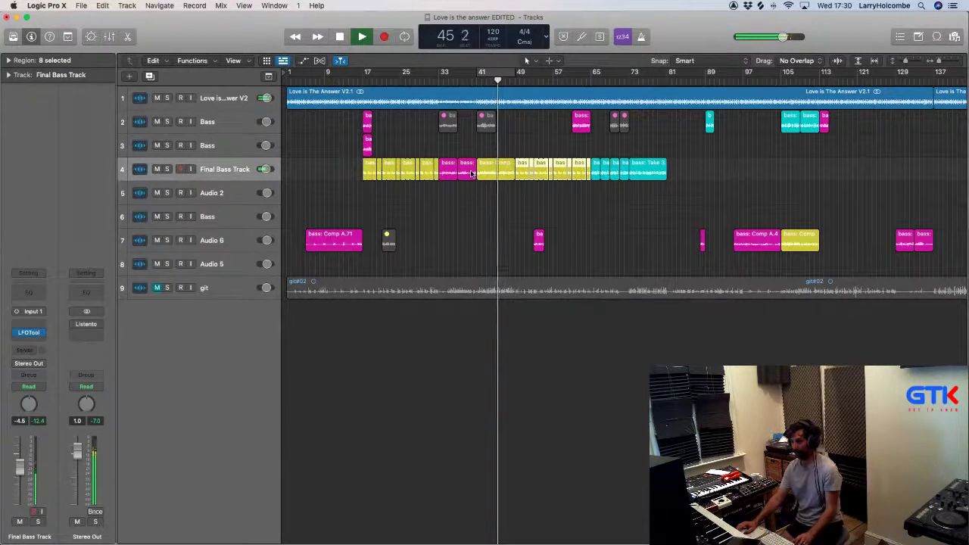
click(327, 159)
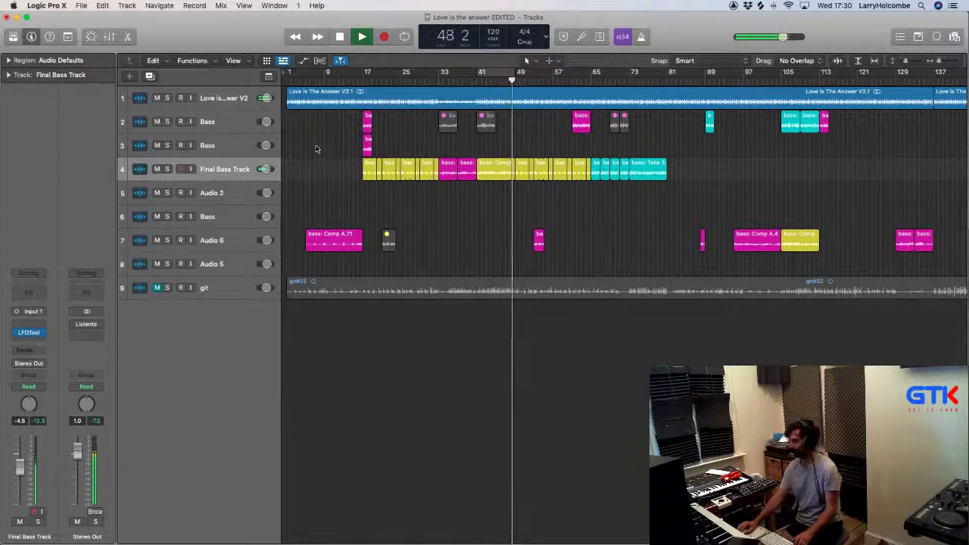
click(157, 240)
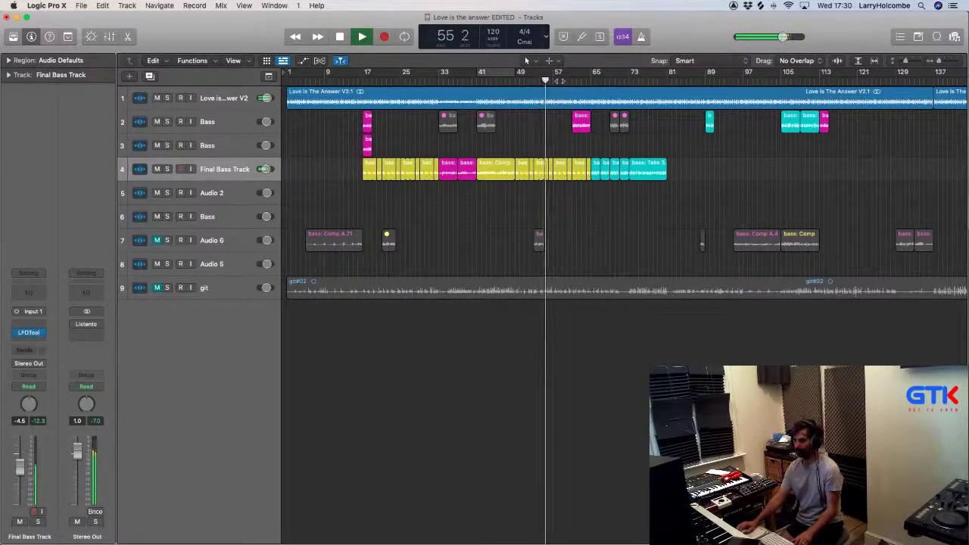
Step: Mute the two yellow Final Bass Track regions at bars 61 to 65, audition Take 3.47 against the gap, and remove that take from the Bass track
click(560, 81)
drag(528, 96, 658, 230)
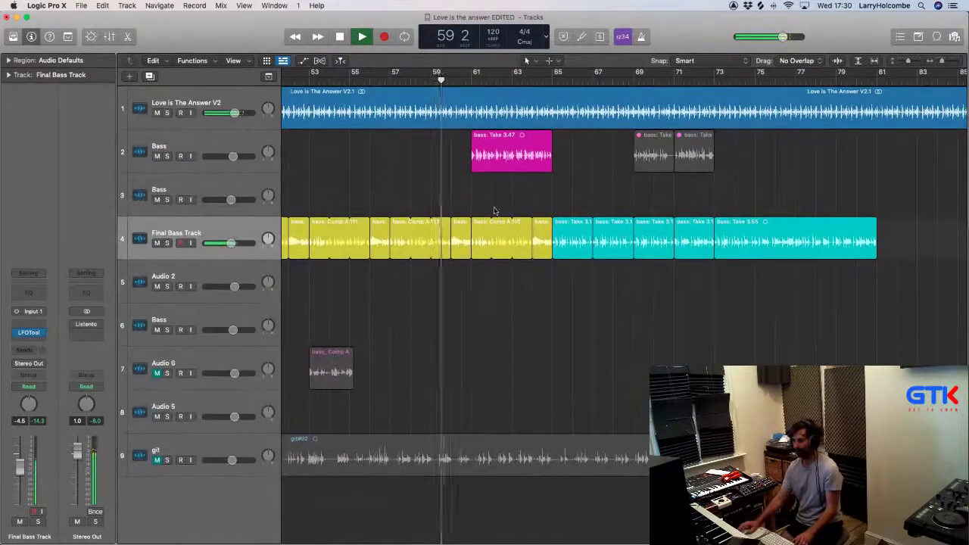
drag(479, 200, 542, 231)
key(ctrl+m)
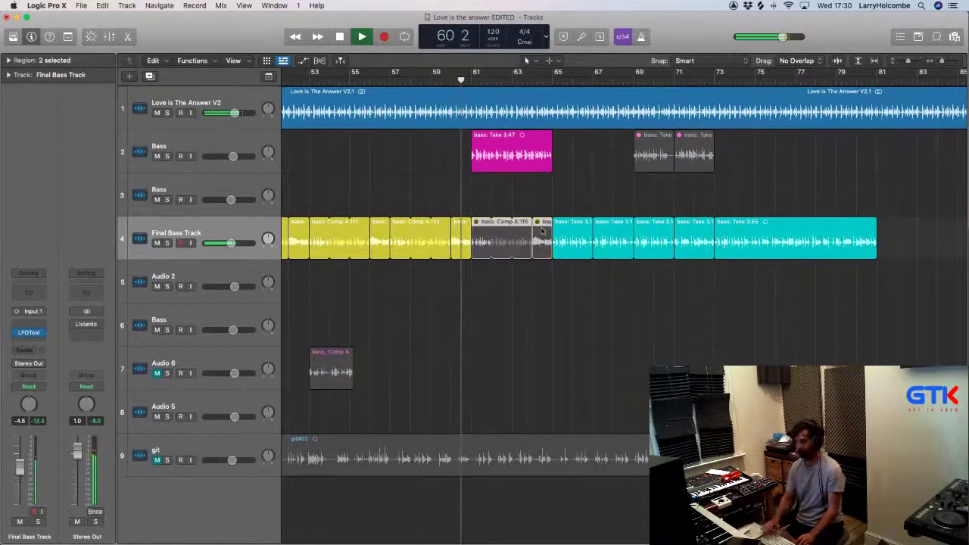
click(420, 170)
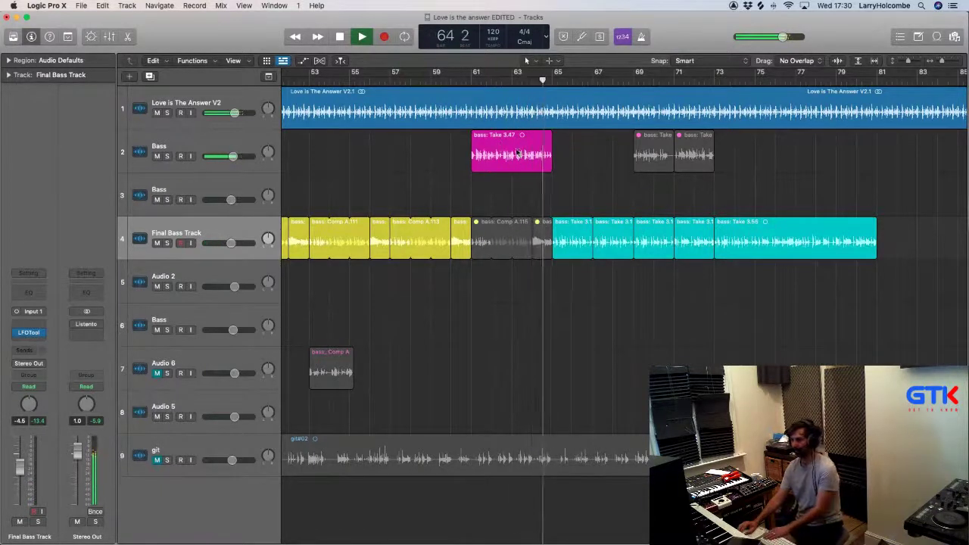
drag(518, 151, 535, 233)
Step: Audition the two pink Bass takes at bars 69 to 73 by unmuting them and muting the turquoise Final Bass Track regions at the same bars
click(636, 157)
drag(635, 158, 688, 155)
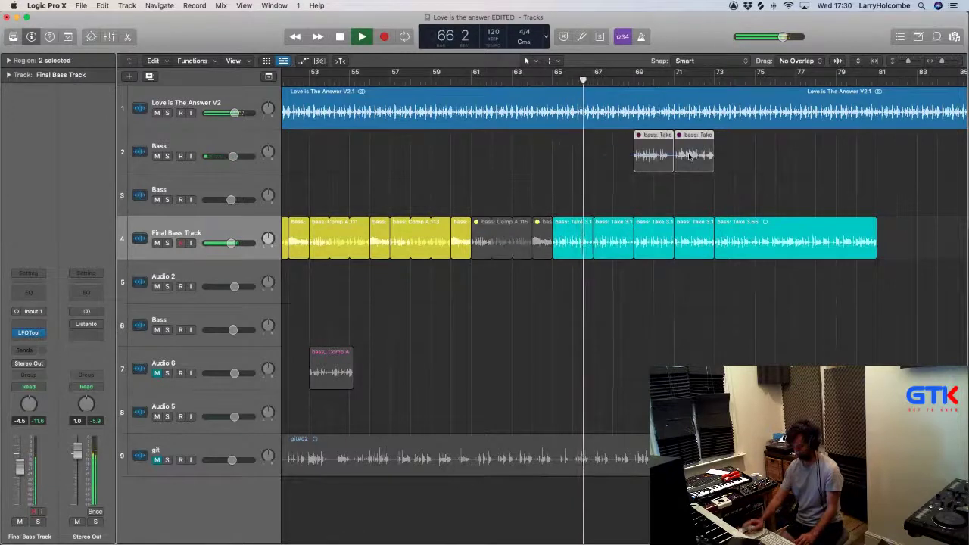
key(ctrl+m)
drag(655, 196, 697, 233)
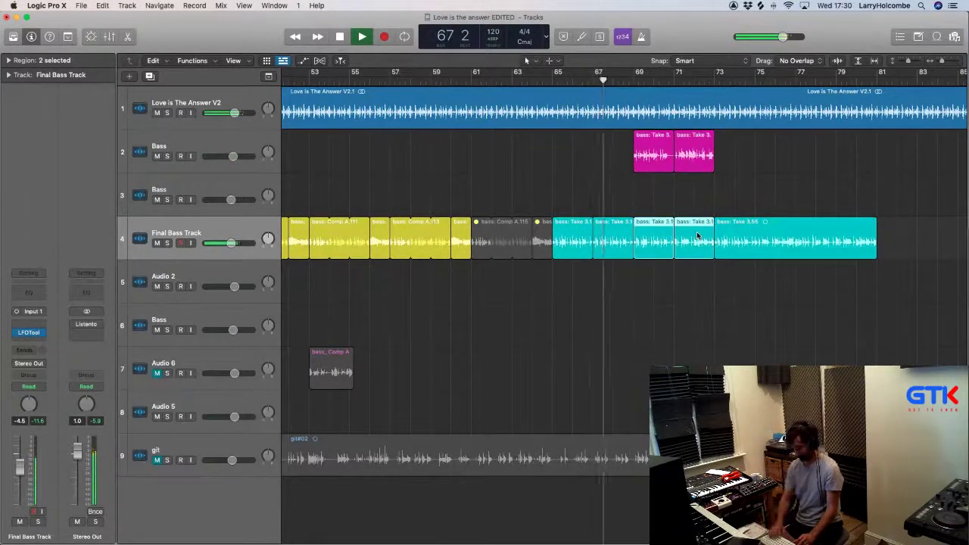
key(ctrl+m)
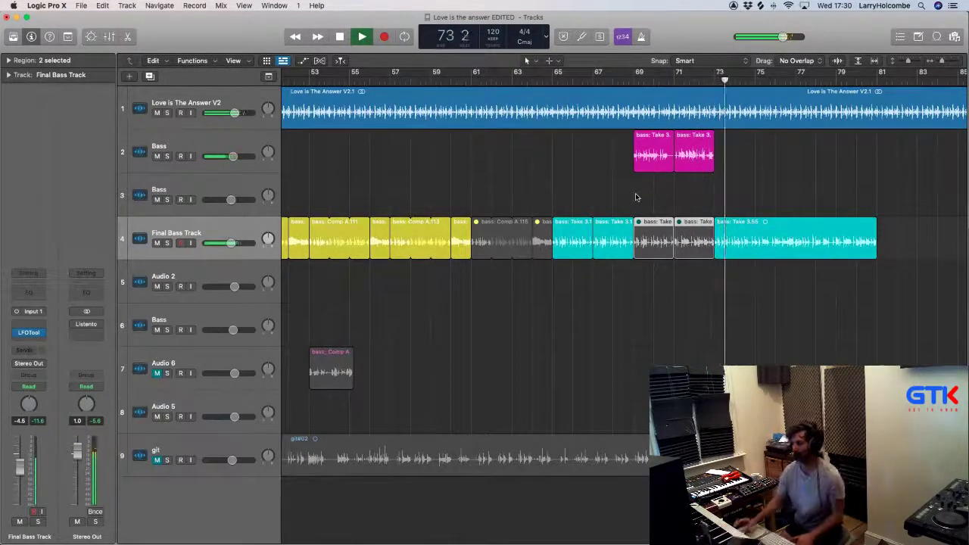
Step: Delete the two pink Bass takes at bars 69 to 73, stop playback, and unmute the turquoise Final Bass Track regions there
drag(608, 168, 685, 158)
key(Delete)
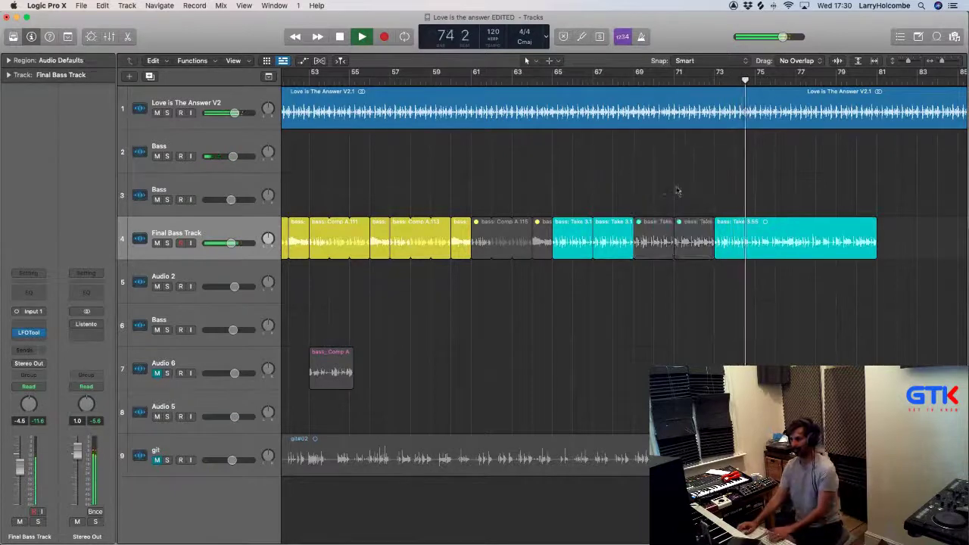
key(space)
drag(656, 187, 692, 234)
key(ctrl+m)
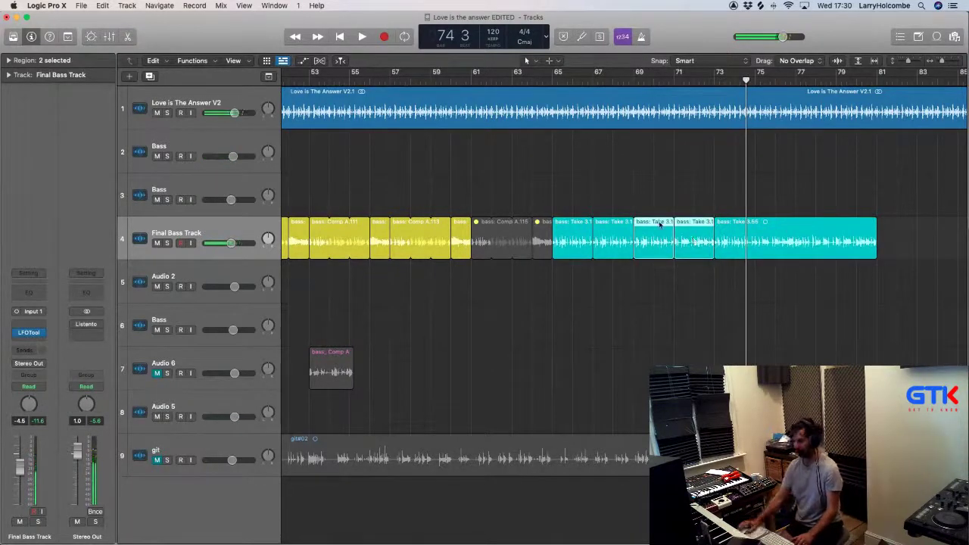
scroll(658, 224, down, 10)
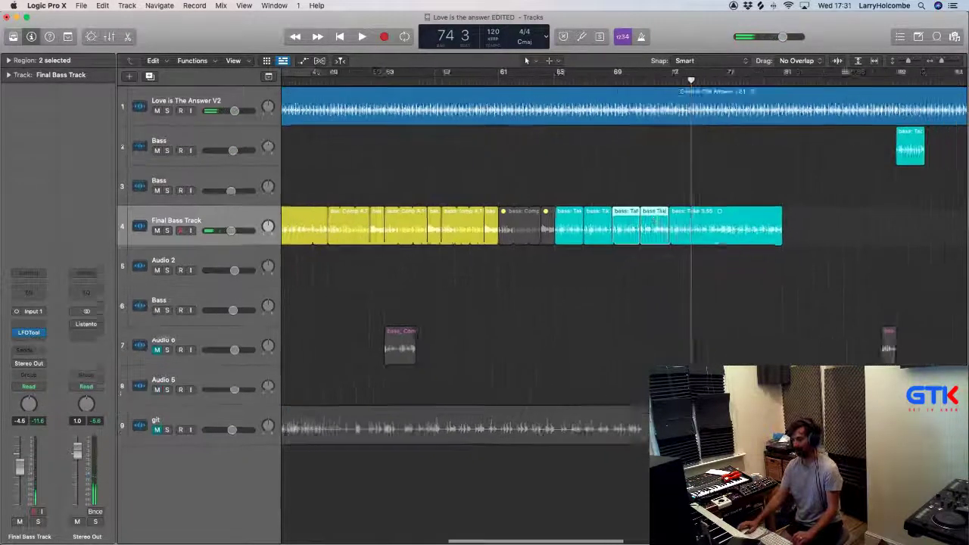
scroll(658, 224, down, 5)
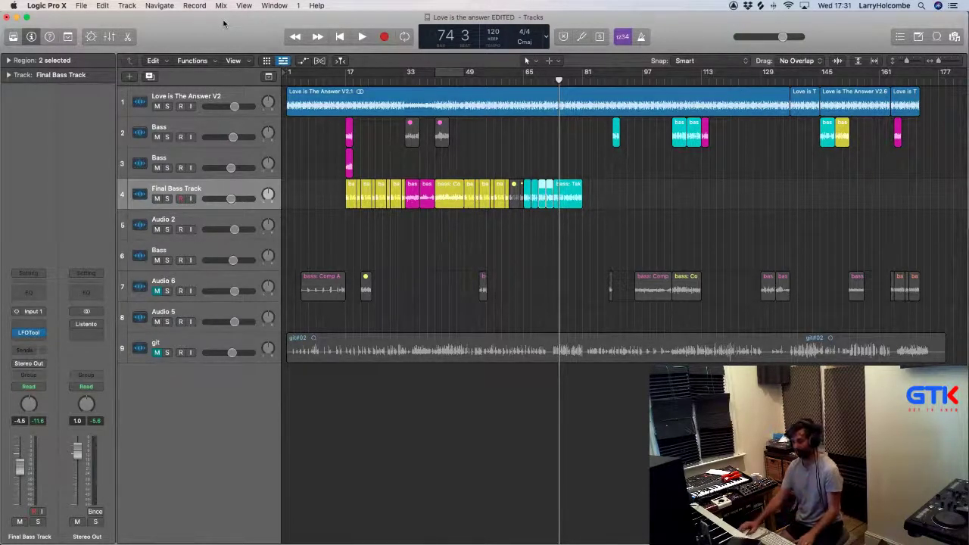
click(317, 137)
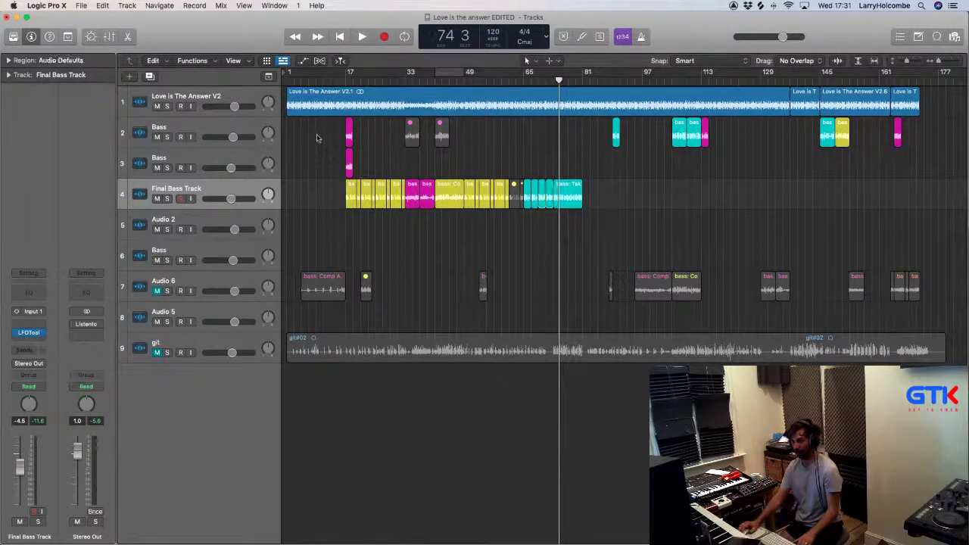